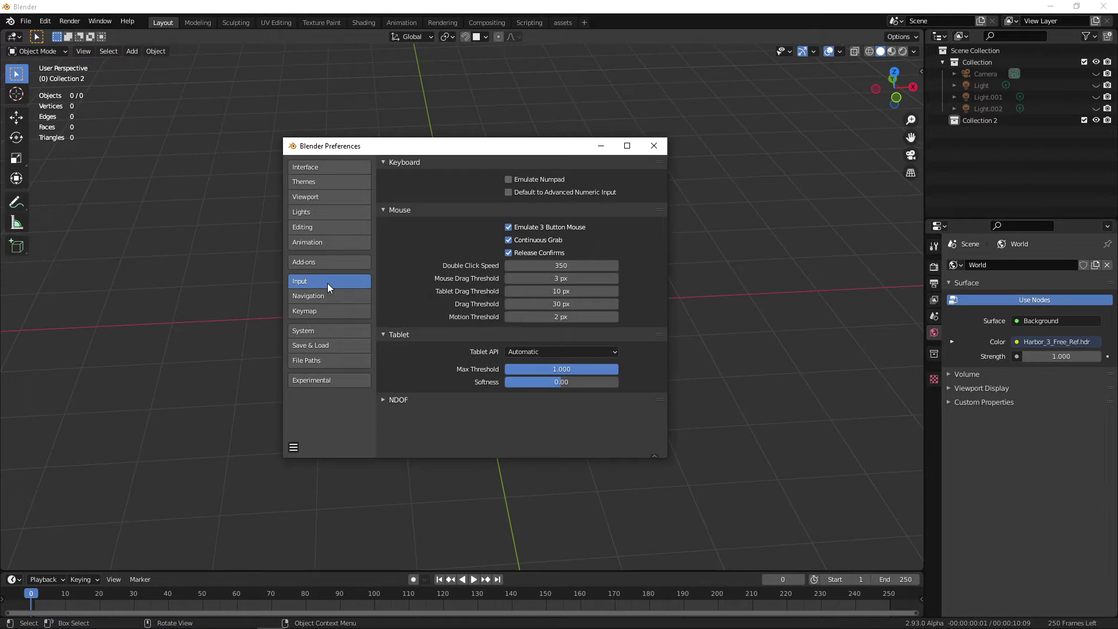
# - Close the Preferences window after checking the mouse input settings
pyautogui.click(508, 240)
pyautogui.click(650, 152)
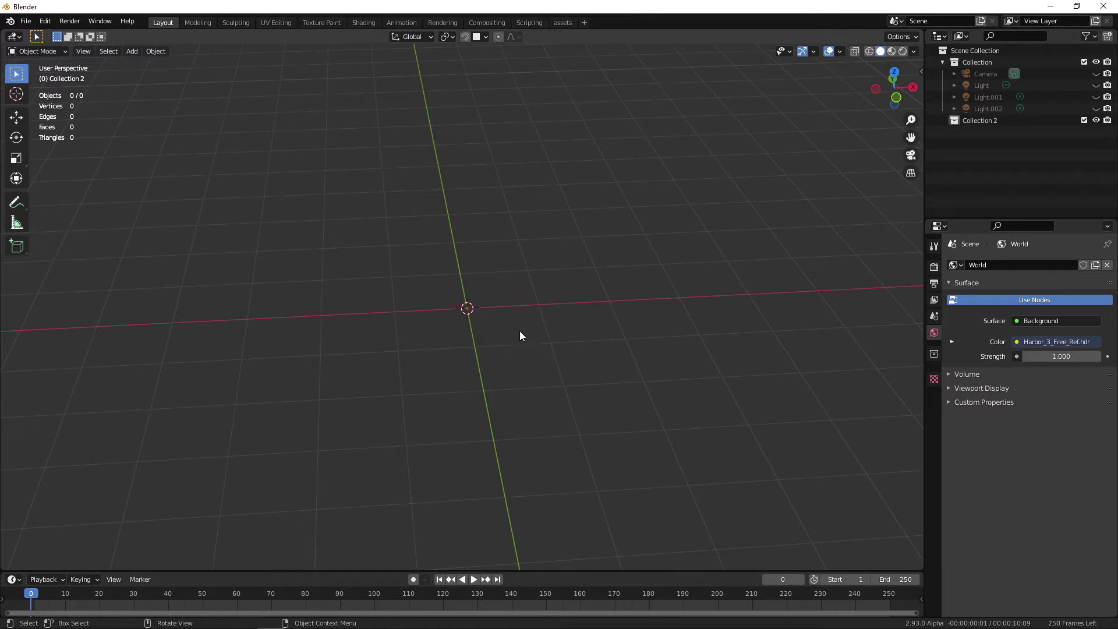
# - Add a UV sphere at the world origin and switch to the Sculpting workspace
pyautogui.moveTo(549, 354)
pyautogui.mouseDown(button='middle')
pyautogui.moveTo(490, 373)
pyautogui.moveTo(412, 361)
pyautogui.moveTo(477, 378)
pyautogui.moveTo(572, 373)
pyautogui.moveTo(597, 358)
pyautogui.moveTo(535, 359)
pyautogui.mouseUp(button='middle')
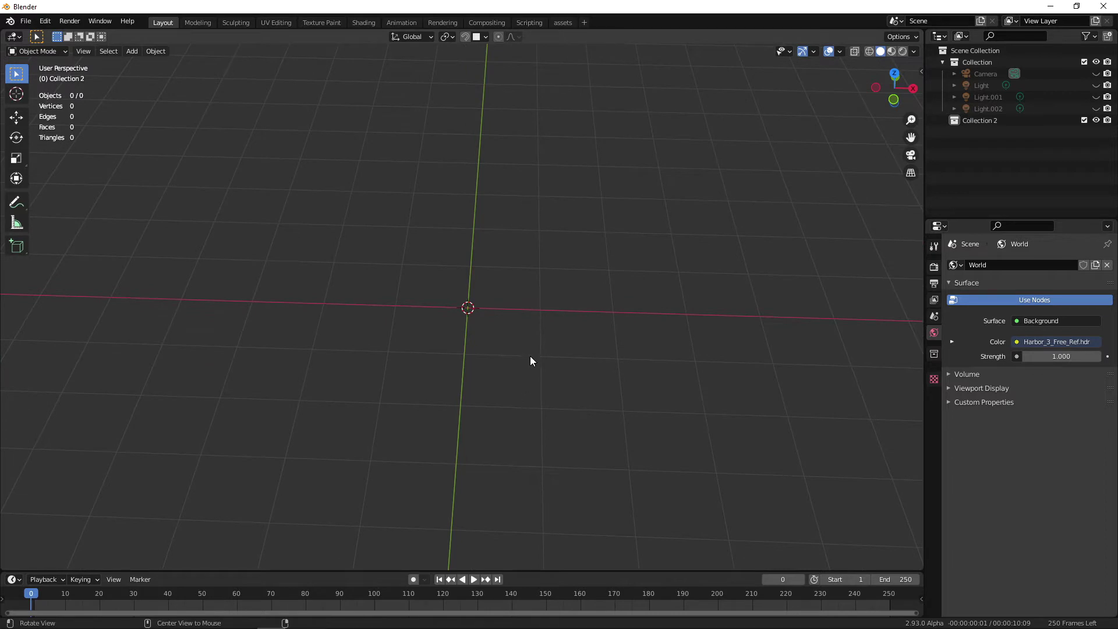
pyautogui.moveTo(529, 382)
pyautogui.mouseDown(button='middle')
pyautogui.moveTo(534, 362)
pyautogui.moveTo(491, 374)
pyautogui.moveTo(557, 419)
pyautogui.moveTo(576, 384)
pyautogui.moveTo(512, 391)
pyautogui.moveTo(524, 402)
pyautogui.moveTo(506, 387)
pyautogui.moveTo(531, 389)
pyautogui.moveTo(535, 402)
pyautogui.mouseUp(button='middle')
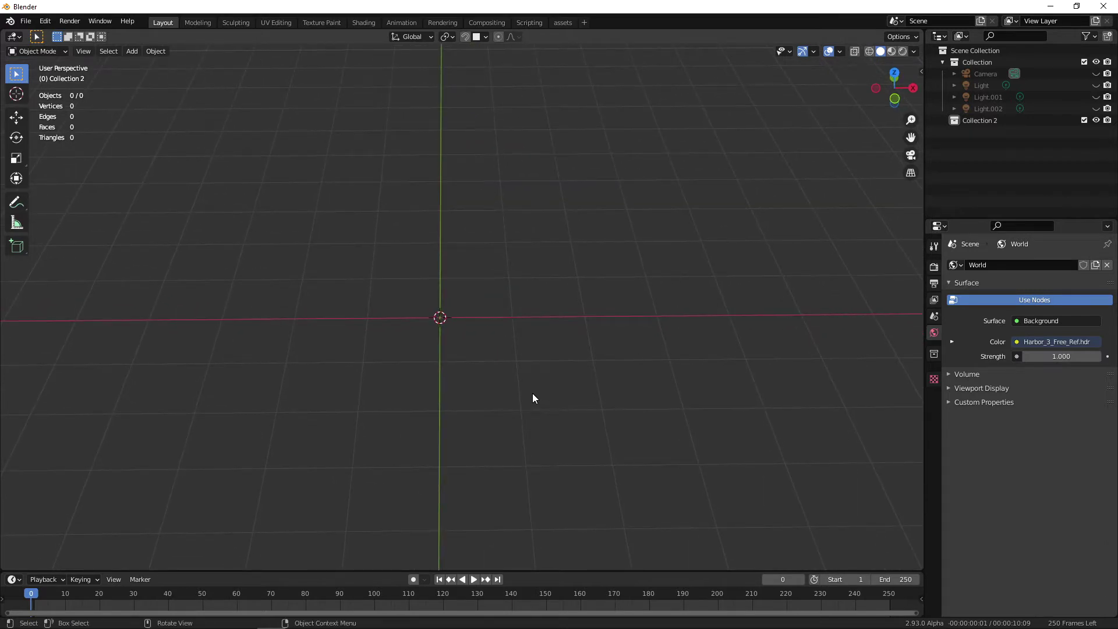
pyautogui.moveTo(529, 447); pyautogui.dragTo(456, 382, button='middle')
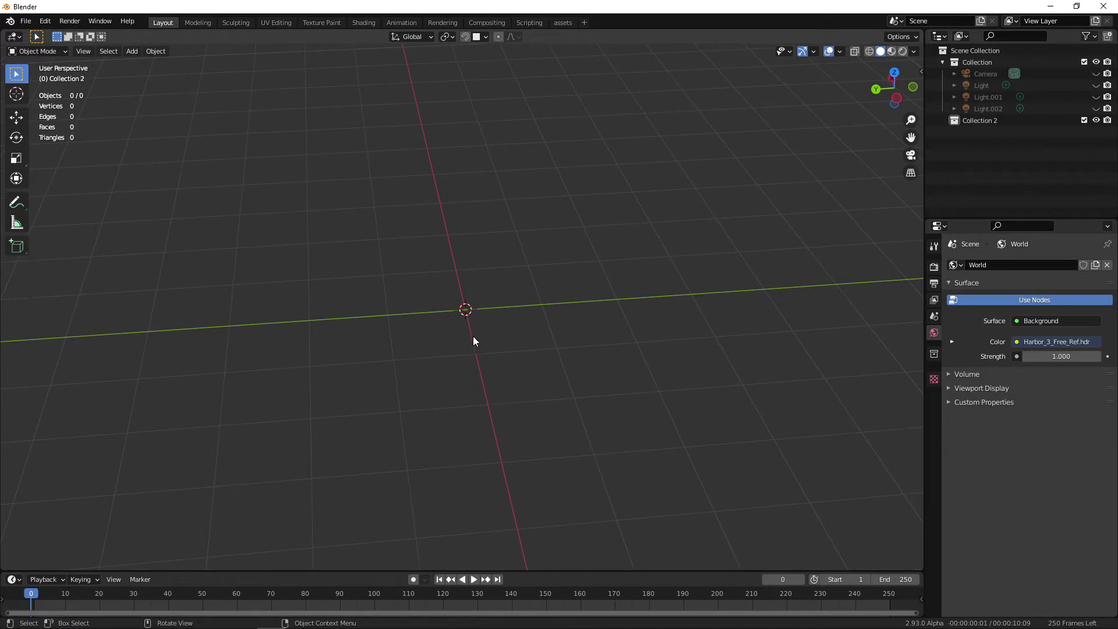
pyautogui.hotkey('shift', 'a')
pyautogui.moveTo(491, 358)
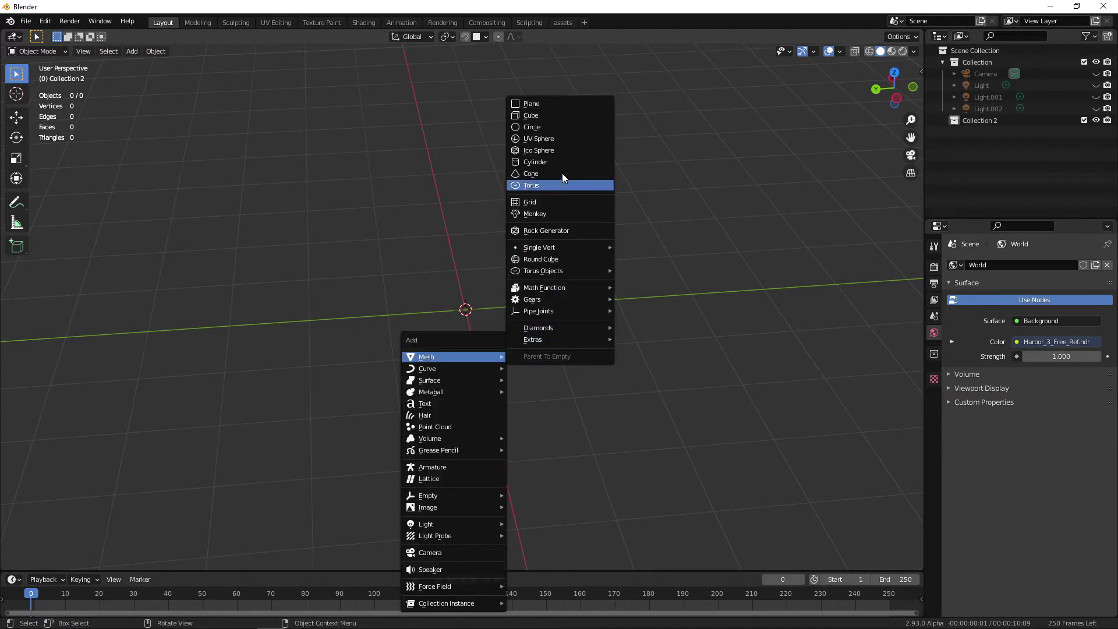
pyautogui.click(555, 138)
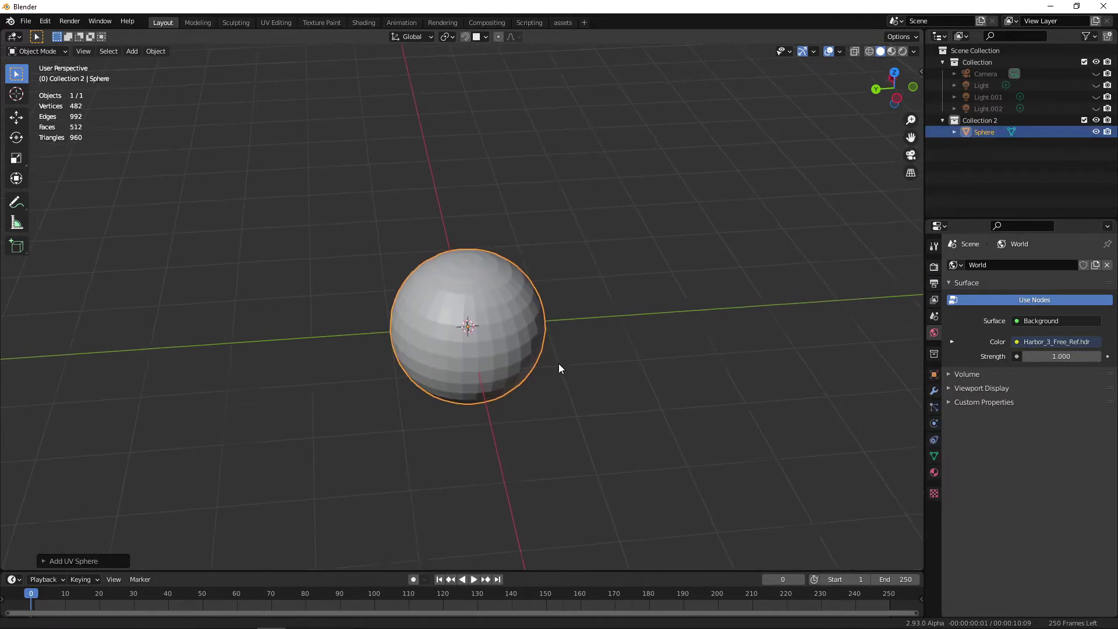
pyautogui.click(235, 22)
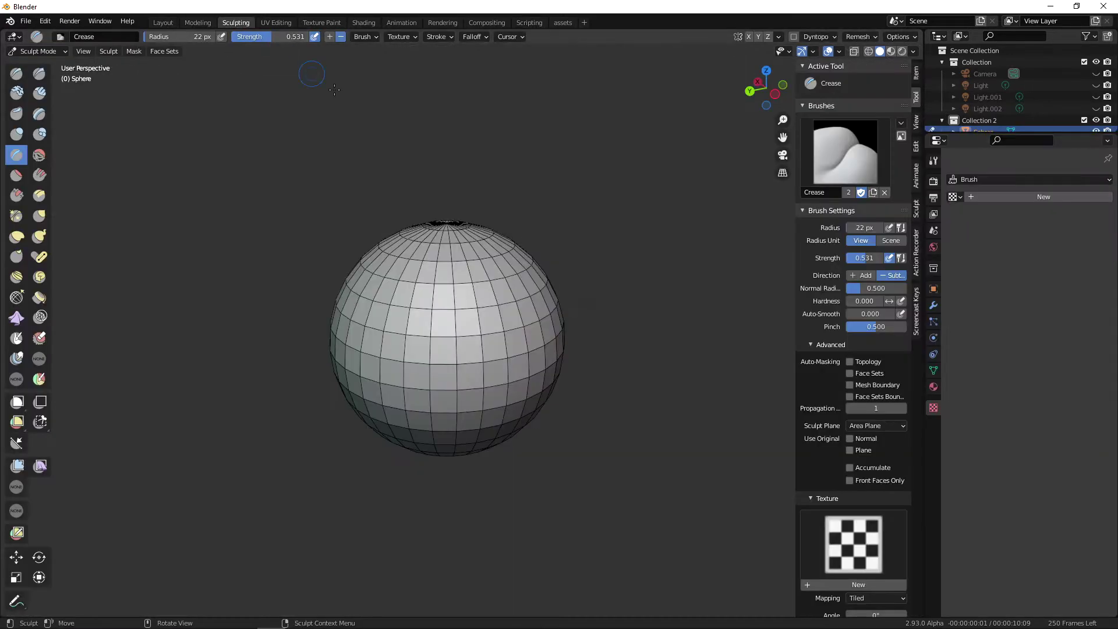
# - Switch the viewport's wireframe overlay off and back on
pyautogui.moveTo(600, 365); pyautogui.dragTo(672, 260, button='middle')
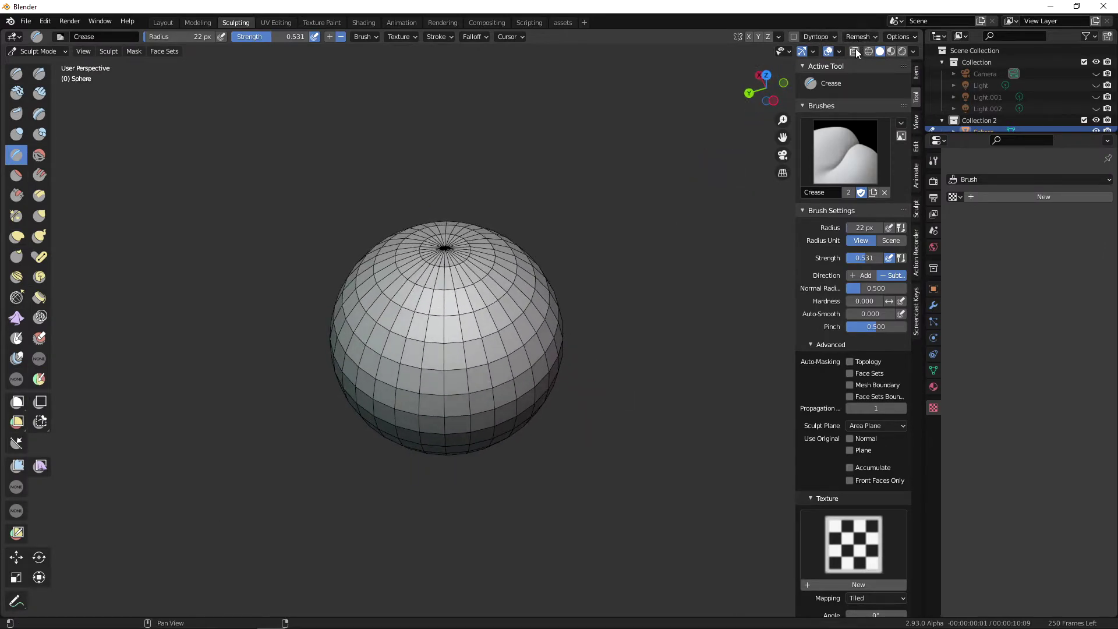
pyautogui.click(839, 51)
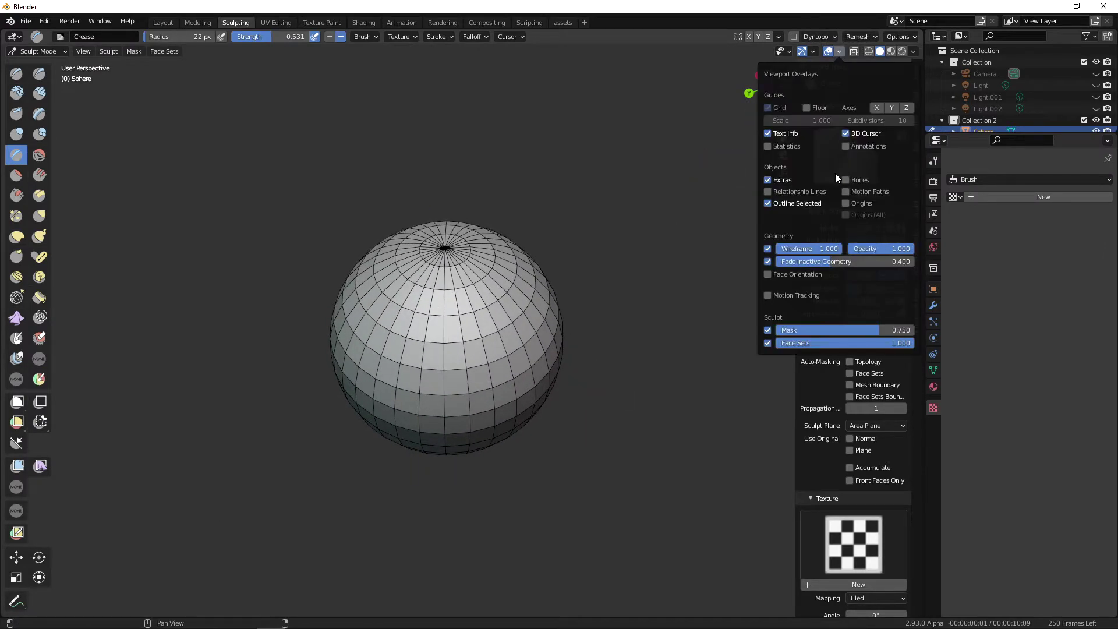
pyautogui.click(766, 249)
pyautogui.click(767, 249)
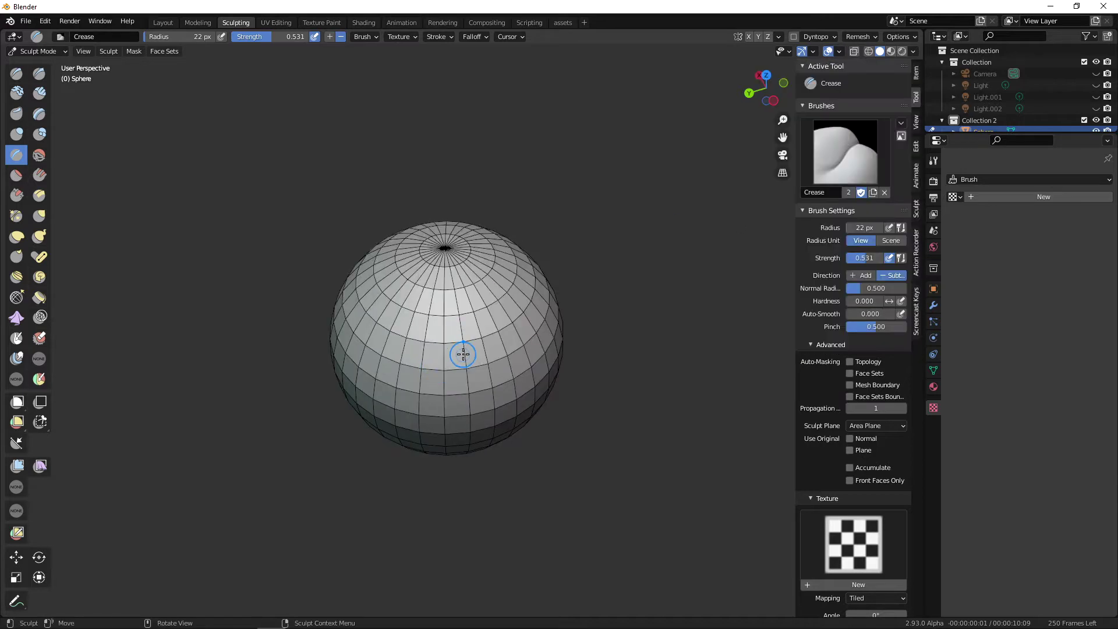
pyautogui.press('q')
pyautogui.click(445, 445)
# - Try pulling a spike out of the sphere's side with the Elastic Deform brush and inspect the stretched faces
pyautogui.moveTo(549, 382); pyautogui.dragTo(414, 347, button='middle')
pyautogui.click(39, 216)
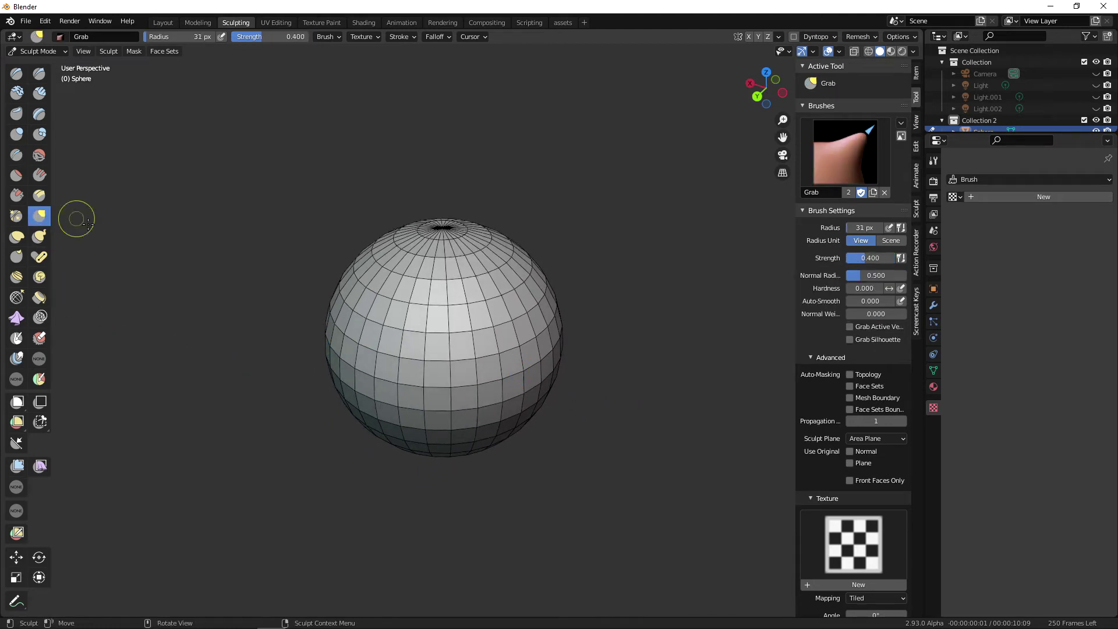
pyautogui.hotkey('shift', 'g')
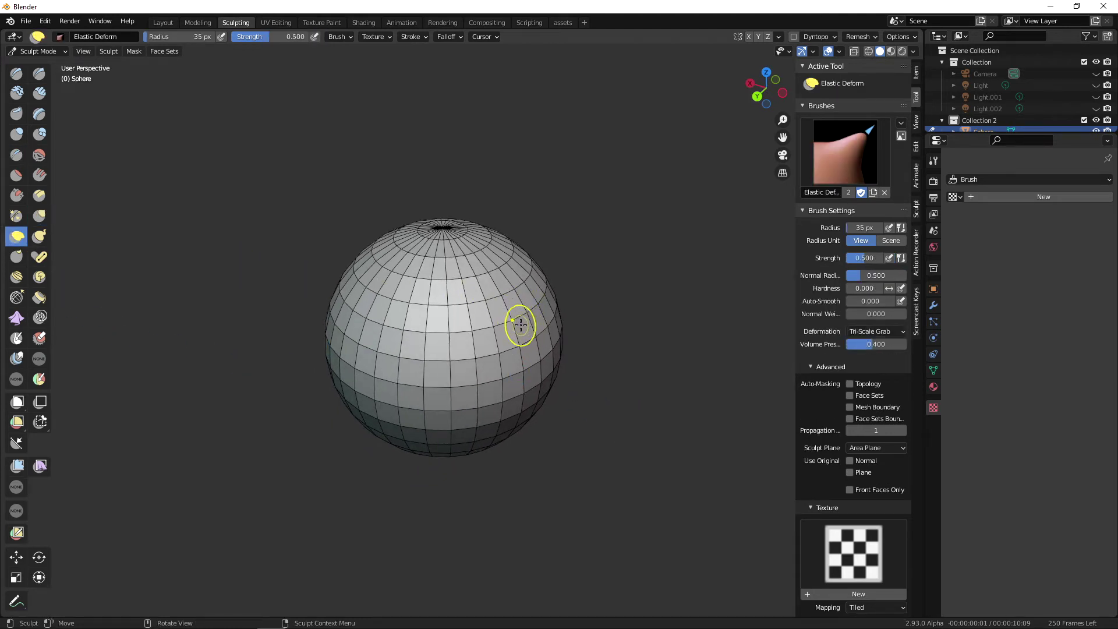
pyautogui.moveTo(526, 309); pyautogui.dragTo(541, 308)
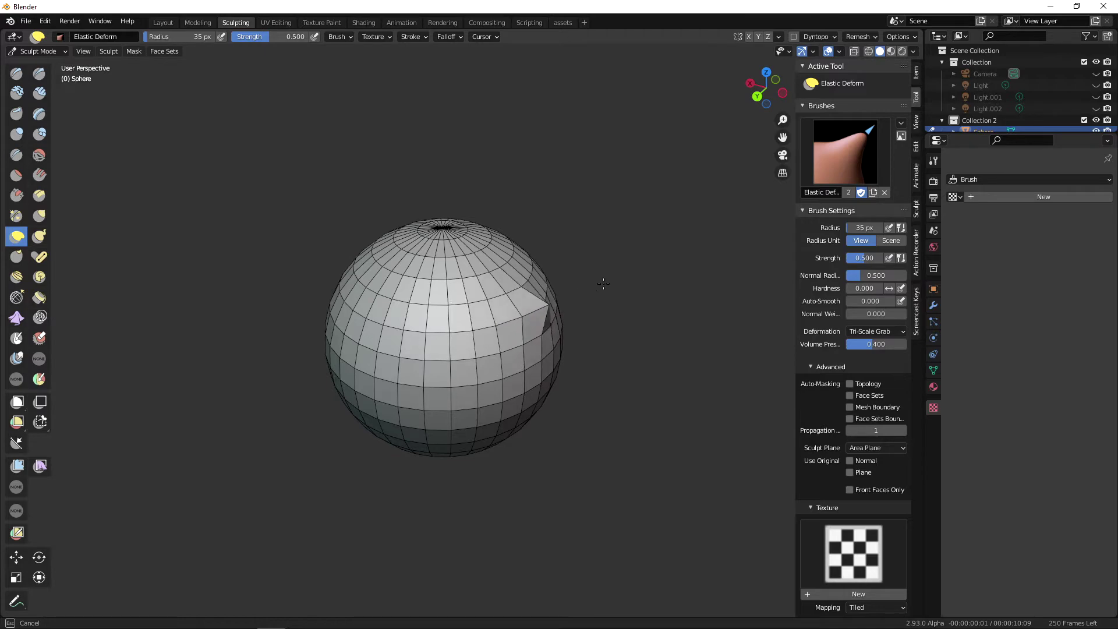
pyautogui.moveTo(644, 251); pyautogui.dragTo(644, 251)
pyautogui.moveTo(644, 252)
pyautogui.mouseDown(button='middle')
pyautogui.moveTo(547, 313)
pyautogui.moveTo(531, 267)
pyautogui.mouseUp(button='middle')
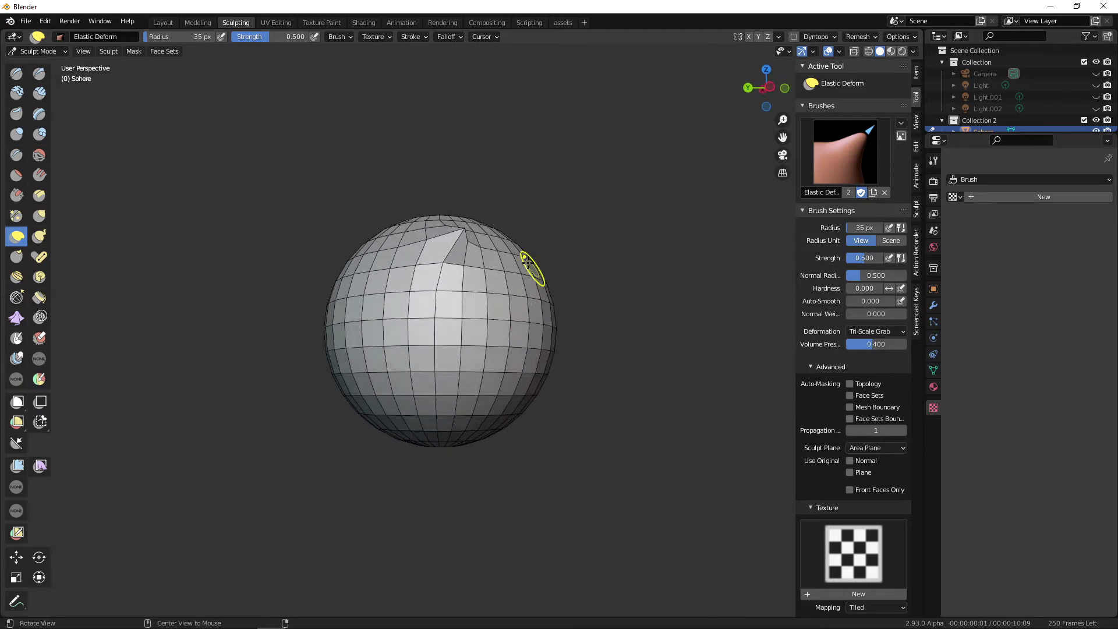
pyautogui.moveTo(462, 231); pyautogui.dragTo(410, 207)
pyautogui.moveTo(445, 360); pyautogui.dragTo(564, 360, button='middle')
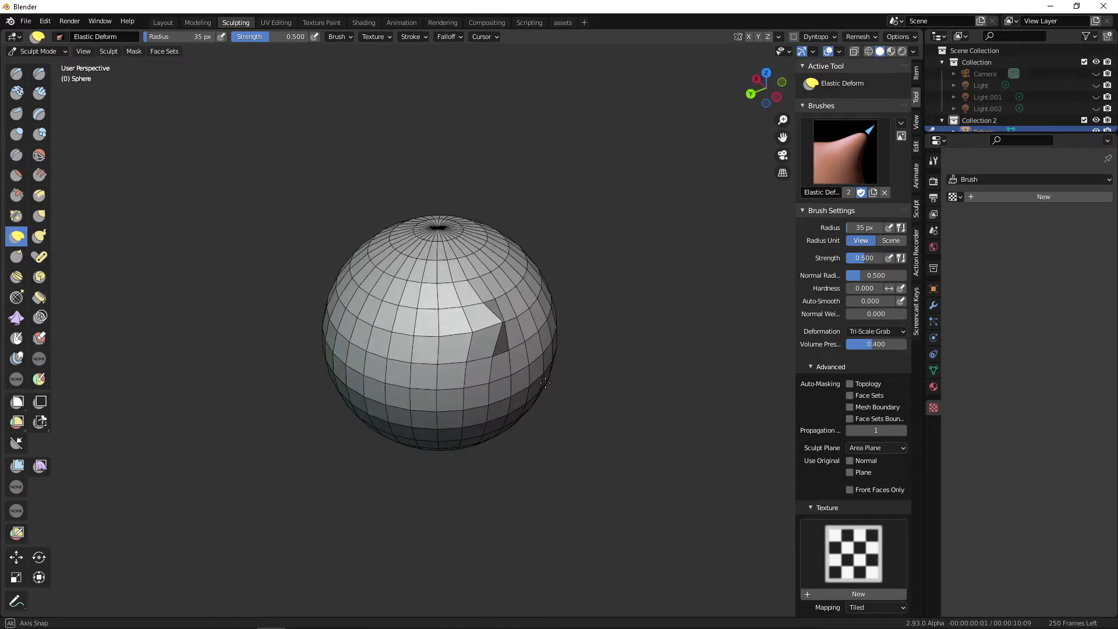
pyautogui.moveTo(494, 382); pyautogui.dragTo(546, 373, button='middle')
pyautogui.moveTo(522, 419)
pyautogui.keyDown('alt'); pyautogui.mouseDown()
pyautogui.moveTo(561, 394)
pyautogui.moveTo(553, 424)
pyautogui.moveTo(562, 403)
pyautogui.mouseUp(); pyautogui.keyUp('alt')
pyautogui.moveTo(563, 404)
pyautogui.mouseDown(button='middle')
pyautogui.moveTo(511, 429)
pyautogui.moveTo(530, 379)
pyautogui.moveTo(580, 400)
pyautogui.moveTo(574, 375)
pyautogui.mouseUp(button='middle')
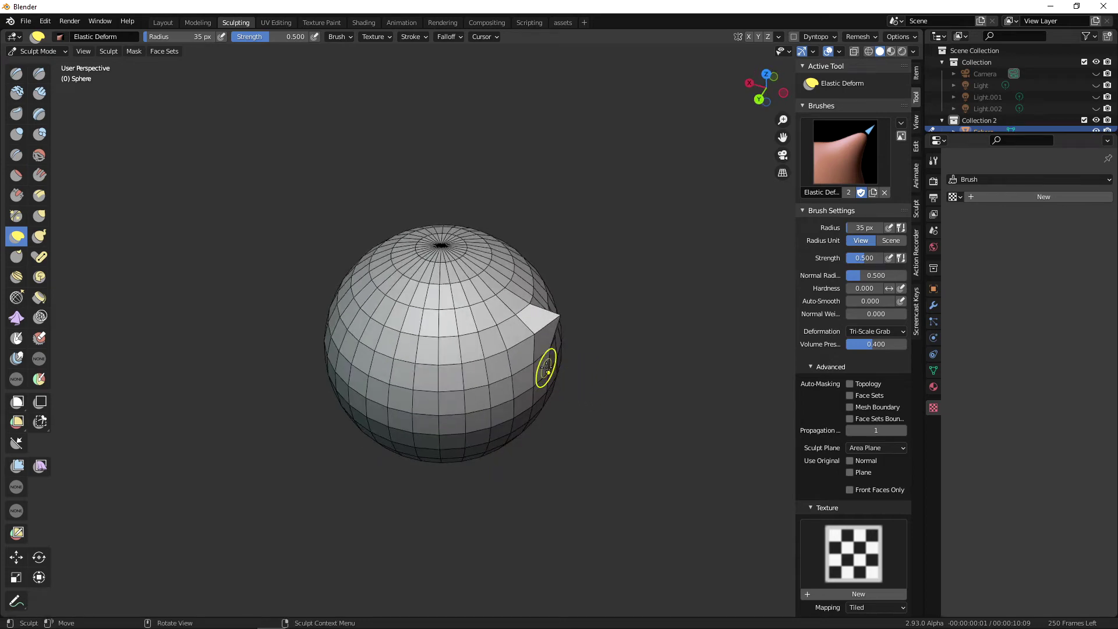
pyautogui.moveTo(584, 379)
pyautogui.mouseDown(button='middle')
pyautogui.moveTo(527, 390)
pyautogui.moveTo(542, 403)
pyautogui.mouseUp(button='middle')
# - Try pulling the sphere's top pole upward with Elastic Deform, and undo the deformations made on the sphere
pyautogui.scroll(5, 523, 391)
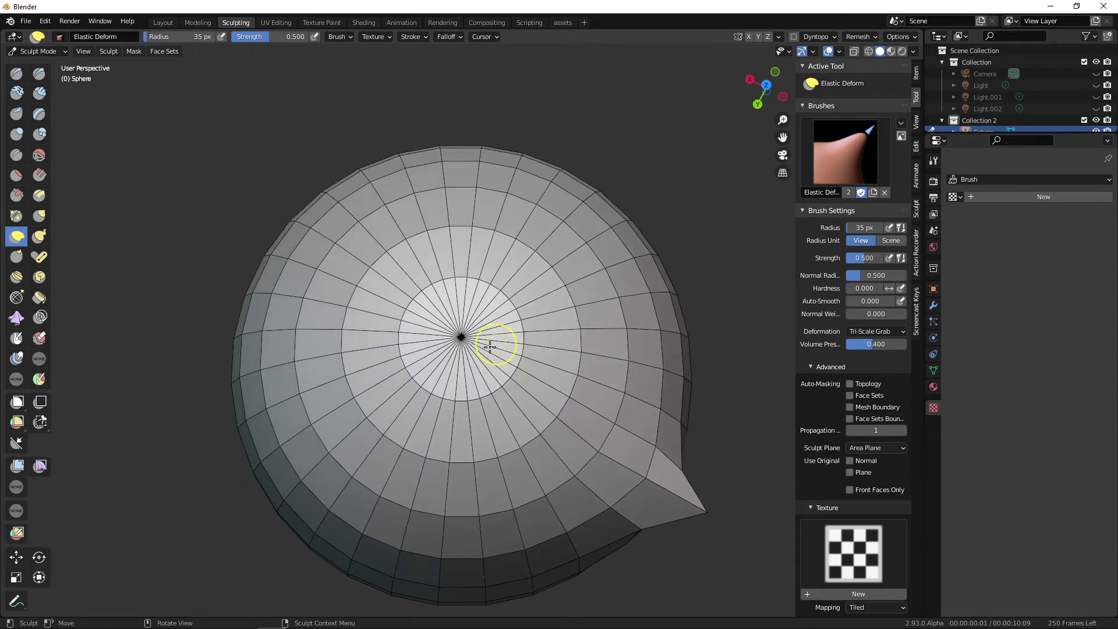
pyautogui.moveTo(461, 336); pyautogui.dragTo(526, 329, button='middle')
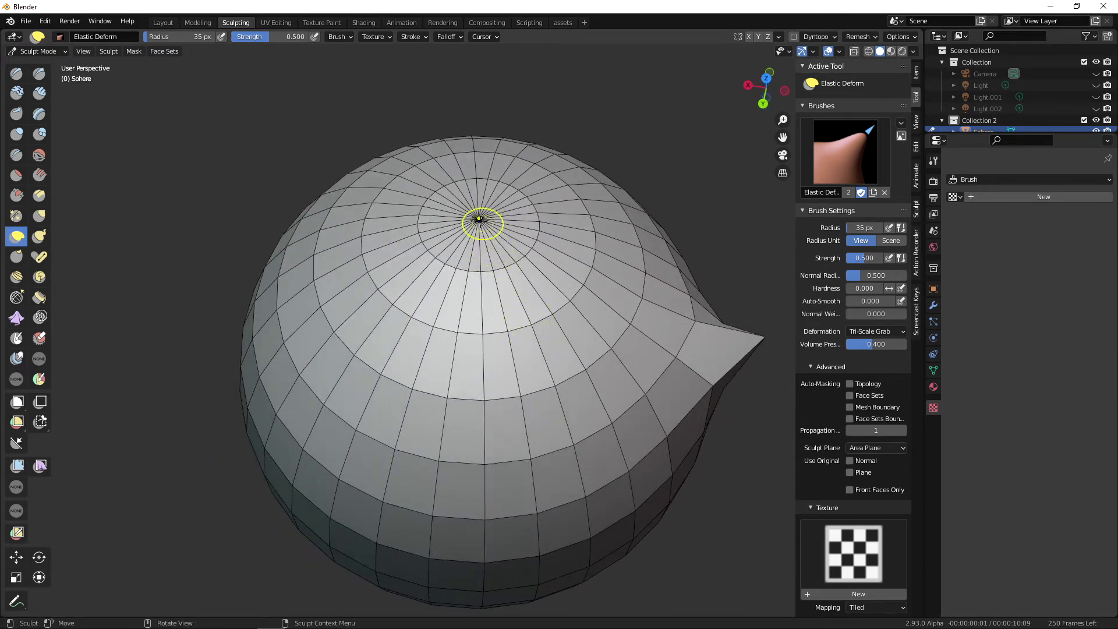
pyautogui.moveTo(474, 217); pyautogui.dragTo(491, 97)
pyautogui.press('Escape')
pyautogui.moveTo(519, 232); pyautogui.dragTo(461, 267, button='middle')
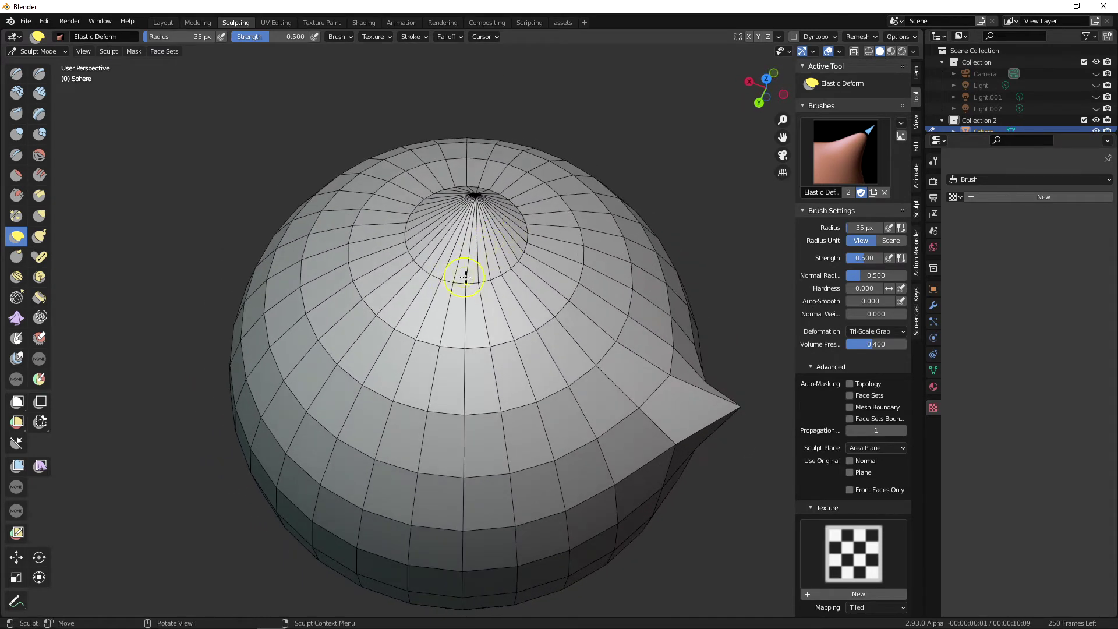
pyautogui.moveTo(469, 200)
pyautogui.mouseDown(button='middle')
pyautogui.moveTo(493, 270)
pyautogui.moveTo(504, 245)
pyautogui.moveTo(556, 438)
pyautogui.moveTo(579, 425)
pyautogui.moveTo(590, 463)
pyautogui.moveTo(588, 432)
pyautogui.moveTo(574, 424)
pyautogui.mouseUp(button='middle')
pyautogui.hotkey('ctrl', 'z')
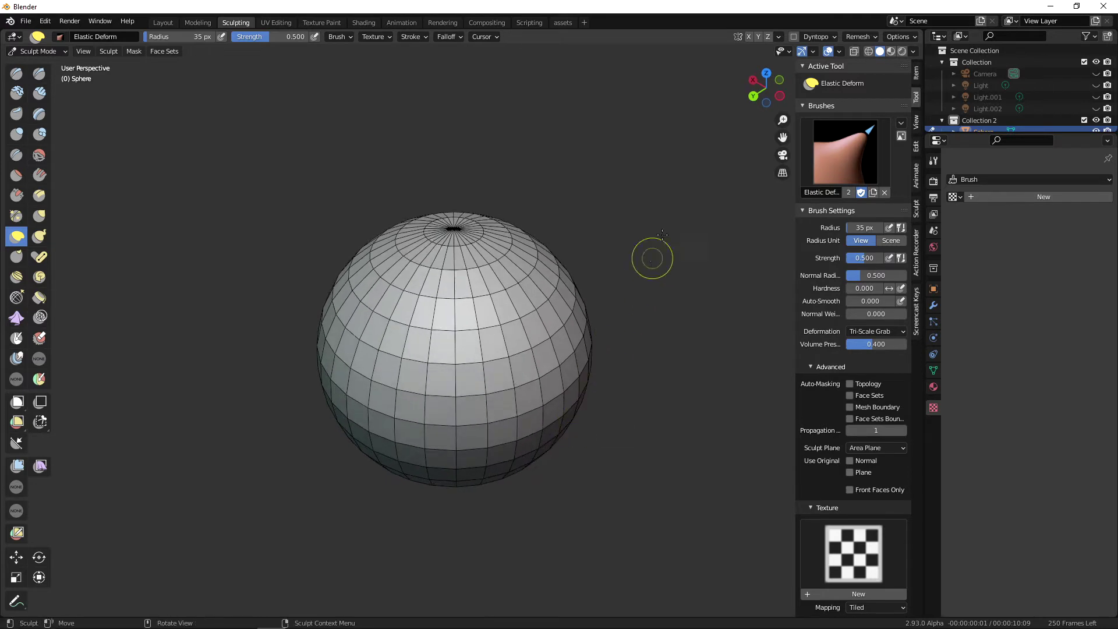
# - Remesh the sphere with a voxel size of 0.1 m and examine its new topology from several sides
pyautogui.click(855, 38)
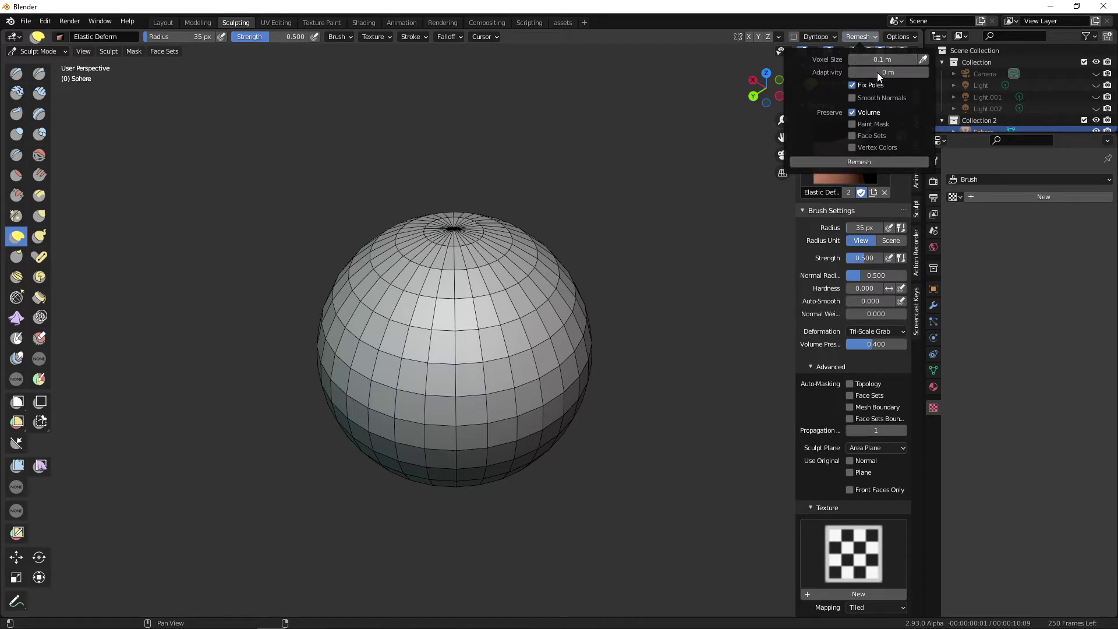
pyautogui.click(847, 163)
pyautogui.moveTo(600, 341)
pyautogui.mouseDown(button='middle')
pyautogui.moveTo(697, 278)
pyautogui.moveTo(644, 414)
pyautogui.mouseUp(button='middle')
pyautogui.moveTo(575, 407); pyautogui.dragTo(619, 302, button='middle')
pyautogui.moveTo(581, 375); pyautogui.dragTo(618, 328, button='middle')
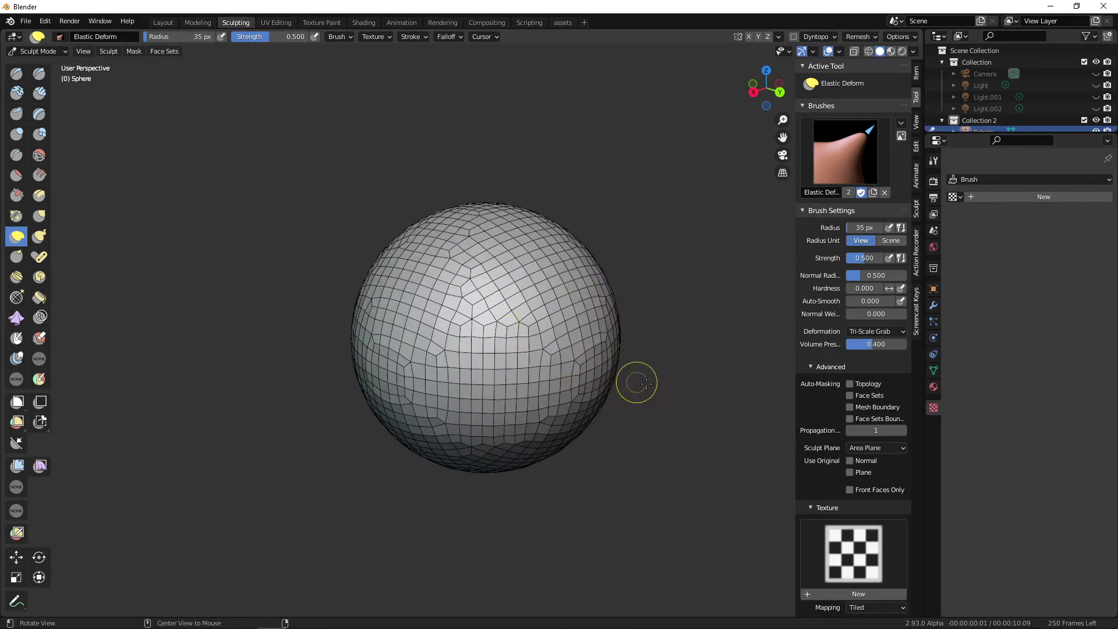
pyautogui.moveTo(635, 378)
pyautogui.mouseDown(button='middle')
pyautogui.moveTo(622, 407)
pyautogui.moveTo(623, 388)
pyautogui.mouseUp(button='middle')
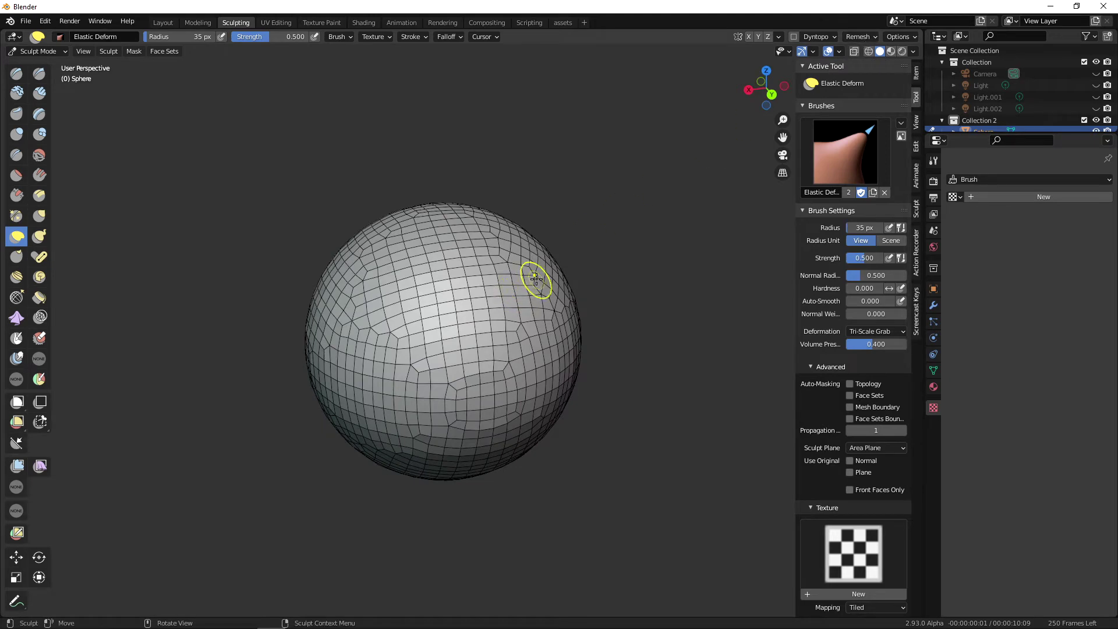
# - Try an Elastic Deform pull on the remeshed sphere's upper side and undo it
pyautogui.moveTo(536, 282); pyautogui.dragTo(578, 236)
pyautogui.moveTo(567, 305)
pyautogui.mouseDown(button='middle')
pyautogui.moveTo(596, 283)
pyautogui.moveTo(483, 298)
pyautogui.moveTo(543, 353)
pyautogui.mouseUp(button='middle')
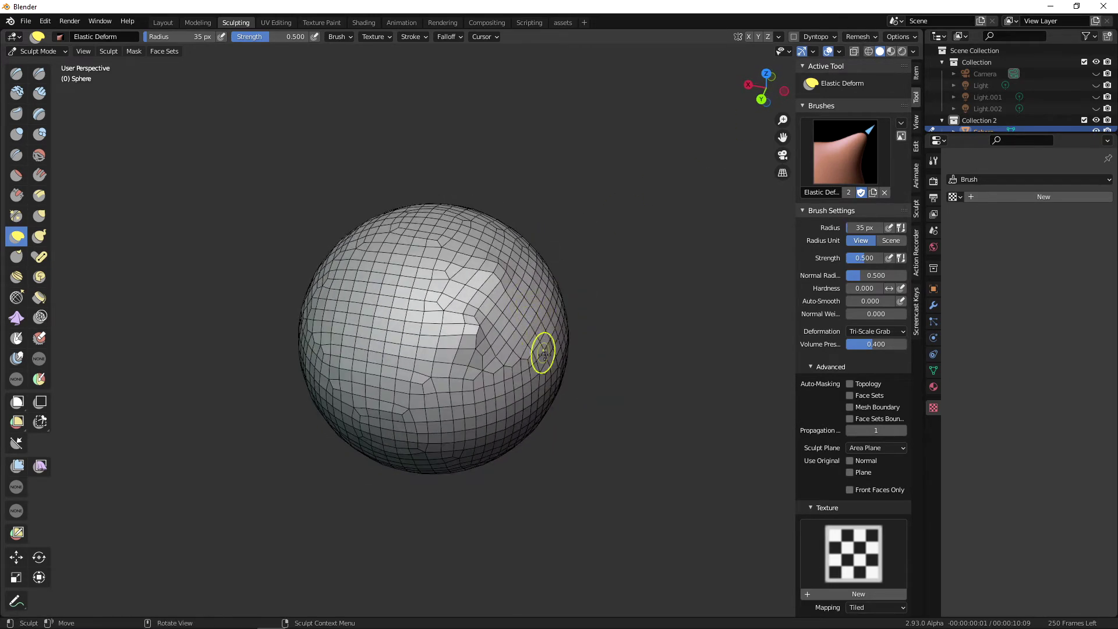
pyautogui.hotkey('ctrl', 'z')
pyautogui.moveTo(611, 387); pyautogui.dragTo(669, 339, button='middle')
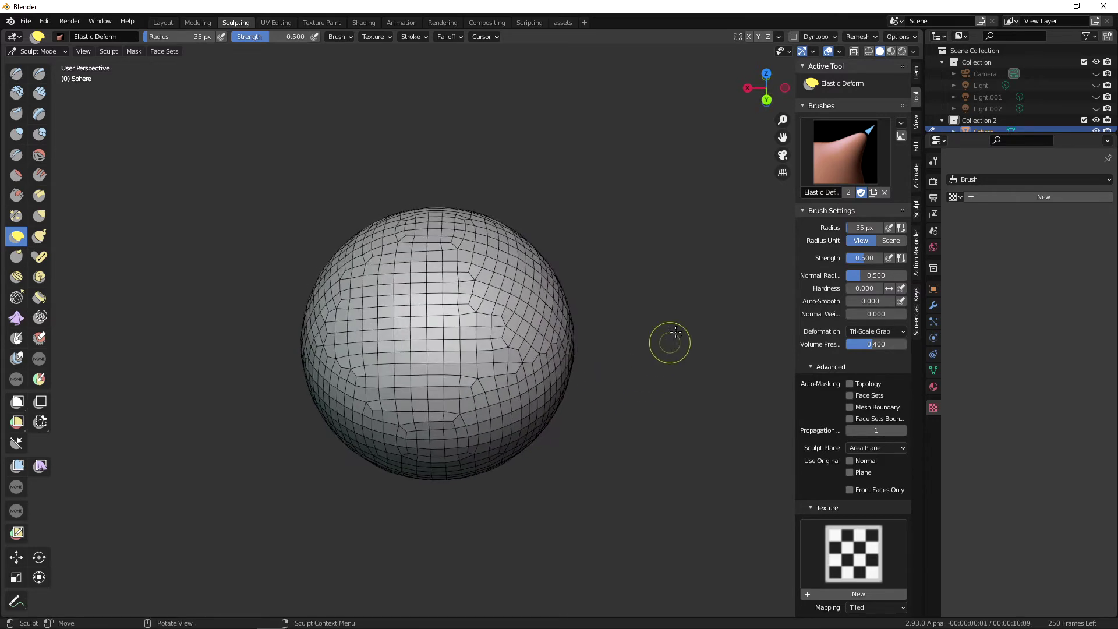
# - Set the voxel size to 0.05 m and remesh the sphere
pyautogui.click(858, 36)
pyautogui.click(885, 59)
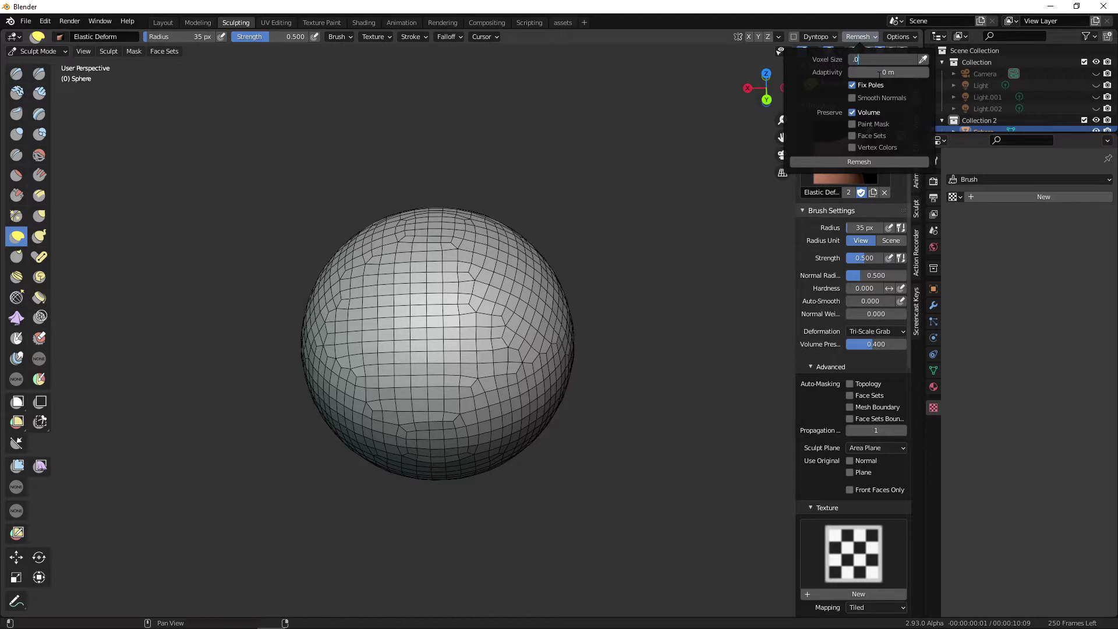
pyautogui.press('Return')
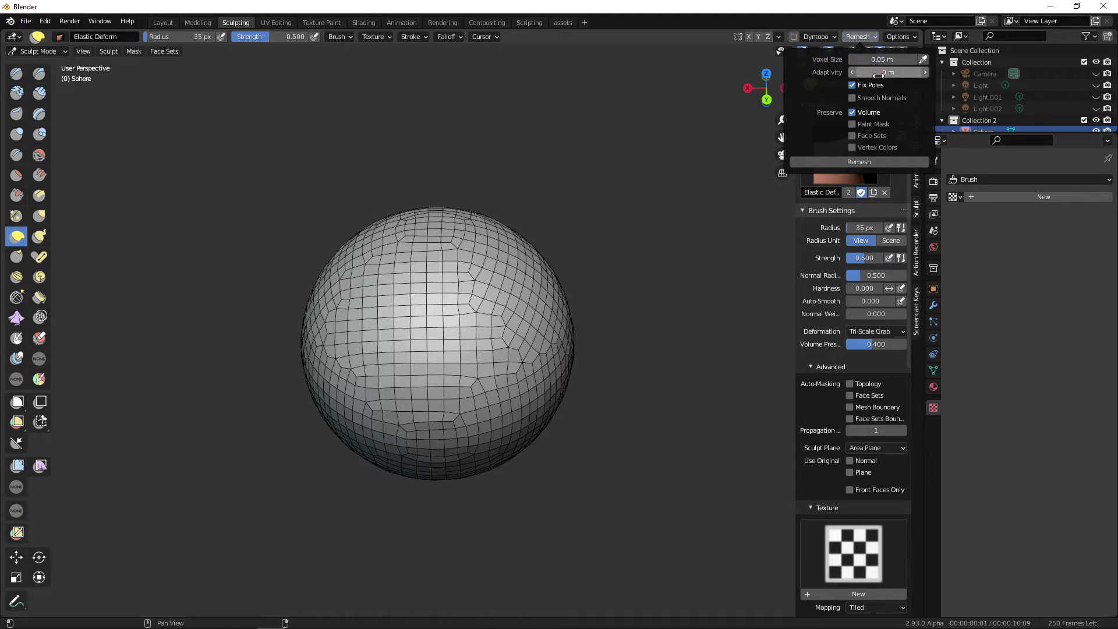
pyautogui.click(842, 163)
pyautogui.moveTo(636, 269)
pyautogui.mouseDown(button='middle')
pyautogui.moveTo(664, 334)
pyautogui.moveTo(638, 370)
pyautogui.mouseUp(button='middle')
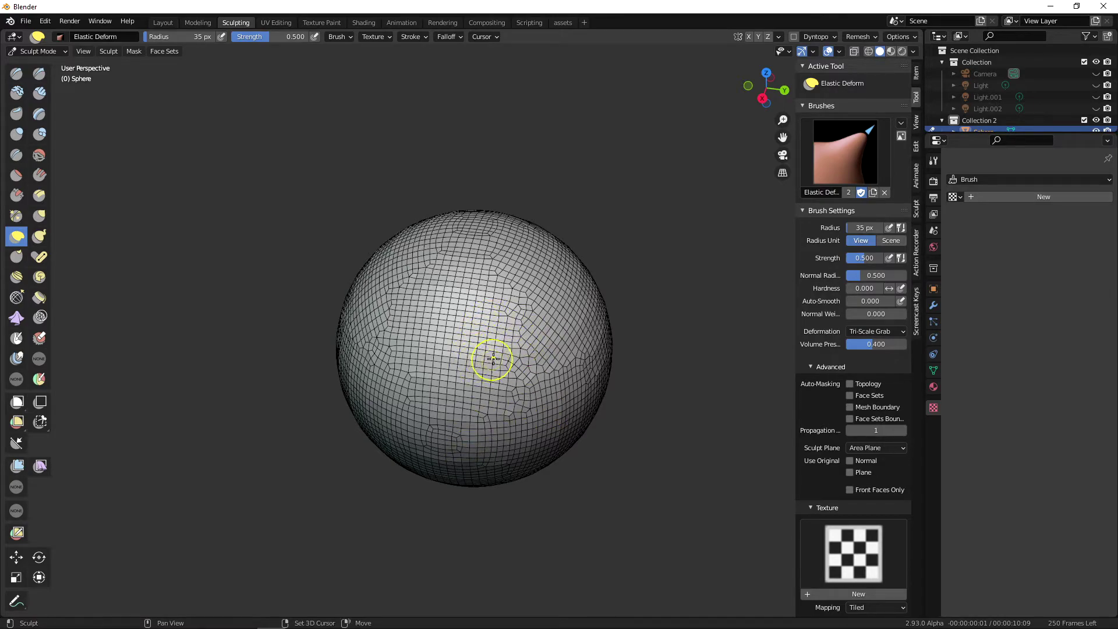
# - Choose a finer voxel size interactively with the grid preview on the sphere, and remesh it
pyautogui.press('r')
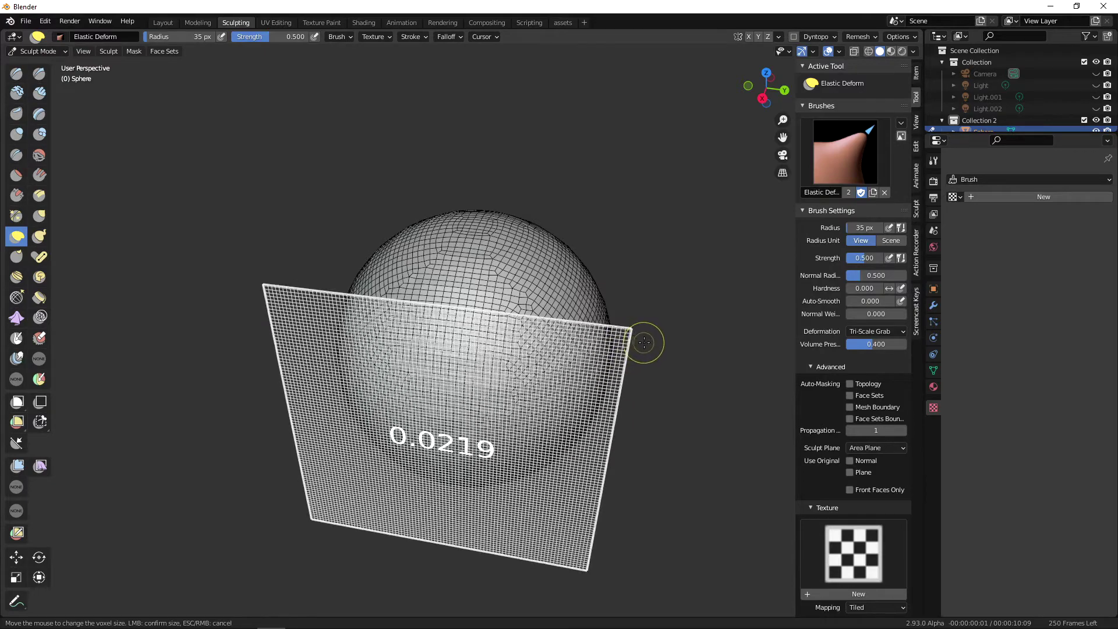
pyautogui.click(624, 363)
pyautogui.keyDown('alt'); pyautogui.moveTo(623, 366); pyautogui.dragTo(649, 341); pyautogui.keyUp('alt')
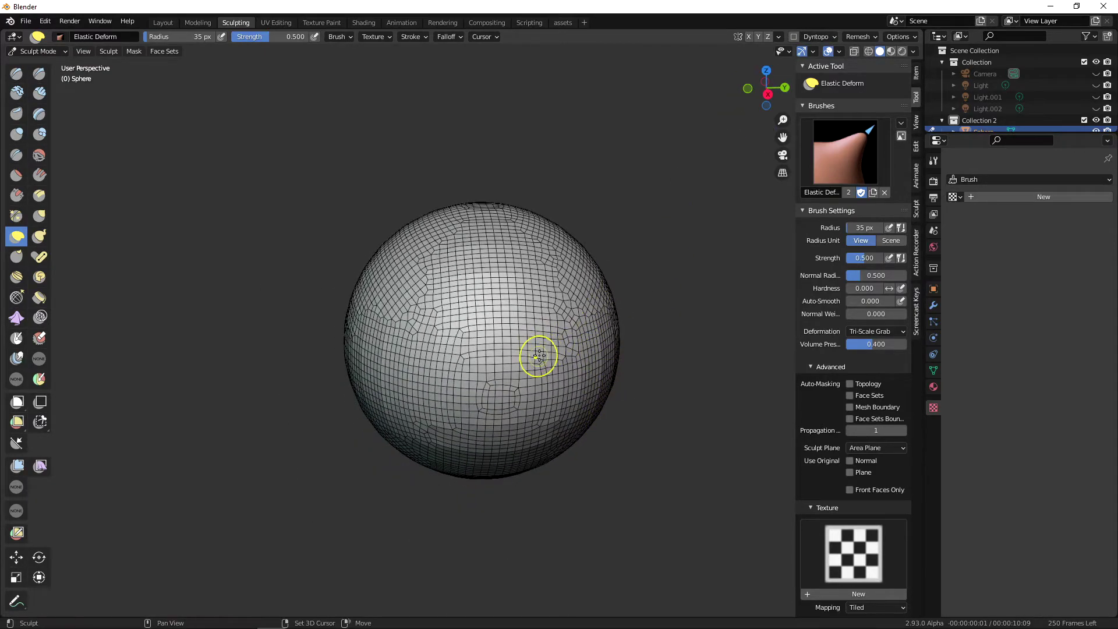
pyautogui.hotkey('shift', 'r')
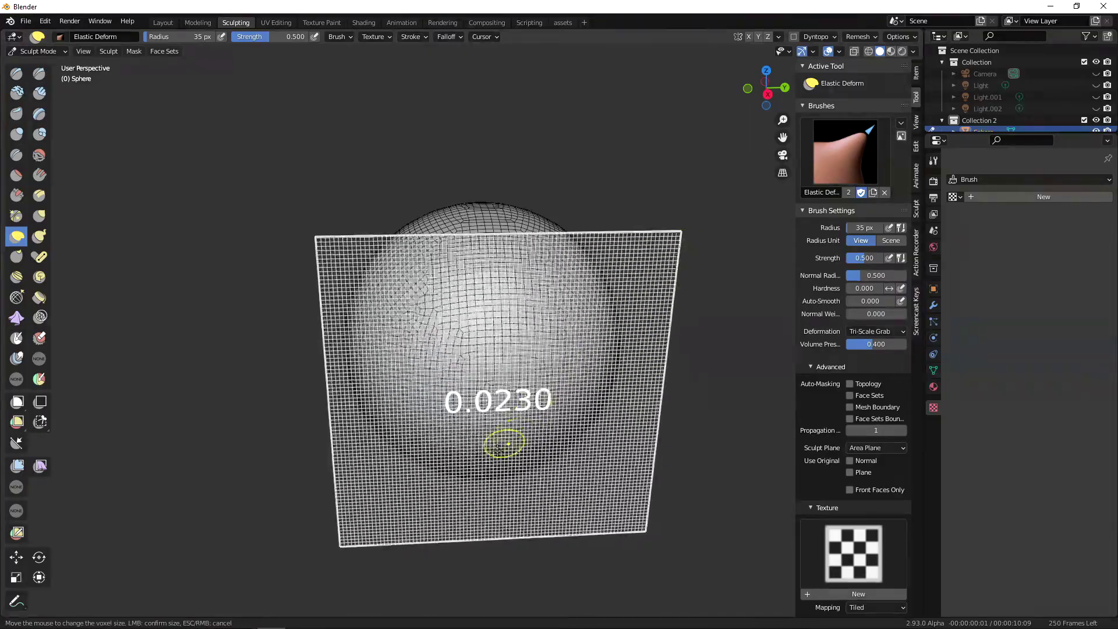
pyautogui.click(394, 511)
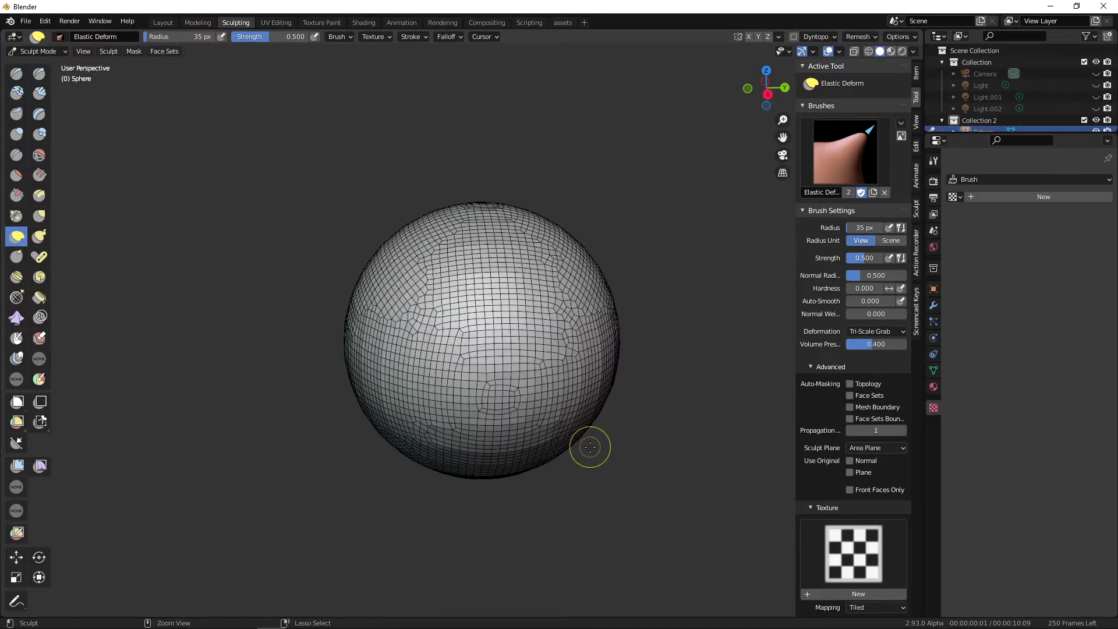
pyautogui.hotkey('ctrl', 'r')
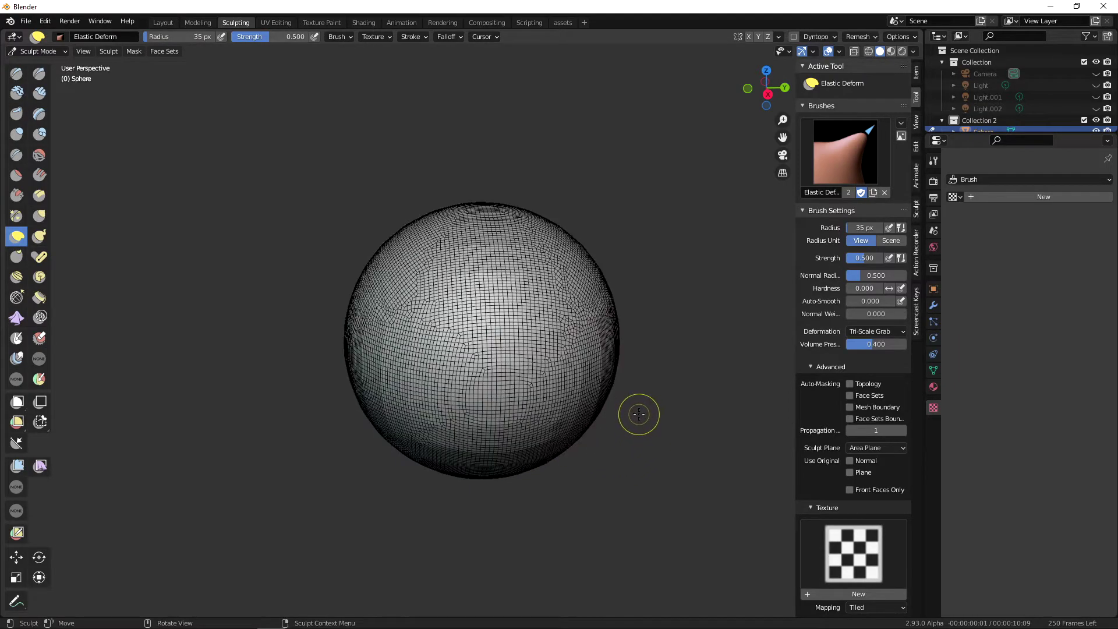
# - Switch to the Draw brush for sculpting on the remeshed sphere
pyautogui.moveTo(619, 434); pyautogui.dragTo(551, 461, button='middle')
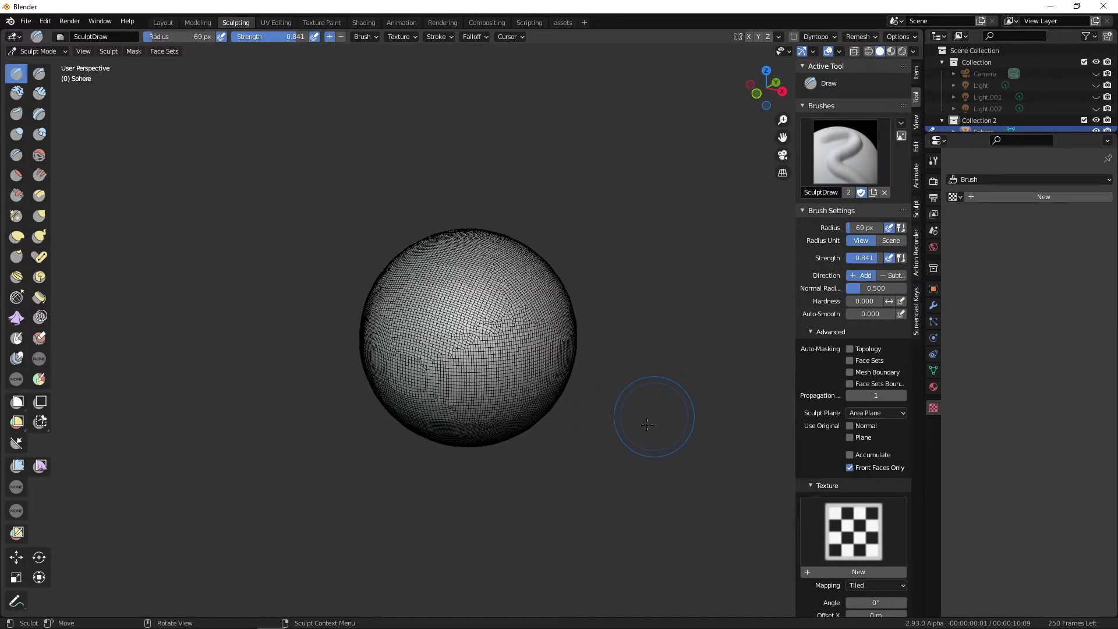
pyautogui.moveTo(647, 424)
pyautogui.mouseDown(button='middle')
pyautogui.moveTo(656, 452)
pyautogui.moveTo(623, 444)
pyautogui.mouseUp(button='middle')
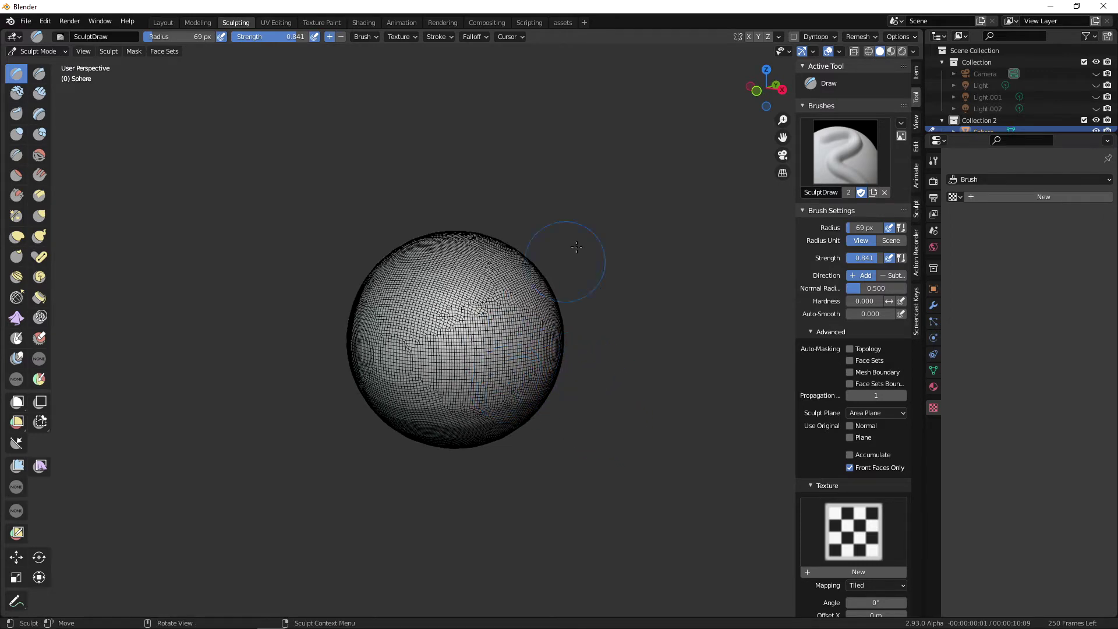
# - Turn off the wireframe overlay on the remeshed sphere
pyautogui.click(839, 51)
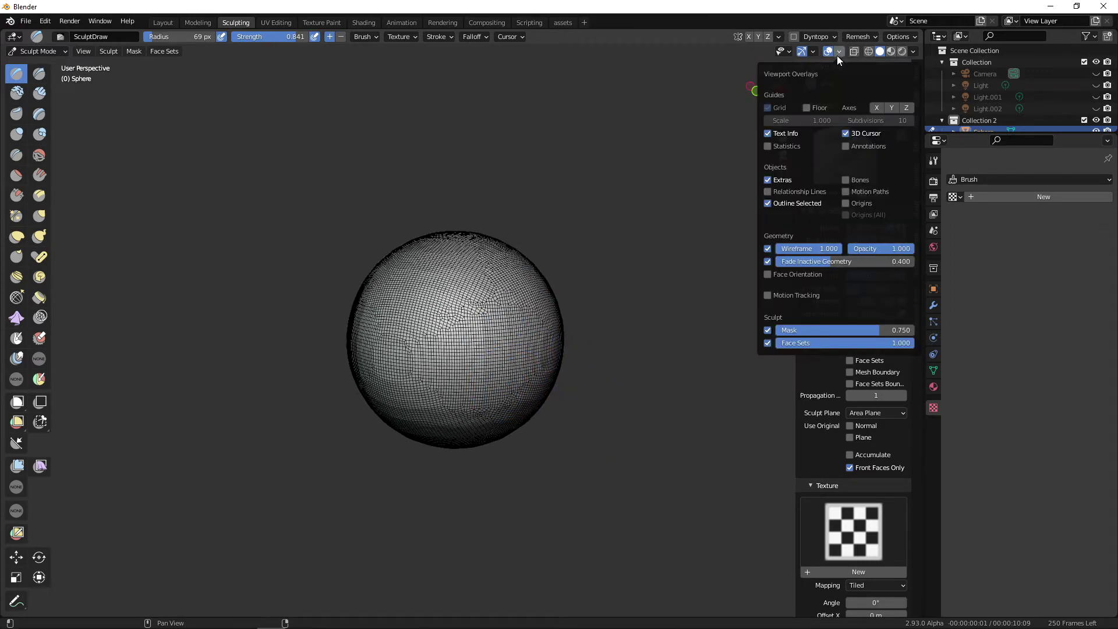
pyautogui.click(767, 249)
pyautogui.moveTo(624, 399)
pyautogui.mouseDown(button='middle')
pyautogui.moveTo(596, 423)
pyautogui.moveTo(535, 390)
pyautogui.mouseUp(button='middle')
# - Set the Draw brush radius to 42 px and draw a thick vertical ridge on the sphere
pyautogui.press('f')
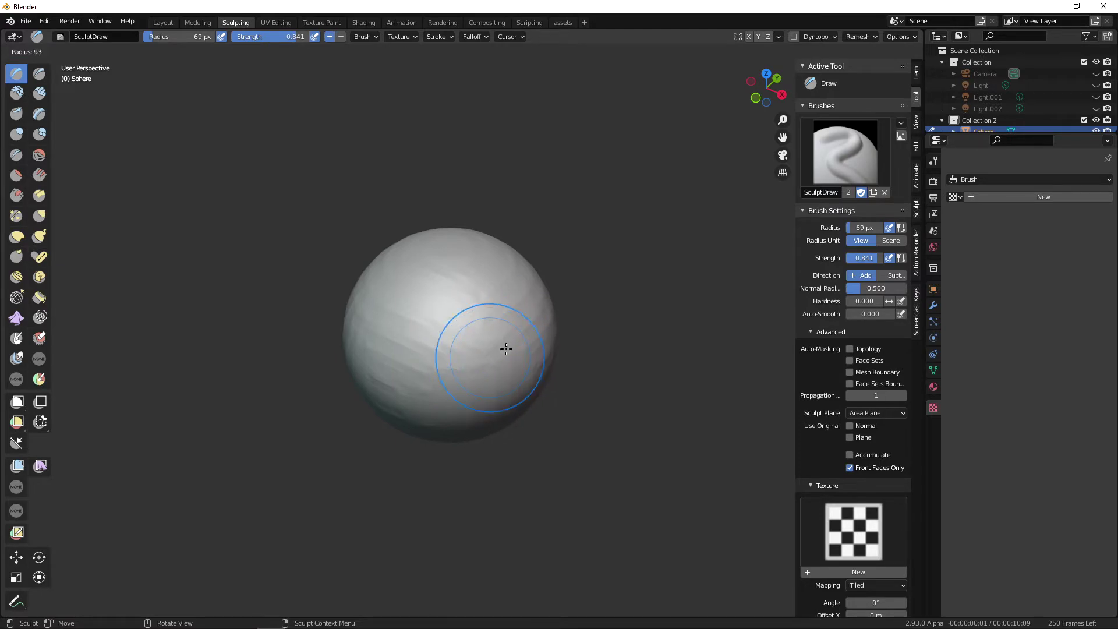
pyautogui.click(474, 360)
pyautogui.moveTo(494, 372)
pyautogui.mouseDown(button='middle')
pyautogui.moveTo(492, 344)
pyautogui.moveTo(479, 347)
pyautogui.moveTo(508, 350)
pyautogui.mouseUp(button='middle')
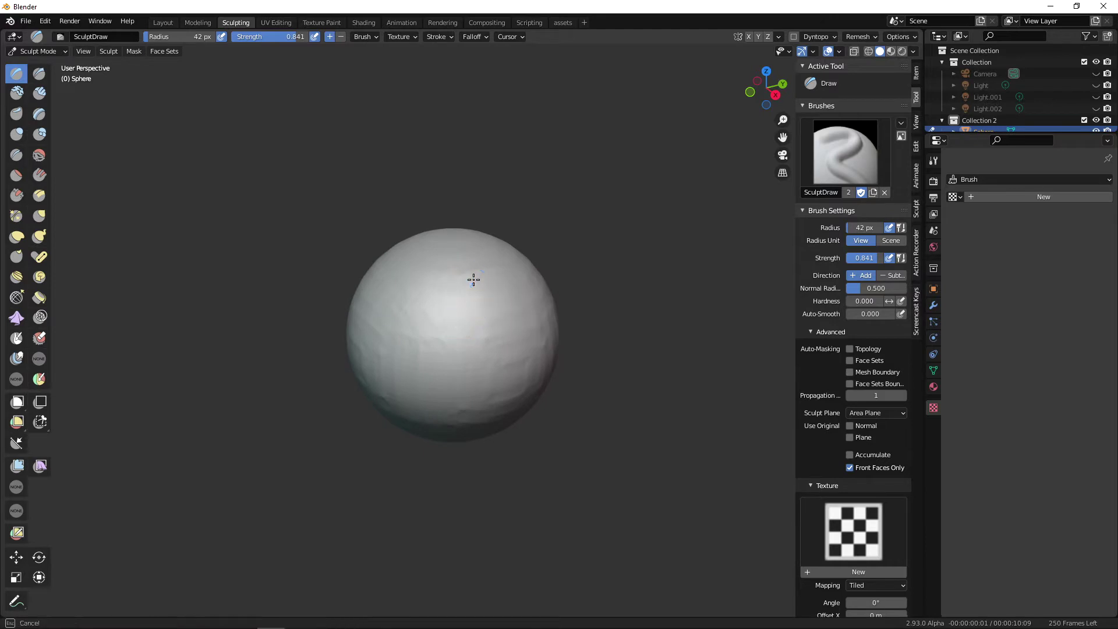
pyautogui.moveTo(472, 277); pyautogui.dragTo(489, 379)
pyautogui.moveTo(489, 379)
pyautogui.mouseDown(button='middle')
pyautogui.moveTo(518, 361)
pyautogui.moveTo(481, 369)
pyautogui.moveTo(467, 325)
pyautogui.mouseUp(button='middle')
# - Set the brush radius to 19 px and draw a thinner vertical ridge beside the thick one
pyautogui.press('f')
pyautogui.click(452, 329)
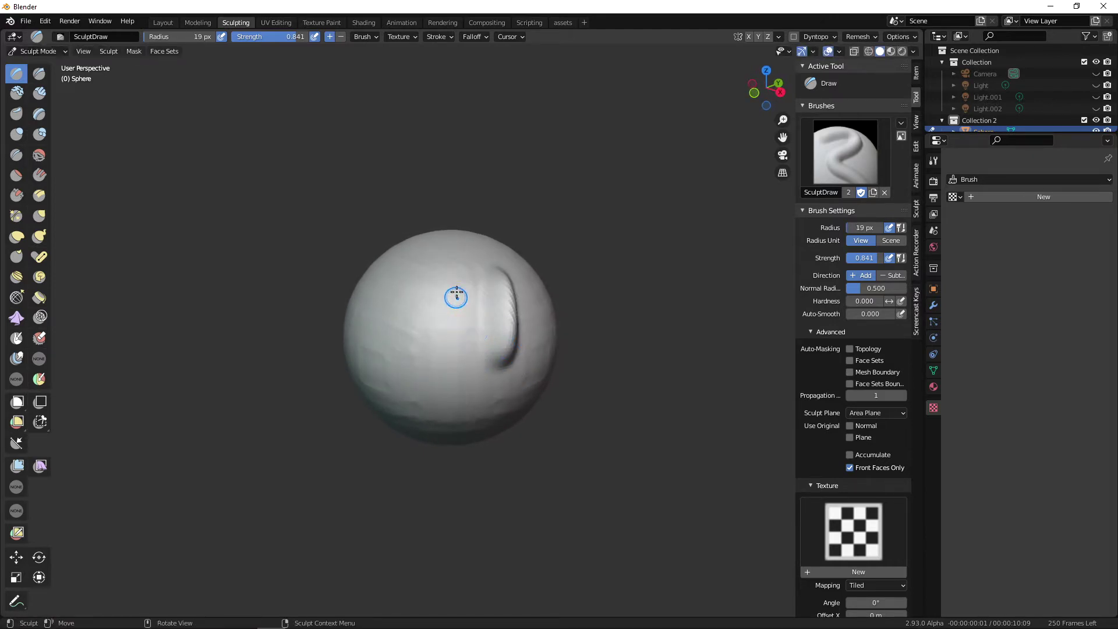
pyautogui.moveTo(457, 285); pyautogui.dragTo(450, 362)
pyautogui.moveTo(456, 284); pyautogui.dragTo(457, 296)
pyautogui.moveTo(487, 386)
pyautogui.mouseDown(button='middle')
pyautogui.moveTo(439, 361)
pyautogui.moveTo(524, 366)
pyautogui.mouseUp(button='middle')
pyautogui.moveTo(532, 387); pyautogui.dragTo(474, 361, button='middle')
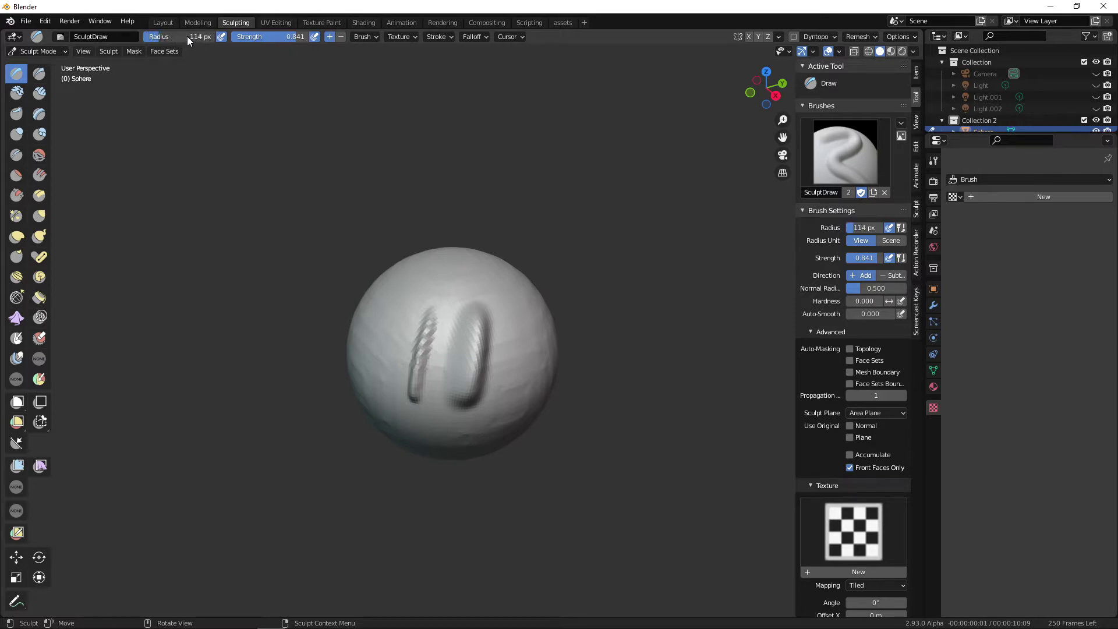
# - Try a Draw brush radius of 197 px and reduce it to 78 px
pyautogui.moveTo(197, 37); pyautogui.dragTo(202, 38)
pyautogui.moveTo(457, 320); pyautogui.dragTo(488, 332, button='middle')
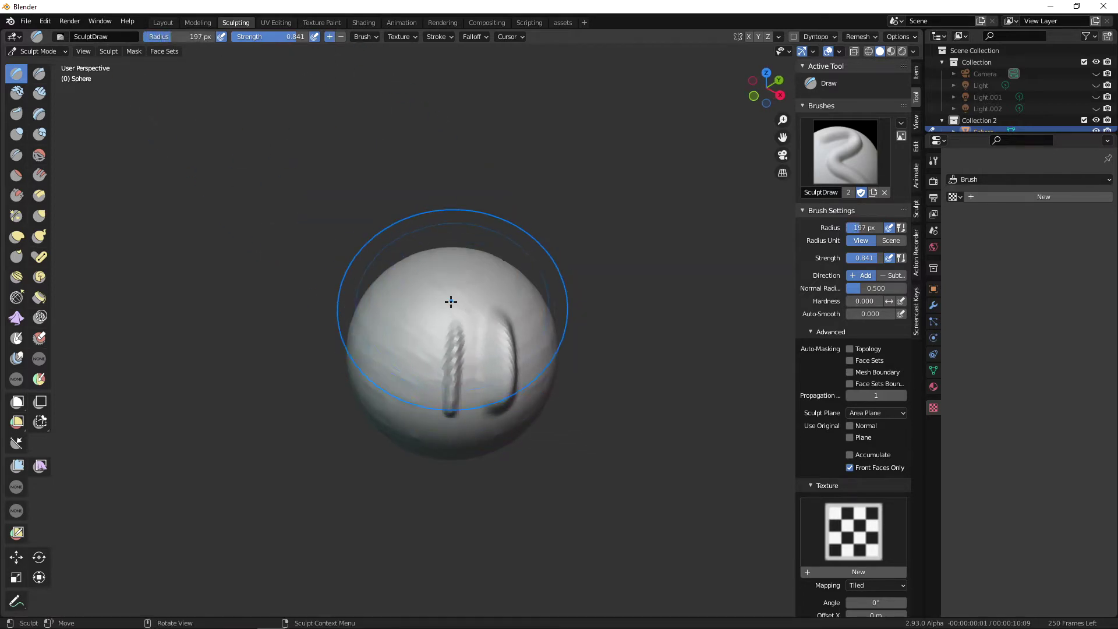
pyautogui.moveTo(180, 38); pyautogui.dragTo(152, 38)
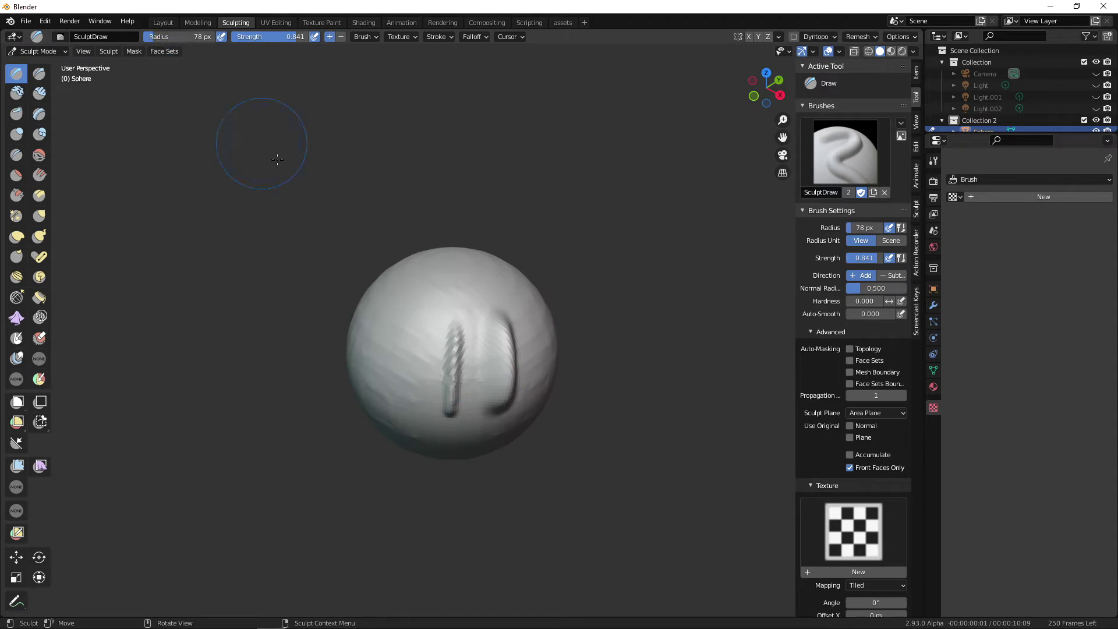
pyautogui.moveTo(446, 336); pyautogui.dragTo(461, 271, button='middle')
pyautogui.moveTo(501, 342)
pyautogui.mouseDown(button='middle')
pyautogui.moveTo(523, 352)
pyautogui.moveTo(501, 331)
pyautogui.mouseUp(button='middle')
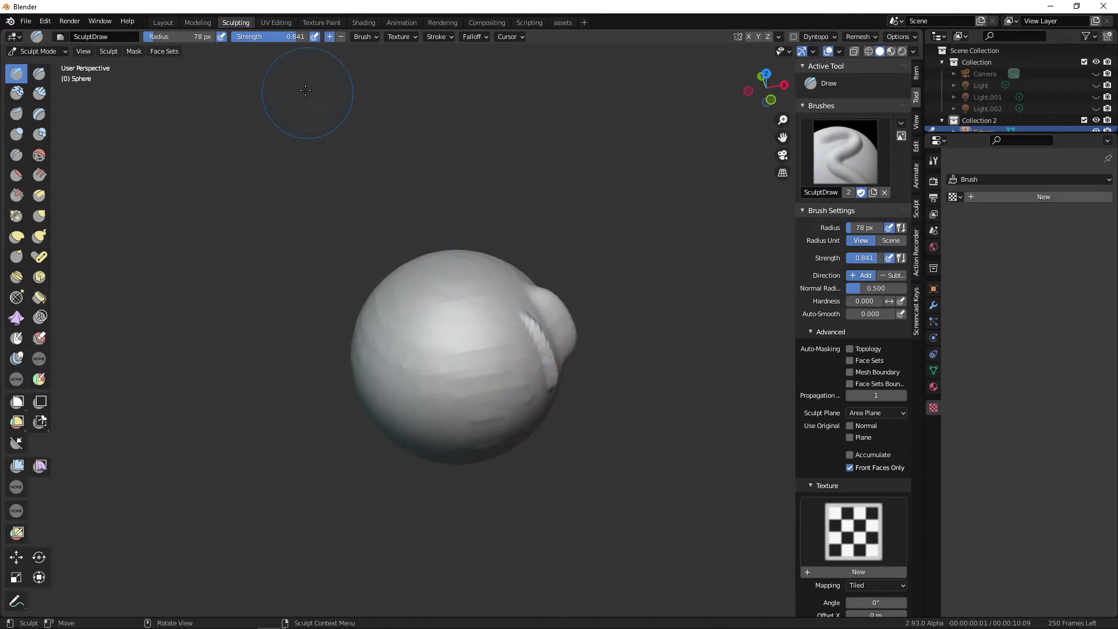
# - Set the brush strength to 0.196 and draw faint vertical strokes on a smooth side of the sphere
pyautogui.moveTo(291, 39); pyautogui.dragTo(241, 40)
pyautogui.moveTo(470, 348); pyautogui.dragTo(492, 352, button='middle')
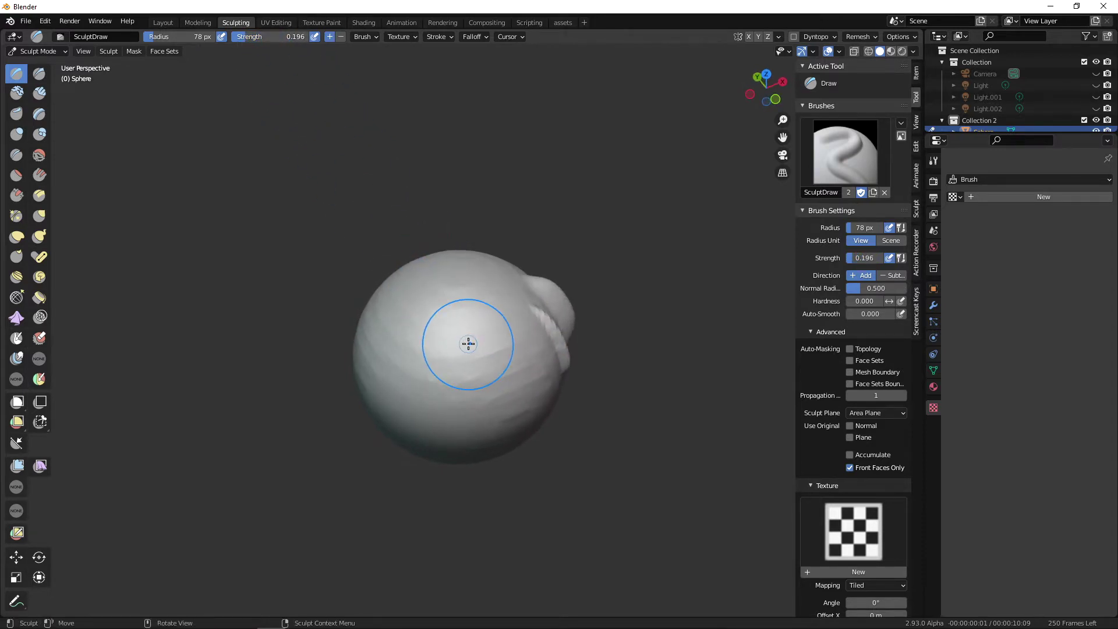
pyautogui.moveTo(466, 321); pyautogui.dragTo(471, 388)
pyautogui.moveTo(472, 353)
pyautogui.mouseDown()
pyautogui.moveTo(474, 398)
pyautogui.moveTo(450, 323)
pyautogui.moveTo(455, 381)
pyautogui.mouseUp()
# - Lower the brush strength to 0.167 and add more faint strokes over the same area
pyautogui.moveTo(257, 41); pyautogui.dragTo(238, 40)
pyautogui.moveTo(465, 361); pyautogui.dragTo(464, 377)
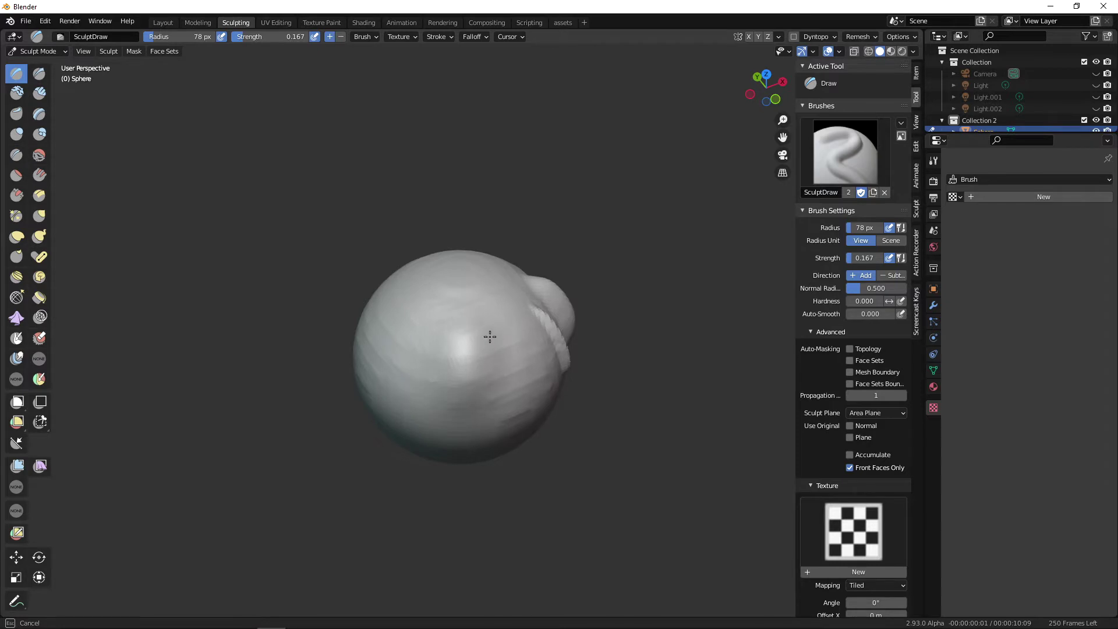
pyautogui.moveTo(490, 336); pyautogui.dragTo(491, 344)
pyautogui.moveTo(491, 343); pyautogui.dragTo(582, 291, button='middle')
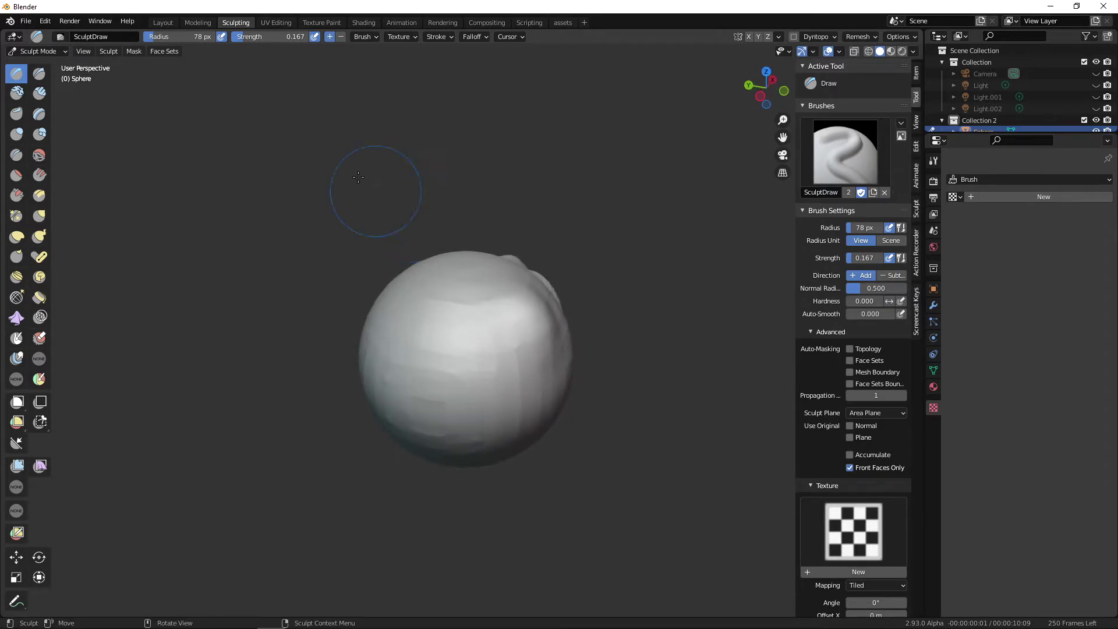
# - Raise the brush strength to 0.863 and draw a pronounced vertical ridge on the sphere's side
pyautogui.moveTo(247, 41); pyautogui.dragTo(287, 43)
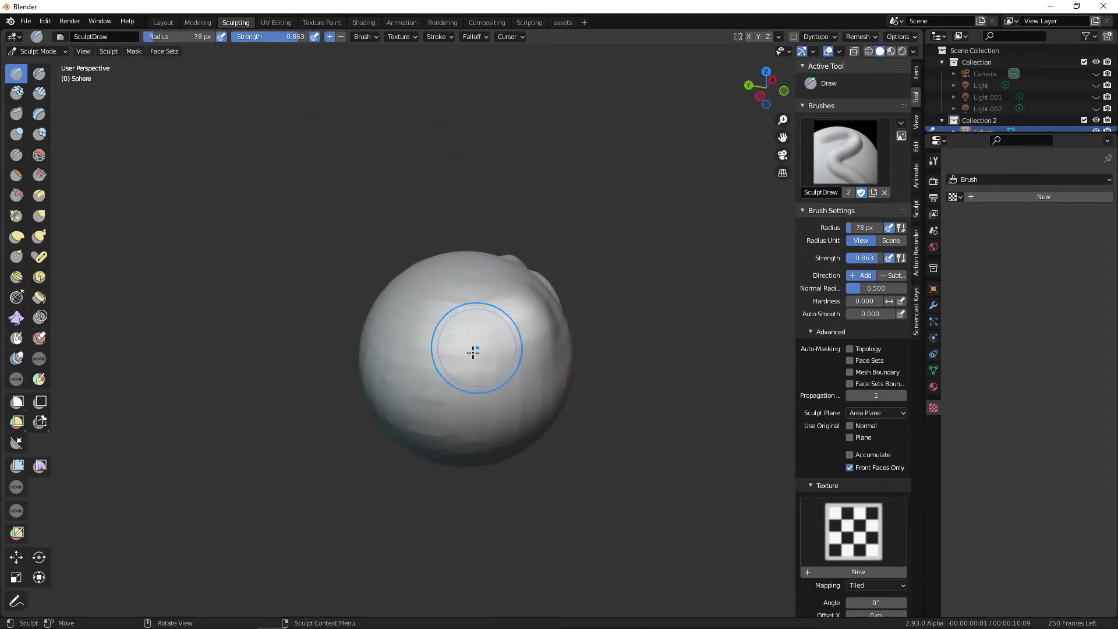
pyautogui.moveTo(471, 352)
pyautogui.mouseDown()
pyautogui.moveTo(472, 317)
pyautogui.moveTo(473, 401)
pyautogui.mouseUp()
pyautogui.moveTo(555, 389)
pyautogui.mouseDown(button='middle')
pyautogui.moveTo(499, 369)
pyautogui.moveTo(387, 379)
pyautogui.moveTo(439, 364)
pyautogui.moveTo(606, 390)
pyautogui.mouseUp(button='middle')
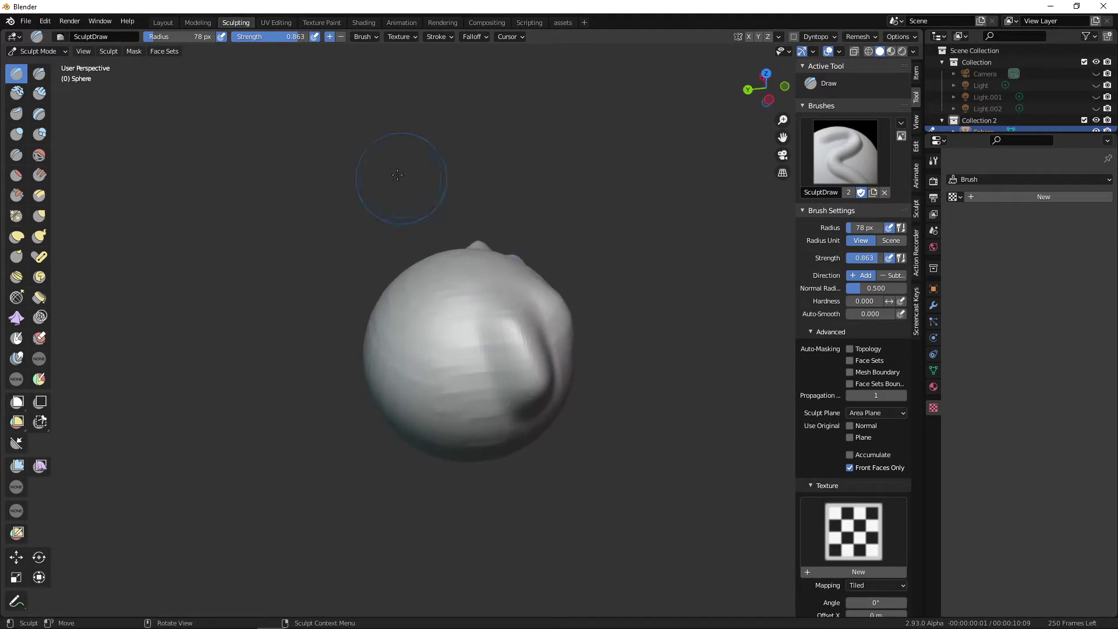
# - Set the Draw brush strength to 0.507 and its radius to 60 px
pyautogui.moveTo(278, 38); pyautogui.dragTo(256, 38)
pyautogui.moveTo(374, 137); pyautogui.dragTo(483, 366, button='middle')
pyautogui.press('f')
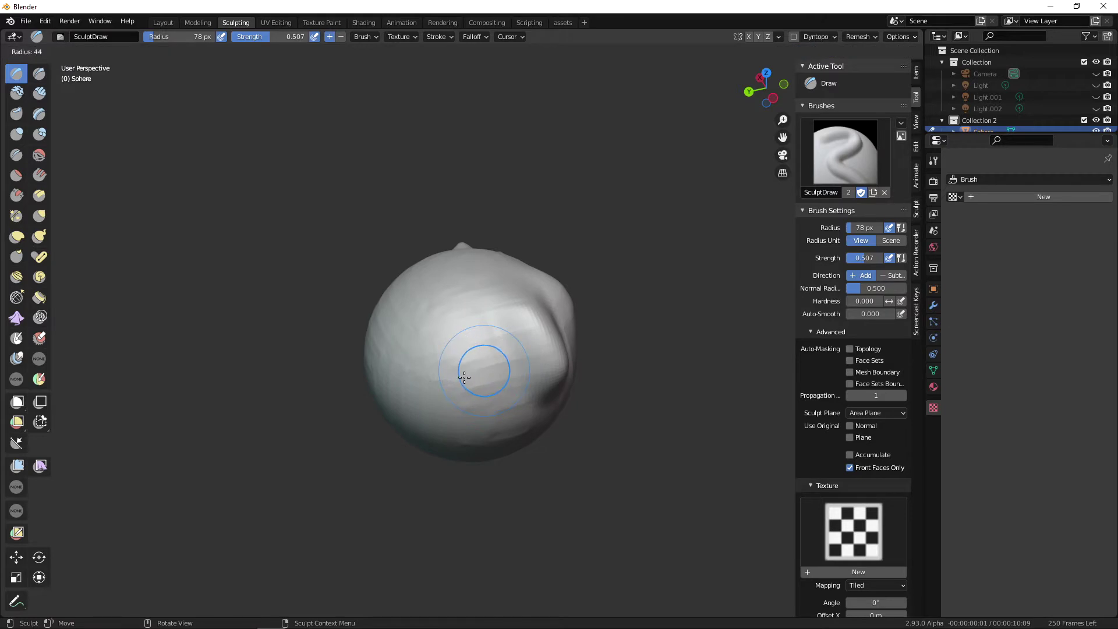
pyautogui.click(473, 375)
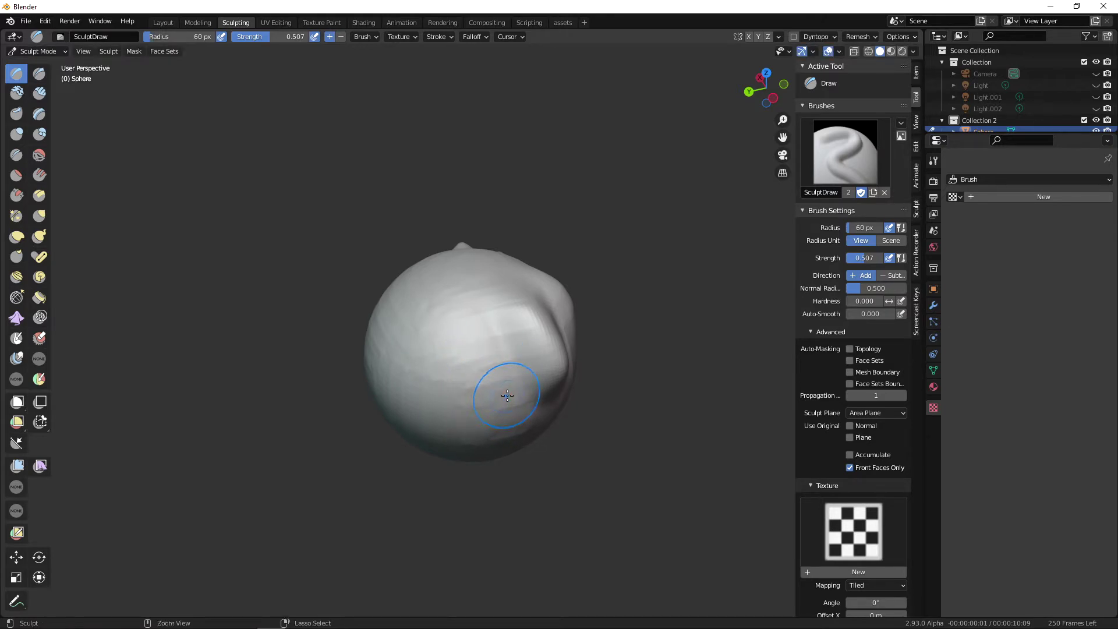
# - Set the brush texture angle to 45.7° and draw a short stroke on the sphere
pyautogui.hotkey('ctrl', 'f')
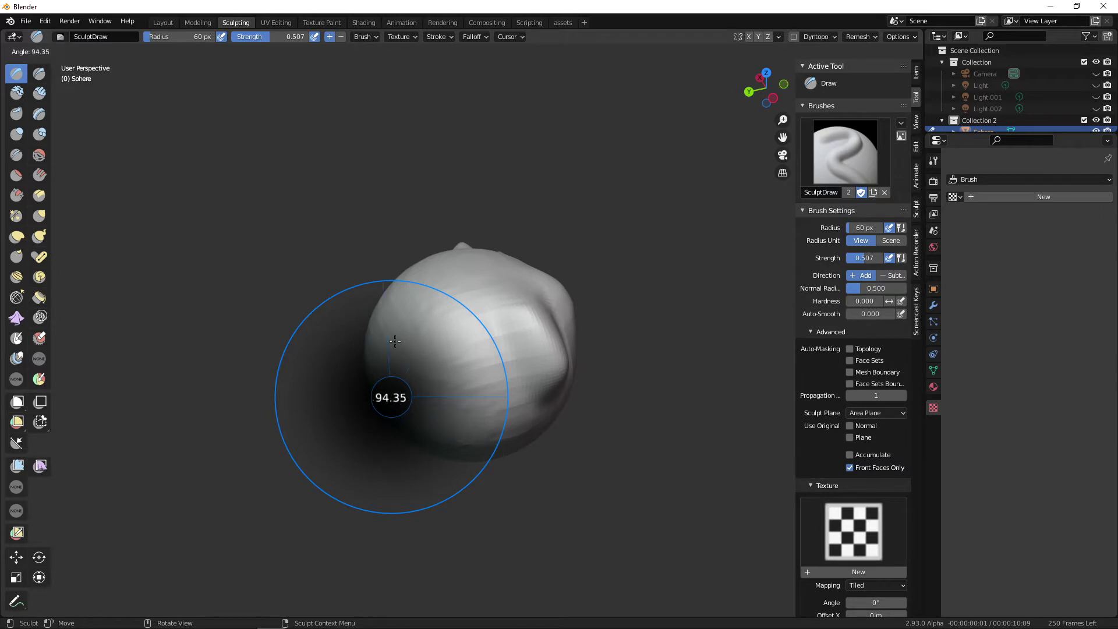
pyautogui.click(435, 352)
pyautogui.moveTo(445, 355); pyautogui.dragTo(511, 382, button='middle')
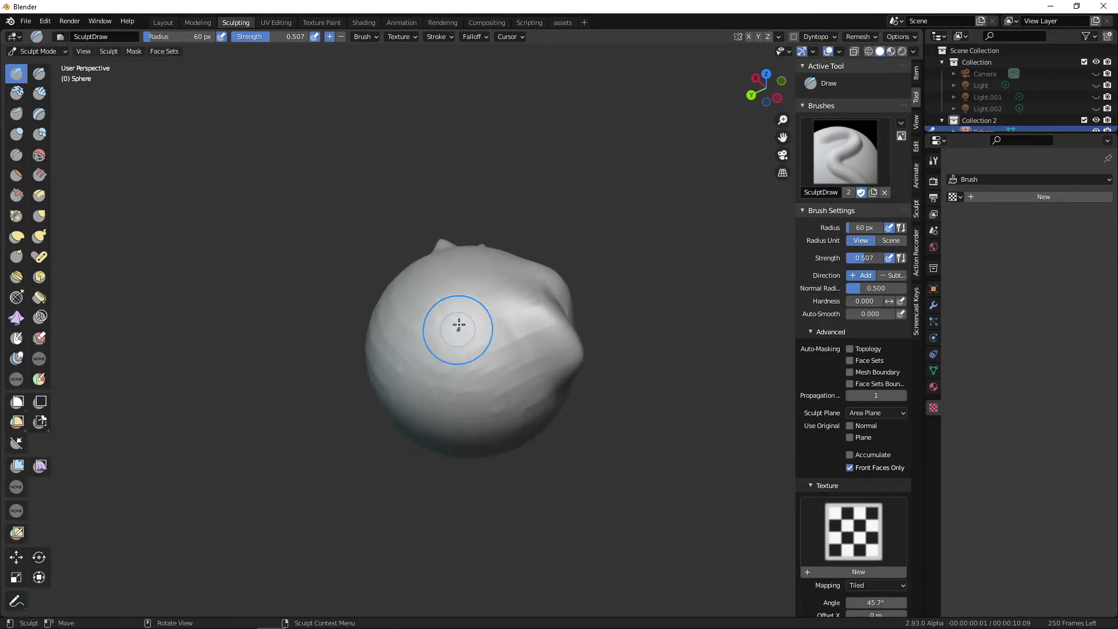
pyautogui.moveTo(459, 324); pyautogui.dragTo(480, 350)
pyautogui.moveTo(480, 350); pyautogui.dragTo(469, 364, button='middle')
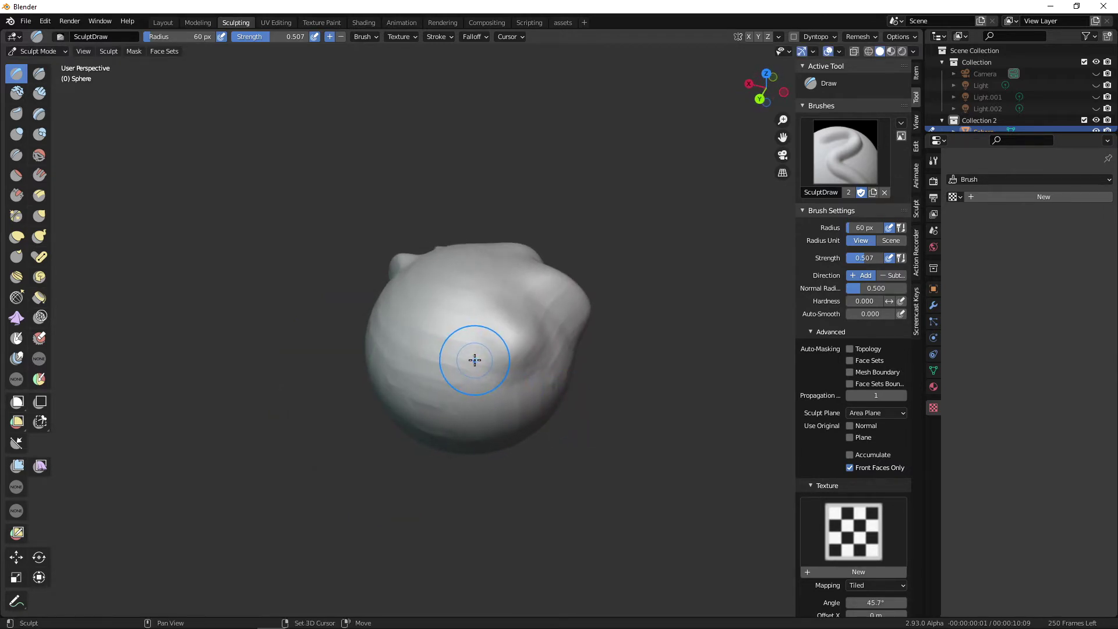
# - Set the brush strength to 0.321 interactively and draw a soft stroke on the sphere
pyautogui.hotkey('shift', 'f')
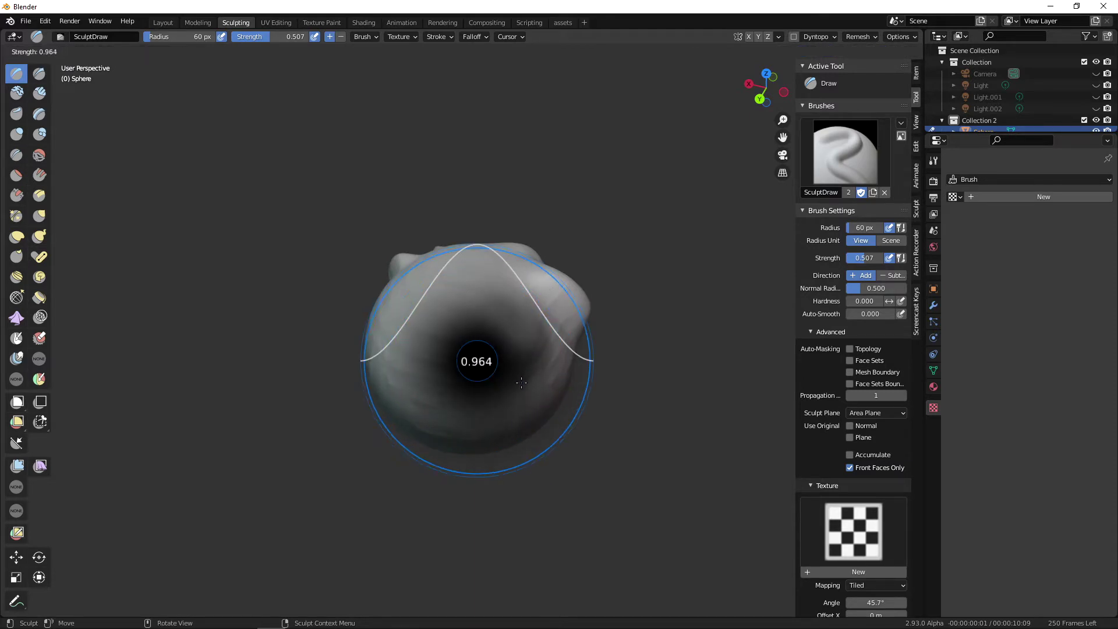
pyautogui.click(468, 376)
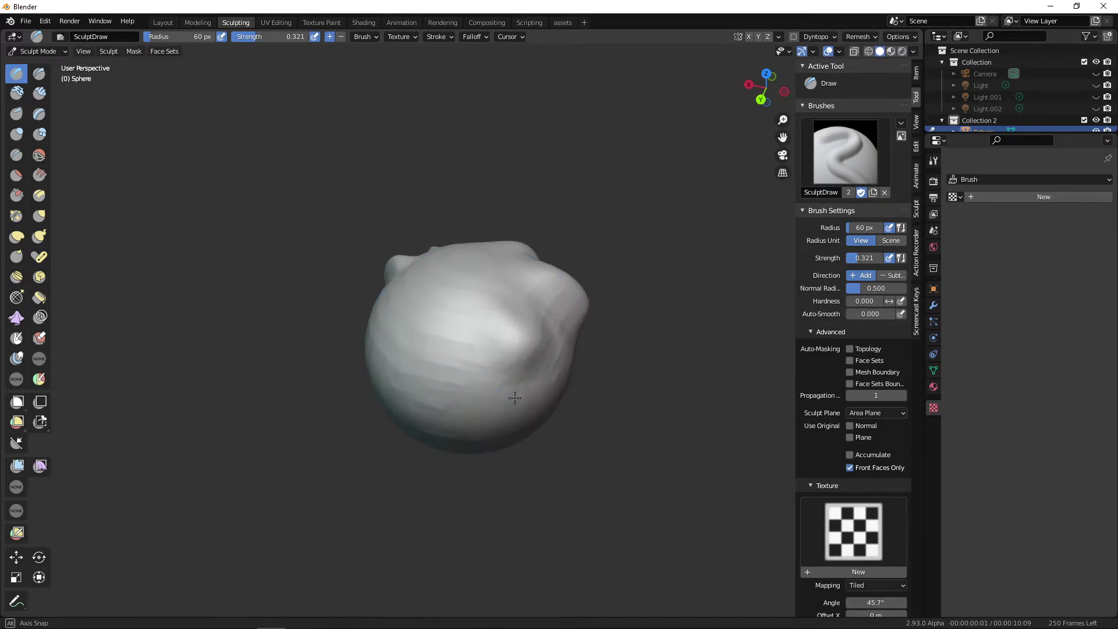
pyautogui.moveTo(468, 376); pyautogui.dragTo(488, 362, button='middle')
pyautogui.moveTo(488, 362)
pyautogui.mouseDown()
pyautogui.moveTo(454, 369)
pyautogui.moveTo(466, 394)
pyautogui.moveTo(481, 326)
pyautogui.moveTo(491, 358)
pyautogui.mouseUp()
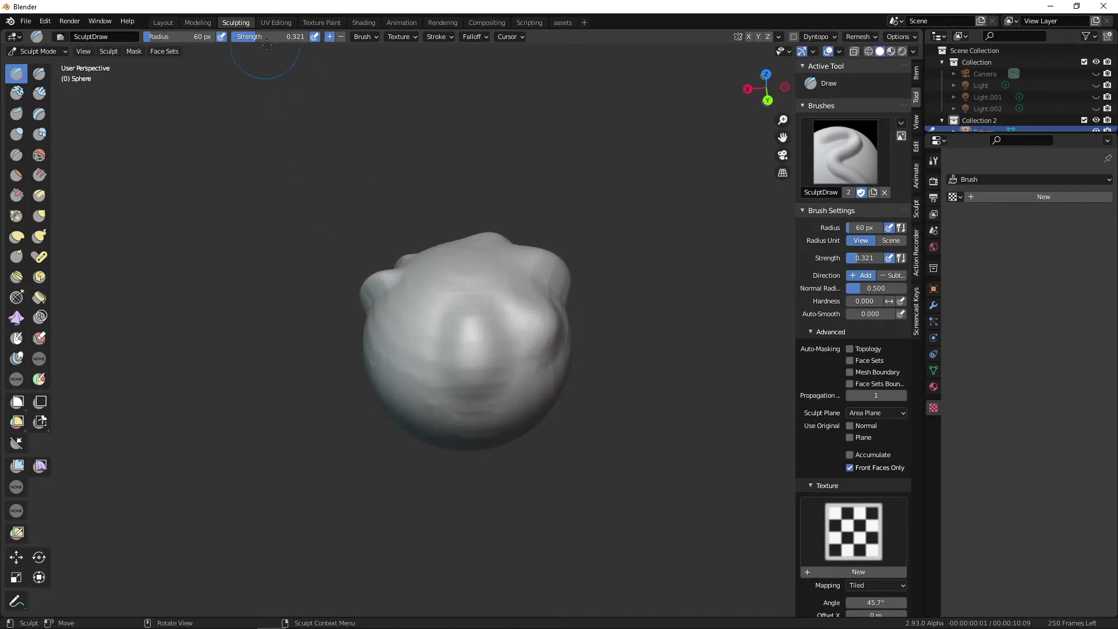
# - Raise the Draw brush strength to 0.824 interactively
pyautogui.moveTo(479, 346); pyautogui.dragTo(444, 344, button='middle')
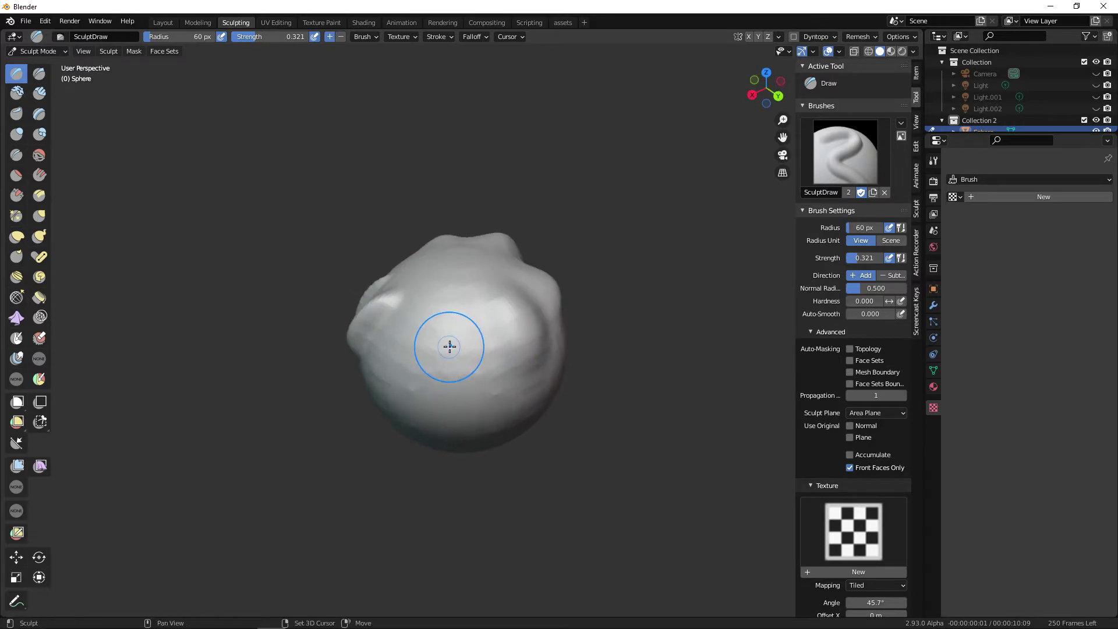
pyautogui.hotkey('shift', 'f')
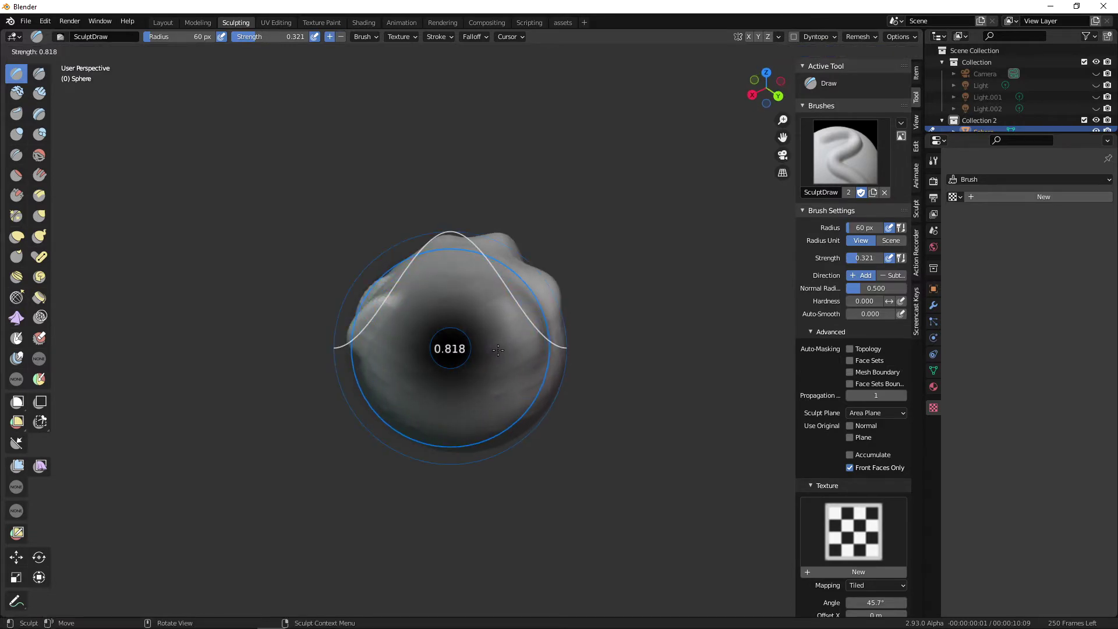
pyautogui.click(498, 349)
pyautogui.moveTo(499, 350)
pyautogui.mouseDown(button='middle')
pyautogui.moveTo(466, 310)
pyautogui.moveTo(491, 329)
pyautogui.moveTo(427, 391)
pyautogui.moveTo(511, 411)
pyautogui.moveTo(424, 350)
pyautogui.mouseUp(button='middle')
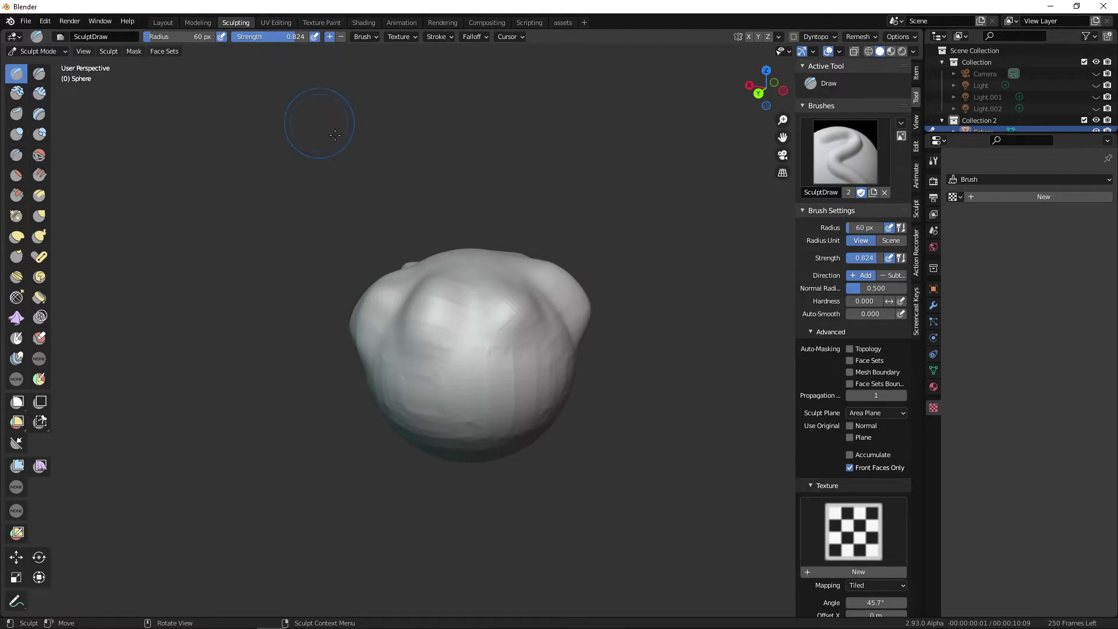
# - Turn off pen pressure for the brush strength and radius, and draw broad ridges across the sphere's lower half
pyautogui.moveTo(536, 342); pyautogui.dragTo(492, 282, button='middle')
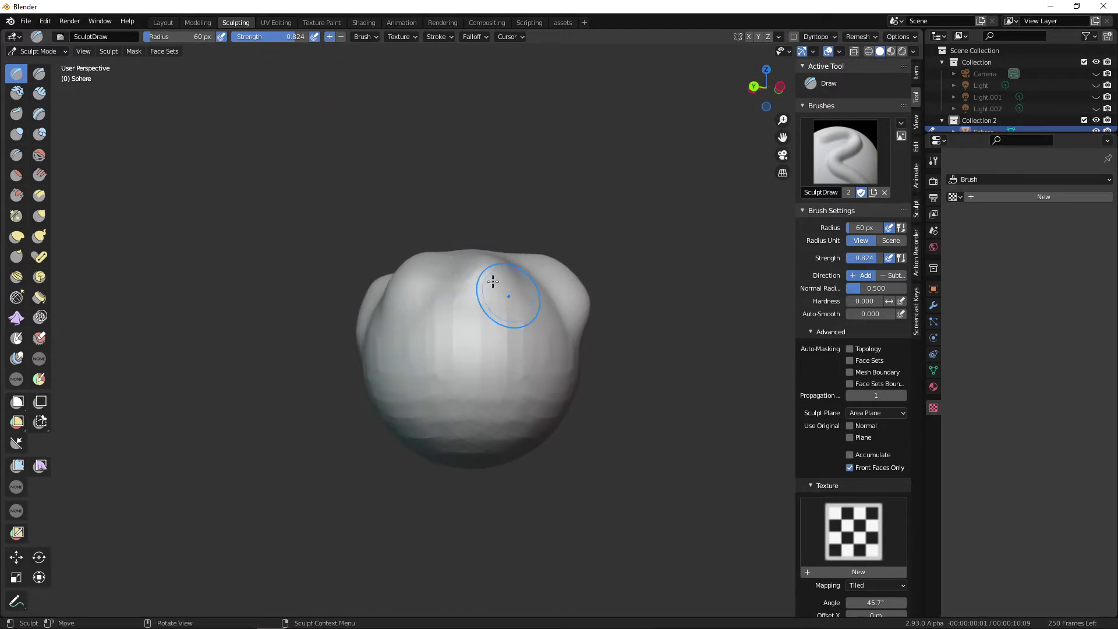
pyautogui.moveTo(535, 349); pyautogui.dragTo(496, 364, button='middle')
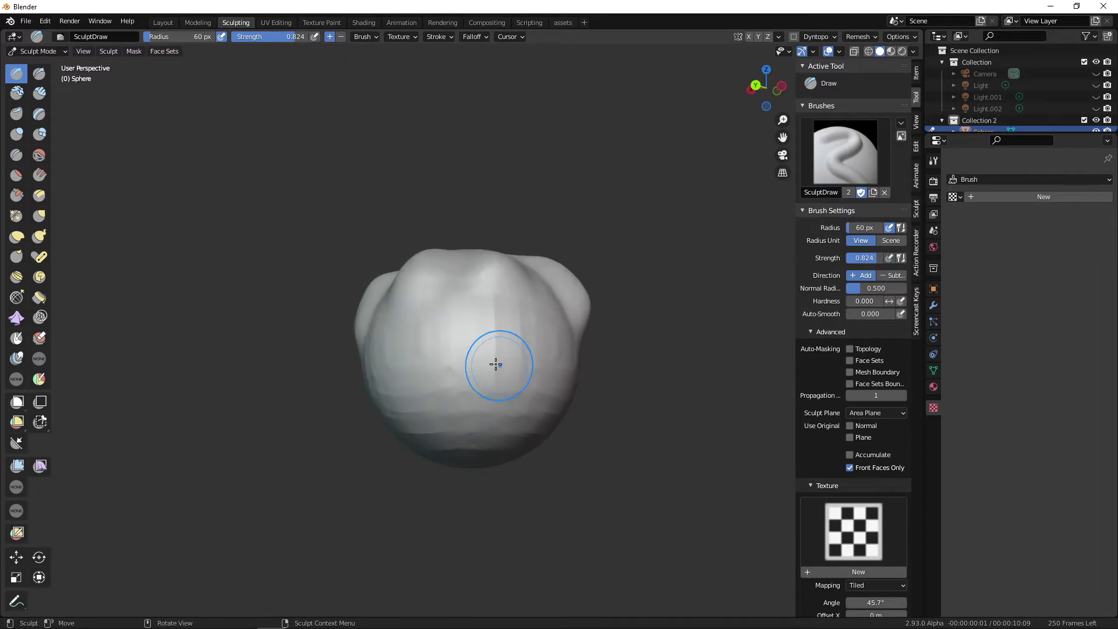
pyautogui.moveTo(497, 365)
pyautogui.mouseDown()
pyautogui.moveTo(513, 338)
pyautogui.moveTo(444, 431)
pyautogui.mouseUp()
pyautogui.moveTo(533, 428)
pyautogui.keyDown('alt'); pyautogui.mouseDown()
pyautogui.moveTo(509, 344)
pyautogui.moveTo(477, 363)
pyautogui.mouseUp(); pyautogui.keyUp('alt')
pyautogui.moveTo(509, 287)
pyautogui.mouseDown()
pyautogui.moveTo(473, 412)
pyautogui.moveTo(573, 379)
pyautogui.mouseUp()
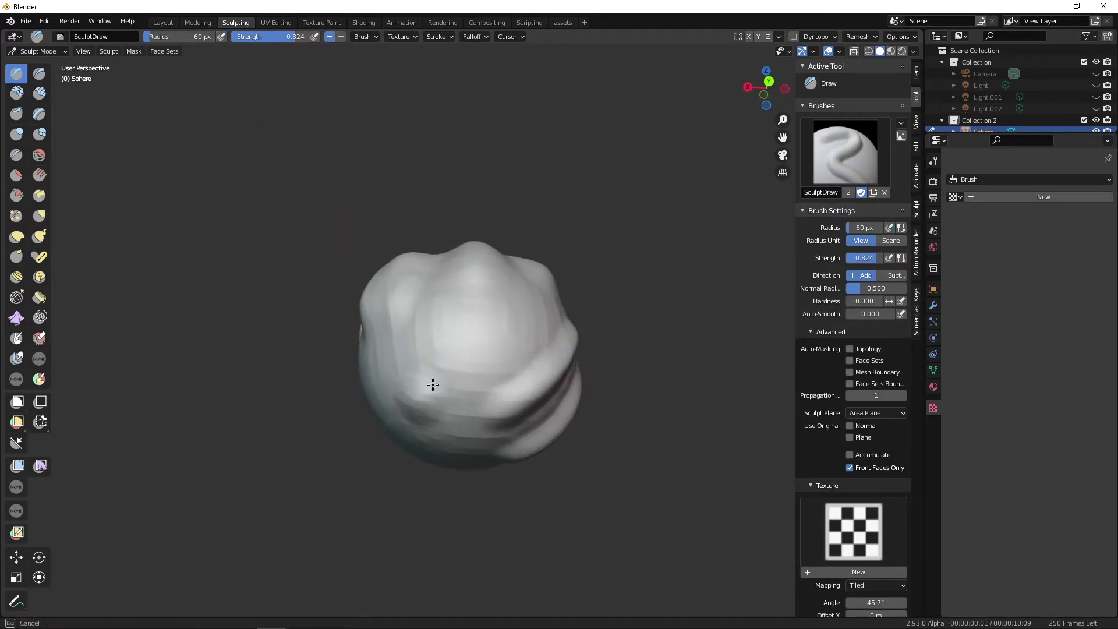
pyautogui.moveTo(431, 382)
pyautogui.mouseDown()
pyautogui.moveTo(511, 312)
pyautogui.moveTo(510, 381)
pyautogui.moveTo(665, 397)
pyautogui.moveTo(361, 175)
pyautogui.mouseUp()
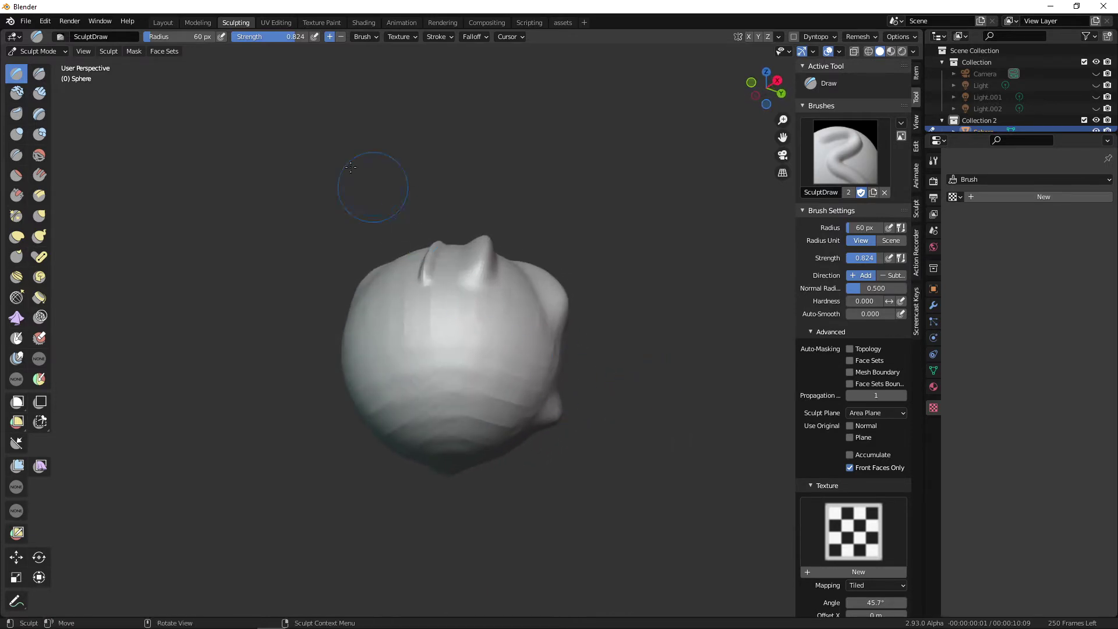
# - Turn on pen pressure for the brush radius and draw a tapered diagonal ridge down the sphere's side
pyautogui.click(220, 36)
pyautogui.moveTo(506, 316); pyautogui.dragTo(497, 332)
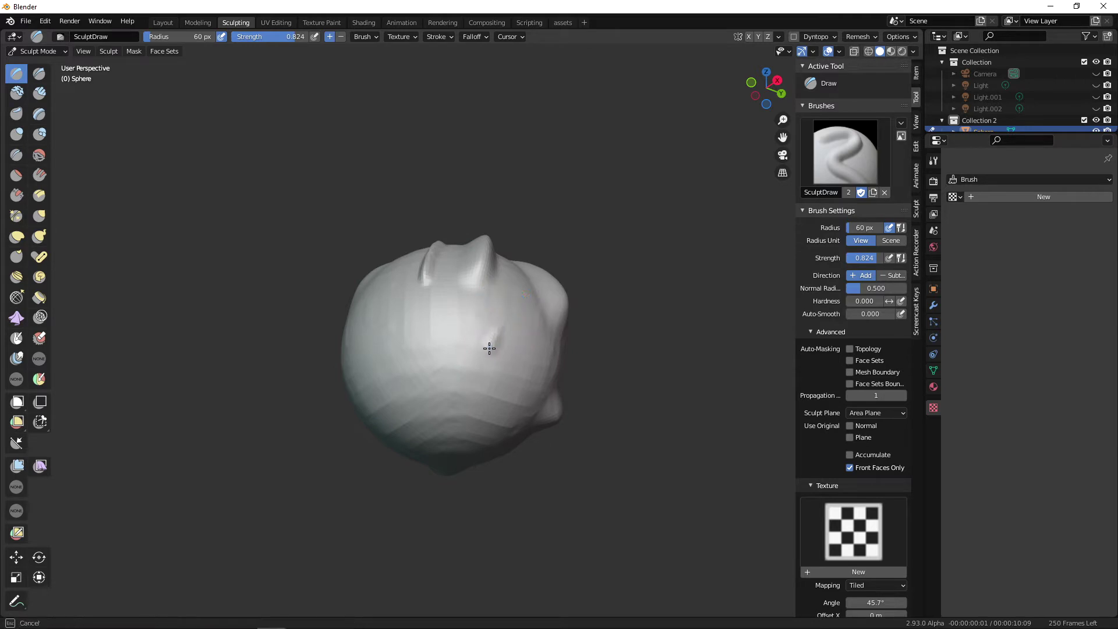
pyautogui.moveTo(472, 393); pyautogui.dragTo(402, 443)
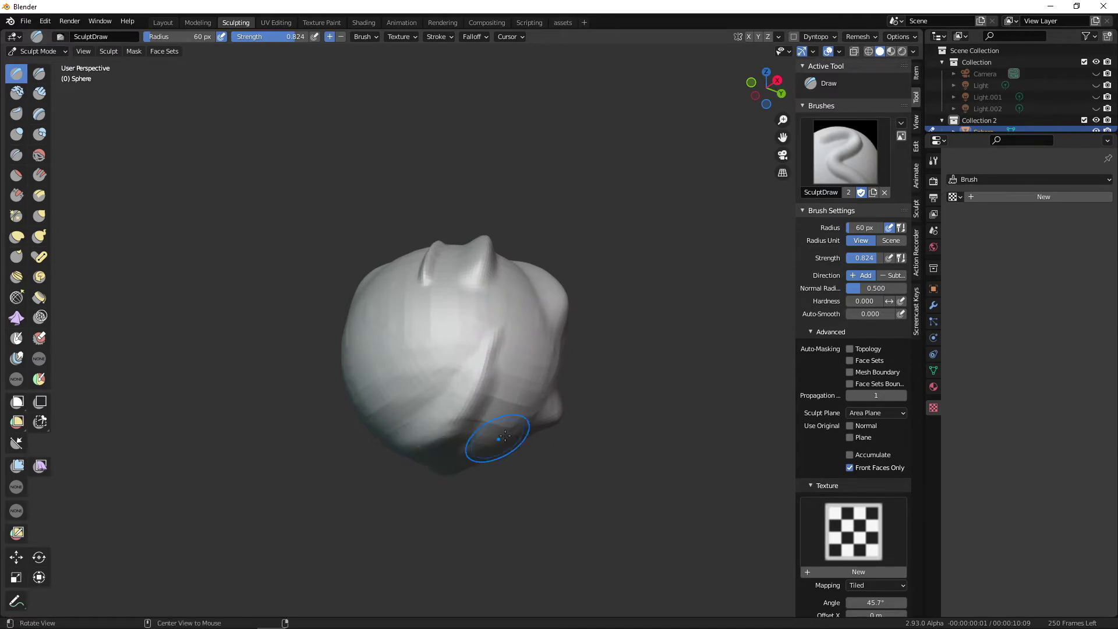
pyautogui.moveTo(499, 439)
pyautogui.keyDown('alt'); pyautogui.mouseDown()
pyautogui.moveTo(506, 389)
pyautogui.moveTo(474, 405)
pyautogui.moveTo(479, 413)
pyautogui.mouseUp(); pyautogui.keyUp('alt')
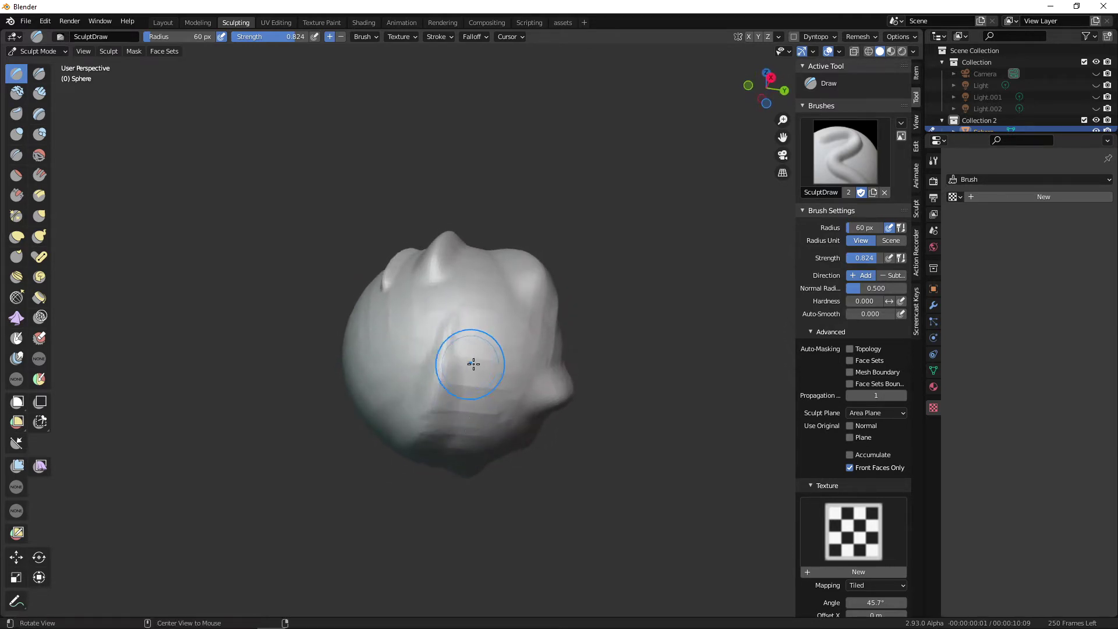
pyautogui.moveTo(471, 365)
pyautogui.keyDown('alt'); pyautogui.mouseDown()
pyautogui.moveTo(531, 365)
pyautogui.moveTo(569, 387)
pyautogui.moveTo(527, 320)
pyautogui.mouseUp(); pyautogui.keyUp('alt')
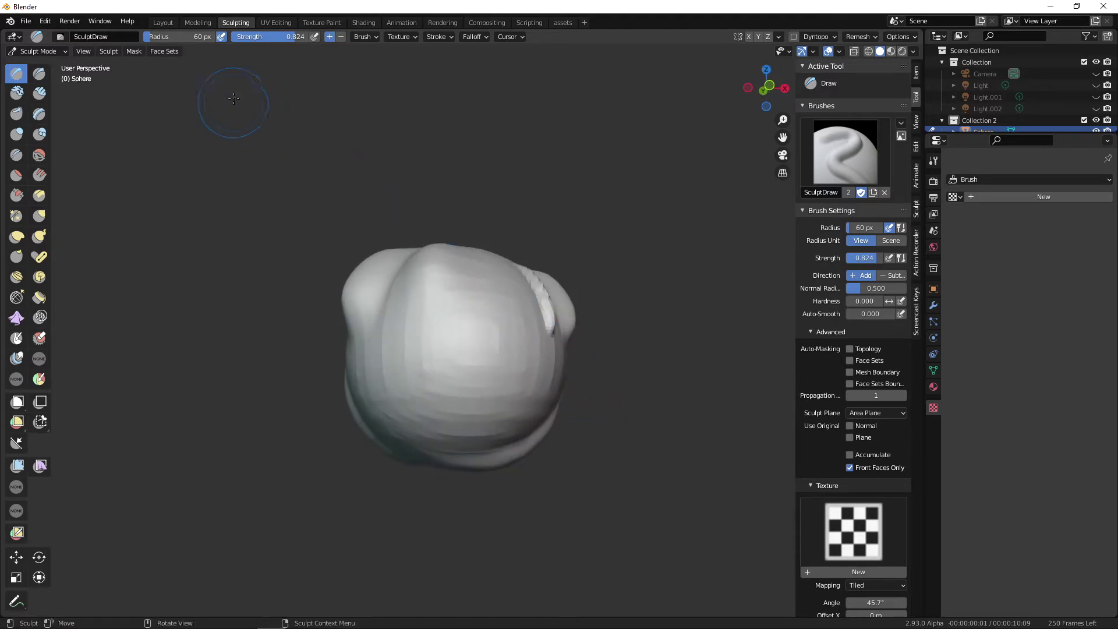
# - Turn on pen pressure for the brush strength, set the radius to 47 px and draw a long curved ridge down the sphere
pyautogui.click(314, 37)
pyautogui.keyDown('alt'); pyautogui.moveTo(464, 272); pyautogui.dragTo(467, 357); pyautogui.keyUp('alt')
pyautogui.press('f')
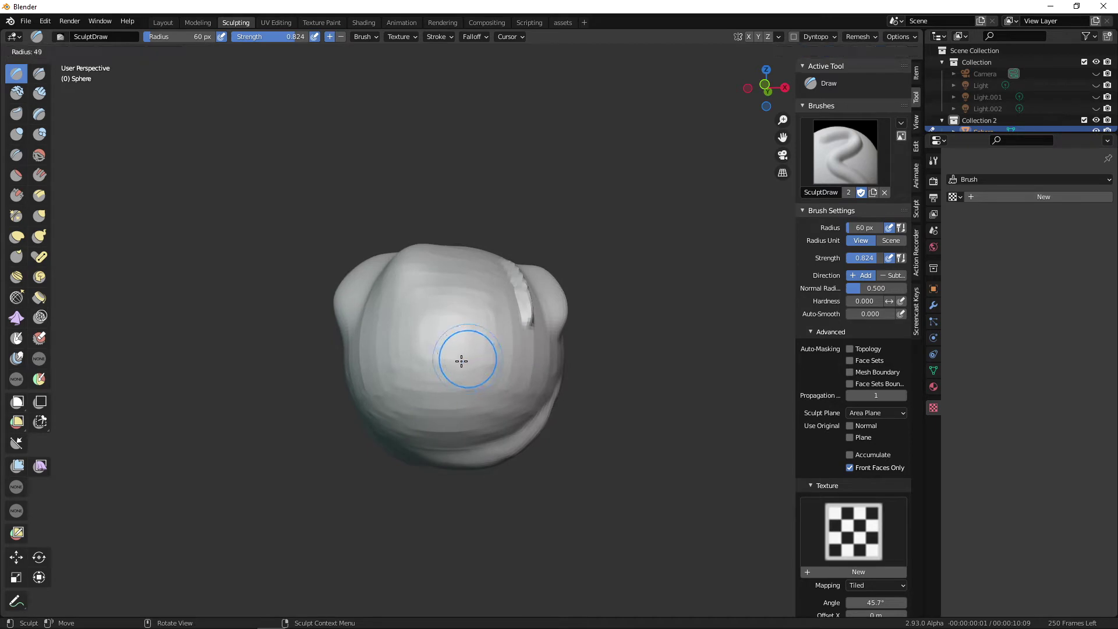
pyautogui.click(461, 361)
pyautogui.keyDown('alt'); pyautogui.moveTo(460, 311); pyautogui.dragTo(464, 330); pyautogui.keyUp('alt')
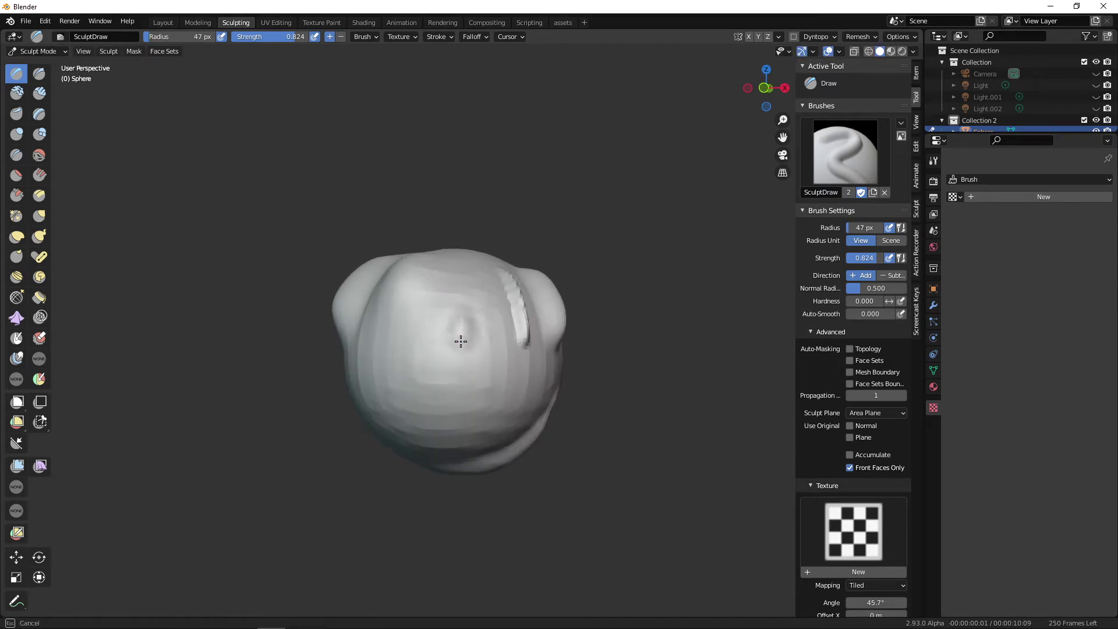
pyautogui.moveTo(427, 453)
pyautogui.keyDown('alt'); pyautogui.mouseDown()
pyautogui.moveTo(506, 394)
pyautogui.moveTo(466, 384)
pyautogui.moveTo(426, 354)
pyautogui.moveTo(463, 370)
pyautogui.moveTo(502, 336)
pyautogui.mouseUp(); pyautogui.keyUp('alt')
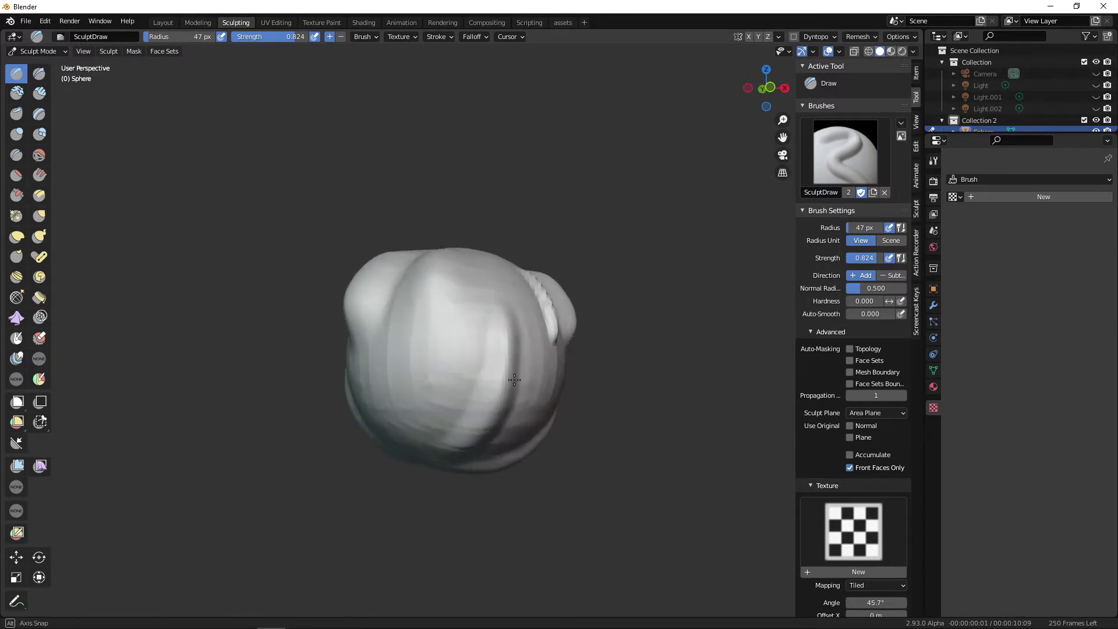
# - Draw another diagonal pressure-sensitive ridge across the front of the sphere with the Draw brush
pyautogui.moveTo(502, 336)
pyautogui.mouseDown(button='middle')
pyautogui.moveTo(536, 306)
pyautogui.moveTo(495, 316)
pyautogui.mouseUp(button='middle')
pyautogui.moveTo(506, 302); pyautogui.dragTo(449, 388)
pyautogui.moveTo(448, 389)
pyautogui.mouseDown(button='middle')
pyautogui.moveTo(452, 349)
pyautogui.moveTo(479, 381)
pyautogui.moveTo(514, 357)
pyautogui.moveTo(499, 342)
pyautogui.moveTo(512, 369)
pyautogui.moveTo(450, 420)
pyautogui.moveTo(571, 381)
pyautogui.moveTo(585, 403)
pyautogui.moveTo(440, 427)
pyautogui.mouseUp(button='middle')
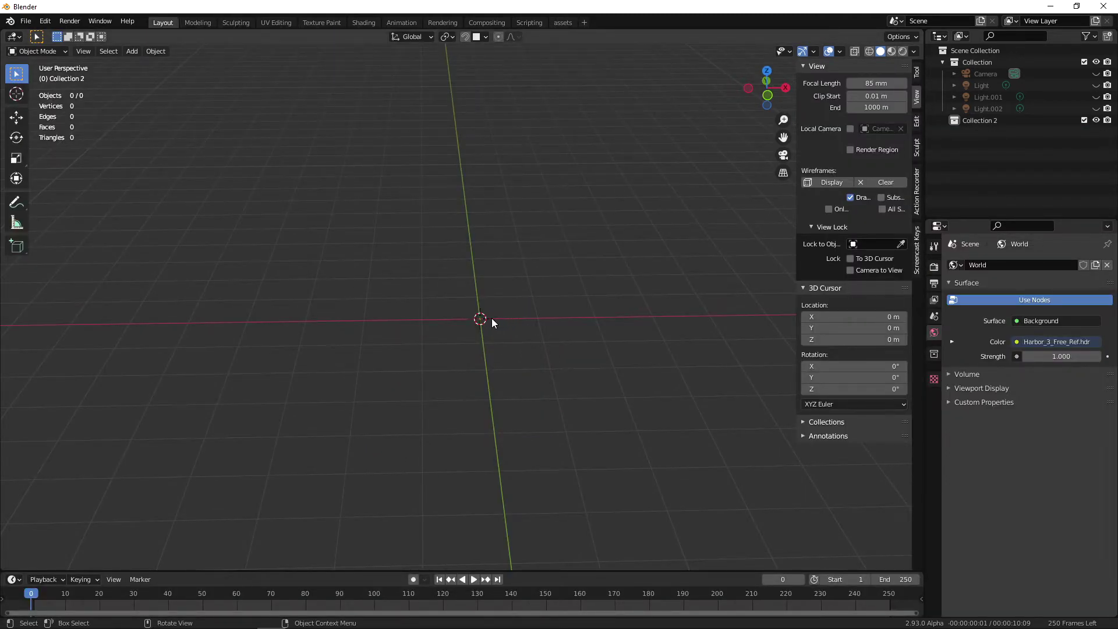
# - Add a UV sphere, shade it smooth and switch to the Sculpting workspace
pyautogui.hotkey('shift', 'a')
pyautogui.moveTo(491, 318)
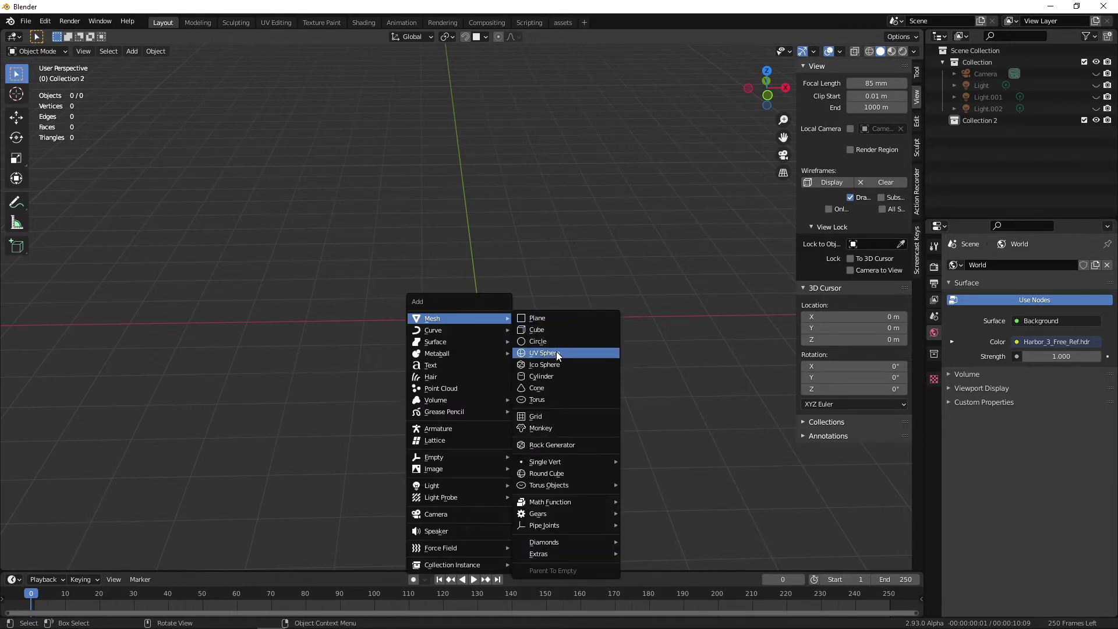
pyautogui.click(556, 353)
pyautogui.rightClick(498, 297)
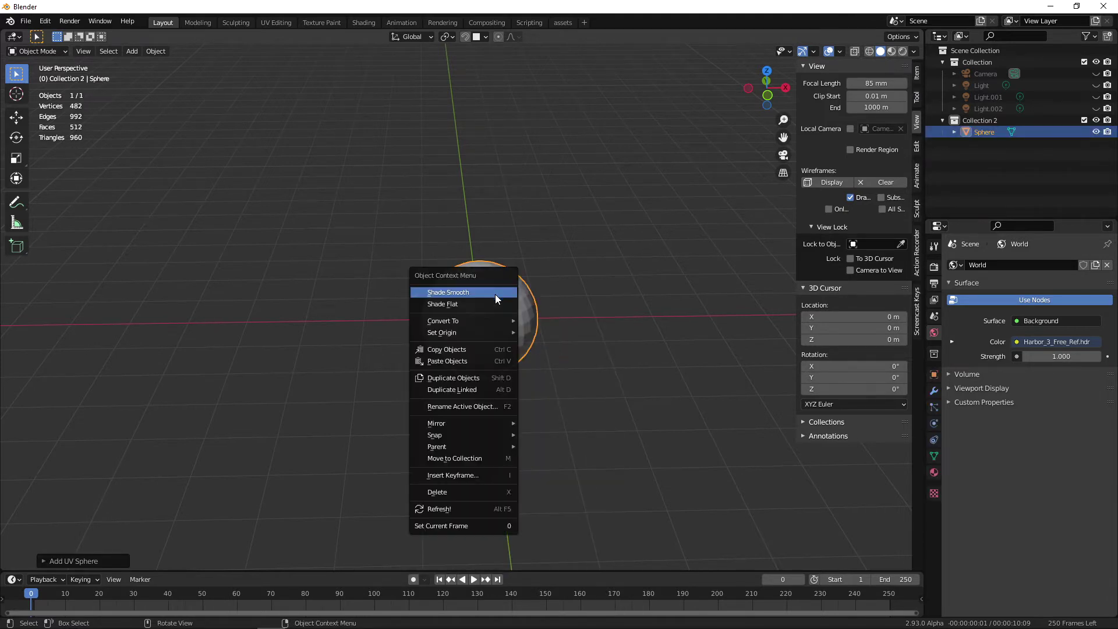
pyautogui.click(495, 295)
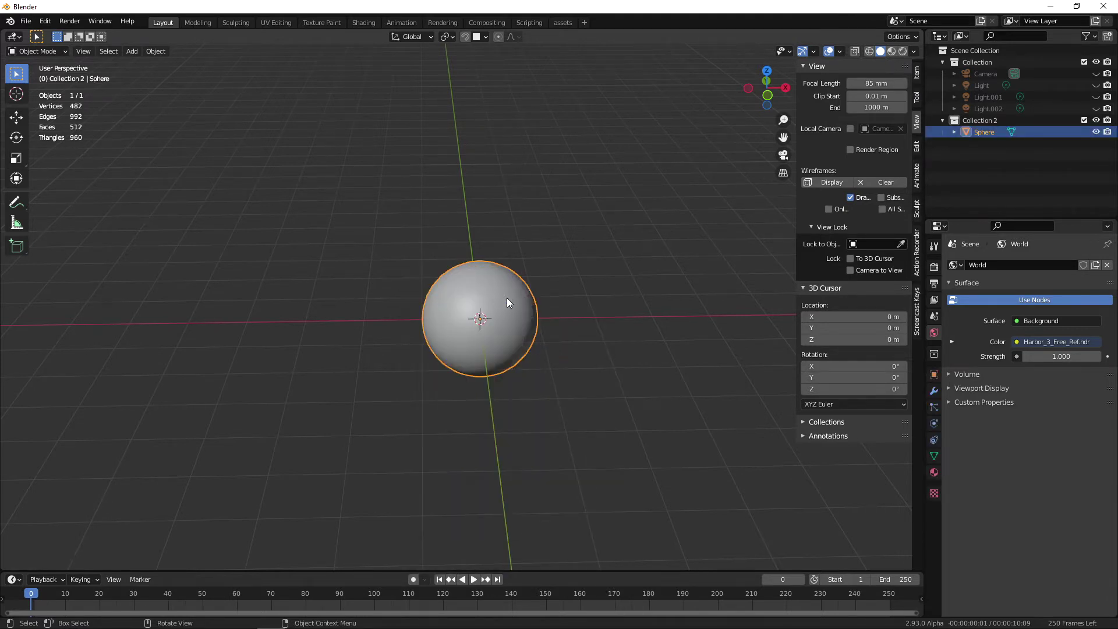
pyautogui.click(236, 22)
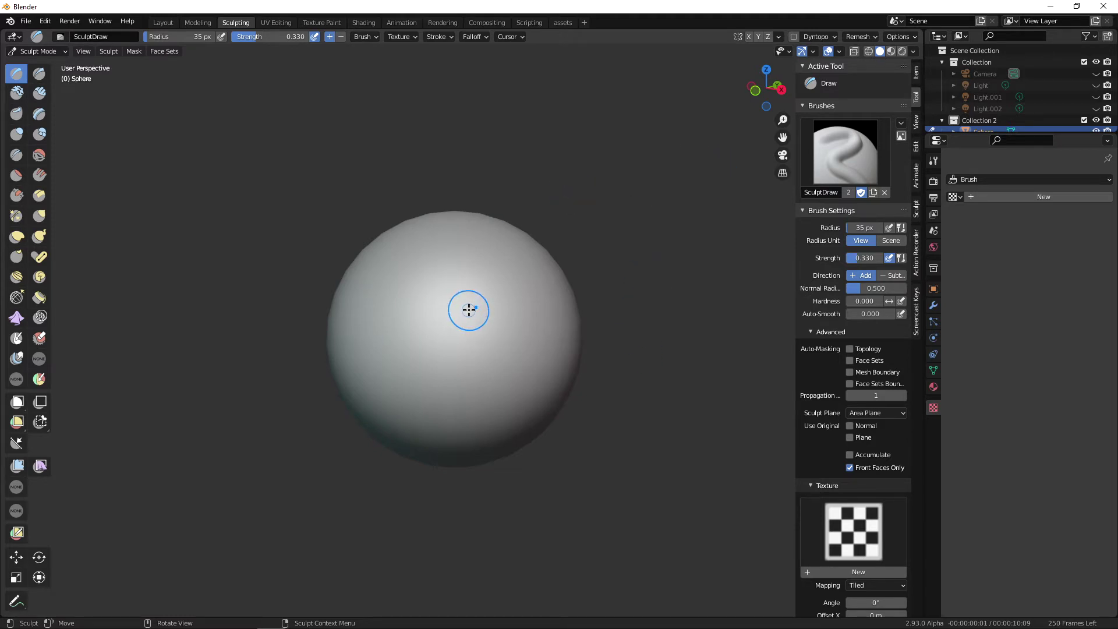
# - Change the viewport matcap to the red clay material, followed by the beige-brown one
pyautogui.click(912, 52)
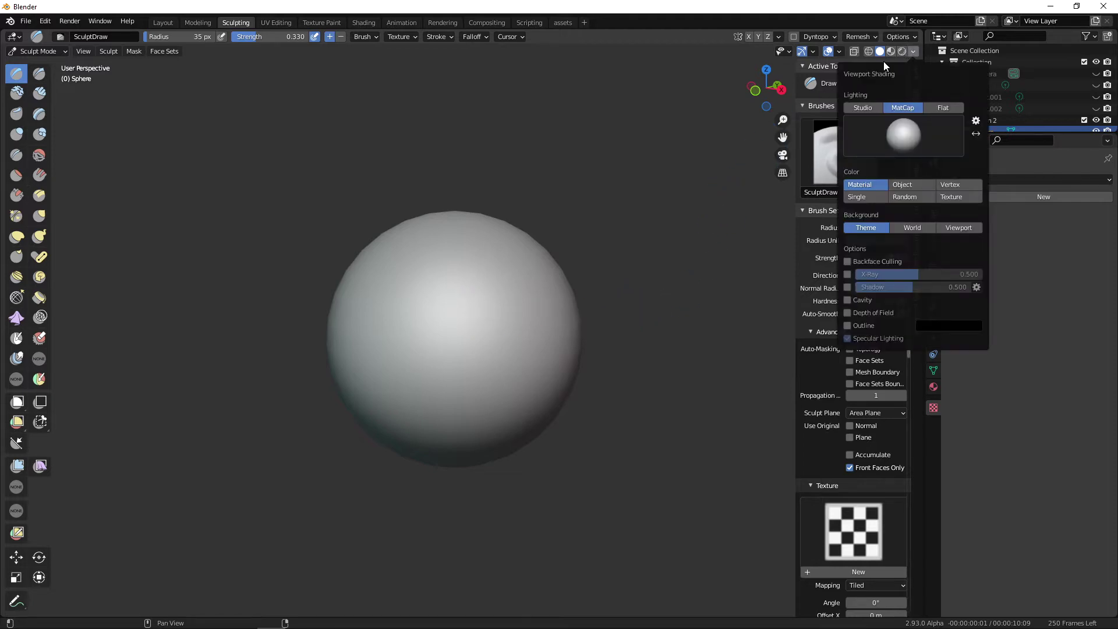
pyautogui.click(912, 51)
pyautogui.click(895, 128)
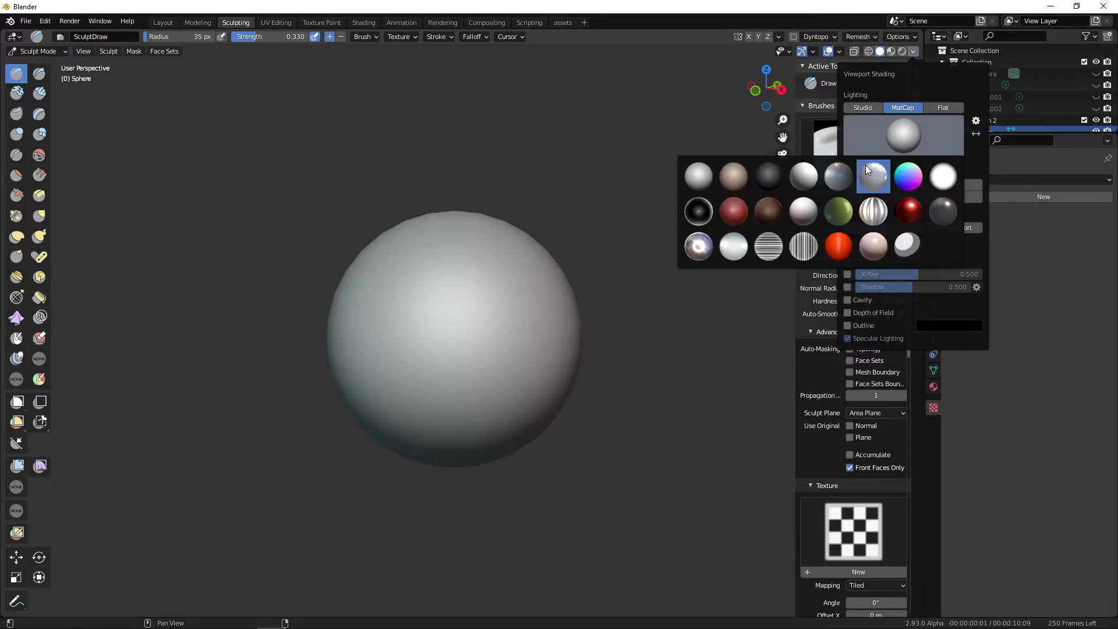
pyautogui.click(733, 217)
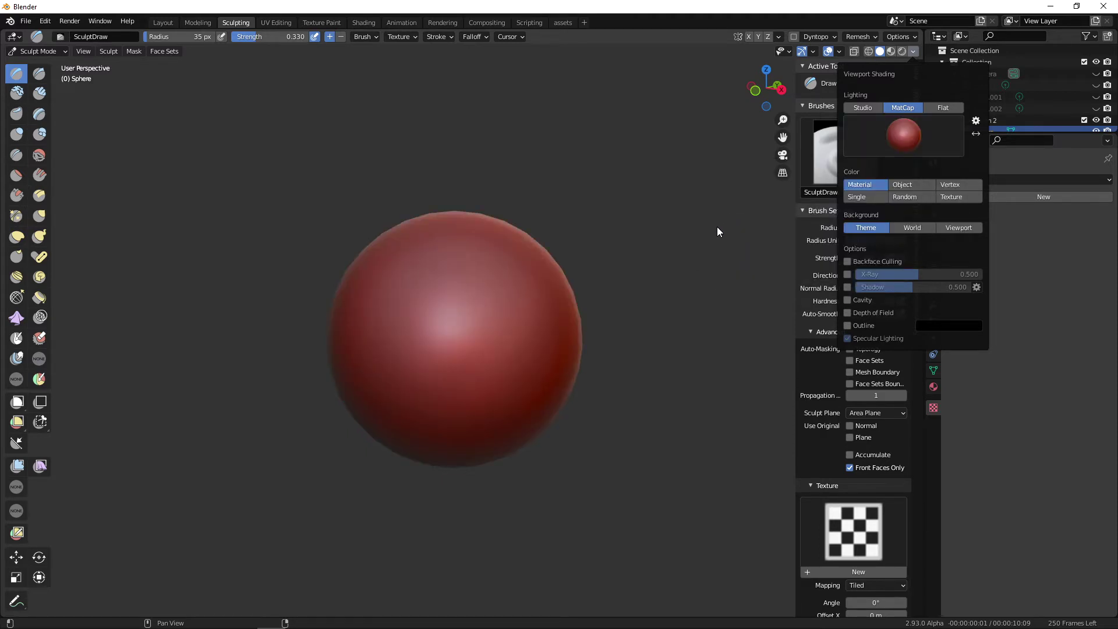
pyautogui.click(905, 136)
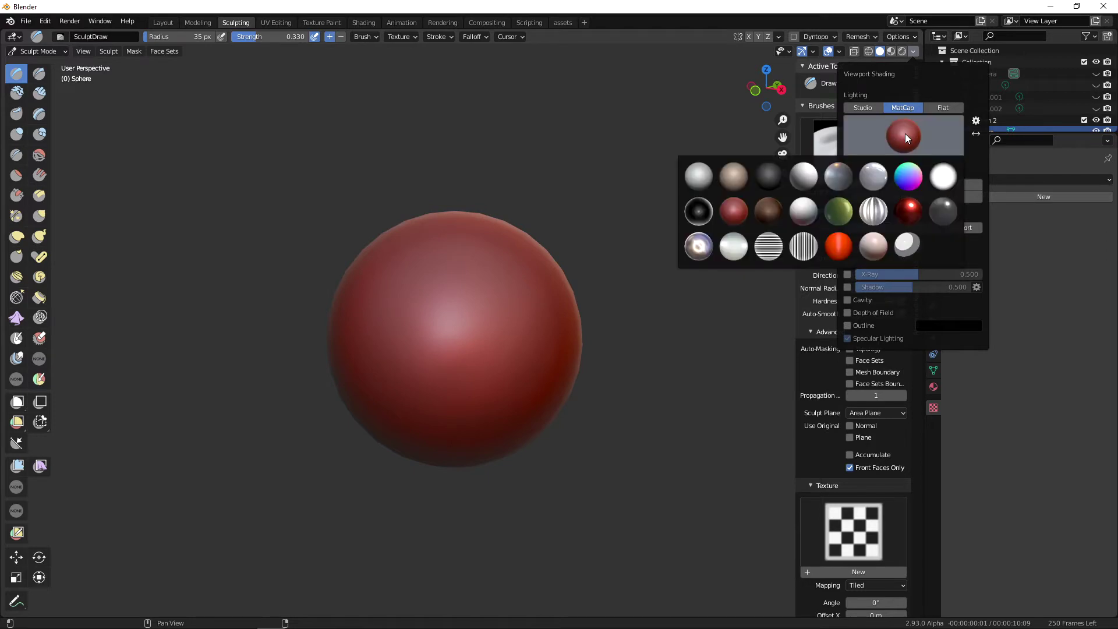
pyautogui.click(728, 183)
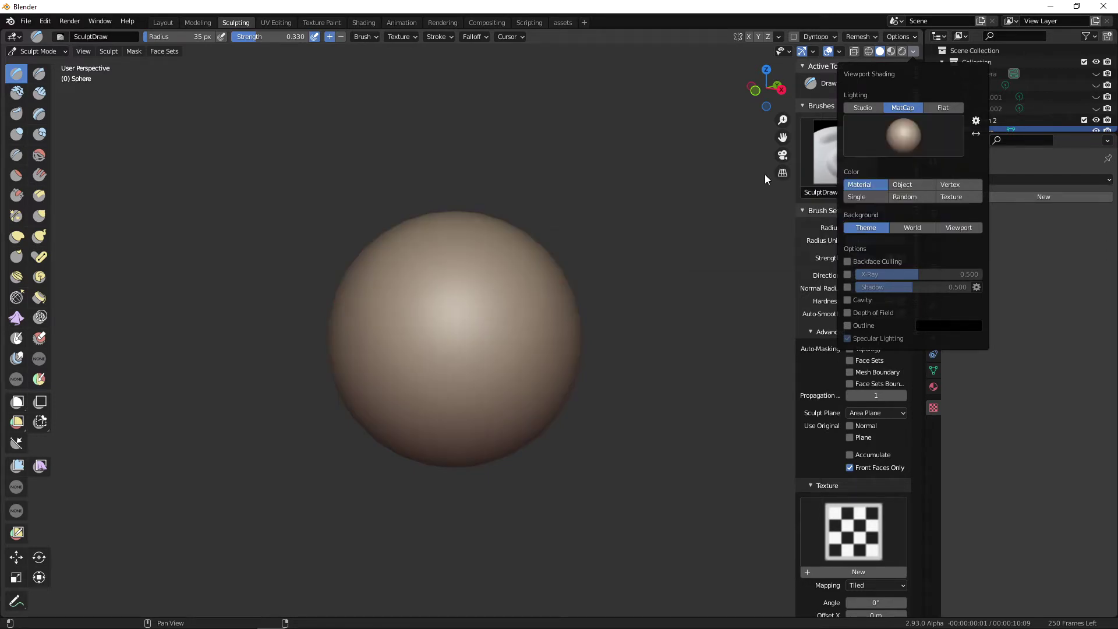
# - Try the dark basic_dark.exr matcap on the sphere and switch back to the beige-brown one
pyautogui.click(887, 135)
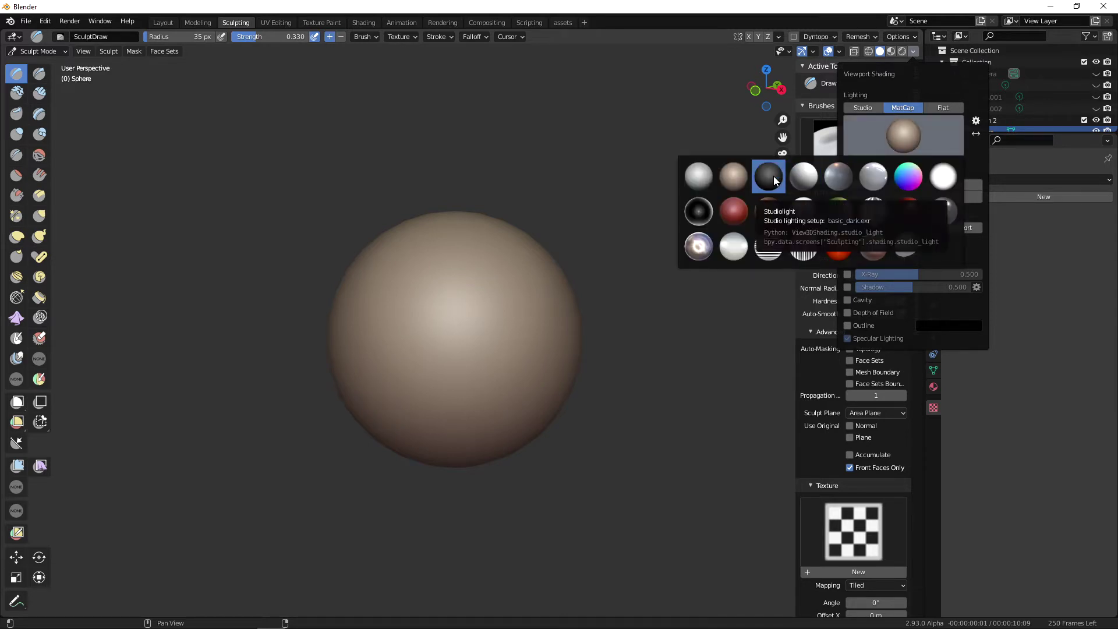
pyautogui.click(773, 176)
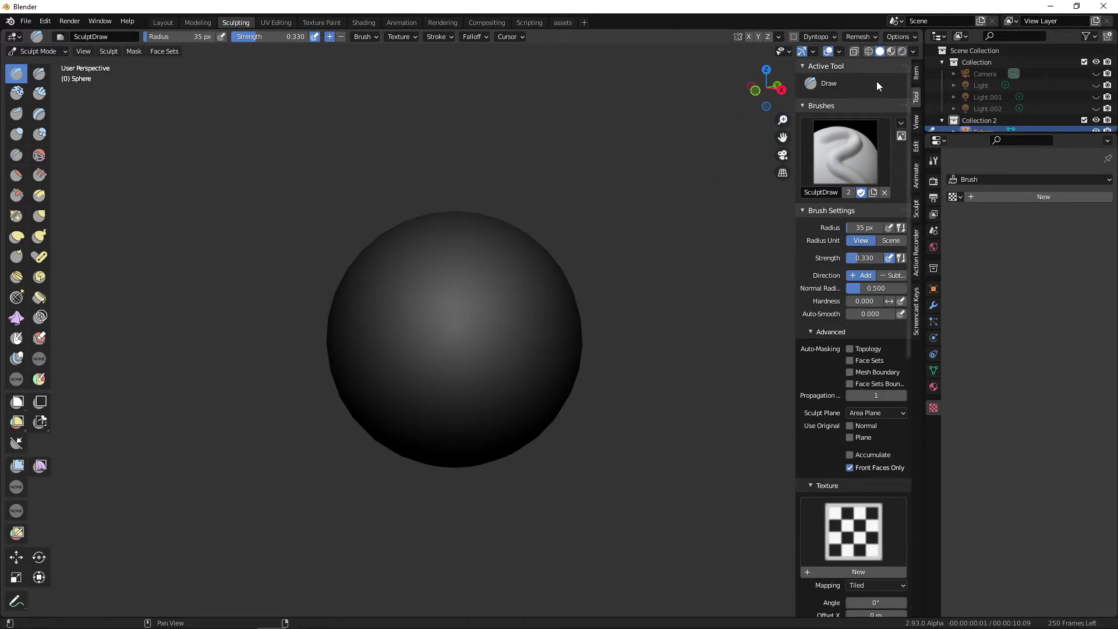
pyautogui.click(912, 52)
pyautogui.click(900, 136)
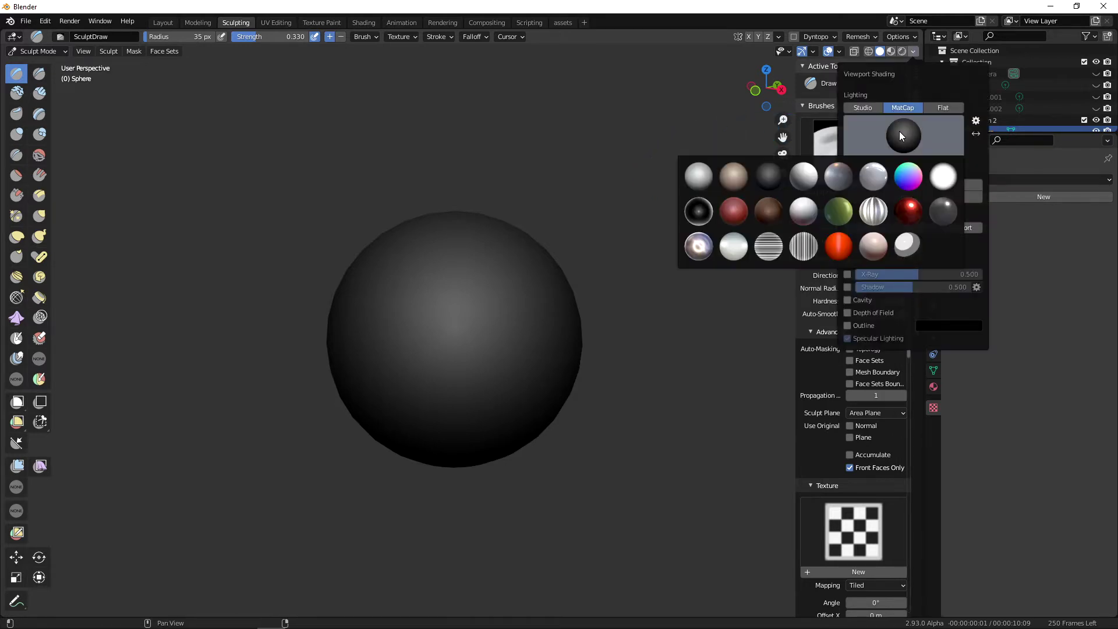
pyautogui.click(742, 170)
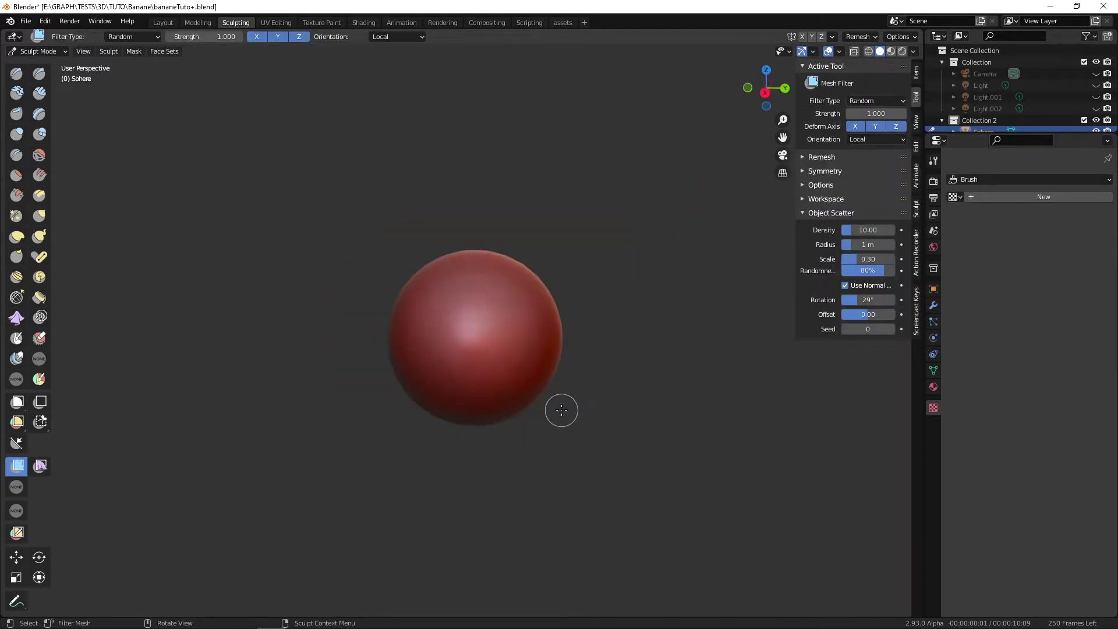
# - Frame the sphere in the right orthographic view and select the Elastic Deform brush
pyautogui.press('KP_3')
pyautogui.scroll(-3, 561, 409)
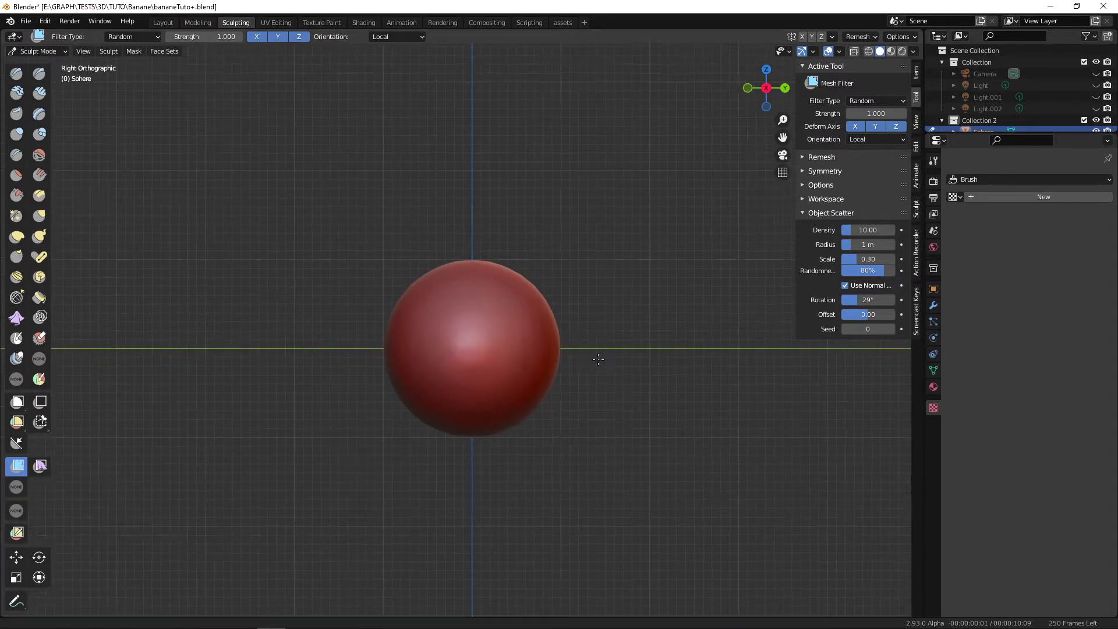
pyautogui.keyDown('shift'); pyautogui.moveTo(597, 436); pyautogui.dragTo(610, 417, button='middle'); pyautogui.keyUp('shift')
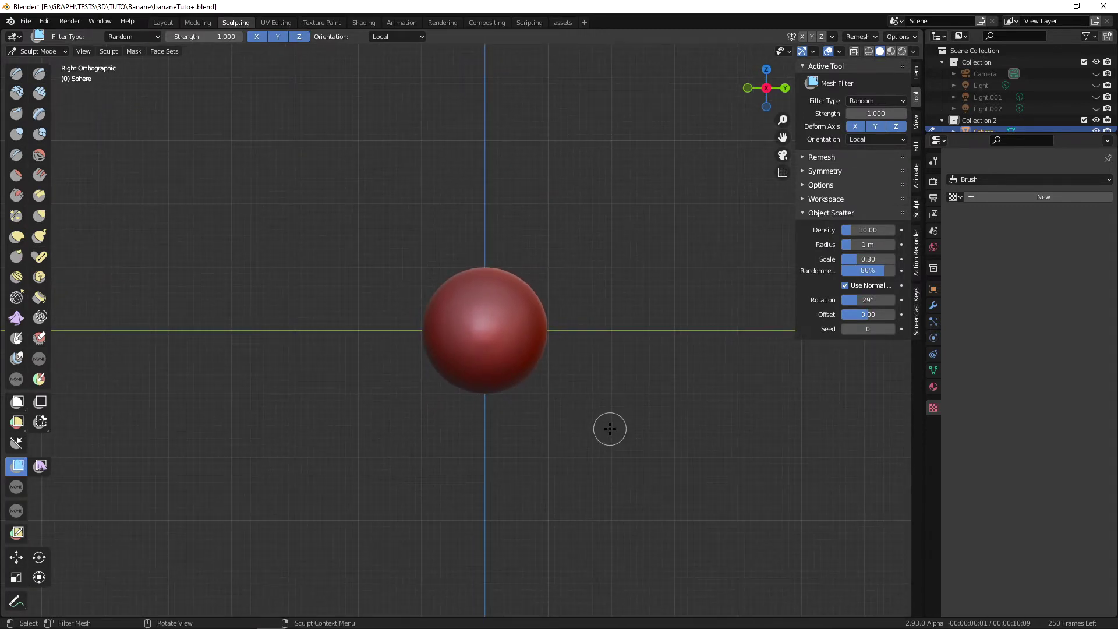
pyautogui.keyDown('shift'); pyautogui.moveTo(551, 395); pyautogui.dragTo(574, 411, button='middle'); pyautogui.keyUp('shift')
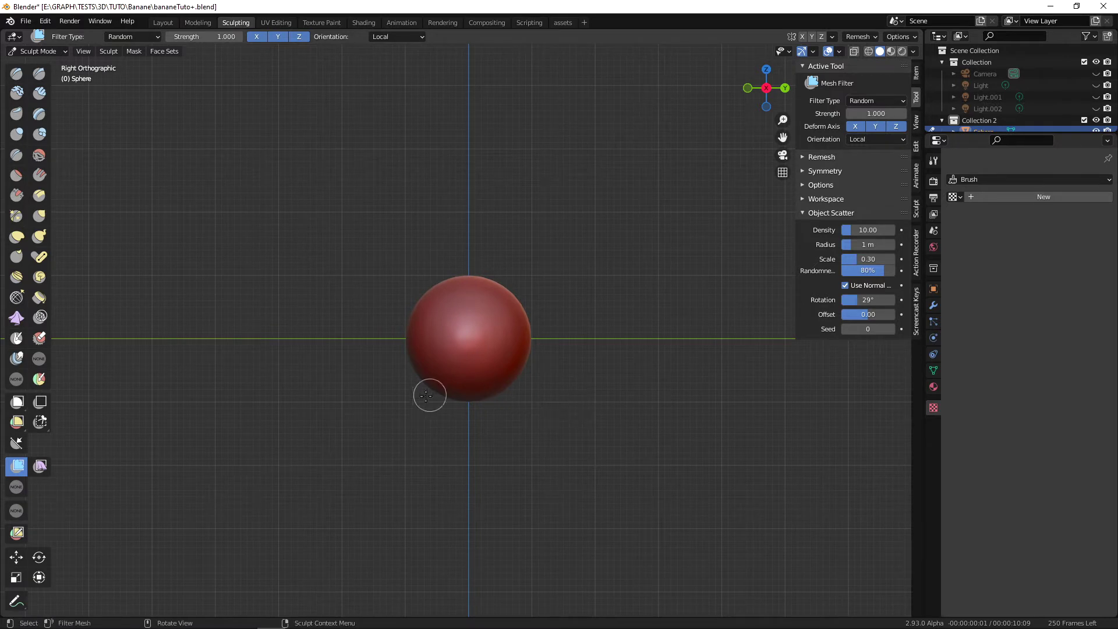
pyautogui.click(18, 237)
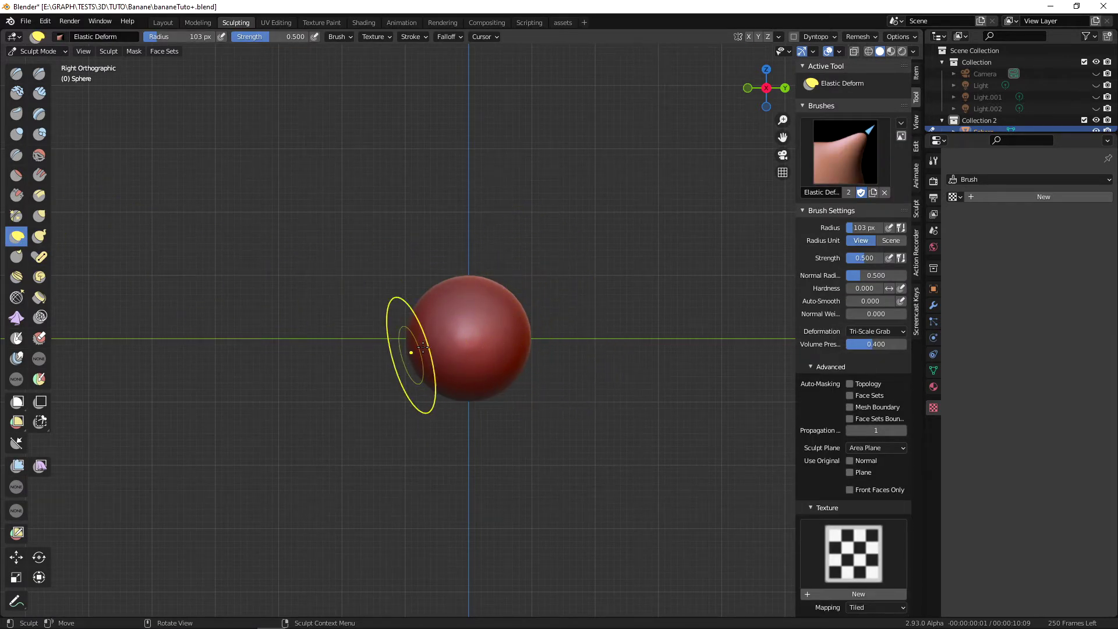
# - Try pulling the sphere's two opposite sides diagonally outward with Elastic Deform, and undo both strokes
pyautogui.moveTo(516, 307); pyautogui.dragTo(542, 287)
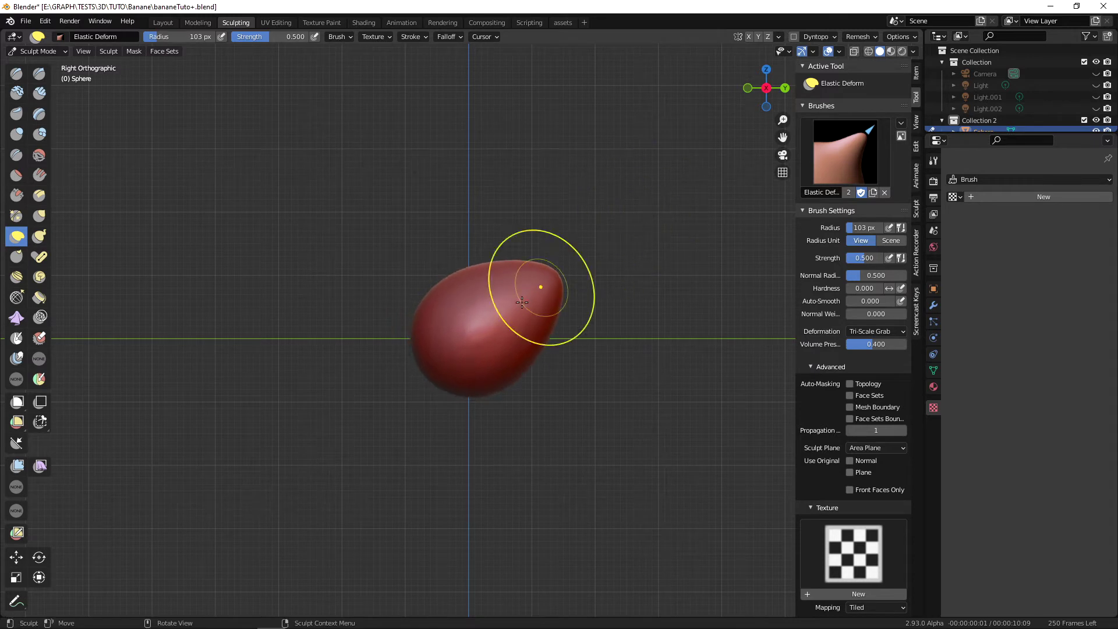
pyautogui.moveTo(407, 373); pyautogui.dragTo(367, 372)
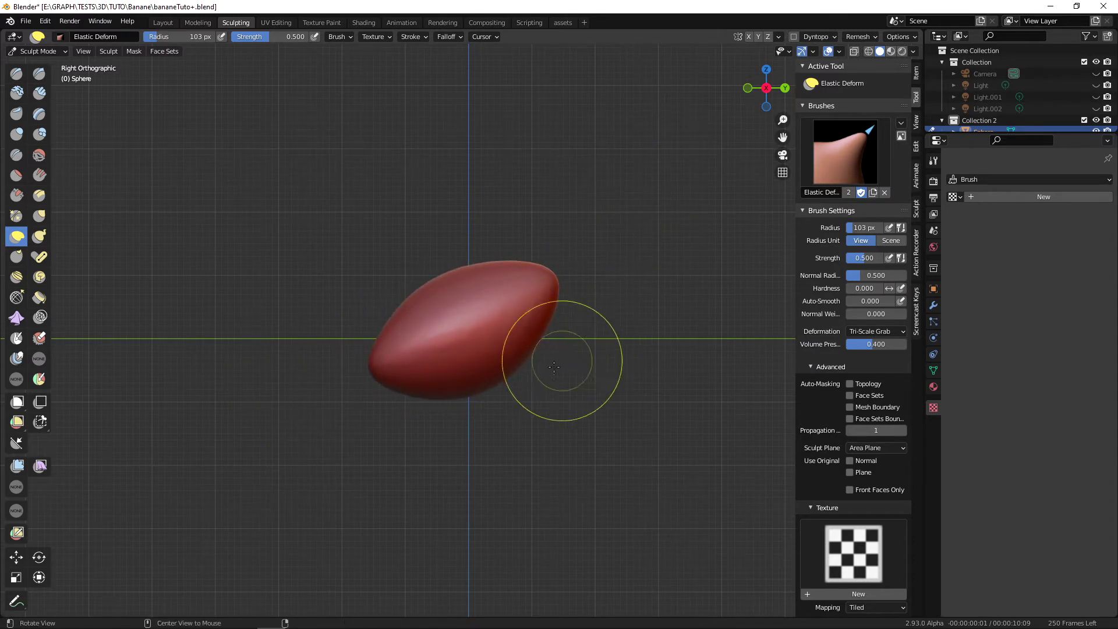
pyautogui.moveTo(554, 366); pyautogui.dragTo(634, 449, button='middle')
pyautogui.hotkey('ctrl', 'z')
pyautogui.hotkey('ctrl', 'z')
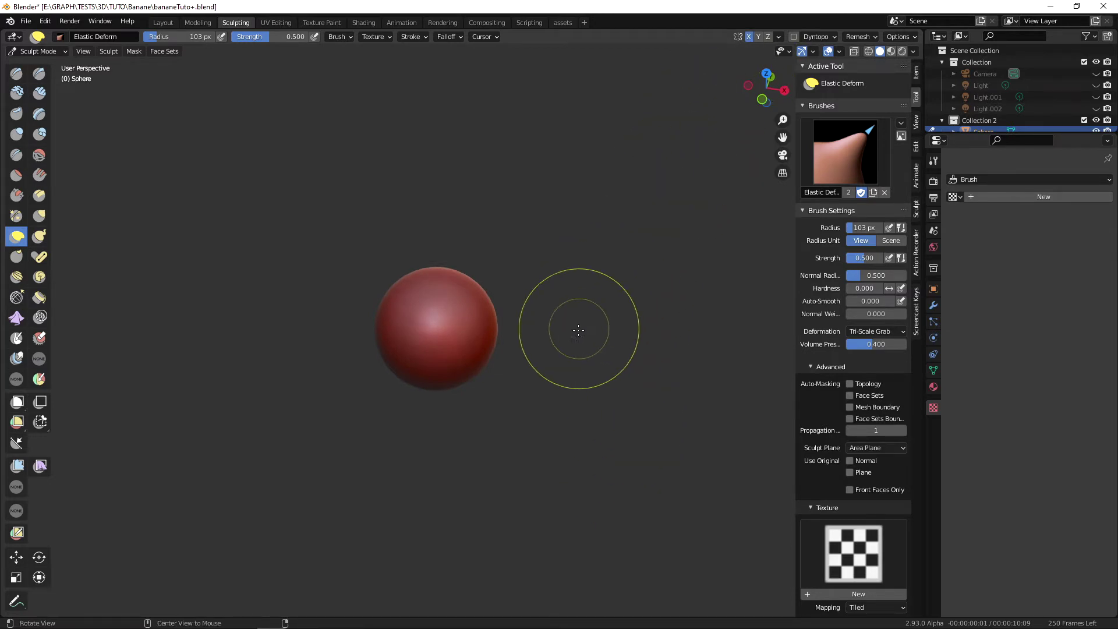
# - From the right orthographic view, stretch the sphere into a diagonal bean shape with Elastic Deform, enlarging the brush radius to 171 px
pyautogui.press('KP_3')
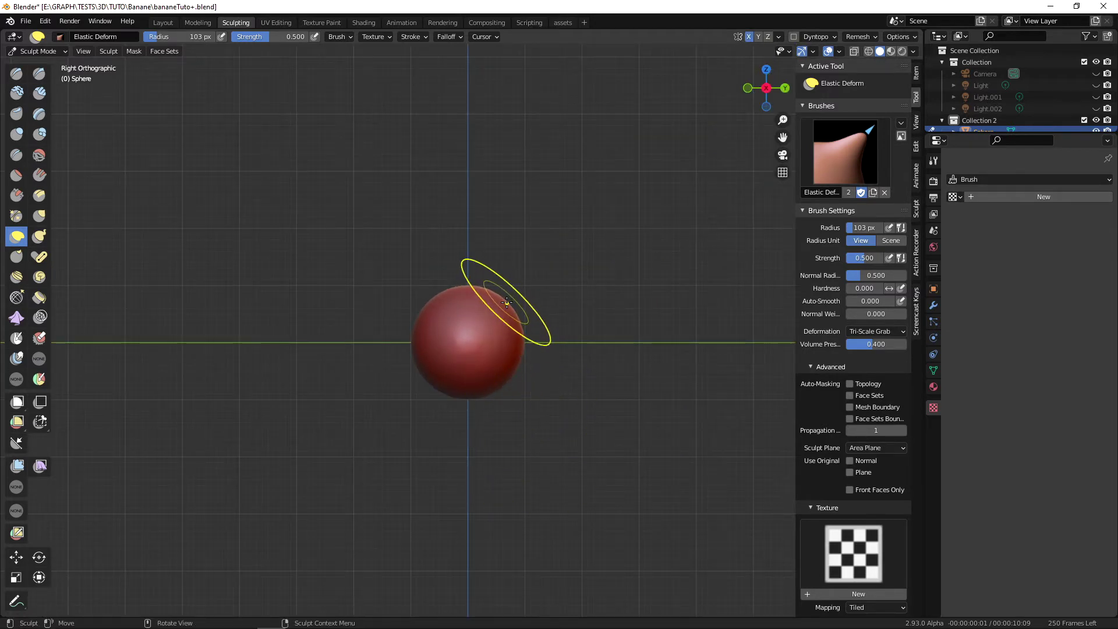
pyautogui.keyDown('shift'); pyautogui.moveTo(510, 303); pyautogui.dragTo(535, 350, button='middle'); pyautogui.keyUp('shift')
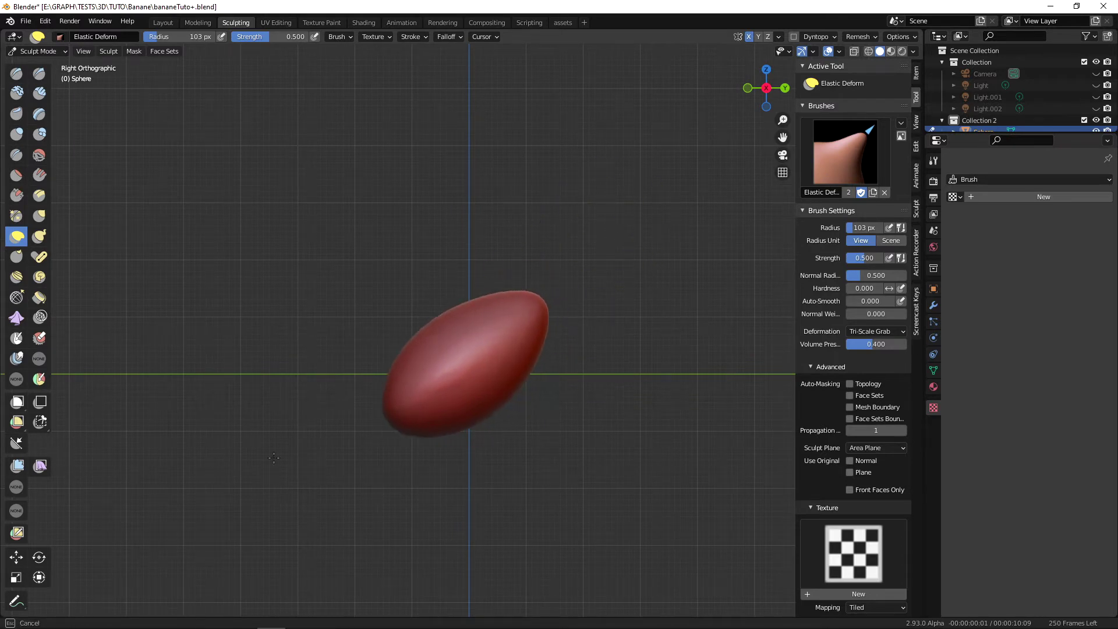
pyautogui.moveTo(435, 356); pyautogui.dragTo(465, 378)
pyautogui.press('f')
pyautogui.click(580, 386)
pyautogui.moveTo(530, 332)
pyautogui.mouseDown()
pyautogui.moveTo(550, 335)
pyautogui.moveTo(573, 305)
pyautogui.mouseUp()
pyautogui.moveTo(401, 410); pyautogui.dragTo(375, 396)
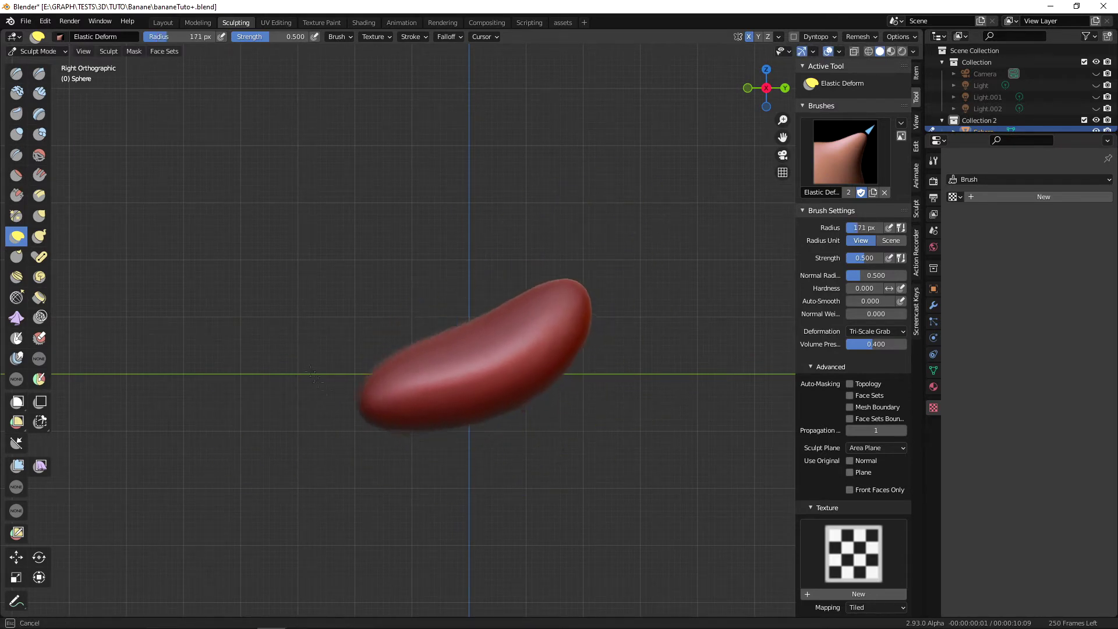
# - Bend the bean into a banana curve by pulling its middle down and both ends upward and outward
pyautogui.moveTo(467, 378); pyautogui.dragTo(443, 439)
pyautogui.moveTo(575, 301); pyautogui.dragTo(575, 296)
pyautogui.moveTo(381, 404); pyautogui.dragTo(366, 391)
pyautogui.moveTo(573, 317); pyautogui.dragTo(572, 308)
pyautogui.moveTo(369, 399); pyautogui.dragTo(323, 355)
# - Set the Elastic Deform radius to 96 px and refine the banana's inner curve, raised end and opposite tip
pyautogui.press('f')
pyautogui.click(446, 444)
pyautogui.moveTo(573, 338); pyautogui.dragTo(587, 339)
pyautogui.moveTo(580, 300); pyautogui.dragTo(591, 277)
pyautogui.moveTo(494, 347); pyautogui.dragTo(486, 362)
pyautogui.moveTo(598, 273); pyautogui.dragTo(608, 265)
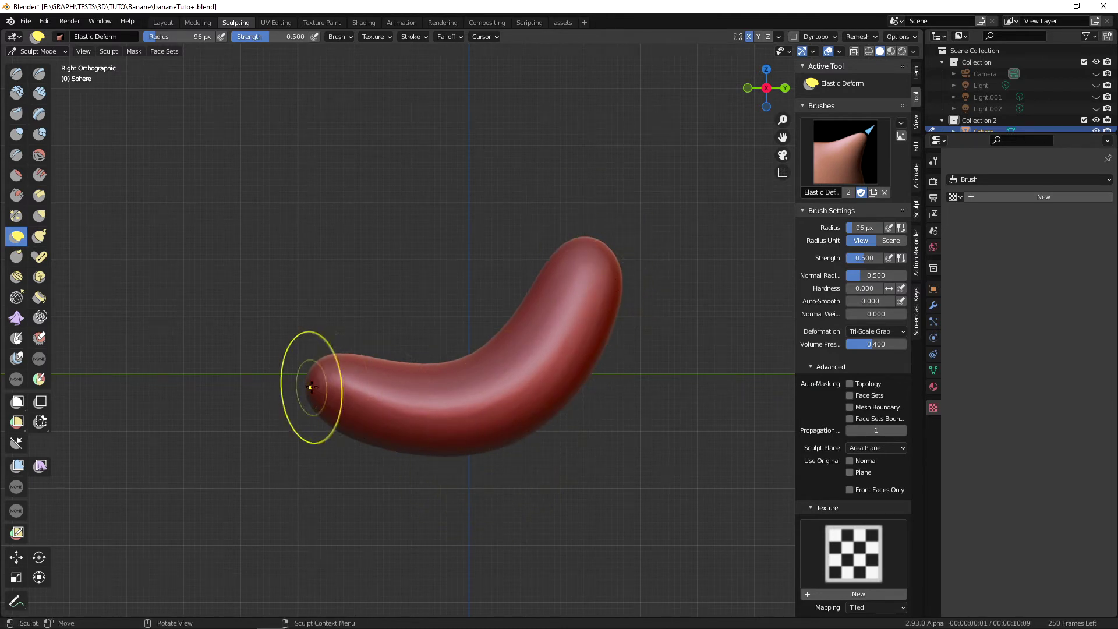
pyautogui.moveTo(312, 387); pyautogui.dragTo(309, 358)
# - Set the brush radius to 144 px and reshape the banana's width and tapered lower end from above
pyautogui.moveTo(309, 358); pyautogui.dragTo(569, 499, button='middle')
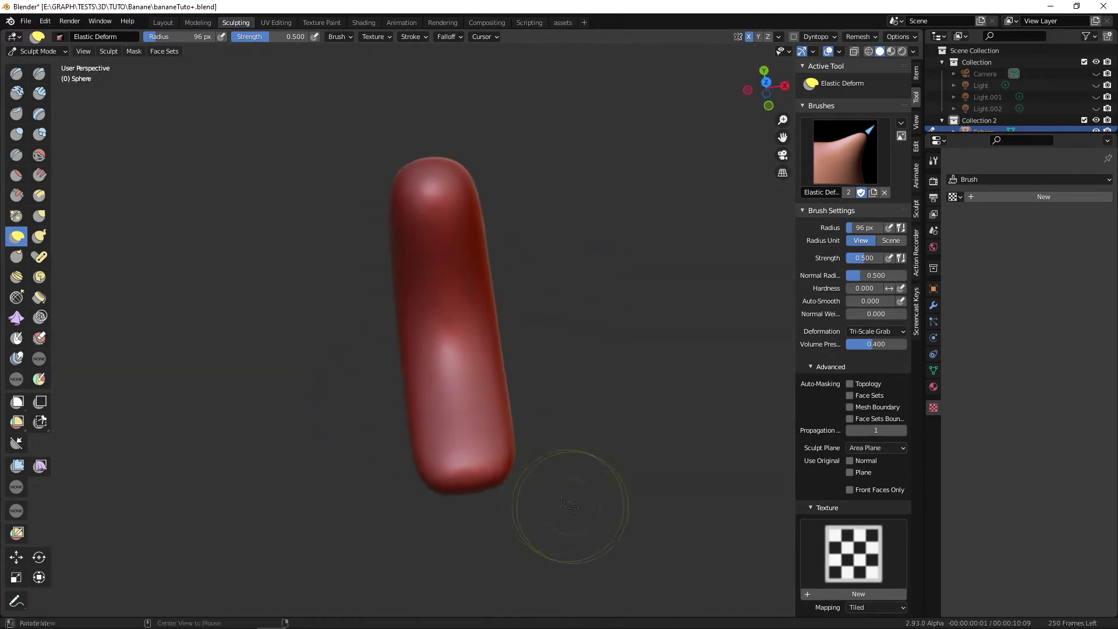
pyautogui.moveTo(466, 482)
pyautogui.mouseDown(button='middle')
pyautogui.moveTo(556, 439)
pyautogui.moveTo(541, 436)
pyautogui.mouseUp(button='middle')
pyautogui.press('f')
pyautogui.click(557, 439)
pyautogui.moveTo(474, 394); pyautogui.dragTo(479, 394)
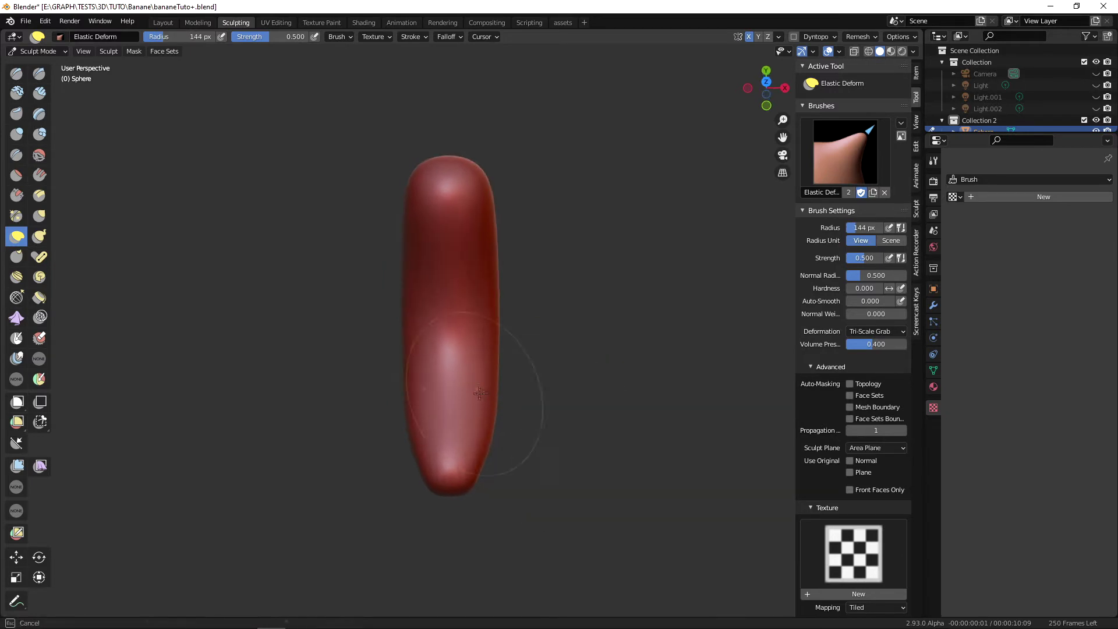
# - Return to the right orthographic view, set the brush radius to 139 px and adjust the outer side of the raised end
pyautogui.moveTo(498, 335); pyautogui.dragTo(386, 437, button='middle')
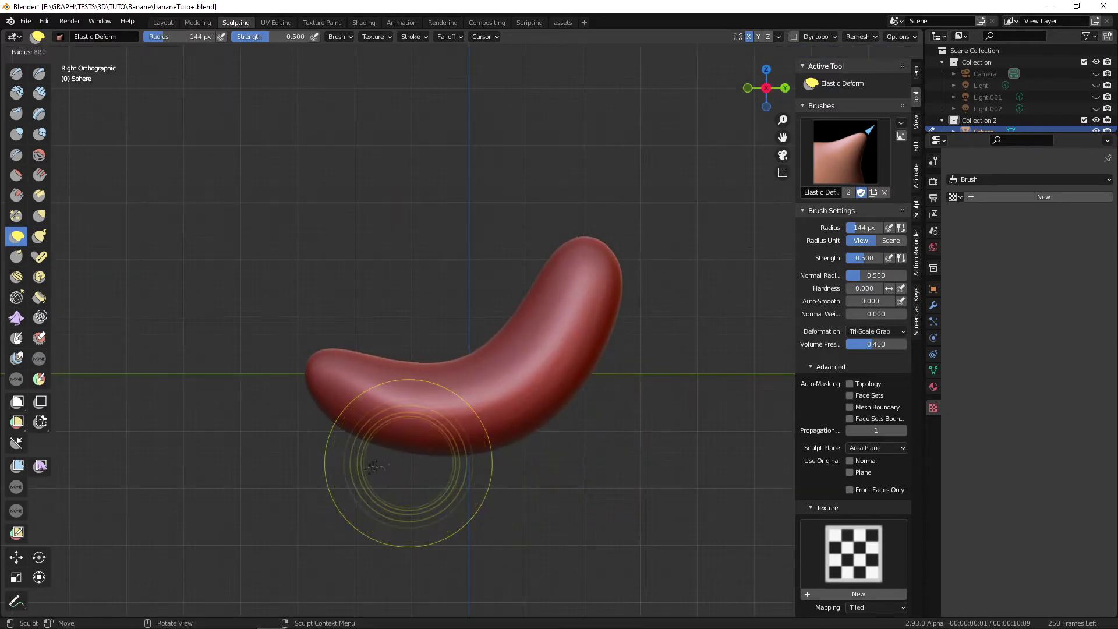
pyautogui.press('f')
pyautogui.click(331, 350)
pyautogui.press('f')
pyautogui.click(634, 435)
pyautogui.moveTo(623, 288)
pyautogui.mouseDown()
pyautogui.moveTo(610, 283)
pyautogui.moveTo(613, 294)
pyautogui.mouseUp()
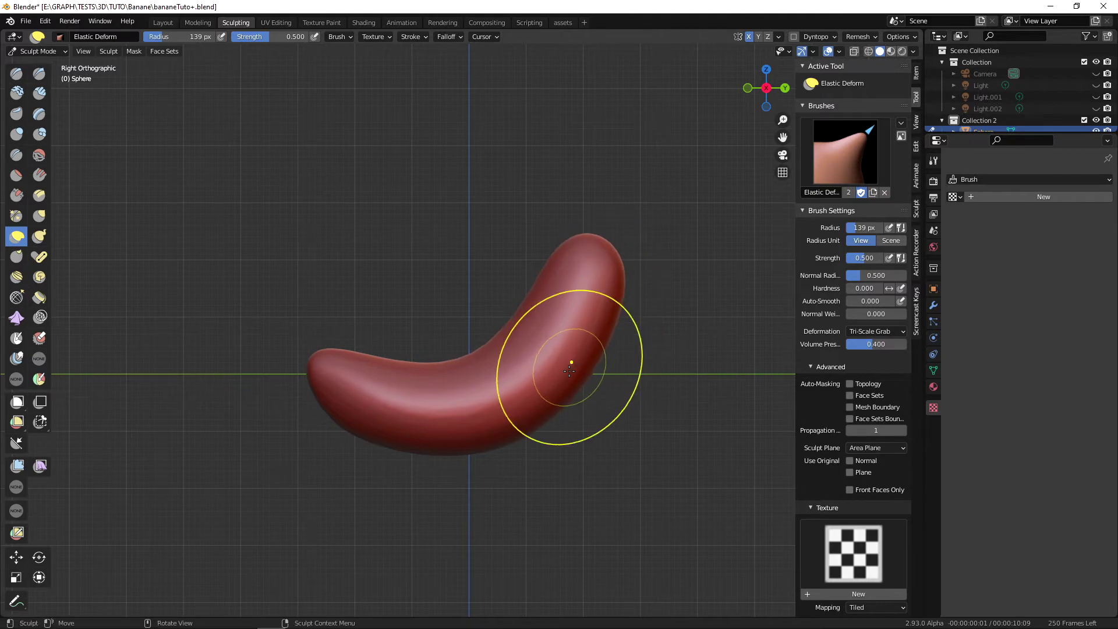
# - Reduce the Elastic Deform radius to 69 px while checking the banana from its end and side
pyautogui.moveTo(569, 370)
pyautogui.mouseDown(button='middle')
pyautogui.moveTo(585, 379)
pyautogui.moveTo(629, 355)
pyautogui.mouseUp(button='middle')
pyautogui.press('f')
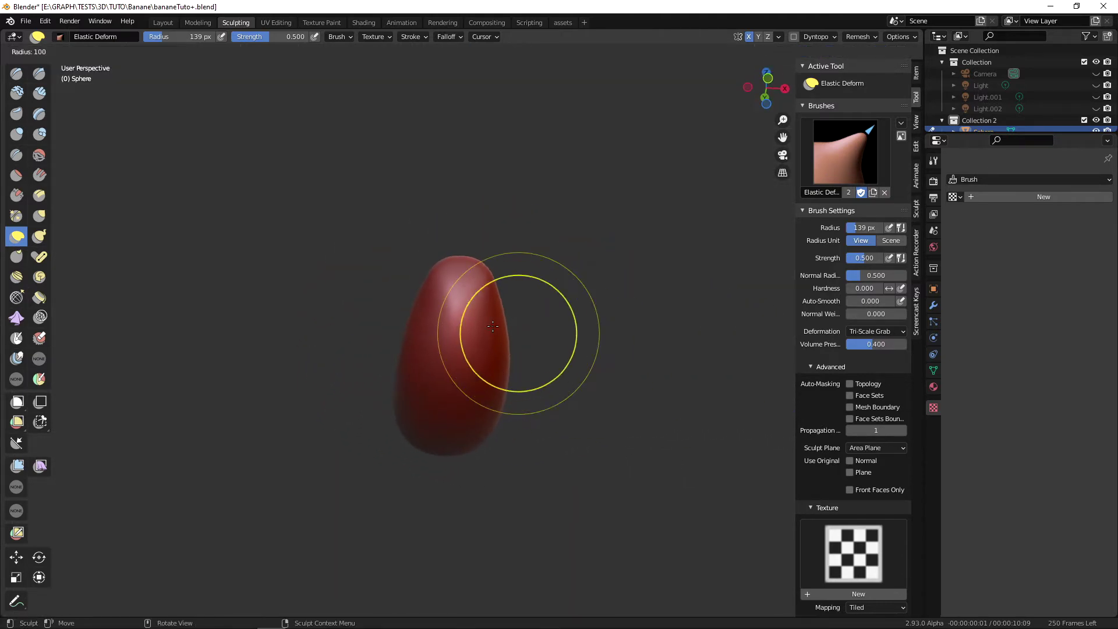
pyautogui.click(493, 324)
pyautogui.moveTo(494, 323)
pyautogui.mouseDown(button='middle')
pyautogui.moveTo(515, 286)
pyautogui.moveTo(565, 287)
pyautogui.mouseUp(button='middle')
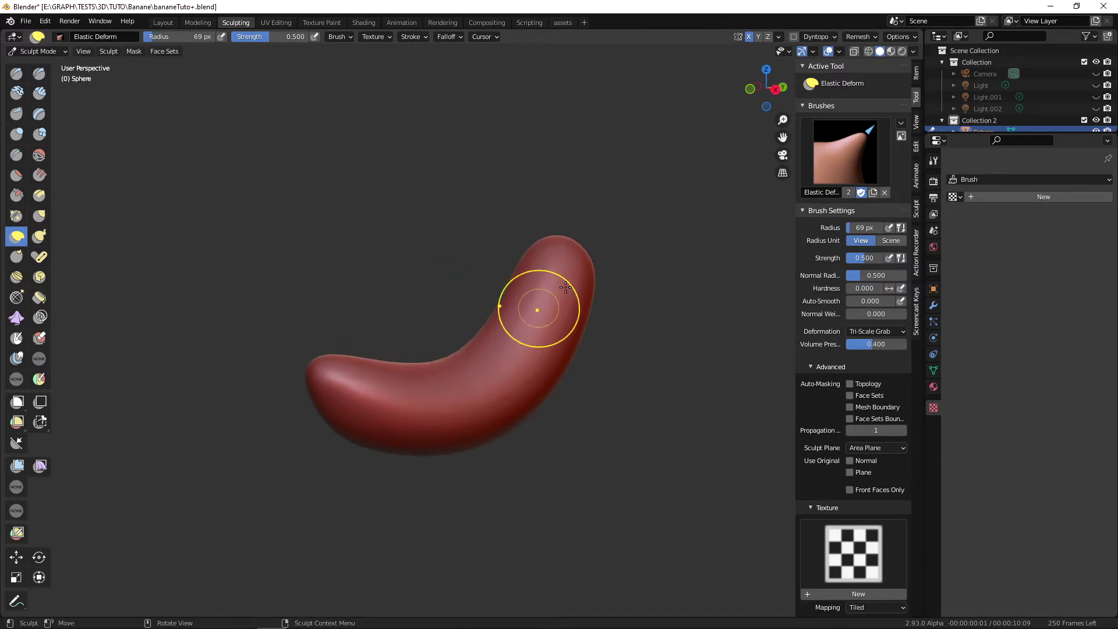
# - Change the viewport matcap to the glossy light-grey material and inspect the banana's reflections
pyautogui.click(912, 51)
pyautogui.click(904, 136)
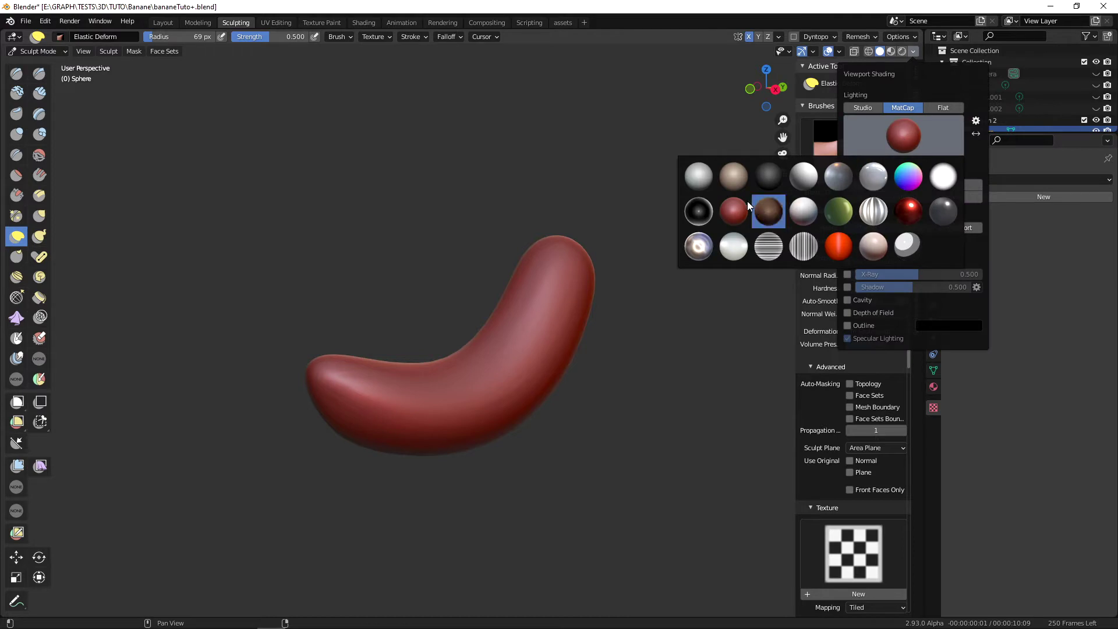
pyautogui.click(845, 184)
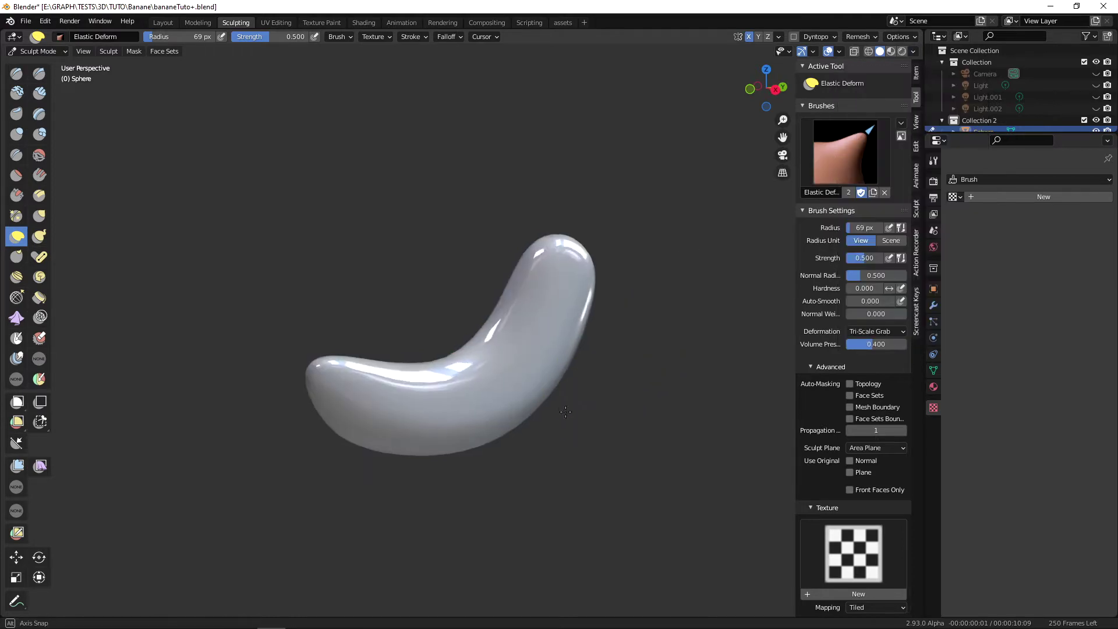
pyautogui.moveTo(692, 361)
pyautogui.mouseDown(button='middle')
pyautogui.moveTo(717, 383)
pyautogui.moveTo(589, 337)
pyautogui.moveTo(494, 262)
pyautogui.moveTo(525, 430)
pyautogui.moveTo(547, 384)
pyautogui.moveTo(522, 450)
pyautogui.moveTo(541, 419)
pyautogui.mouseUp(button='middle')
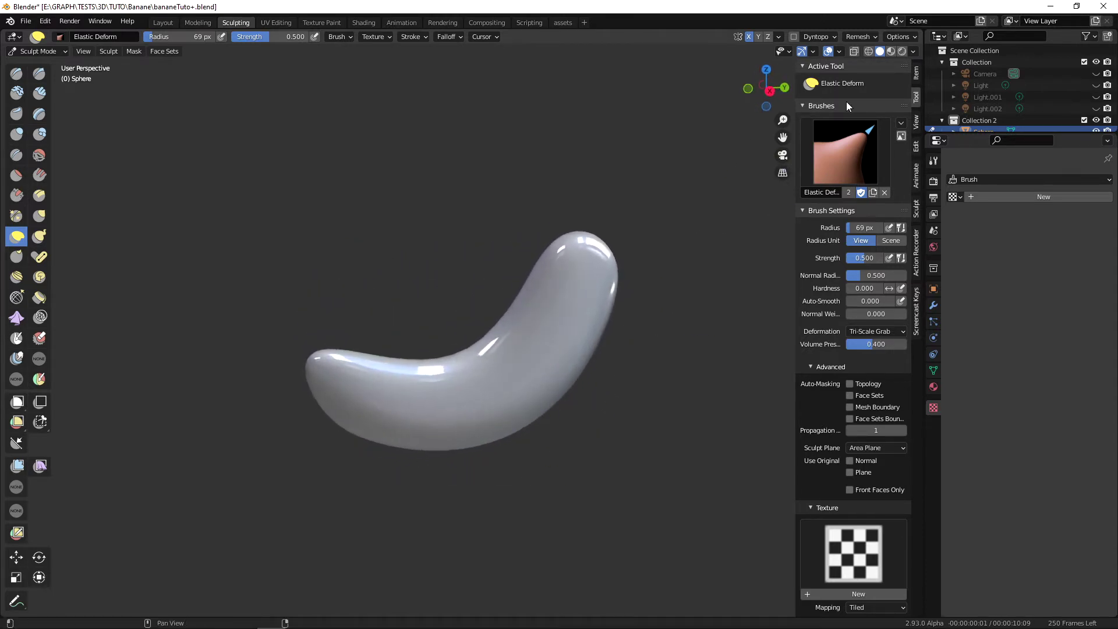
# - Change the viewport matcap to the dark red clay material and check the banana's shape from both sides
pyautogui.click(912, 52)
pyautogui.click(877, 151)
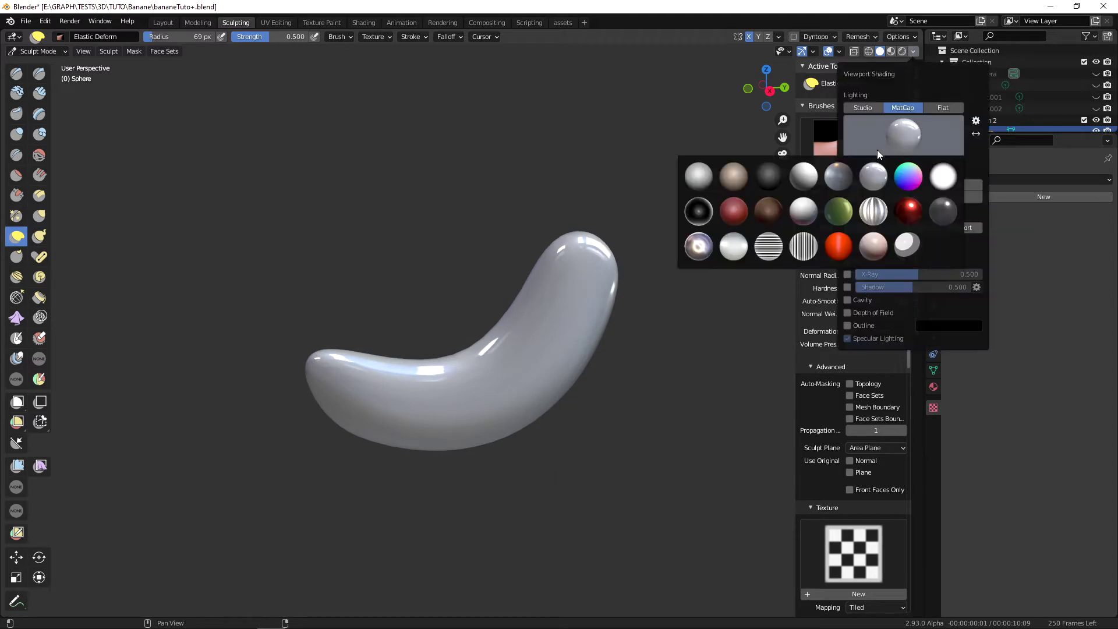
pyautogui.click(732, 205)
pyautogui.moveTo(606, 361); pyautogui.dragTo(757, 338, button='middle')
pyautogui.moveTo(568, 372); pyautogui.dragTo(519, 356, button='middle')
pyautogui.moveTo(568, 371); pyautogui.dragTo(574, 363)
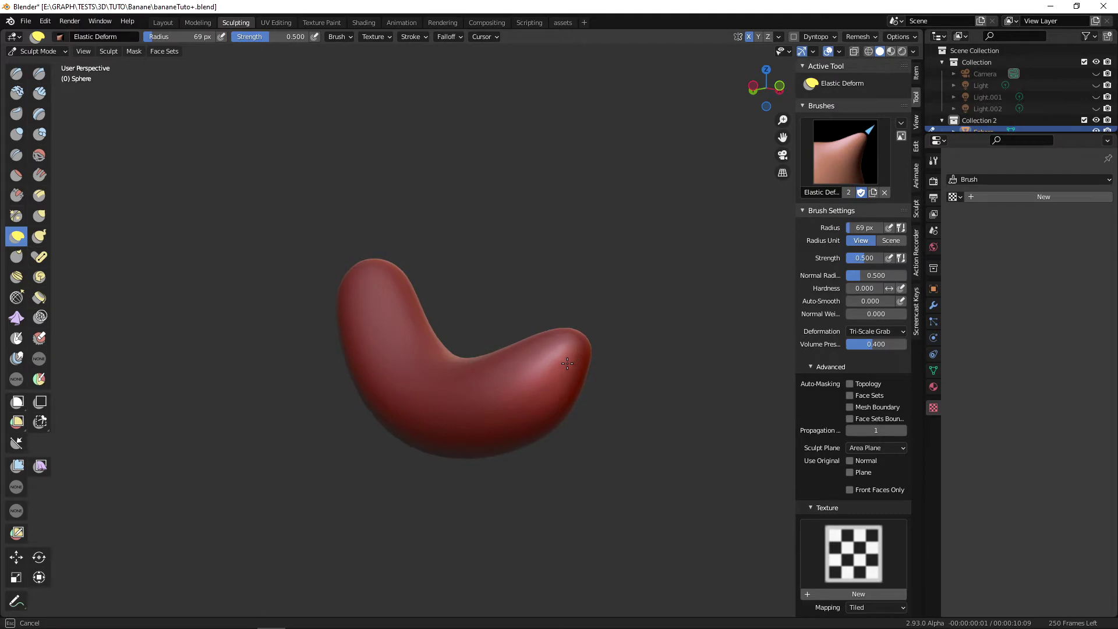
pyautogui.moveTo(567, 363); pyautogui.dragTo(439, 362, button='middle')
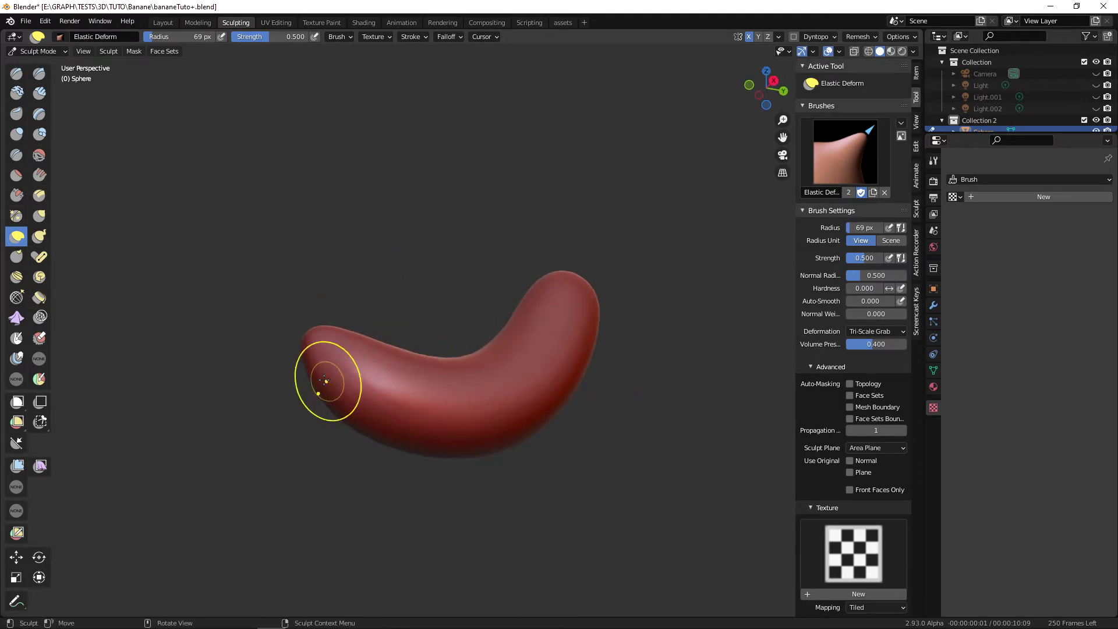
# - Adjust the banana's tapered lower end with short Elastic Deform strokes from the side and the end
pyautogui.keyDown('alt'); pyautogui.moveTo(436, 413); pyautogui.dragTo(412, 444); pyautogui.keyUp('alt')
pyautogui.moveTo(323, 368); pyautogui.dragTo(321, 383)
pyautogui.moveTo(325, 385); pyautogui.dragTo(316, 402)
pyautogui.moveTo(317, 401); pyautogui.dragTo(499, 389, button='middle')
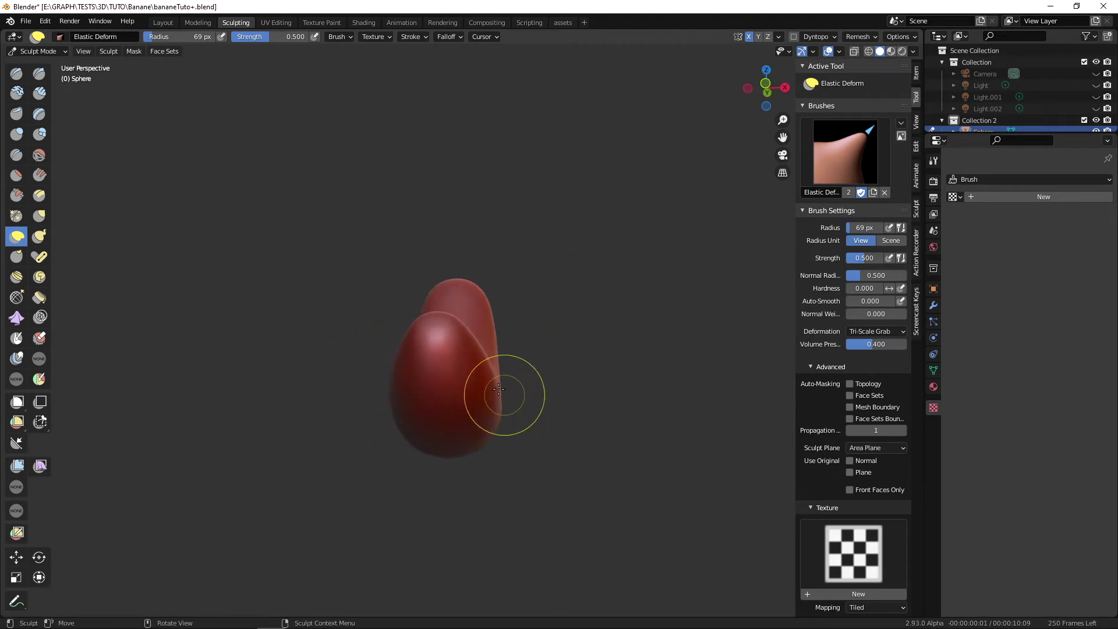
pyautogui.moveTo(462, 343); pyautogui.dragTo(477, 347)
pyautogui.moveTo(489, 354); pyautogui.dragTo(505, 414, button='middle')
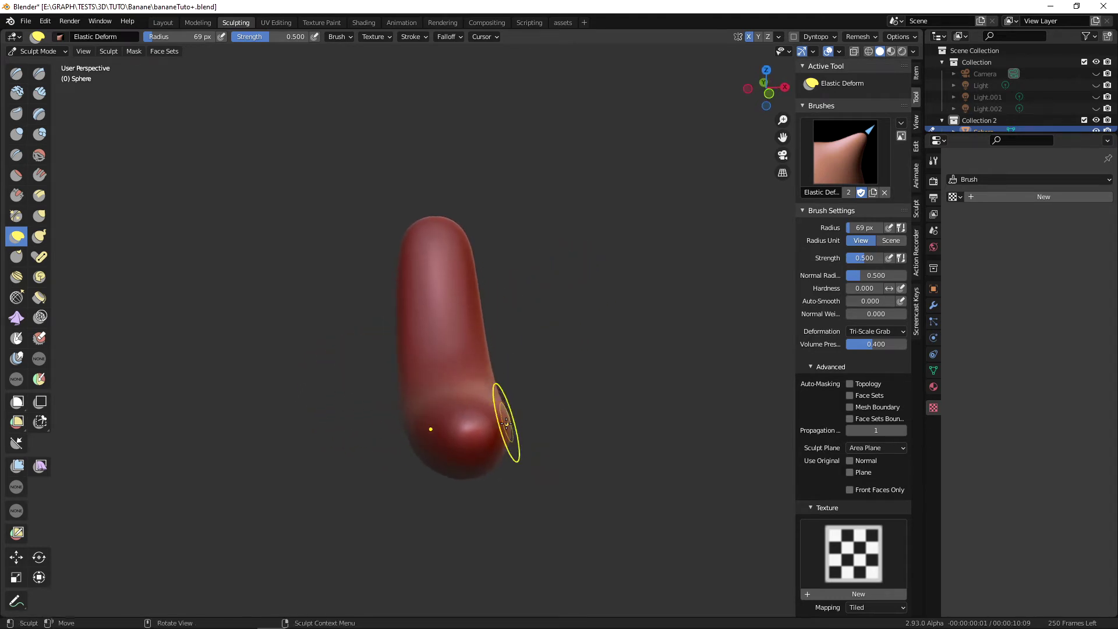
pyautogui.moveTo(543, 455); pyautogui.dragTo(411, 419, button='middle')
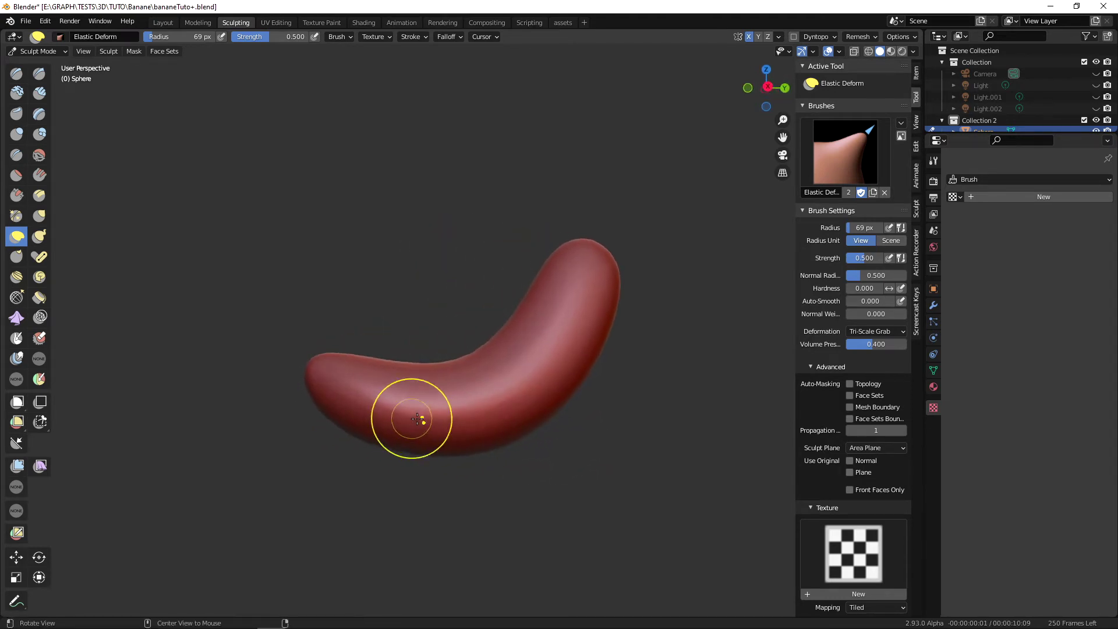
# - Return to the right orthographic view, set the brush radius to 120 px and refine the banana's outer curve and raised end
pyautogui.press('KP_3')
pyautogui.keyDown('shift'); pyautogui.moveTo(584, 453); pyautogui.dragTo(561, 450, button='middle'); pyautogui.keyUp('shift')
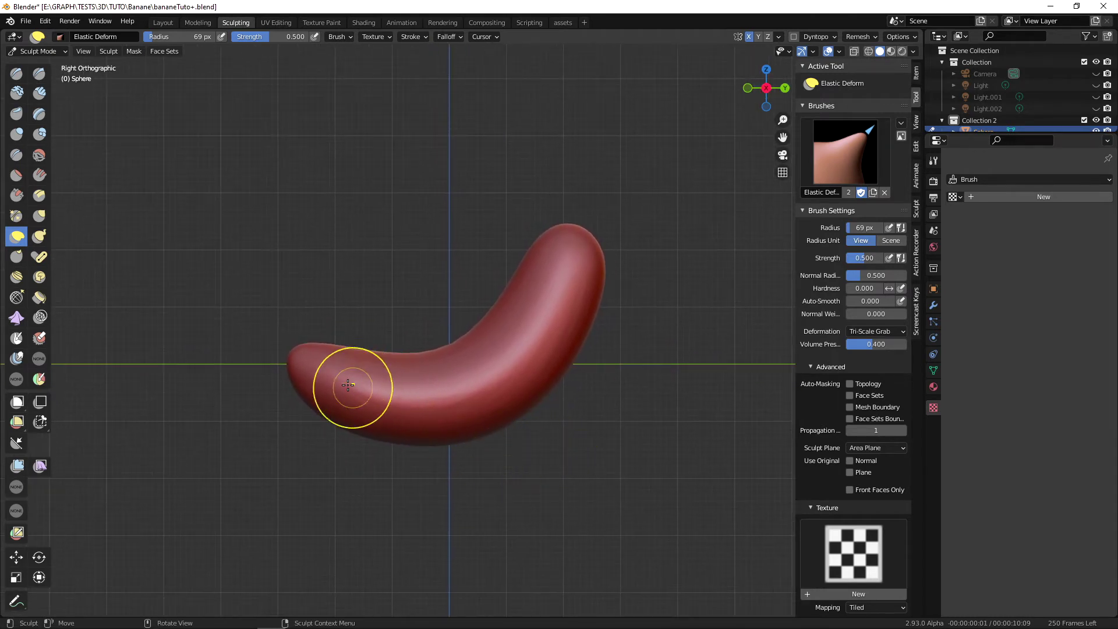
pyautogui.keyDown('shift'); pyautogui.moveTo(452, 434); pyautogui.dragTo(449, 448, button='middle'); pyautogui.keyUp('shift')
pyautogui.press('f')
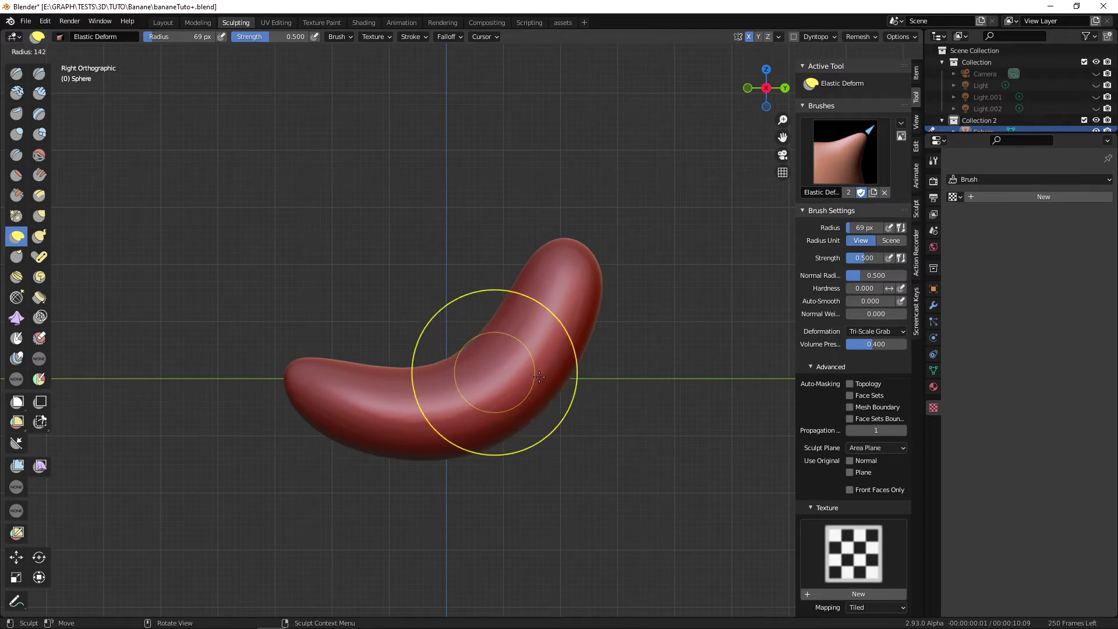
pyautogui.click(469, 361)
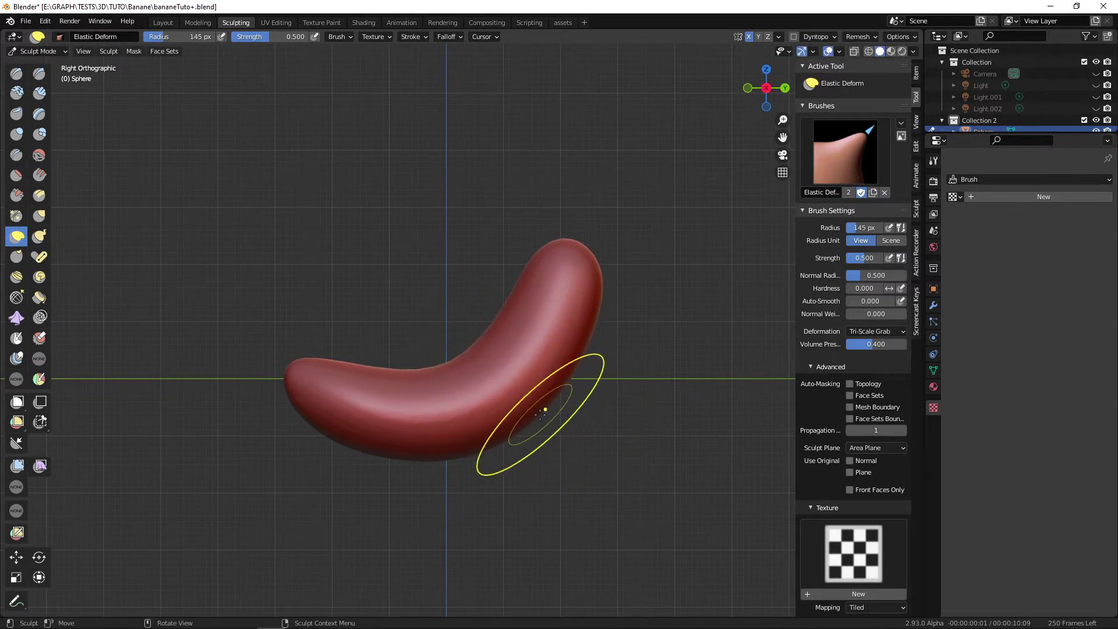
pyautogui.press('f')
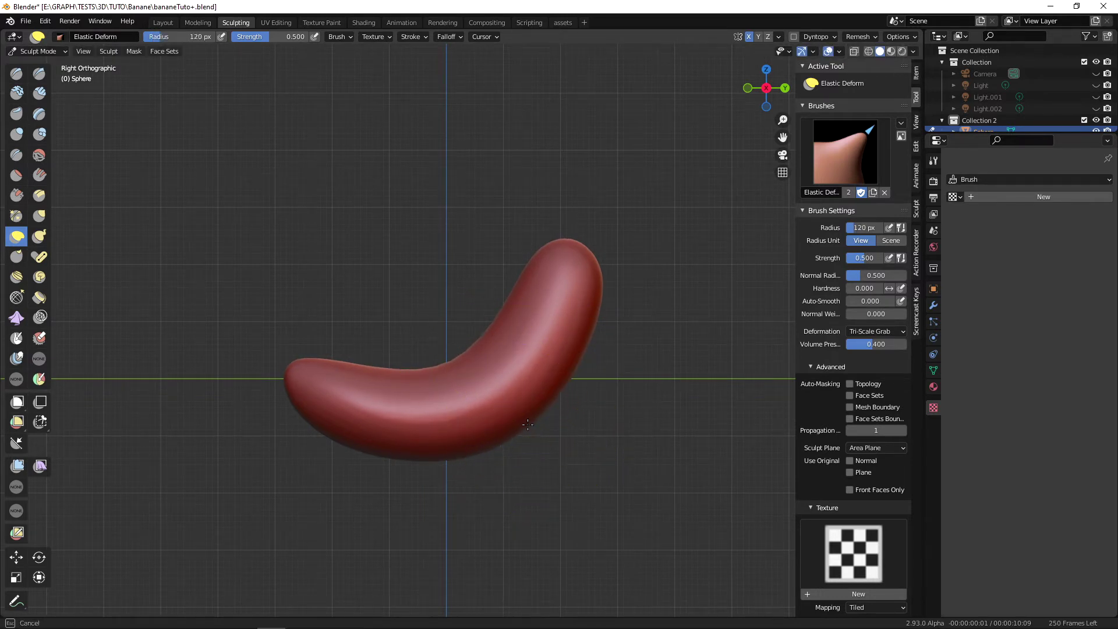
pyautogui.moveTo(530, 428); pyautogui.dragTo(532, 426)
pyautogui.moveTo(597, 303); pyautogui.dragTo(591, 289)
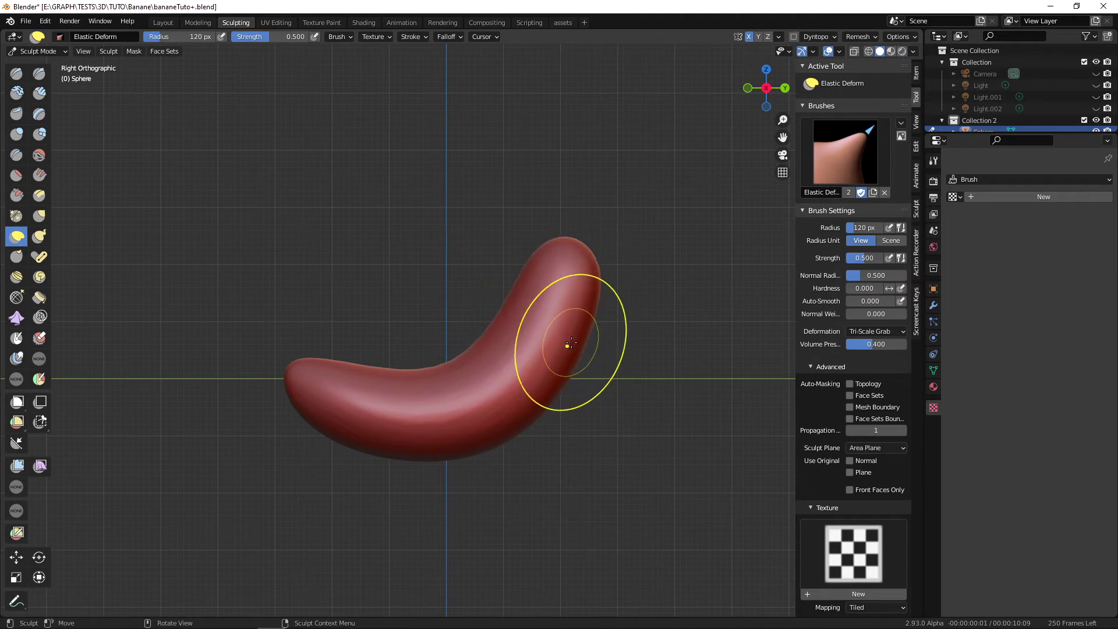
pyautogui.moveTo(569, 345); pyautogui.dragTo(583, 345)
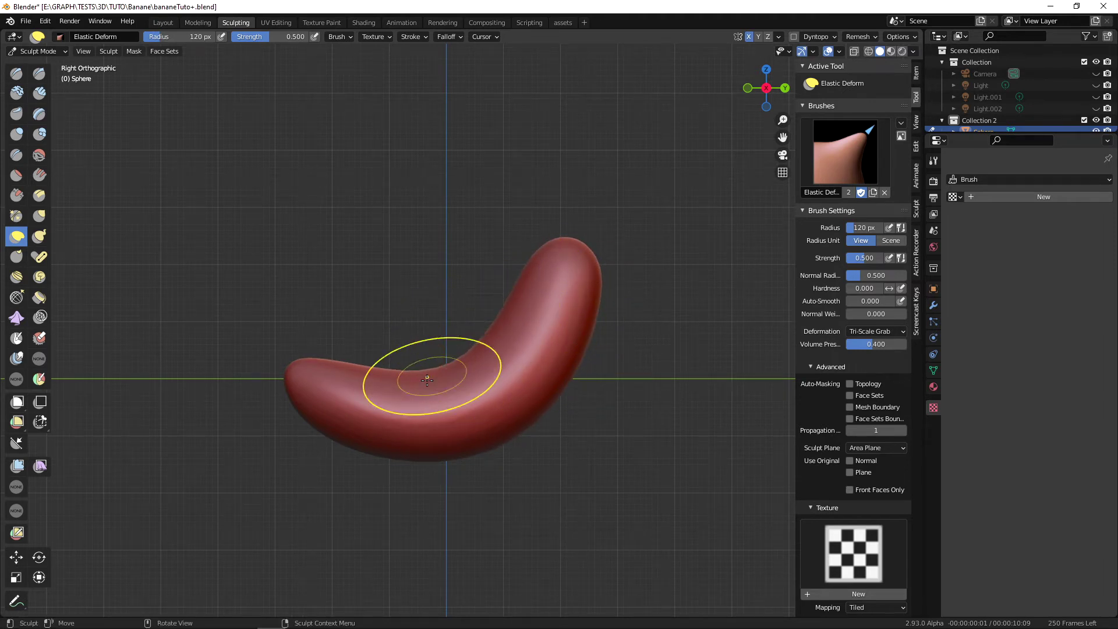
pyautogui.keyDown('shift'); pyautogui.moveTo(592, 429); pyautogui.dragTo(590, 446, button='middle'); pyautogui.keyUp('shift')
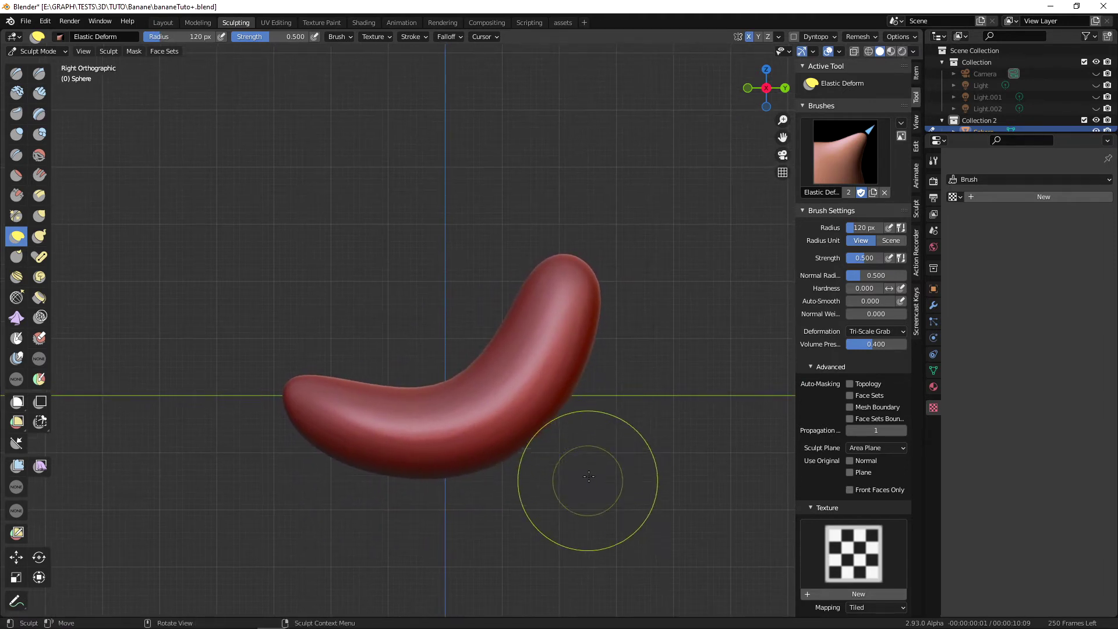
pyautogui.keyDown('shift'); pyautogui.moveTo(663, 461); pyautogui.dragTo(650, 472, button='middle'); pyautogui.keyUp('shift')
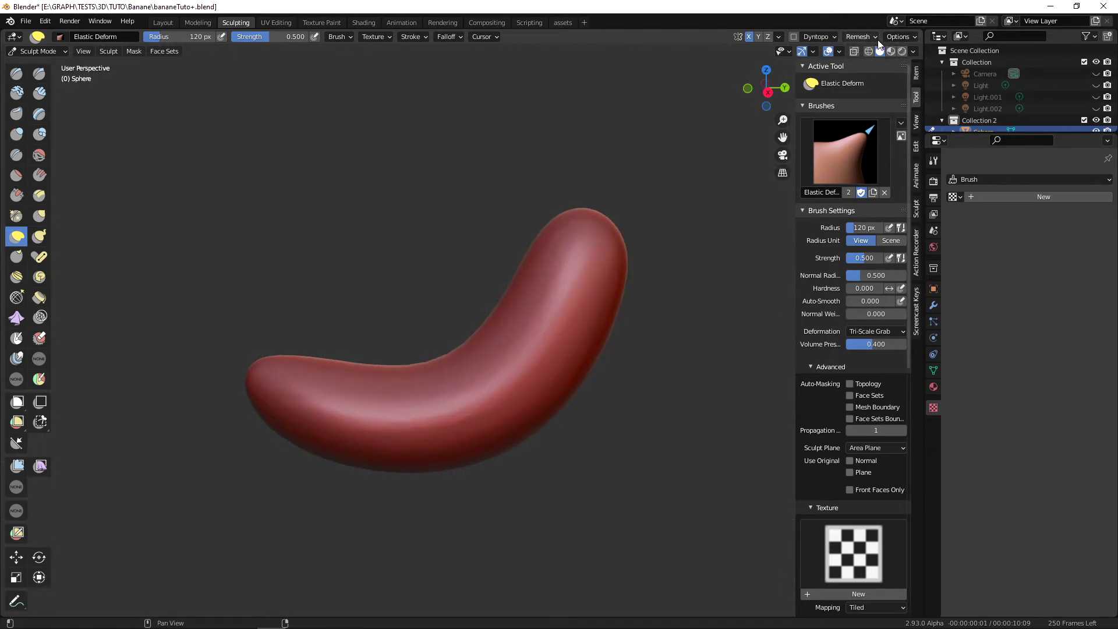
# - Remesh the banana with a 0.05 m voxel size, with Fix Poles and Preserve Volume enabled
pyautogui.click(859, 37)
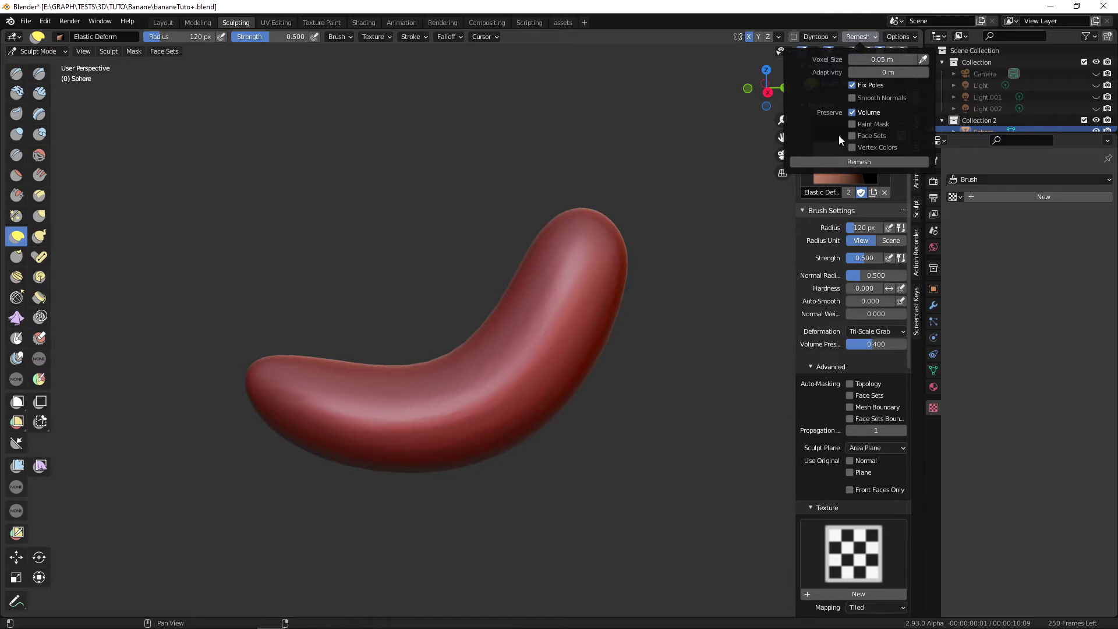
pyautogui.click(852, 162)
pyautogui.moveTo(706, 280); pyautogui.dragTo(633, 425, button='middle')
pyautogui.moveTo(591, 467); pyautogui.dragTo(529, 456, button='middle')
# - Show the wireframe to examine the remeshed topology, hide it again and inspect the surface
pyautogui.press('q')
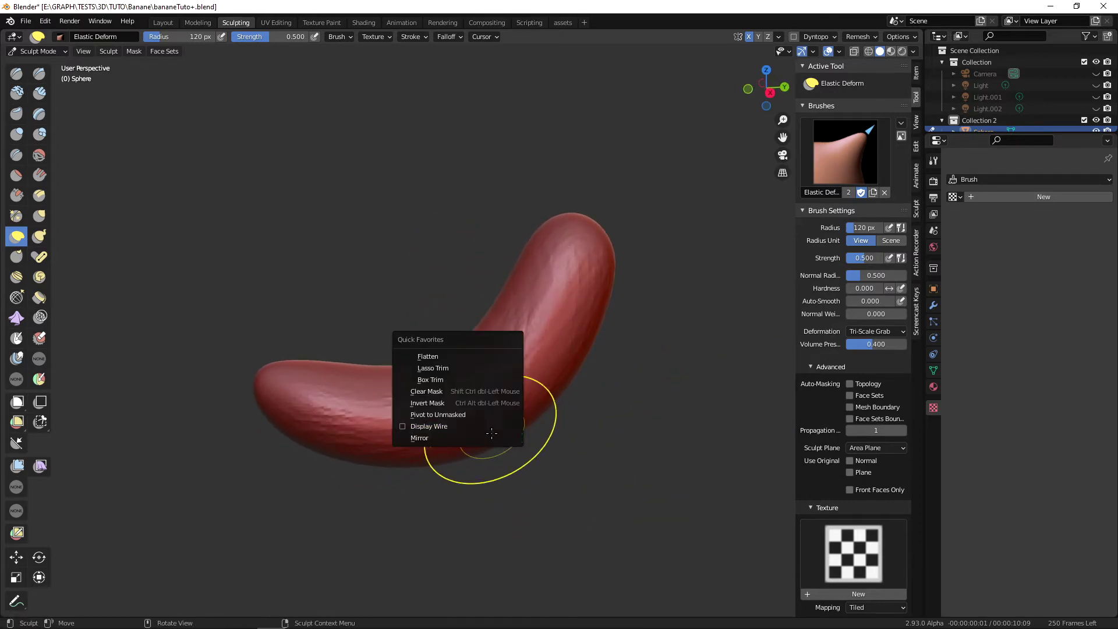
pyautogui.click(457, 426)
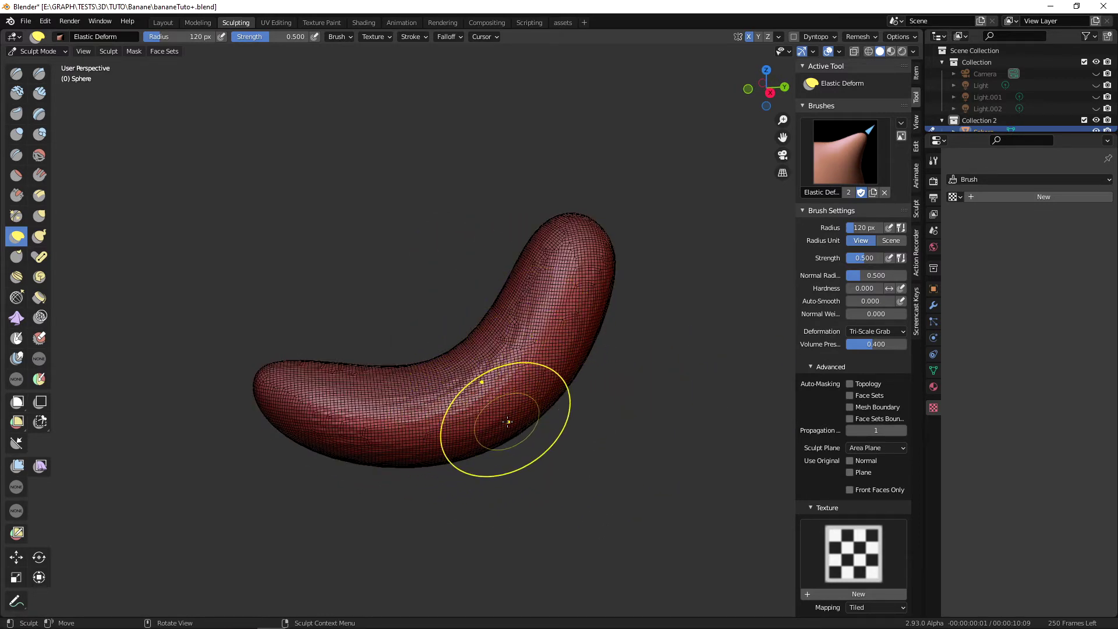
pyautogui.press('q')
pyautogui.click(461, 405)
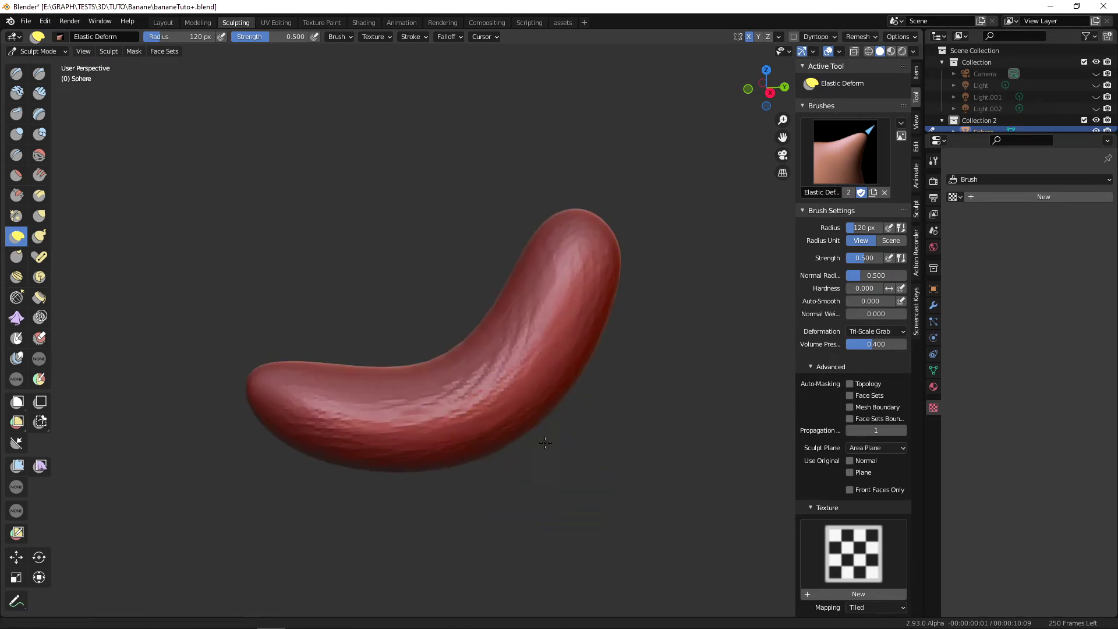
pyautogui.moveTo(461, 405)
pyautogui.mouseDown(button='middle')
pyautogui.moveTo(604, 434)
pyautogui.moveTo(541, 451)
pyautogui.moveTo(639, 499)
pyautogui.moveTo(511, 424)
pyautogui.mouseUp(button='middle')
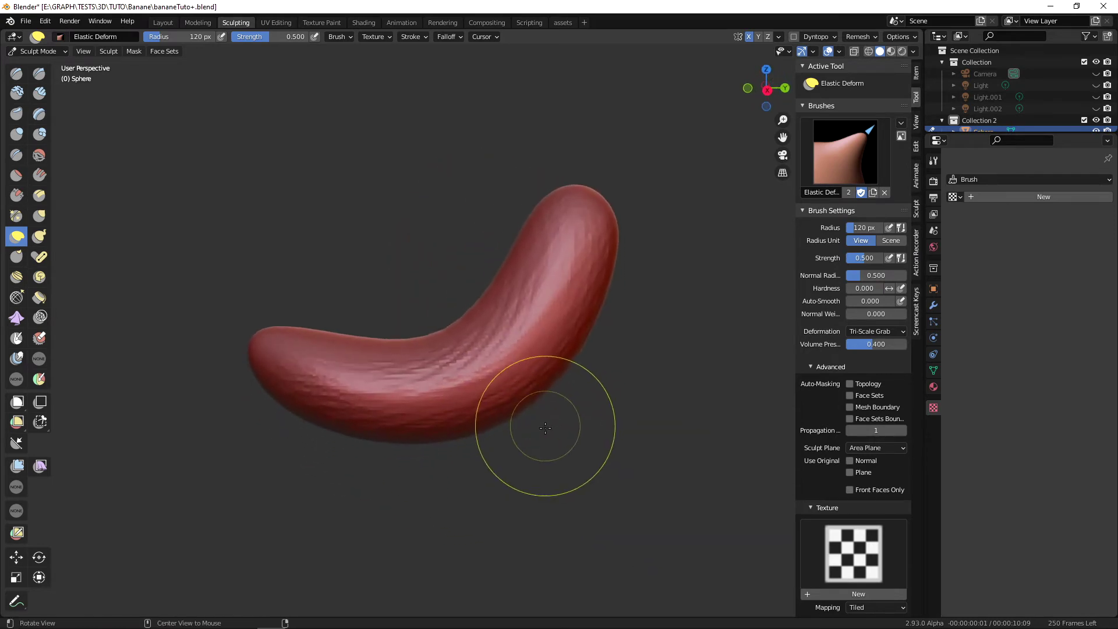
pyautogui.moveTo(545, 427)
pyautogui.keyDown('alt'); pyautogui.mouseDown()
pyautogui.moveTo(586, 440)
pyautogui.moveTo(584, 455)
pyautogui.moveTo(571, 444)
pyautogui.mouseUp(); pyautogui.keyUp('alt')
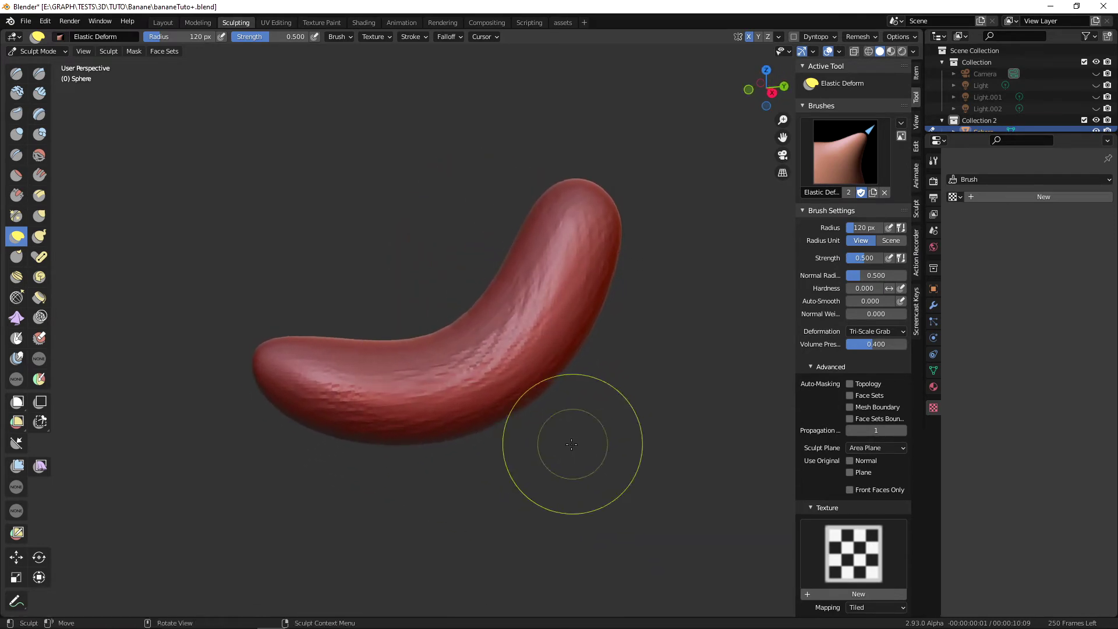
pyautogui.keyDown('alt'); pyautogui.moveTo(434, 422); pyautogui.dragTo(419, 415); pyautogui.keyUp('alt')
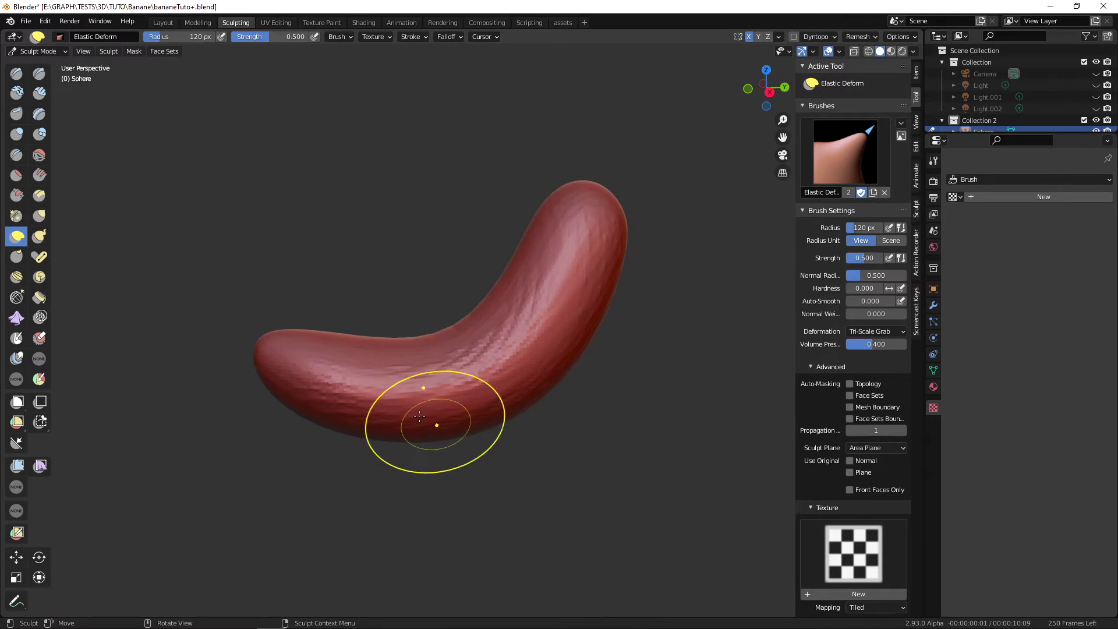
# - Smooth the rough remeshed surface all over the banana with the Smooth brush at 73 px radius and 0.530 strength
pyautogui.click(39, 155)
pyautogui.keyDown('alt'); pyautogui.moveTo(477, 381); pyautogui.dragTo(554, 404); pyautogui.keyUp('alt')
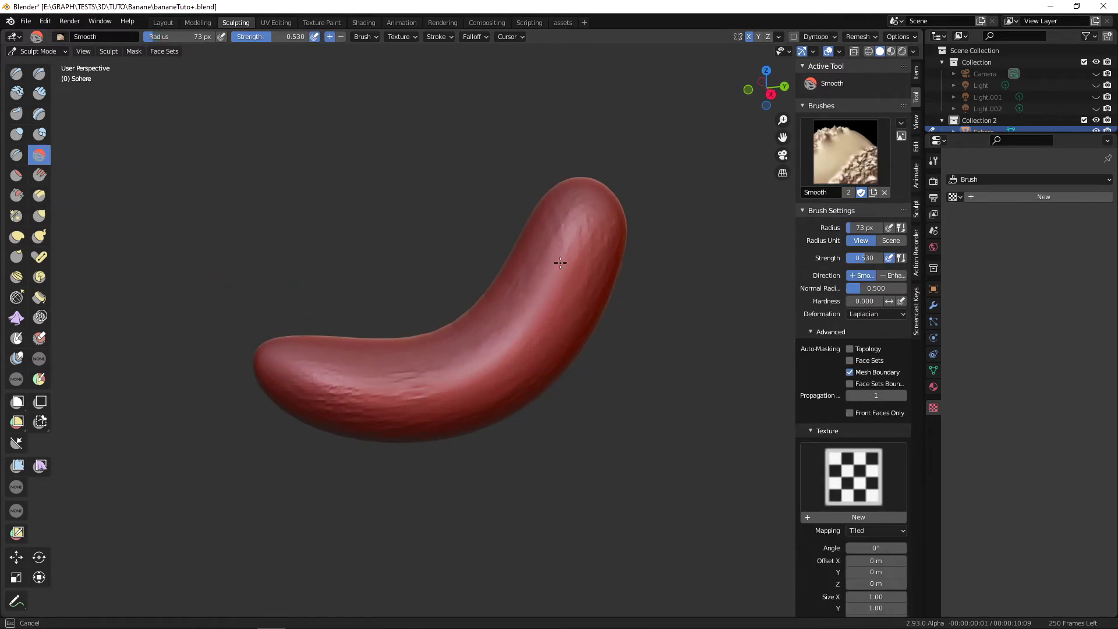
pyautogui.keyDown('alt'); pyautogui.moveTo(578, 319); pyautogui.dragTo(559, 341); pyautogui.keyUp('alt')
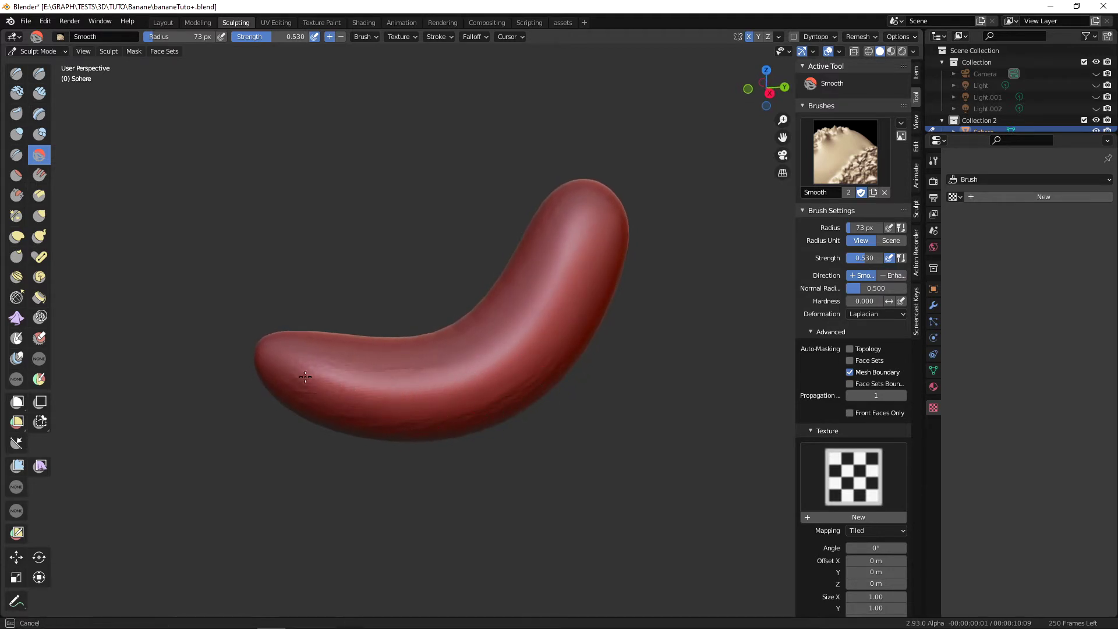
pyautogui.moveTo(457, 355); pyautogui.dragTo(567, 307, button='middle')
pyautogui.moveTo(417, 422)
pyautogui.keyDown('alt'); pyautogui.mouseDown()
pyautogui.moveTo(464, 376)
pyautogui.moveTo(526, 374)
pyautogui.moveTo(570, 350)
pyautogui.moveTo(530, 239)
pyautogui.mouseUp(); pyautogui.keyUp('alt')
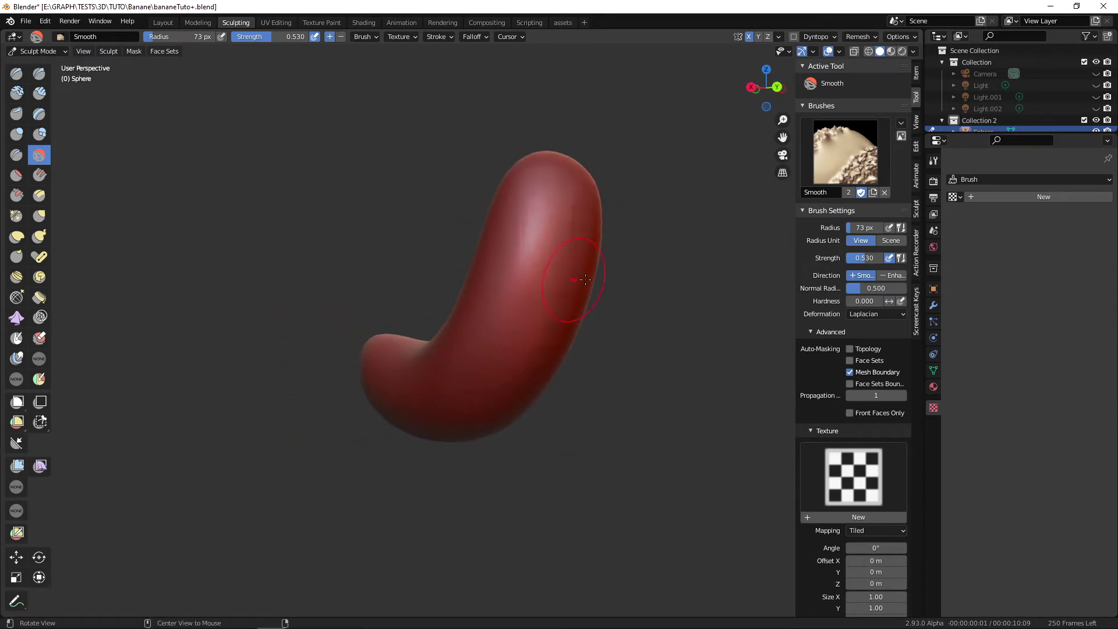
pyautogui.moveTo(584, 280); pyautogui.dragTo(483, 185, button='middle')
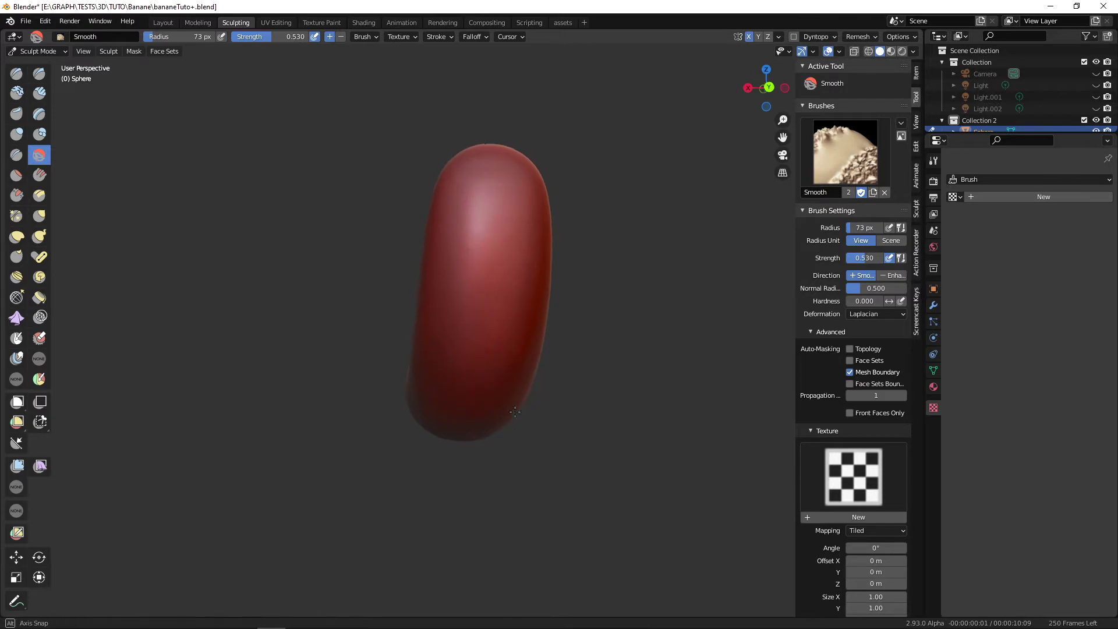
pyautogui.moveTo(514, 412); pyautogui.dragTo(507, 308, button='middle')
pyautogui.moveTo(439, 454)
pyautogui.mouseDown(button='middle')
pyautogui.moveTo(571, 499)
pyautogui.moveTo(512, 463)
pyautogui.moveTo(530, 471)
pyautogui.moveTo(561, 438)
pyautogui.mouseUp(button='middle')
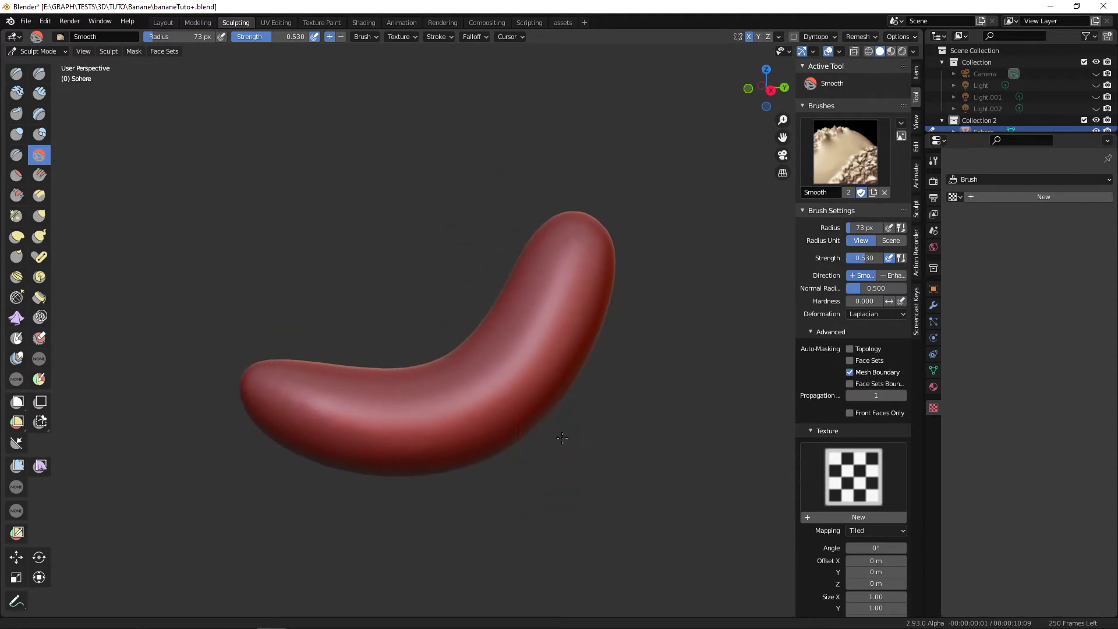
# - Switch back to Elastic Deform and smooth the side of the banana's tapered end using temporary smoothing
pyautogui.click(25, 234)
pyautogui.moveTo(589, 362); pyautogui.dragTo(585, 362)
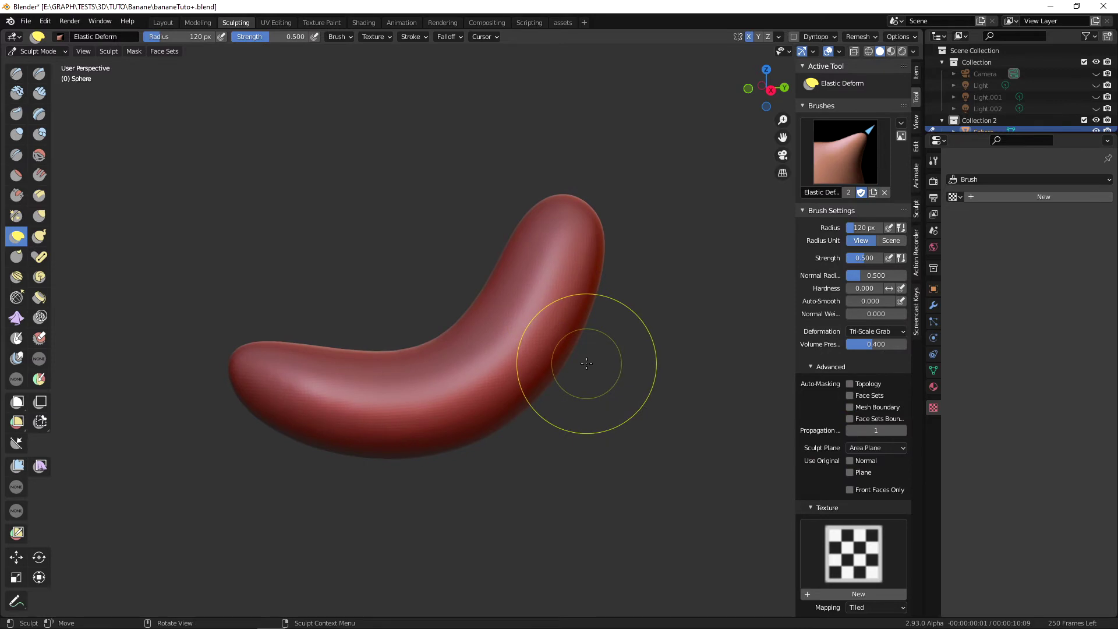
pyautogui.press('KP_3')
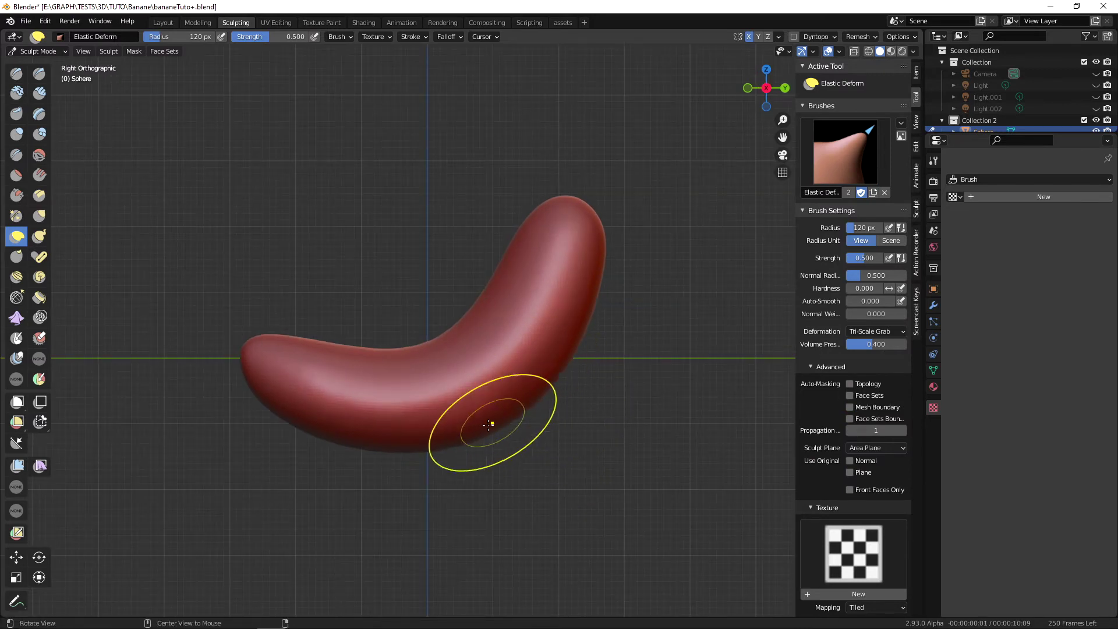
pyautogui.moveTo(488, 424)
pyautogui.mouseDown(button='middle')
pyautogui.moveTo(652, 381)
pyautogui.moveTo(606, 337)
pyautogui.moveTo(590, 373)
pyautogui.mouseUp(button='middle')
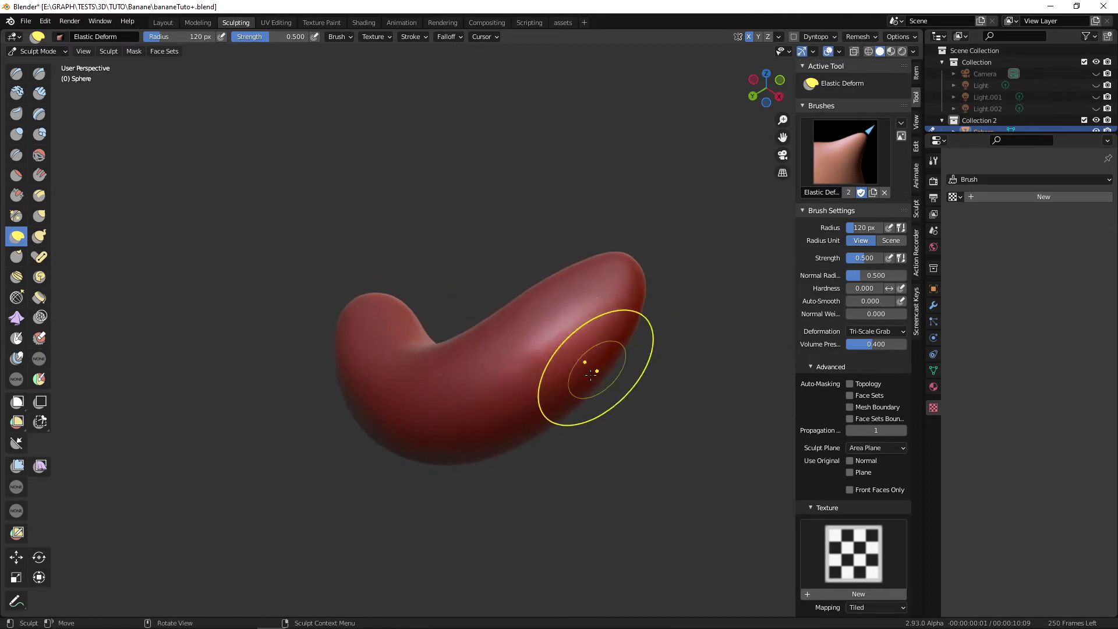
pyautogui.moveTo(590, 374)
pyautogui.keyDown('shift'); pyautogui.mouseDown()
pyautogui.moveTo(581, 327)
pyautogui.moveTo(592, 309)
pyautogui.moveTo(572, 331)
pyautogui.mouseUp(); pyautogui.keyUp('shift')
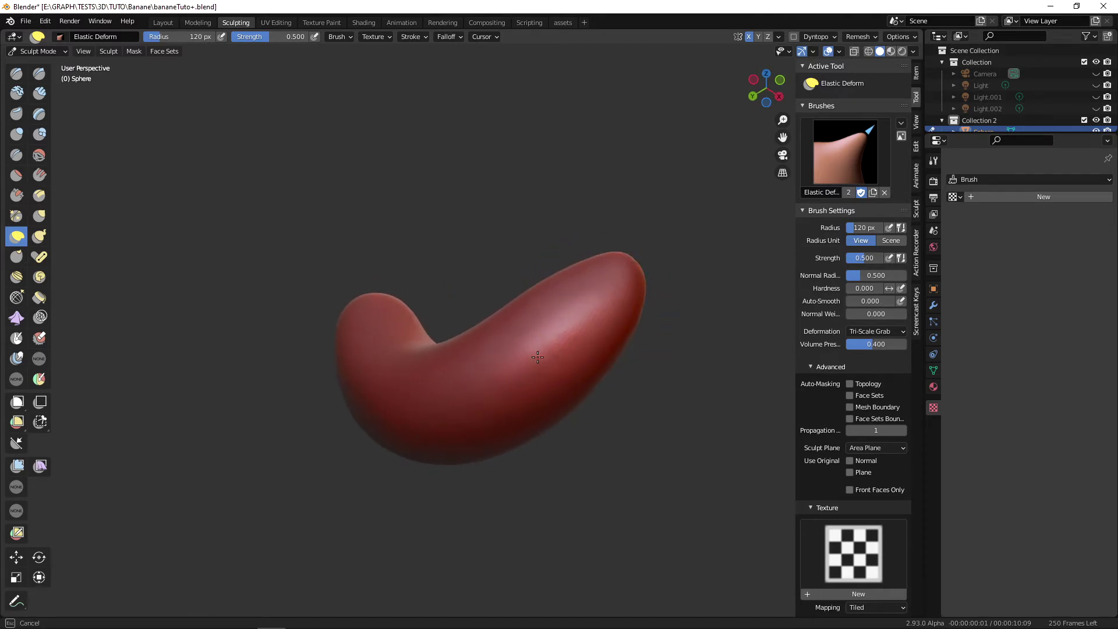
pyautogui.moveTo(545, 344)
pyautogui.mouseDown(button='middle')
pyautogui.moveTo(431, 406)
pyautogui.moveTo(399, 399)
pyautogui.moveTo(538, 399)
pyautogui.mouseUp(button='middle')
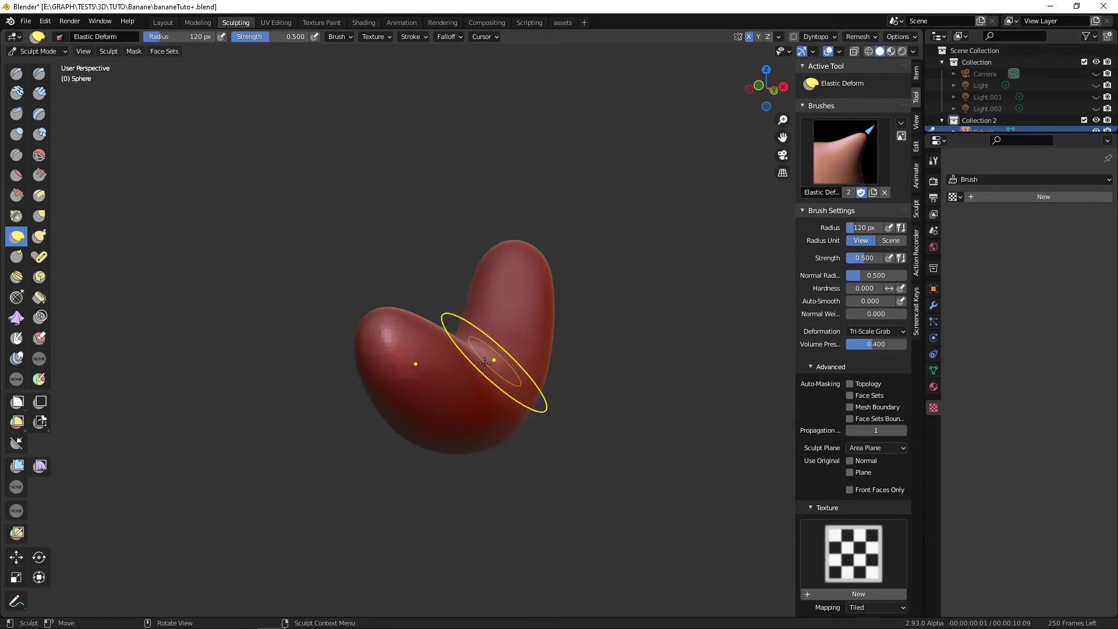
# - Check the Smooth brush's settings, reselect Elastic Deform and return to the right orthographic view
pyautogui.click(39, 154)
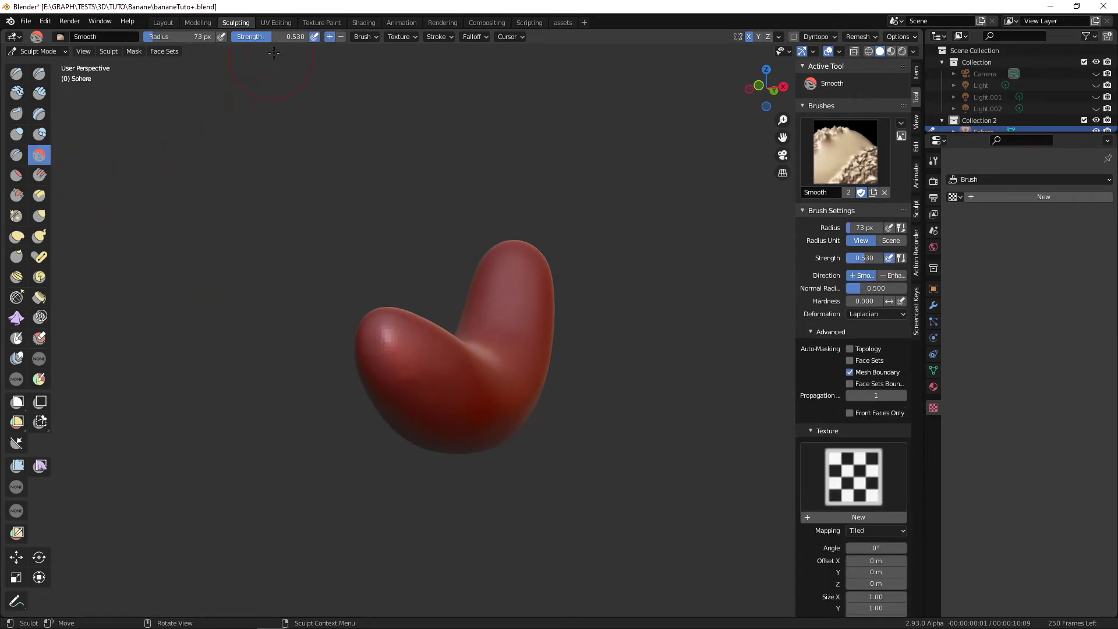
pyautogui.click(17, 236)
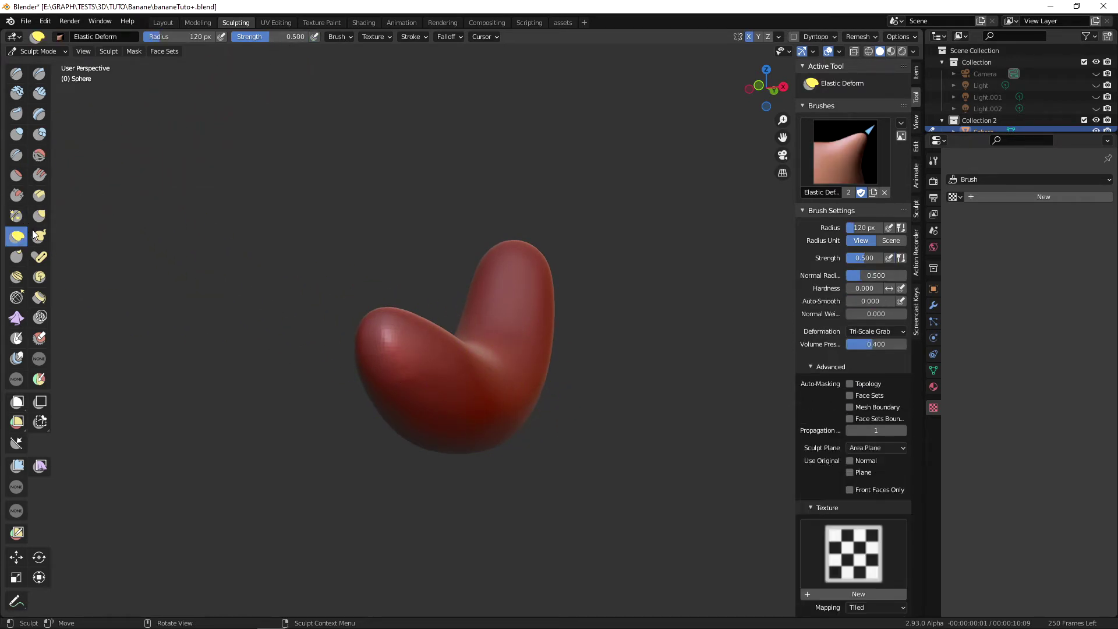
pyautogui.moveTo(499, 406); pyautogui.dragTo(462, 407, button='middle')
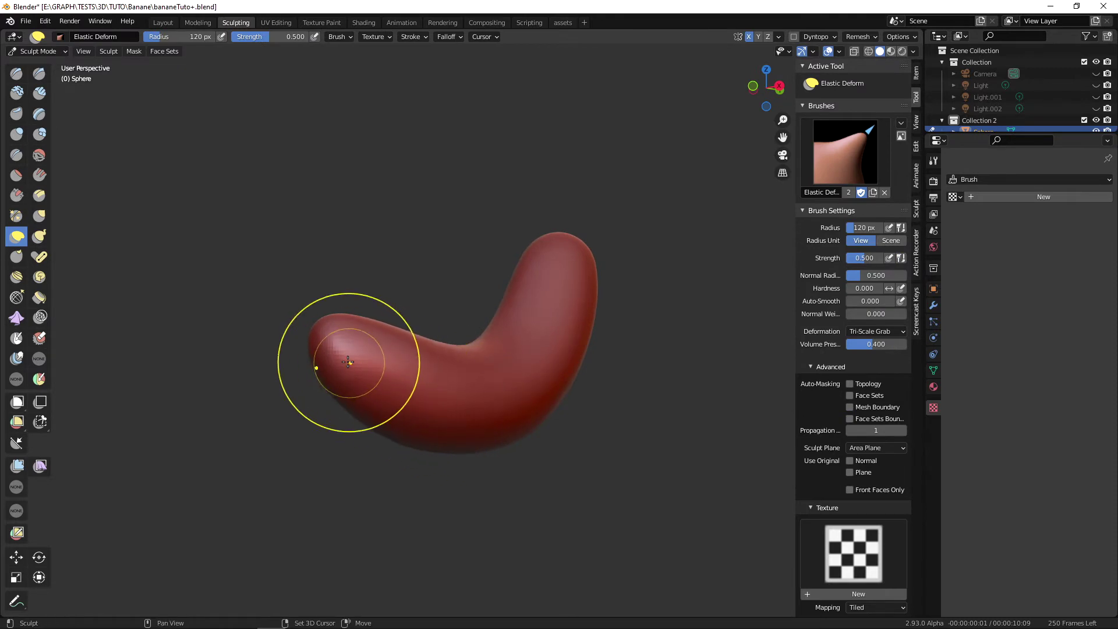
pyautogui.moveTo(399, 386)
pyautogui.mouseDown(button='middle')
pyautogui.moveTo(422, 413)
pyautogui.moveTo(464, 407)
pyautogui.moveTo(470, 422)
pyautogui.mouseUp(button='middle')
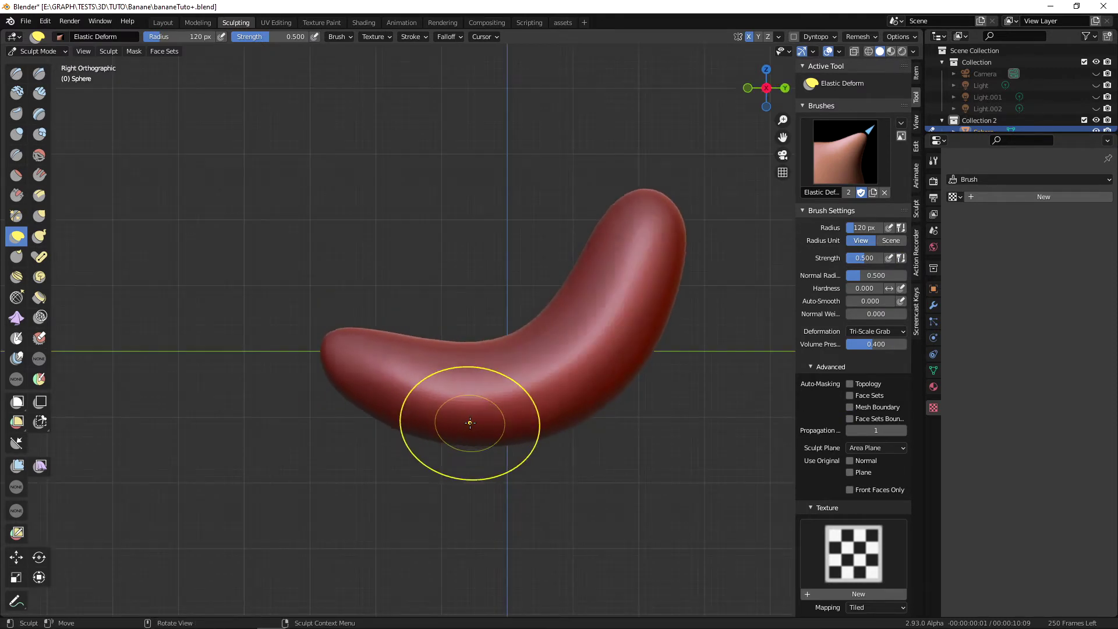
# - Paint a mask spot on the tip of the banana's raised end with the Mask brush at 28 px radius and 1.000 strength
pyautogui.moveTo(366, 367); pyautogui.dragTo(561, 425, button='middle')
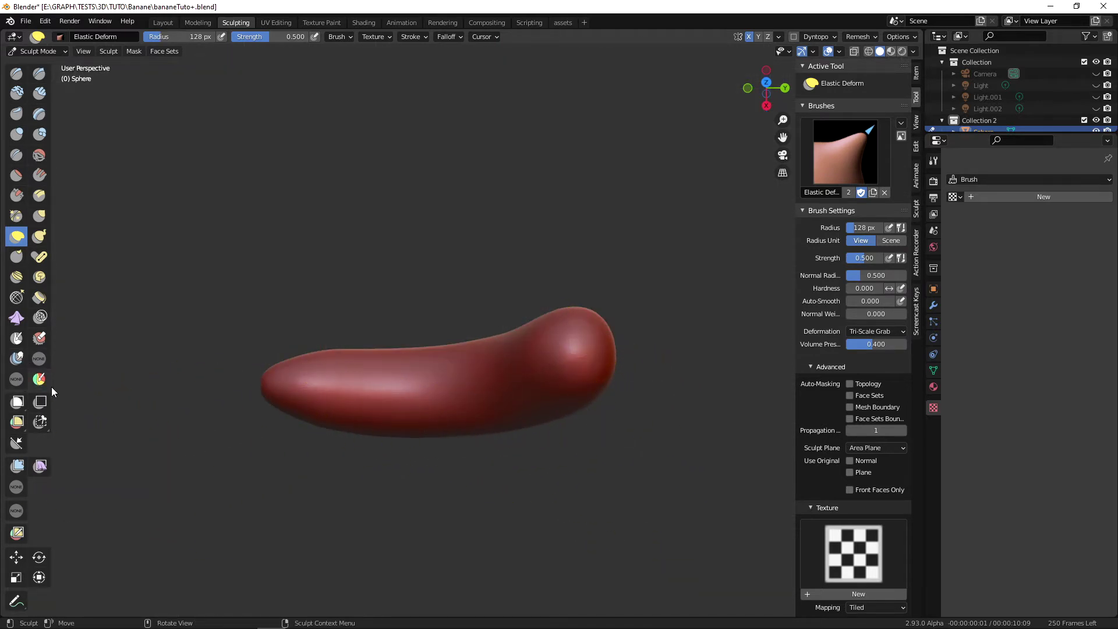
pyautogui.click(22, 342)
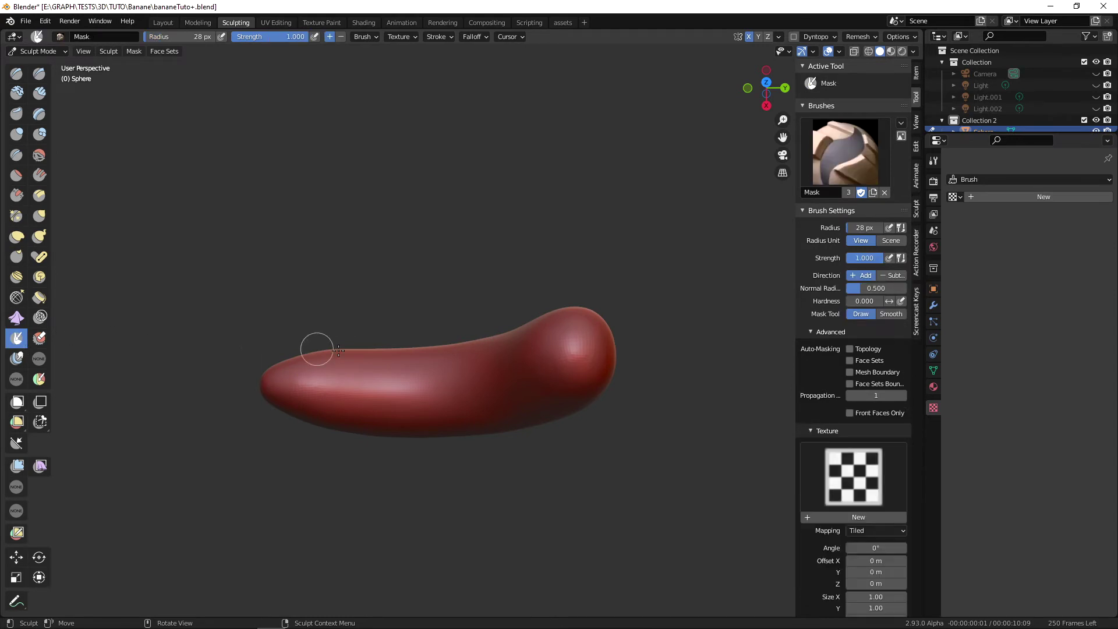
pyautogui.moveTo(616, 366); pyautogui.dragTo(556, 379, button='middle')
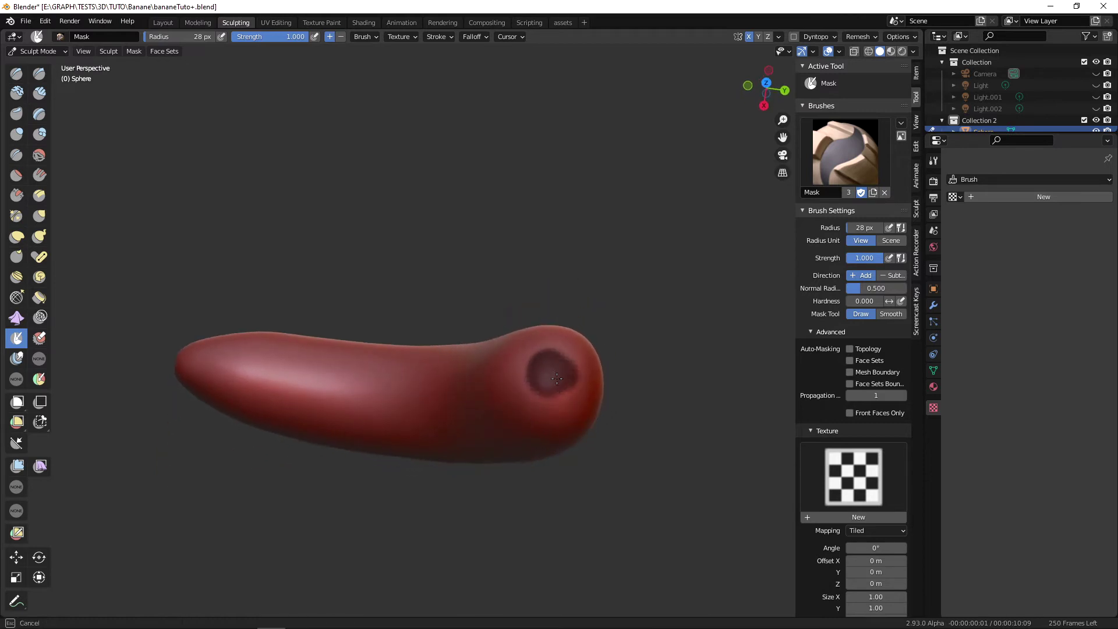
pyautogui.moveTo(599, 358)
pyautogui.mouseDown(button='middle')
pyautogui.moveTo(573, 415)
pyautogui.moveTo(298, 329)
pyautogui.mouseUp(button='middle')
# - Try sculpting around the masked spot with the Draw brush at 64 px radius and 0.330 strength, then undo the strokes
pyautogui.click(16, 78)
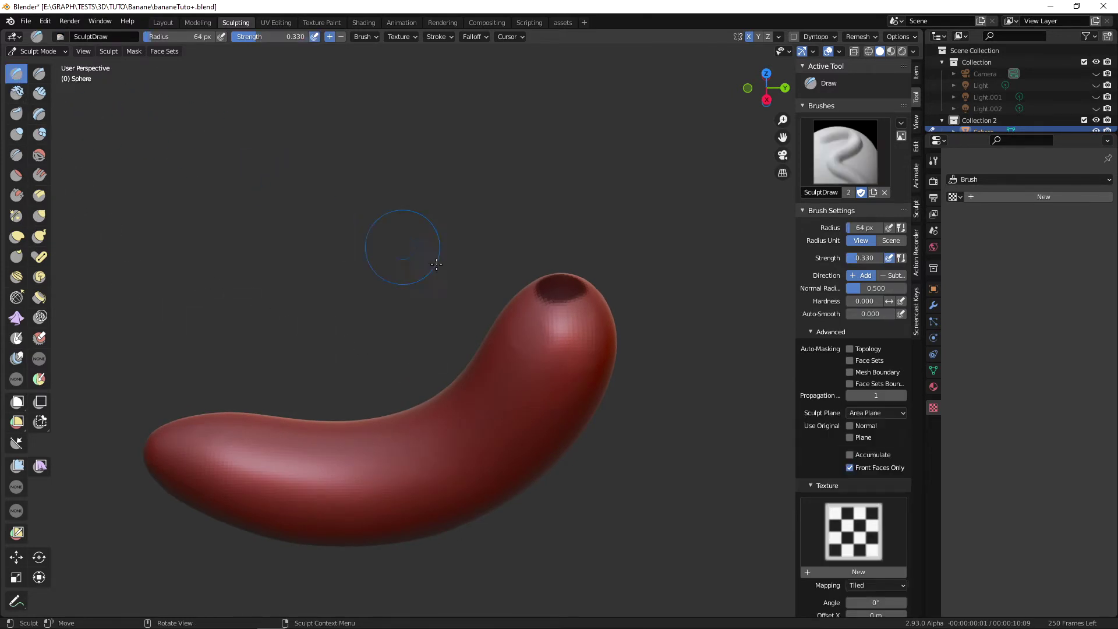
pyautogui.moveTo(569, 402); pyautogui.dragTo(534, 386, button='middle')
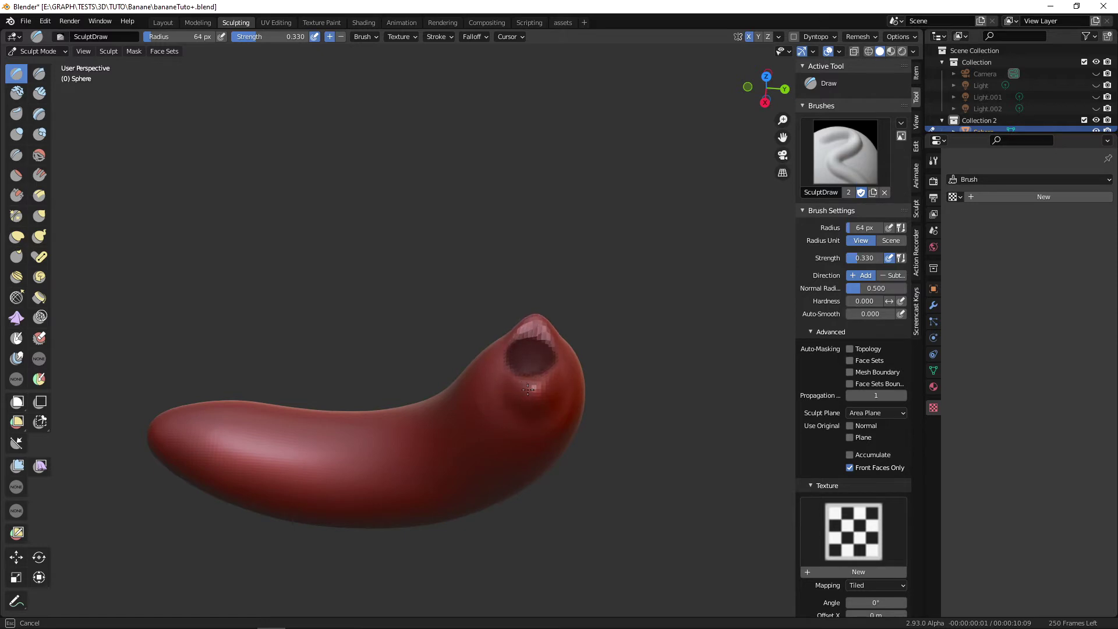
pyautogui.moveTo(568, 466); pyautogui.dragTo(628, 362, button='middle')
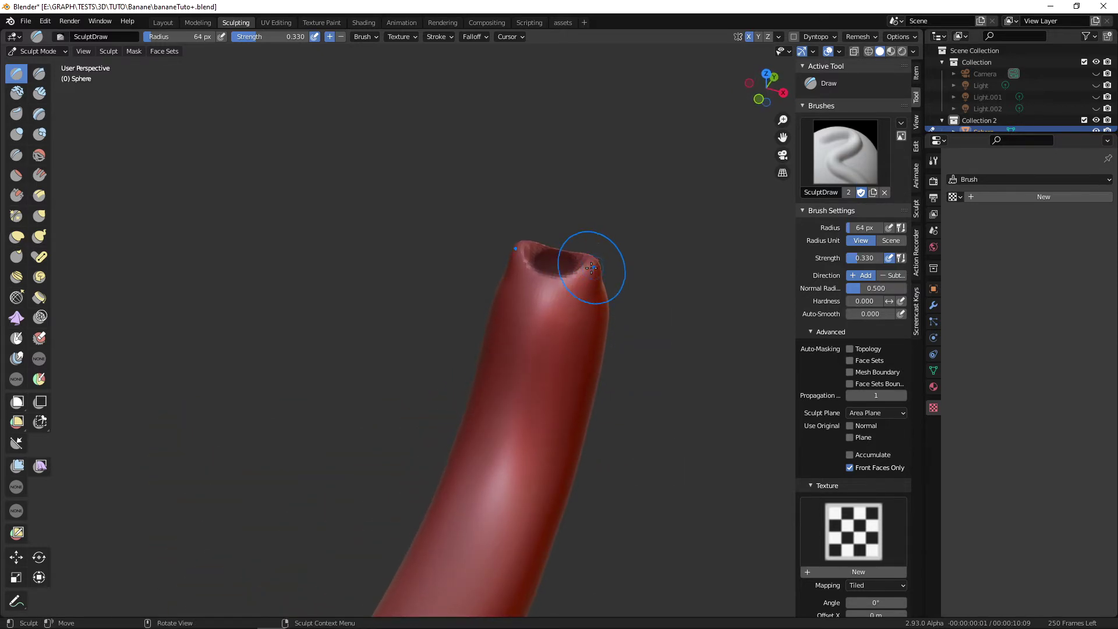
pyautogui.moveTo(591, 267); pyautogui.dragTo(566, 356, button='middle')
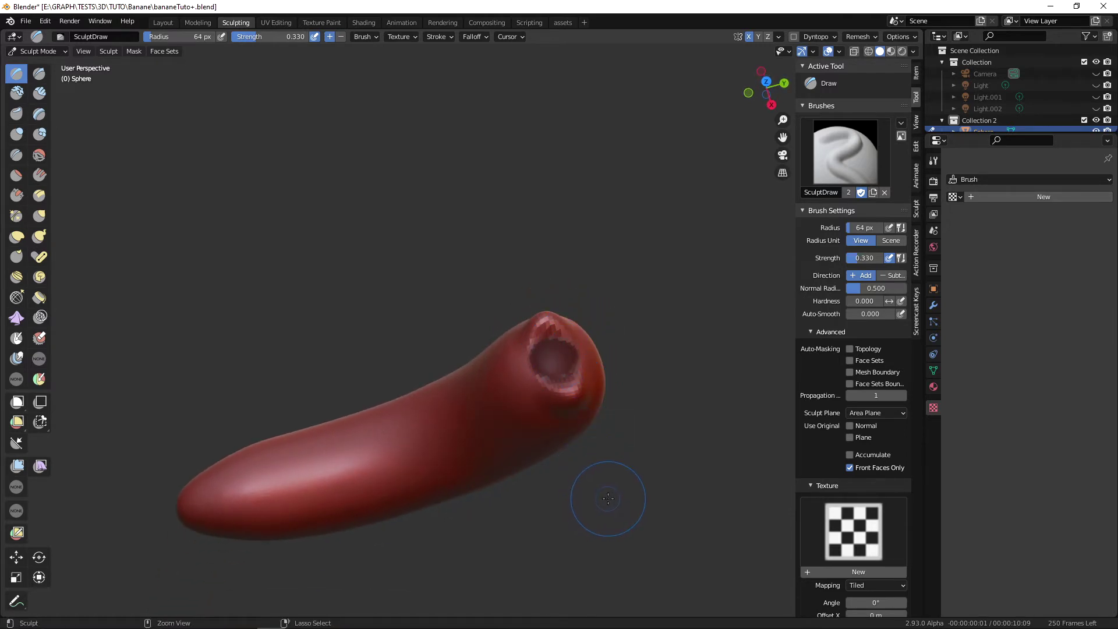
pyautogui.hotkey('ctrl', 'z')
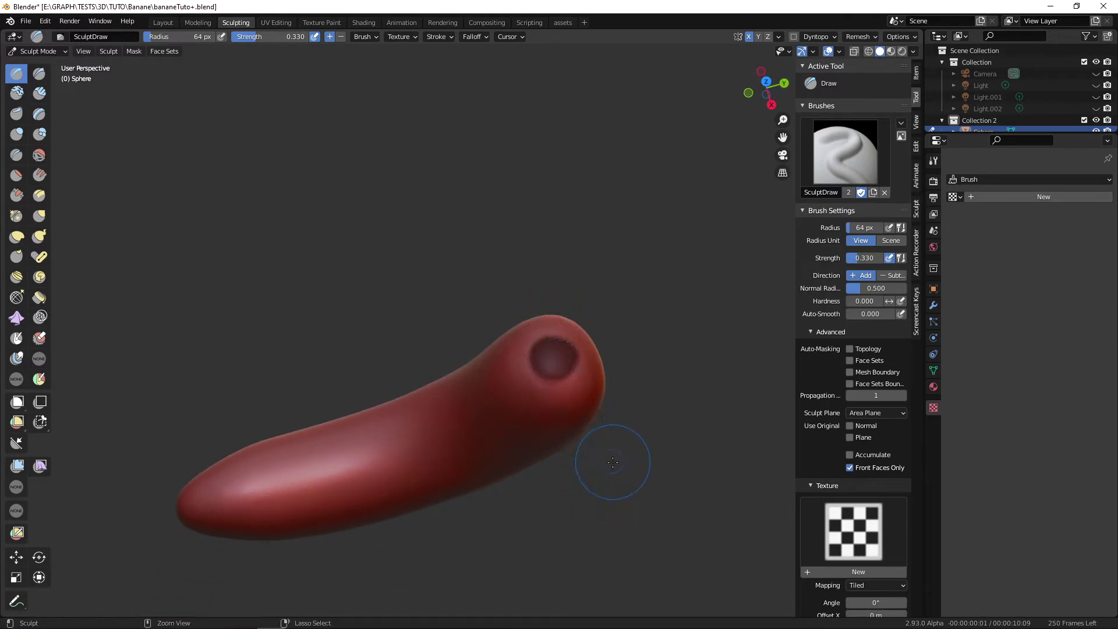
pyautogui.moveTo(626, 466)
pyautogui.mouseDown(button='middle')
pyautogui.moveTo(600, 407)
pyautogui.moveTo(596, 459)
pyautogui.mouseUp(button='middle')
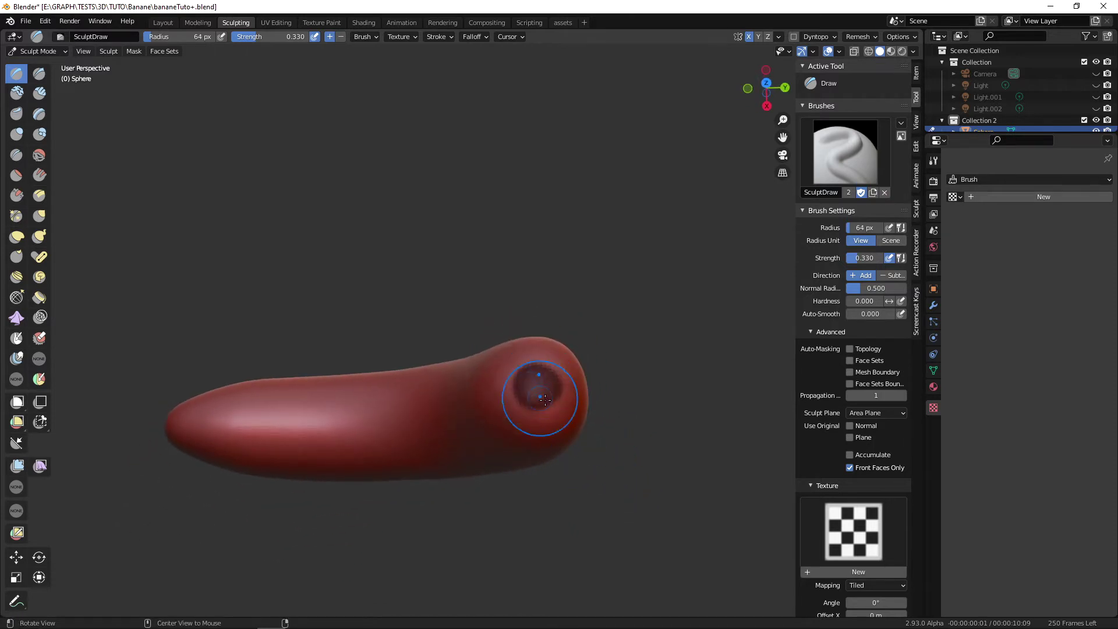
# - Invert the mask on the banana, inspect the tip, and invert it back
pyautogui.moveTo(544, 398)
pyautogui.mouseDown(button='middle')
pyautogui.moveTo(582, 400)
pyautogui.moveTo(578, 338)
pyautogui.mouseUp(button='middle')
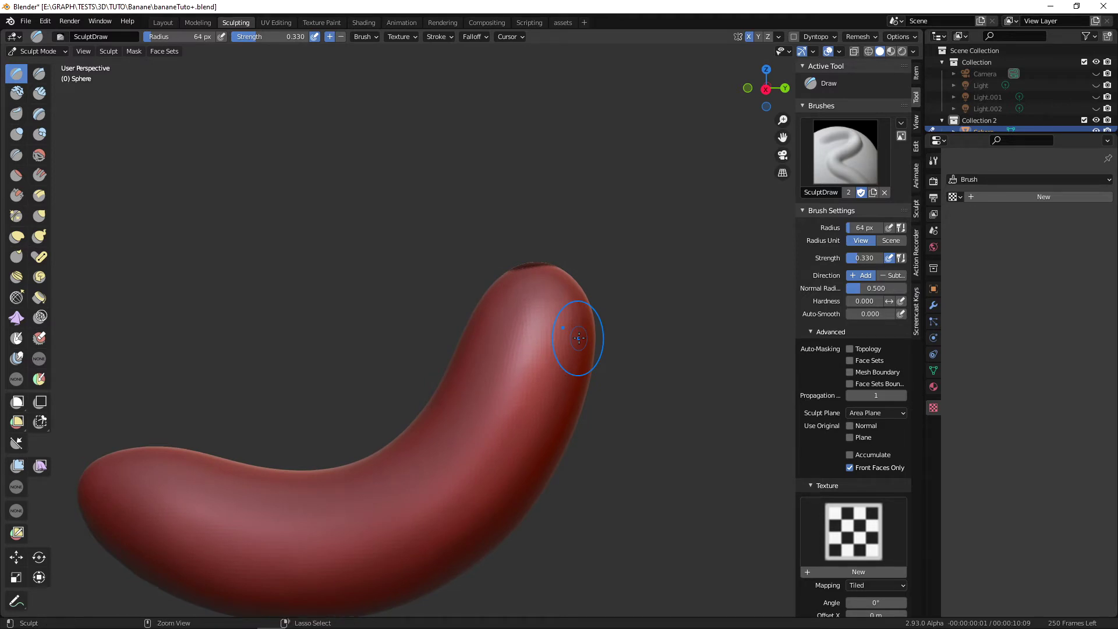
pyautogui.hotkey('ctrl', 'i')
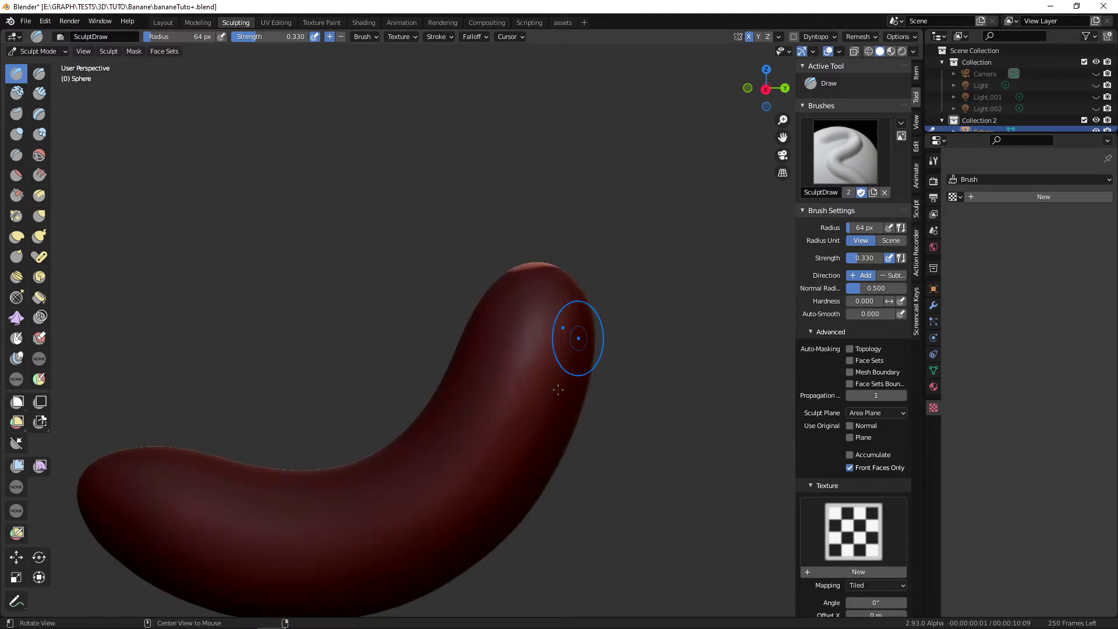
pyautogui.moveTo(557, 389)
pyautogui.mouseDown(button='middle')
pyautogui.moveTo(570, 433)
pyautogui.moveTo(565, 406)
pyautogui.moveTo(604, 432)
pyautogui.moveTo(608, 400)
pyautogui.moveTo(565, 397)
pyautogui.mouseUp(button='middle')
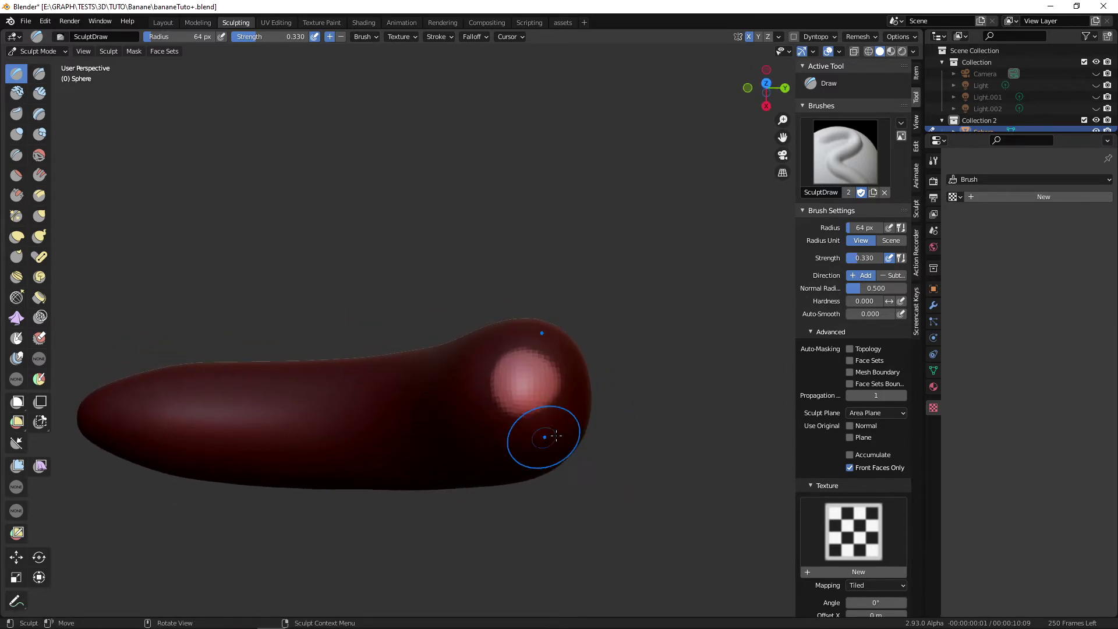
pyautogui.hotkey('ctrl', 'i')
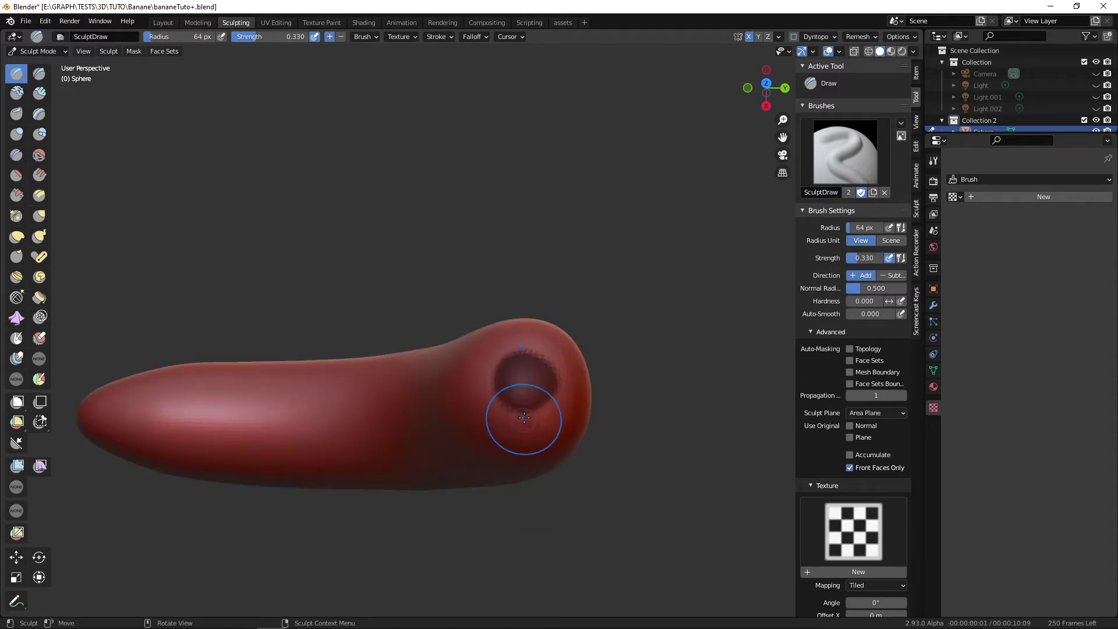
# - Return to the Mask brush and erase the mask from the banana's tip with subtractive strokes
pyautogui.press('m')
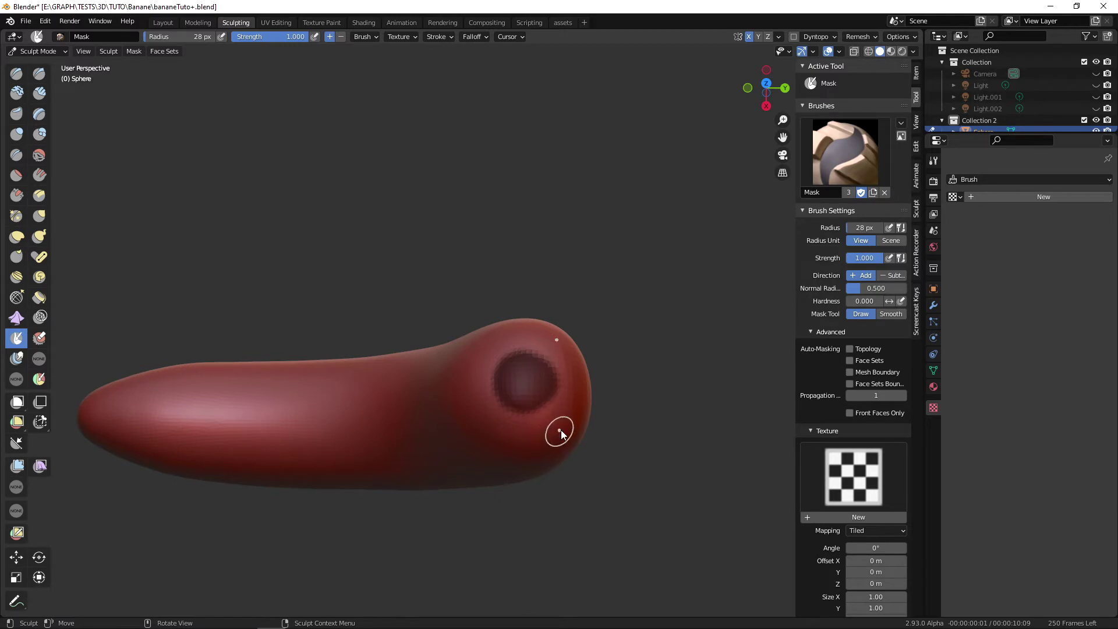
pyautogui.press('x')
pyautogui.click(17, 338)
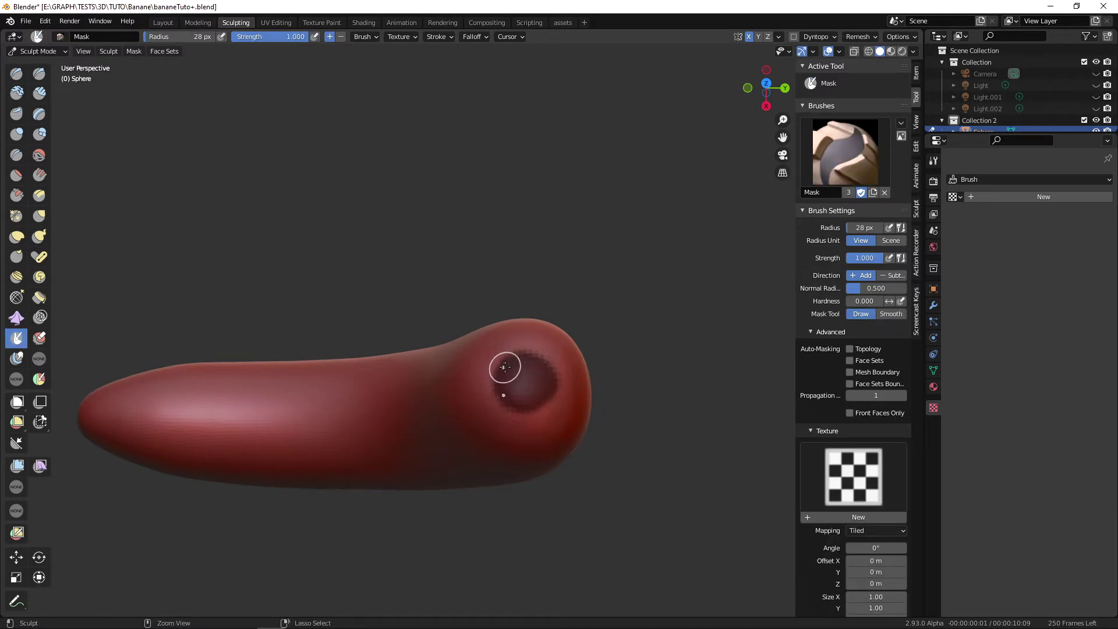
pyautogui.moveTo(511, 366)
pyautogui.keyDown('ctrl'); pyautogui.mouseDown()
pyautogui.moveTo(546, 368)
pyautogui.moveTo(545, 397)
pyautogui.mouseUp(); pyautogui.keyUp('ctrl')
pyautogui.moveTo(551, 417); pyautogui.dragTo(551, 432, button='middle')
# - Paint a mask over the tip from the top orthographic view and clear it completely
pyautogui.press('KP_7')
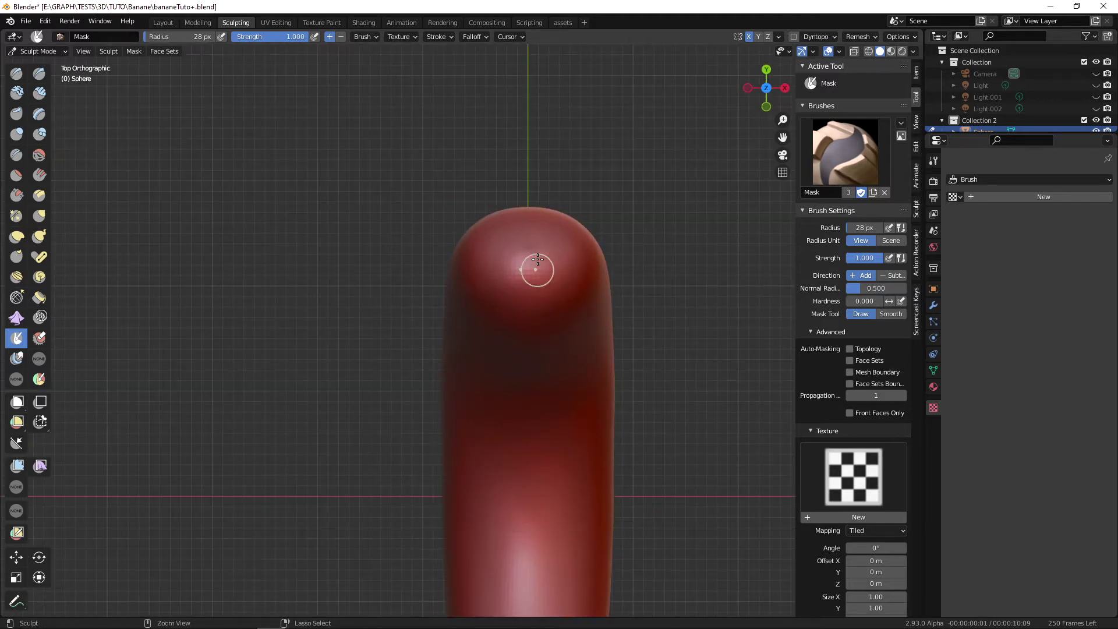
pyautogui.moveTo(538, 260)
pyautogui.keyDown('ctrl'); pyautogui.mouseDown()
pyautogui.moveTo(484, 263)
pyautogui.moveTo(527, 279)
pyautogui.moveTo(533, 265)
pyautogui.moveTo(518, 274)
pyautogui.moveTo(527, 291)
pyautogui.mouseUp(); pyautogui.keyUp('ctrl')
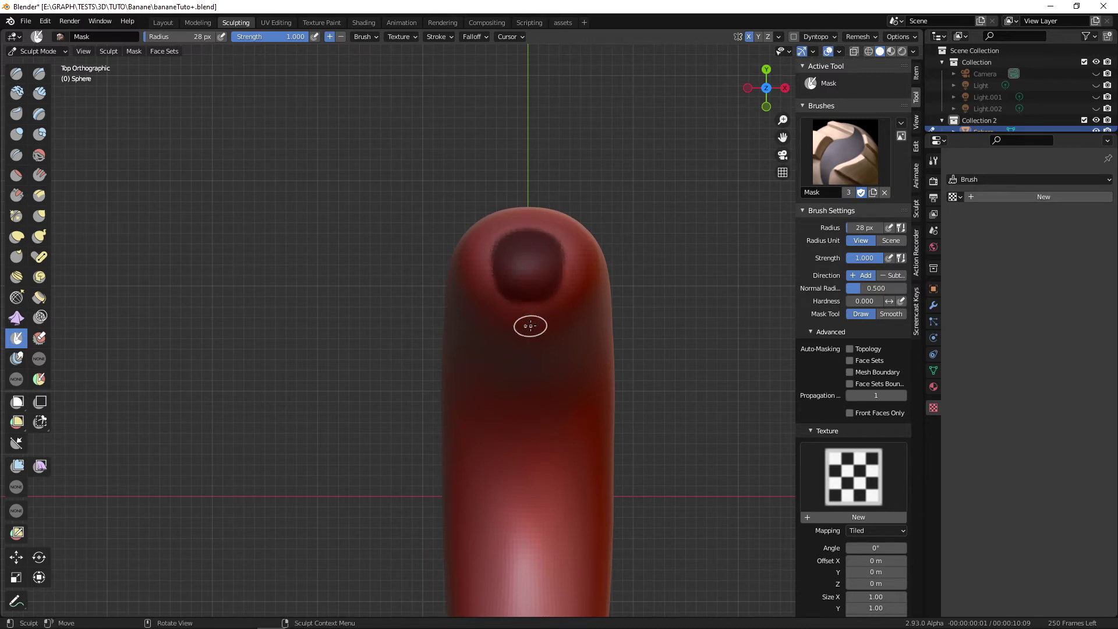
pyautogui.hotkey('alt', 'm')
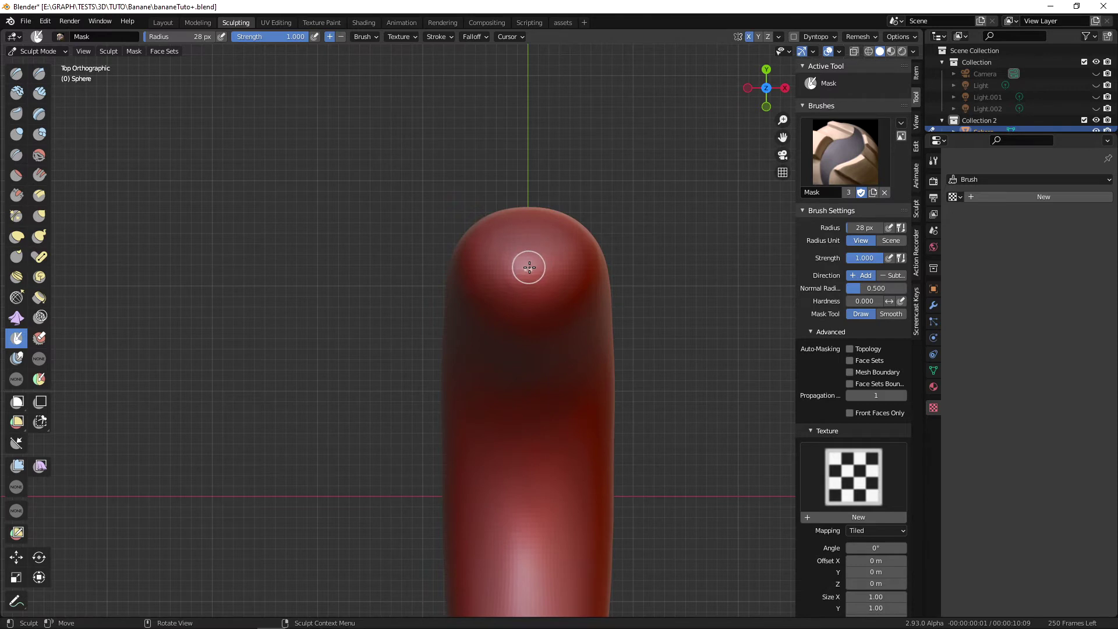
# - Set the Mask brush radius to 45 px and mask a small circle at the centre of the banana's tip
pyautogui.press('f')
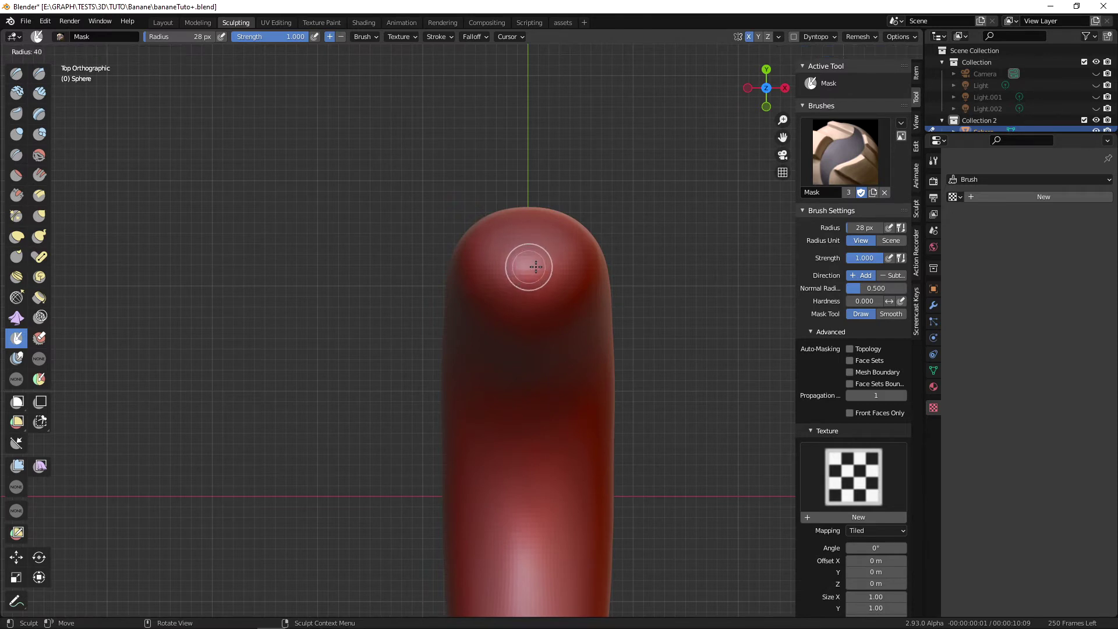
pyautogui.click(535, 267)
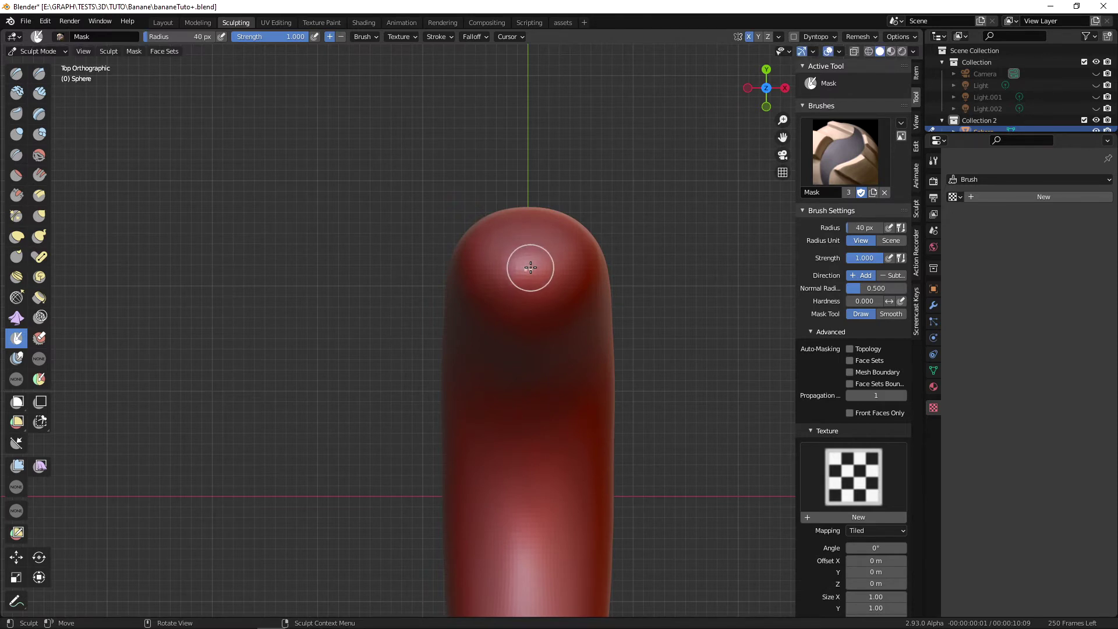
pyautogui.press('x')
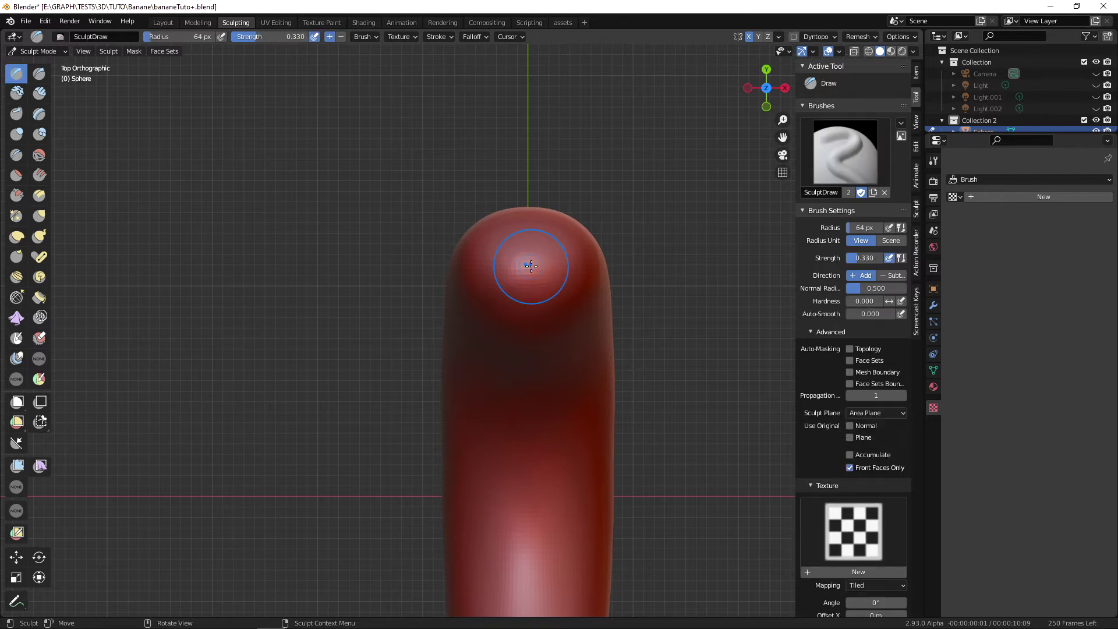
pyautogui.press('m')
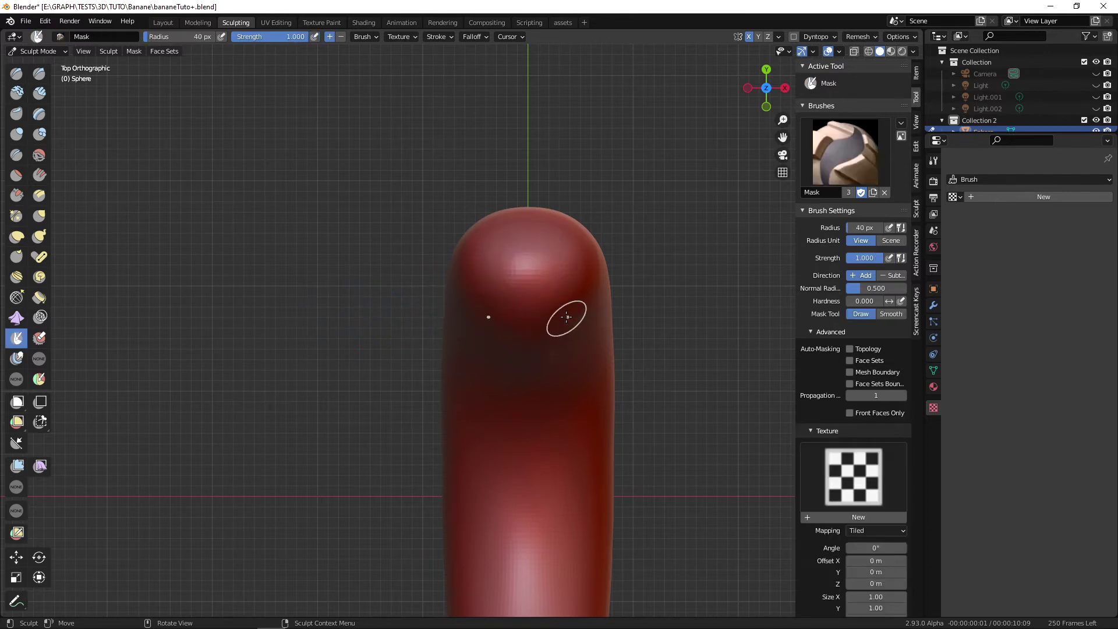
pyautogui.press('f')
pyautogui.click(532, 269)
pyautogui.moveTo(528, 269); pyautogui.dragTo(530, 268)
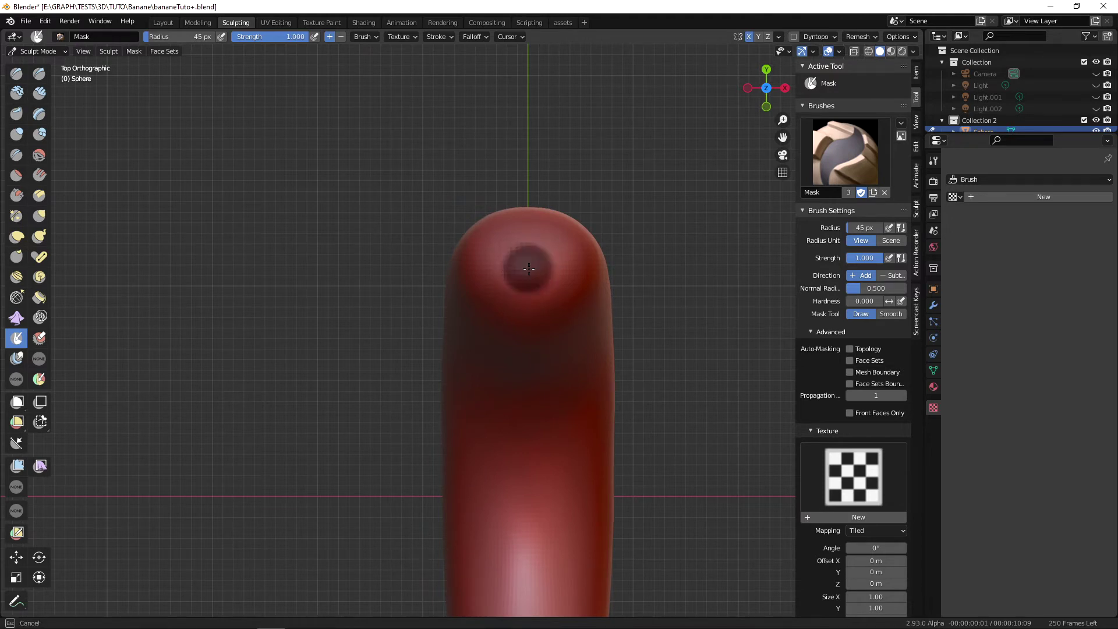
# - Switch to the Elastic Deform brush and invert the mask so only the small circle on the tip stays editable
pyautogui.moveTo(623, 394)
pyautogui.mouseDown(button='middle')
pyautogui.moveTo(560, 340)
pyautogui.moveTo(541, 341)
pyautogui.mouseUp(button='middle')
pyautogui.scroll(-2, 542, 341)
pyautogui.moveTo(553, 449)
pyautogui.mouseDown(button='middle')
pyautogui.moveTo(434, 451)
pyautogui.moveTo(575, 488)
pyautogui.moveTo(599, 514)
pyautogui.moveTo(592, 456)
pyautogui.mouseUp(button='middle')
pyautogui.press('g')
pyautogui.hotkey('ctrl', 'i')
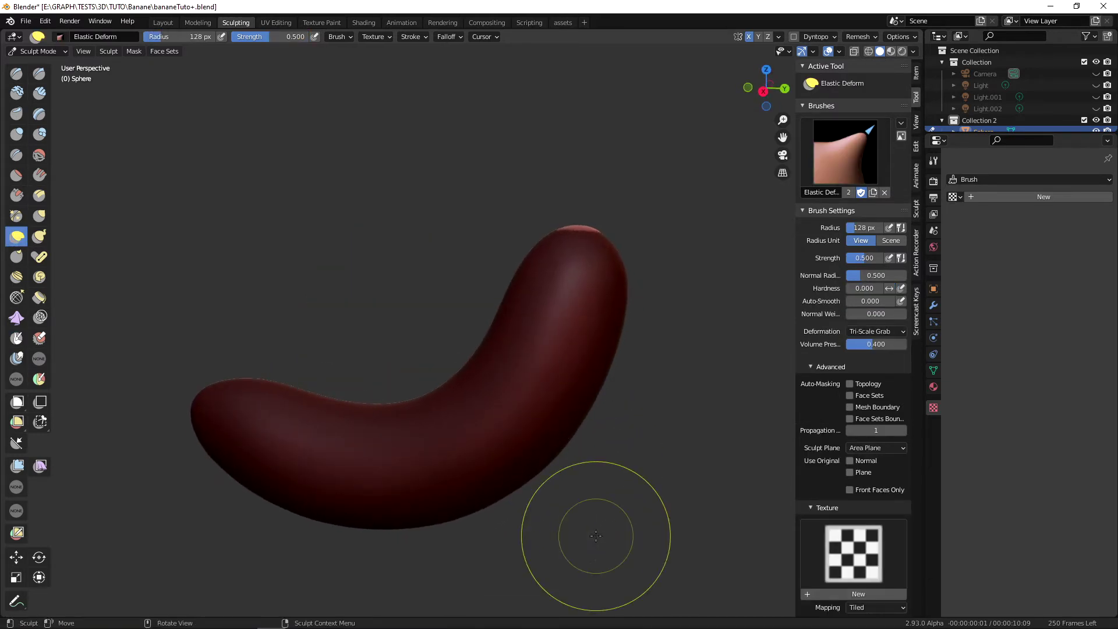
# - Pull the unmasked tip upward from the right orthographic view into a long narrow stem, using Elastic Deform at 128 px radius
pyautogui.keyDown('alt'); pyautogui.moveTo(596, 535); pyautogui.dragTo(592, 512, button='middle'); pyautogui.keyUp('alt')
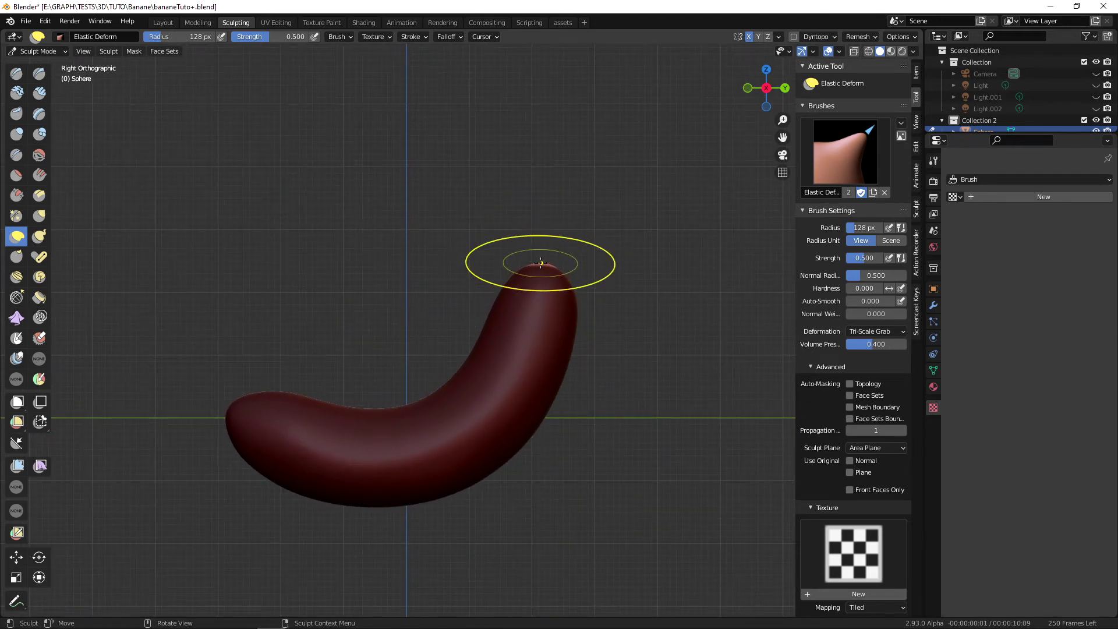
pyautogui.moveTo(540, 261); pyautogui.dragTo(543, 243)
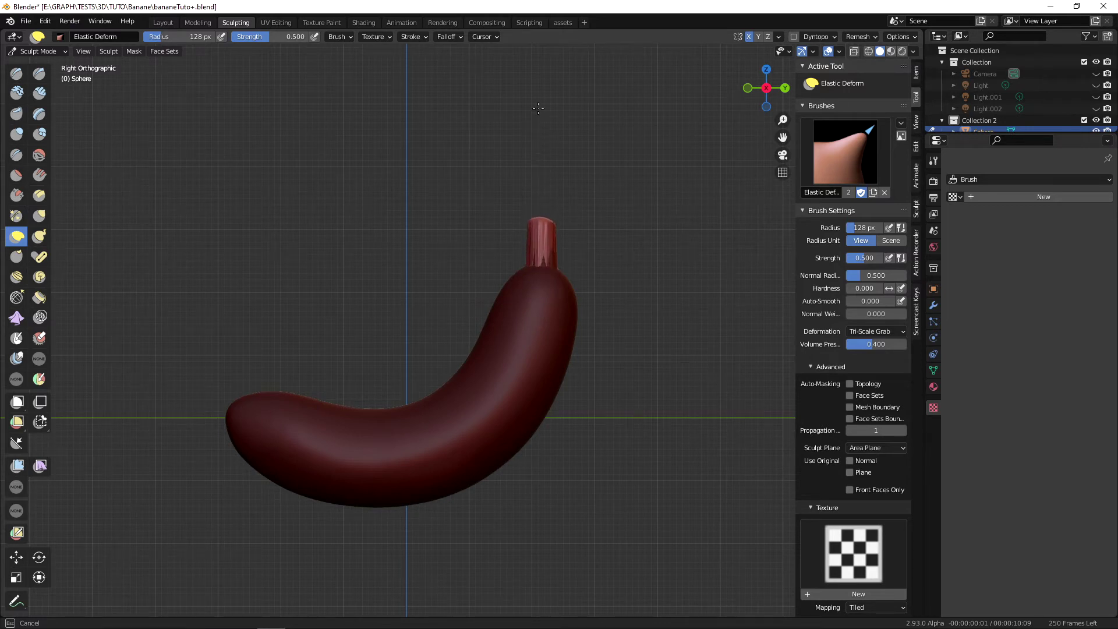
pyautogui.moveTo(538, 108); pyautogui.dragTo(549, 75)
pyautogui.moveTo(542, 207); pyautogui.dragTo(548, 173)
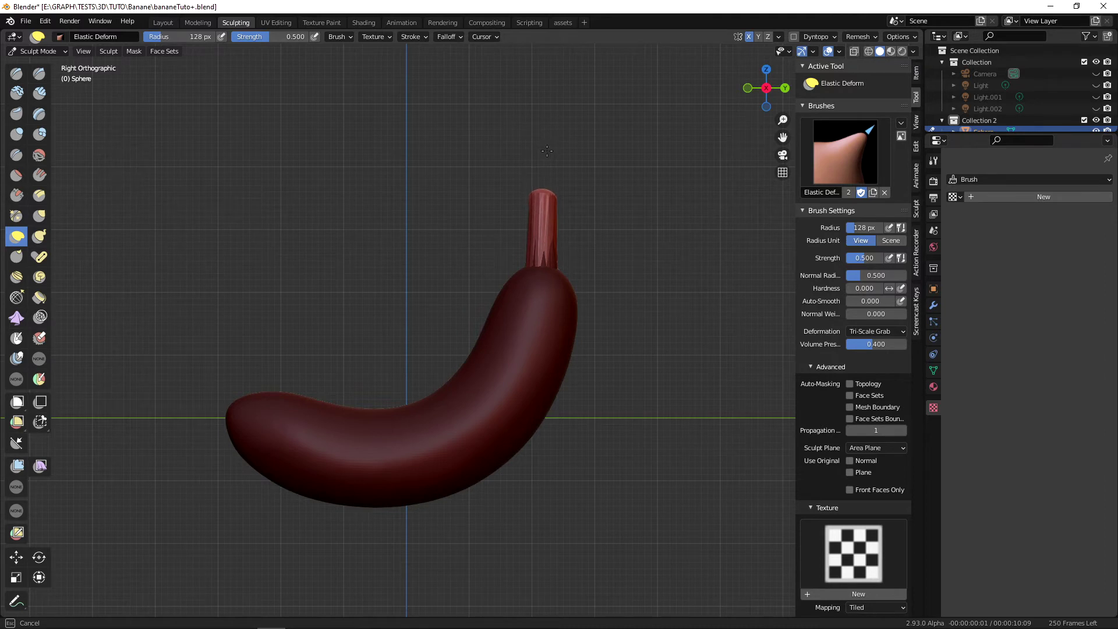
pyautogui.moveTo(547, 137); pyautogui.dragTo(546, 135)
pyautogui.moveTo(557, 196)
pyautogui.mouseDown()
pyautogui.moveTo(524, 197)
pyautogui.moveTo(546, 202)
pyautogui.moveTo(545, 221)
pyautogui.mouseUp()
pyautogui.scroll(-1, 613, 468)
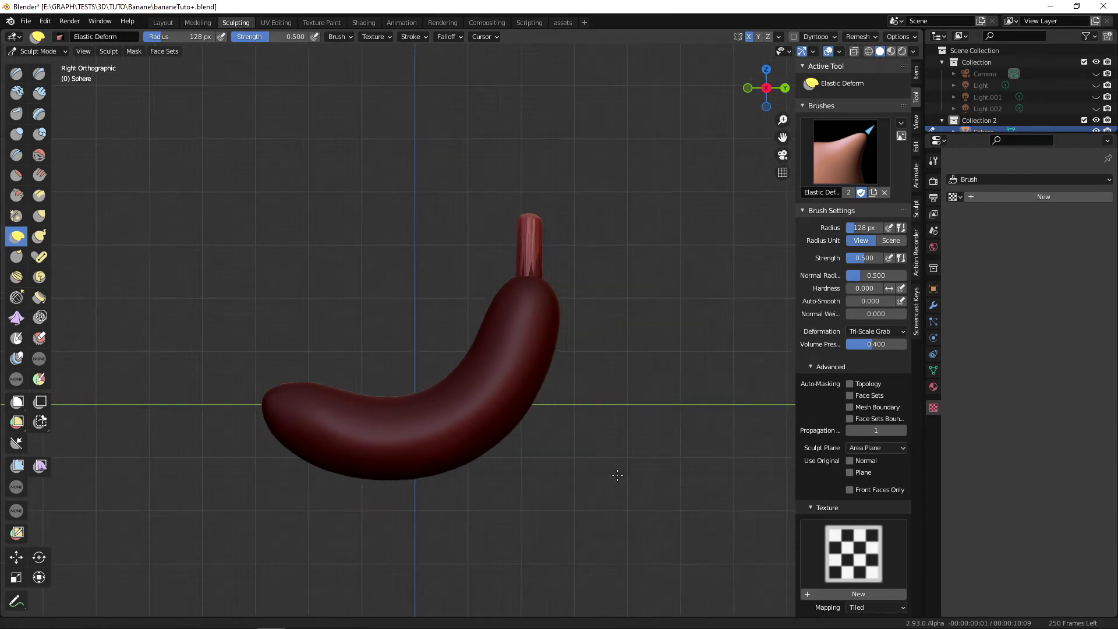
# - Clear the mask and show the wireframe to examine the stretched faces along the stem
pyautogui.moveTo(608, 465)
pyautogui.mouseDown(button='middle')
pyautogui.moveTo(559, 457)
pyautogui.moveTo(622, 443)
pyautogui.moveTo(641, 424)
pyautogui.moveTo(671, 282)
pyautogui.moveTo(559, 404)
pyautogui.mouseUp(button='middle')
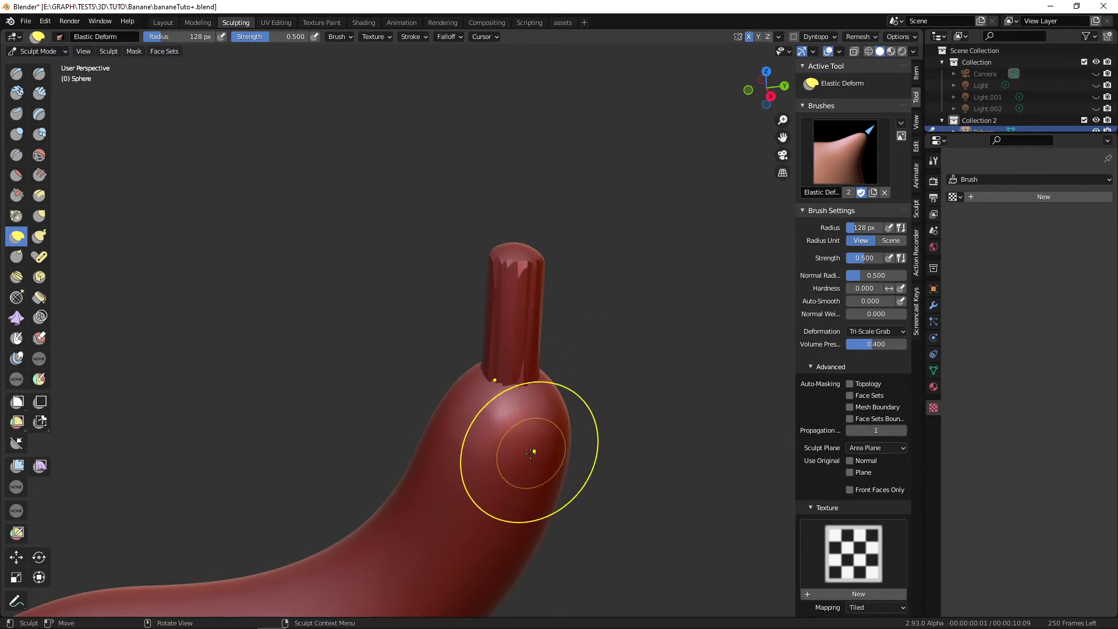
pyautogui.press('q')
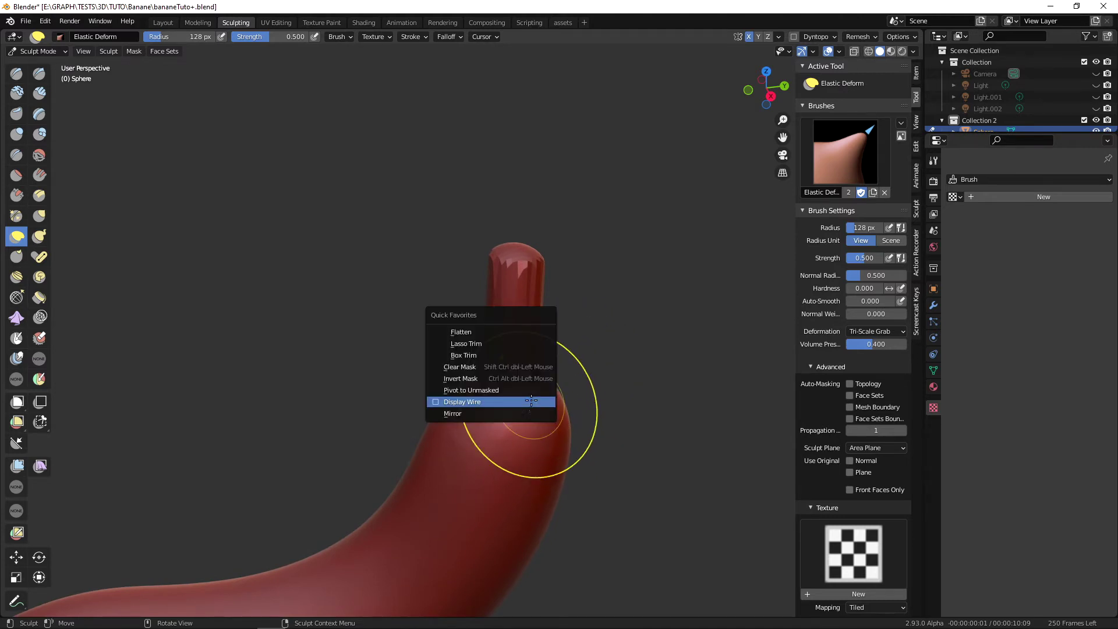
pyautogui.click(481, 401)
pyautogui.moveTo(569, 429); pyautogui.dragTo(511, 277, button='middle')
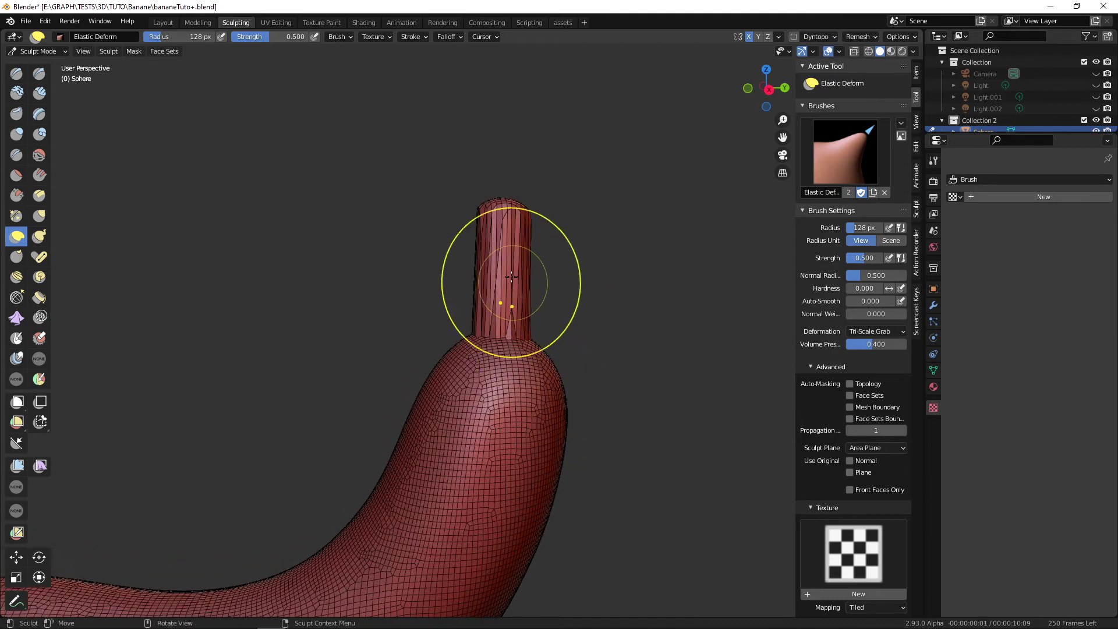
pyautogui.moveTo(562, 312)
pyautogui.keyDown('ctrl'); pyautogui.mouseDown(button='middle')
pyautogui.moveTo(581, 299)
pyautogui.moveTo(608, 305)
pyautogui.mouseUp(button='middle'); pyautogui.keyUp('ctrl')
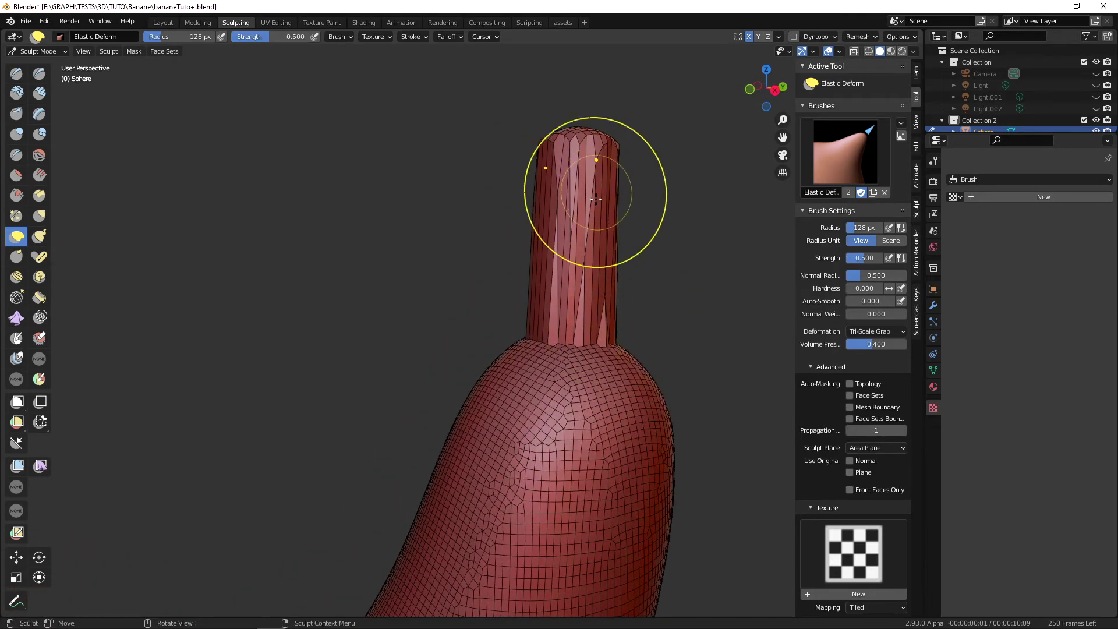
pyautogui.moveTo(598, 198); pyautogui.dragTo(467, 348, button='middle')
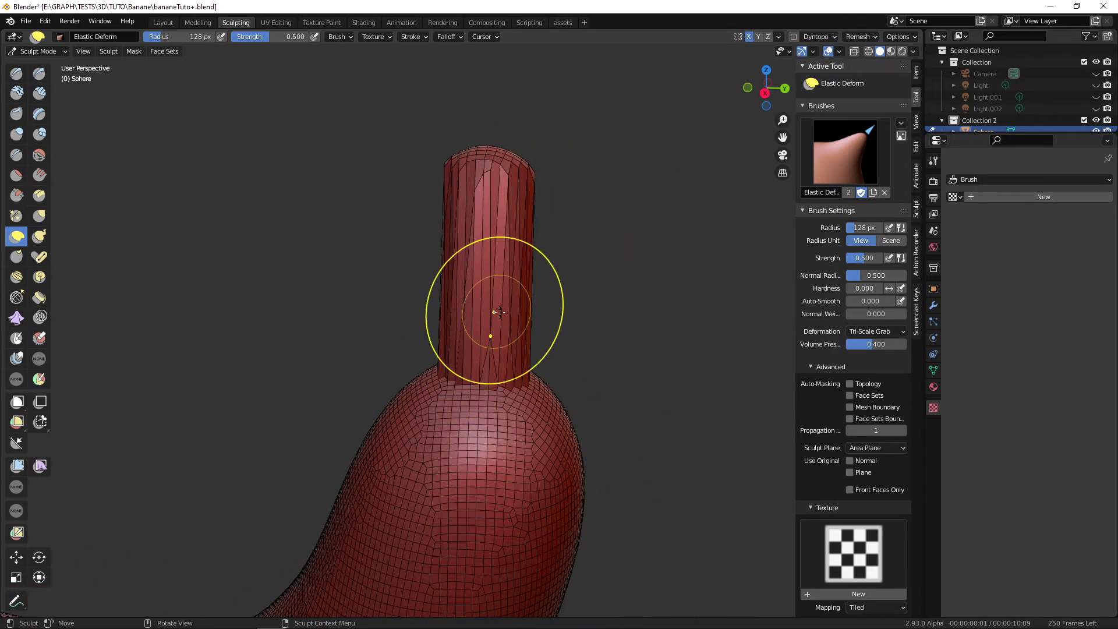
# - Try pulling the side of the stretched stem outward with Elastic Deform, undo it and look over the whole banana
pyautogui.moveTo(528, 287); pyautogui.dragTo(597, 275)
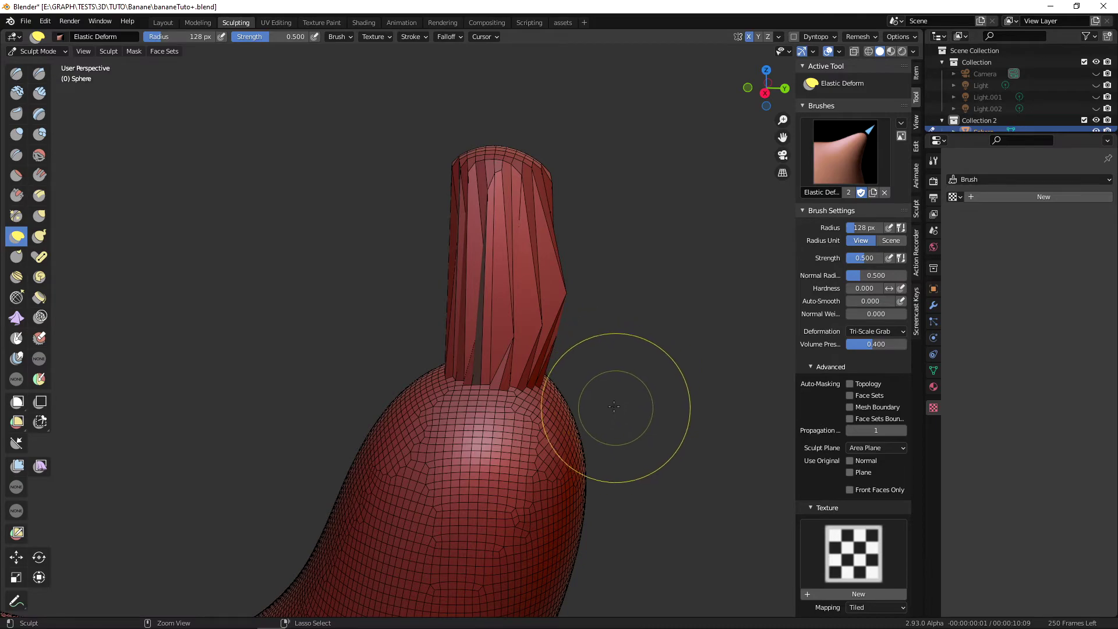
pyautogui.hotkey('ctrl', 'z')
pyautogui.moveTo(591, 375)
pyautogui.mouseDown(button='middle')
pyautogui.moveTo(557, 445)
pyautogui.moveTo(474, 292)
pyautogui.mouseUp(button='middle')
pyautogui.moveTo(545, 329)
pyautogui.mouseDown(button='middle')
pyautogui.moveTo(574, 315)
pyautogui.moveTo(617, 352)
pyautogui.moveTo(579, 429)
pyautogui.moveTo(576, 469)
pyautogui.mouseUp(button='middle')
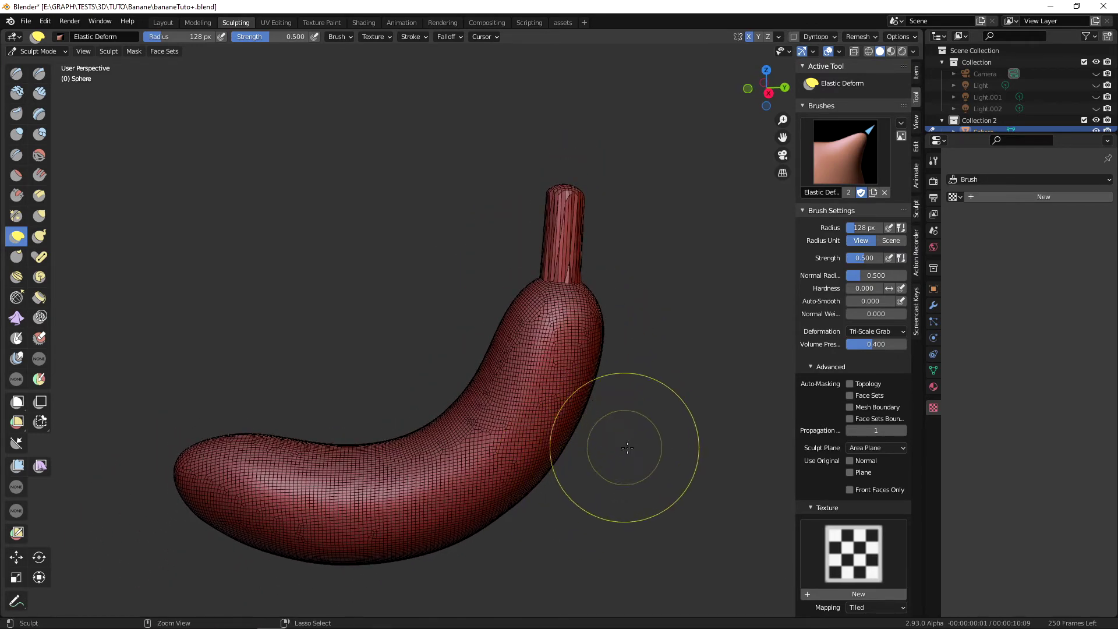
# - Remesh the banana for even faces along the stem and smooth the stem's junction with the body at 68 px brush radius
pyautogui.moveTo(676, 447); pyautogui.dragTo(571, 359, button='middle')
pyautogui.press('f')
pyautogui.click(559, 358)
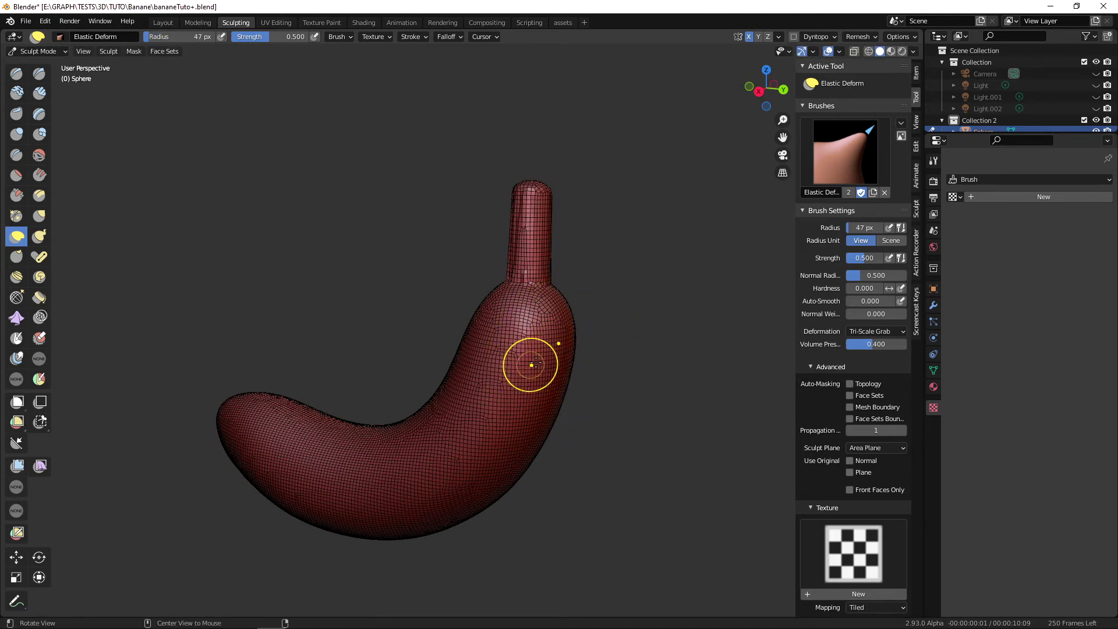
pyautogui.scroll(3, 579, 291)
pyautogui.moveTo(579, 291)
pyautogui.mouseDown(button='middle')
pyautogui.moveTo(593, 342)
pyautogui.moveTo(574, 256)
pyautogui.moveTo(449, 262)
pyautogui.moveTo(534, 335)
pyautogui.moveTo(611, 299)
pyautogui.moveTo(512, 358)
pyautogui.moveTo(429, 386)
pyautogui.moveTo(479, 387)
pyautogui.moveTo(599, 337)
pyautogui.moveTo(532, 400)
pyautogui.moveTo(555, 402)
pyautogui.mouseUp(button='middle')
pyautogui.press('f')
pyautogui.click(551, 389)
pyautogui.moveTo(535, 376); pyautogui.dragTo(534, 373)
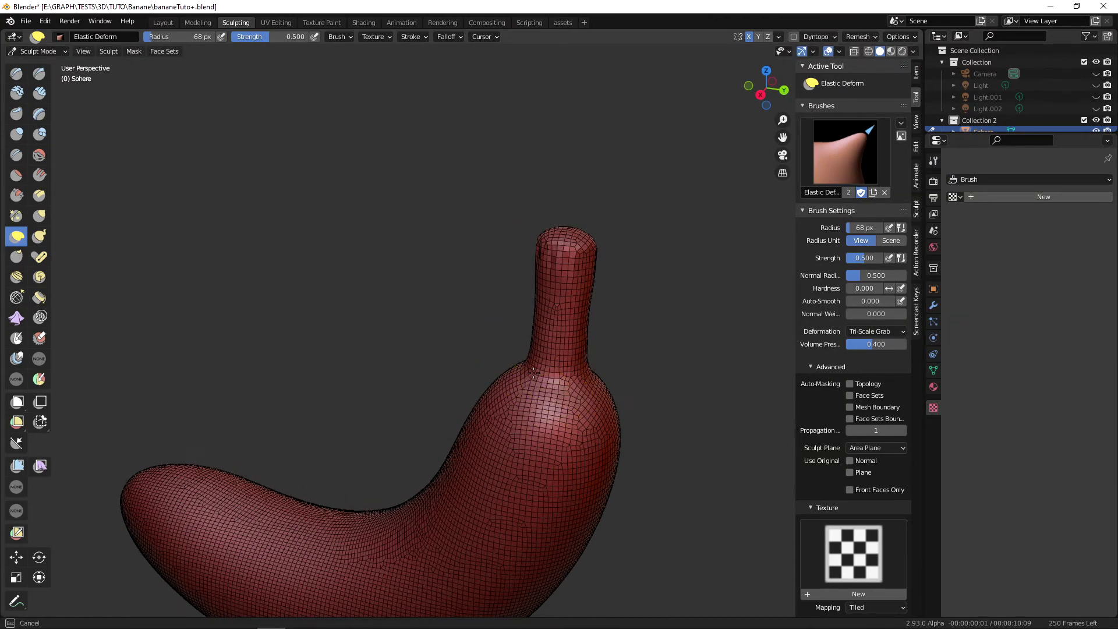
pyautogui.moveTo(578, 369)
pyautogui.mouseDown(button='middle')
pyautogui.moveTo(361, 369)
pyautogui.moveTo(594, 319)
pyautogui.mouseUp(button='middle')
pyautogui.moveTo(587, 262); pyautogui.dragTo(603, 265, button='middle')
pyautogui.moveTo(630, 304); pyautogui.dragTo(587, 449, button='middle')
# - Hide the wireframe display and show the banana in the right orthographic view
pyautogui.press('q')
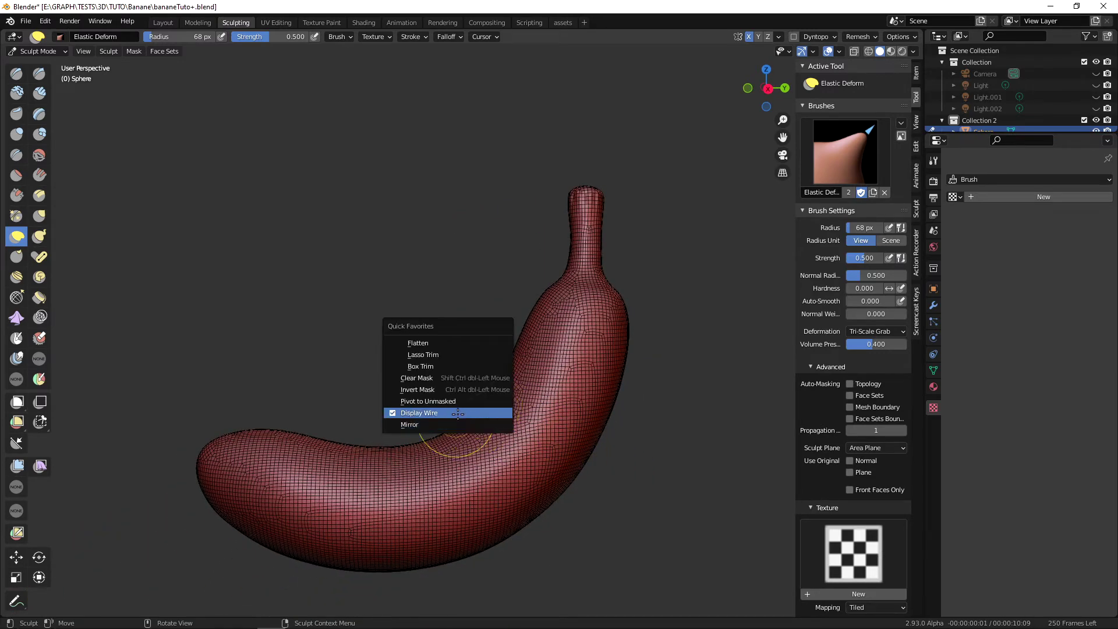
pyautogui.click(442, 413)
pyautogui.moveTo(443, 413); pyautogui.dragTo(577, 460, button='middle')
pyautogui.press('KP_3')
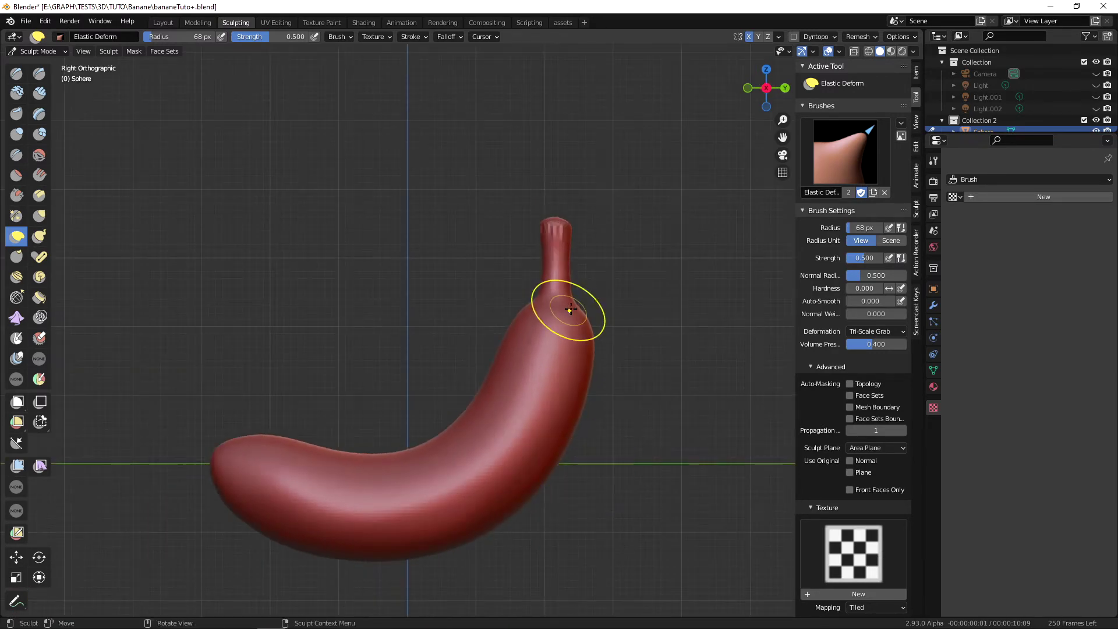
# - Flare the outer edge of the stem's end outward with Elastic Deform, reducing the brush radius to 39 px
pyautogui.keyDown('shift'); pyautogui.moveTo(601, 297); pyautogui.dragTo(616, 351, button='middle'); pyautogui.keyUp('shift')
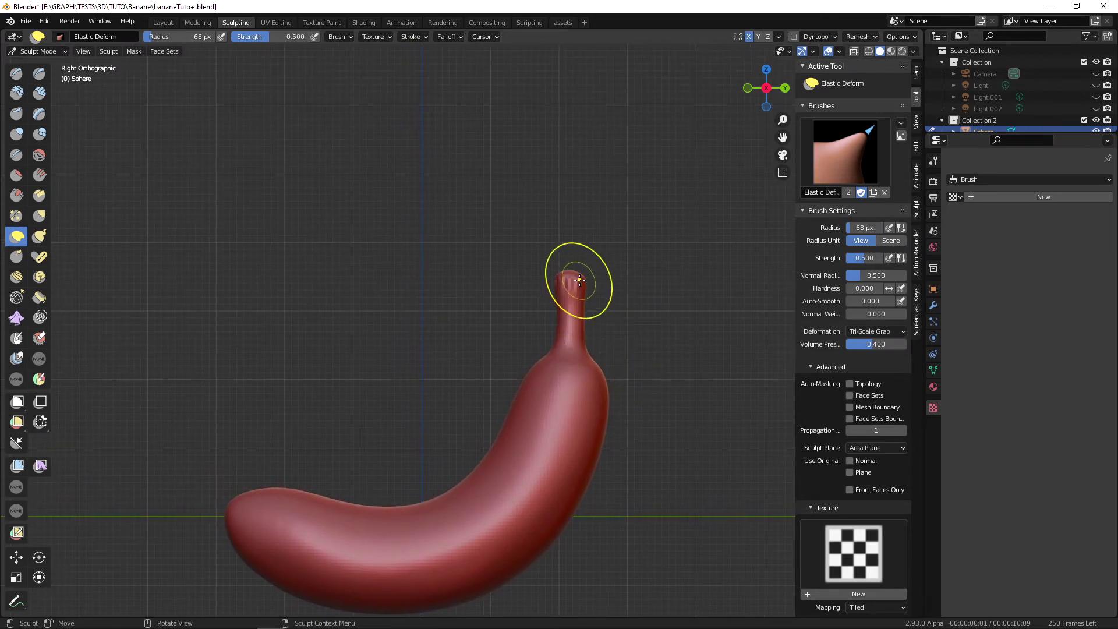
pyautogui.moveTo(582, 282); pyautogui.dragTo(597, 273)
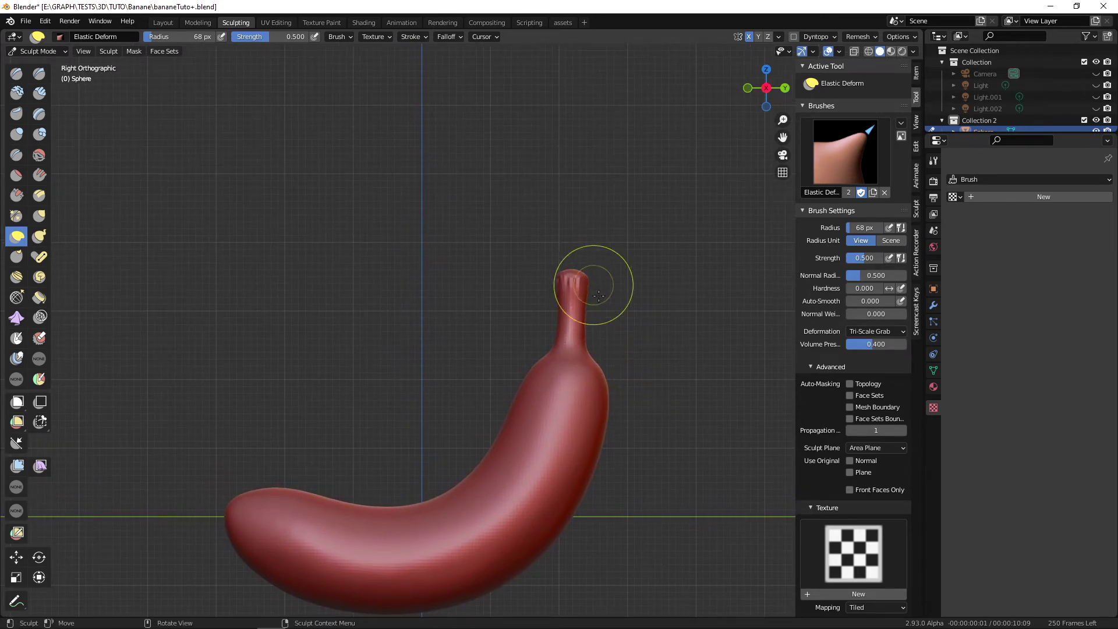
pyautogui.press('f')
pyautogui.click(571, 359)
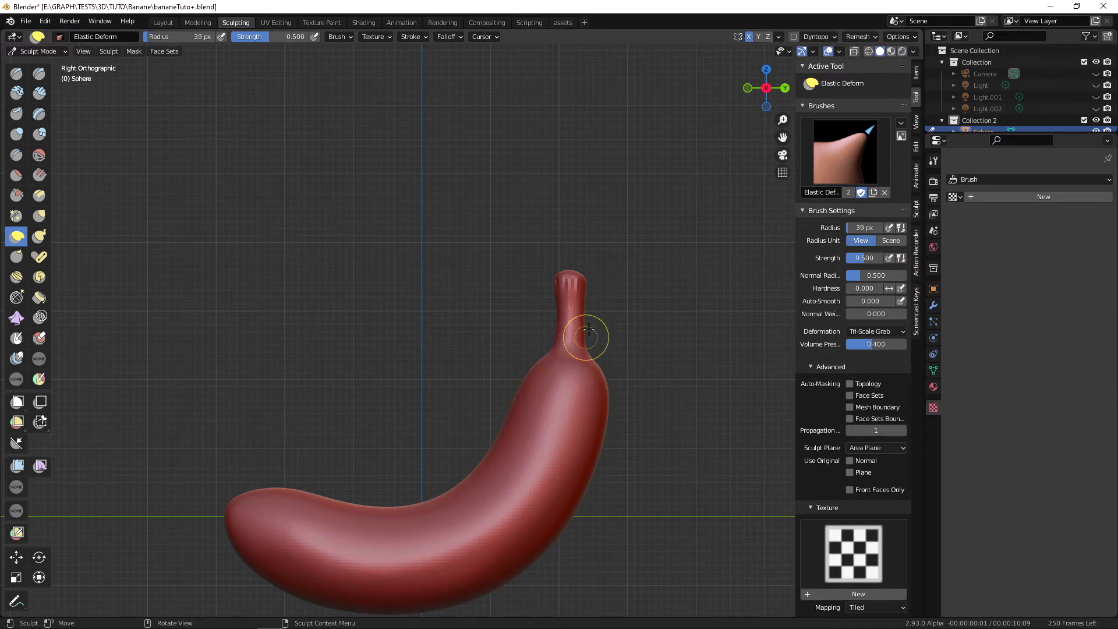
pyautogui.moveTo(583, 282)
pyautogui.mouseDown()
pyautogui.moveTo(567, 272)
pyautogui.moveTo(584, 265)
pyautogui.mouseUp()
pyautogui.moveTo(589, 275)
pyautogui.mouseDown(button='middle')
pyautogui.moveTo(704, 335)
pyautogui.moveTo(524, 292)
pyautogui.mouseUp(button='middle')
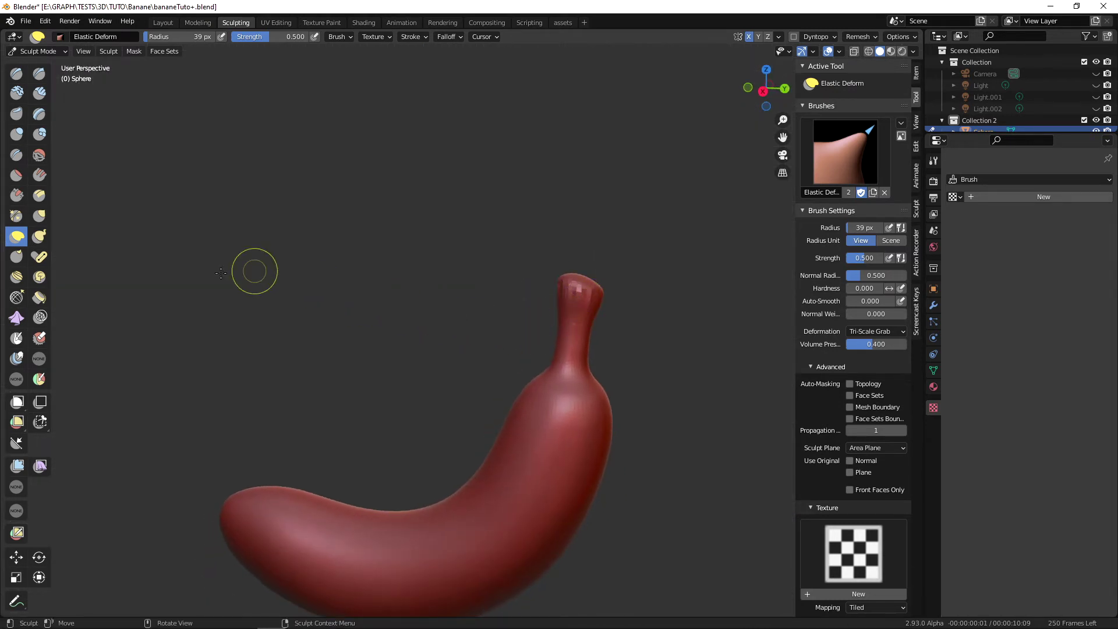
# - Widen both sides of the stem's end with the Grab brush at 75 px radius, undo the last pull and check the shape
pyautogui.click(41, 217)
pyautogui.moveTo(400, 287); pyautogui.dragTo(501, 288, button='middle')
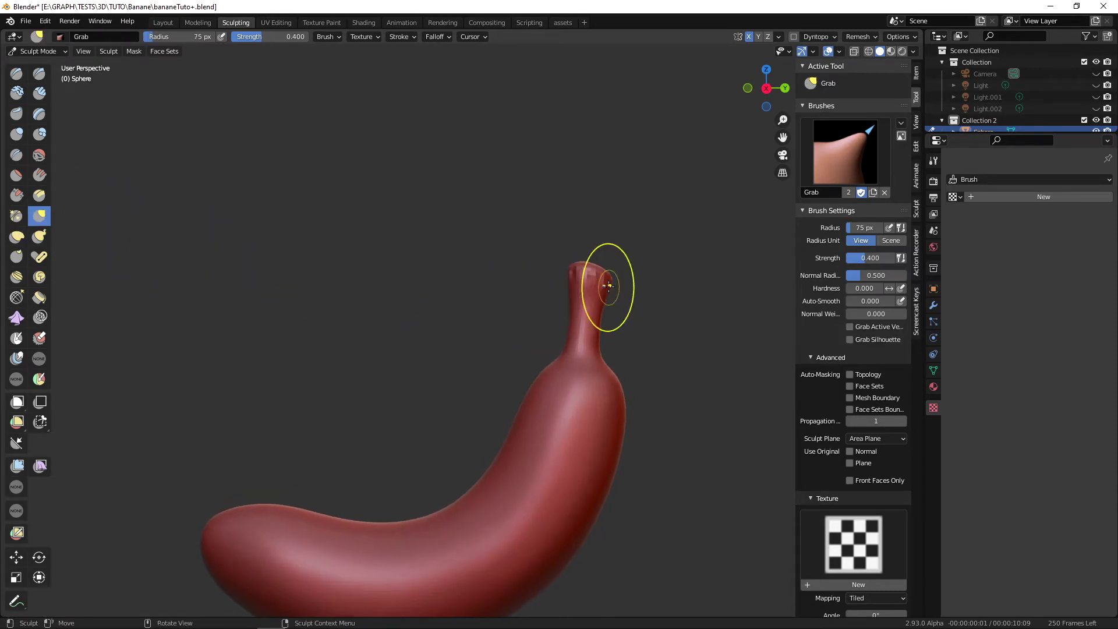
pyautogui.moveTo(605, 292); pyautogui.dragTo(615, 286)
pyautogui.moveTo(581, 305); pyautogui.dragTo(576, 335, button='middle')
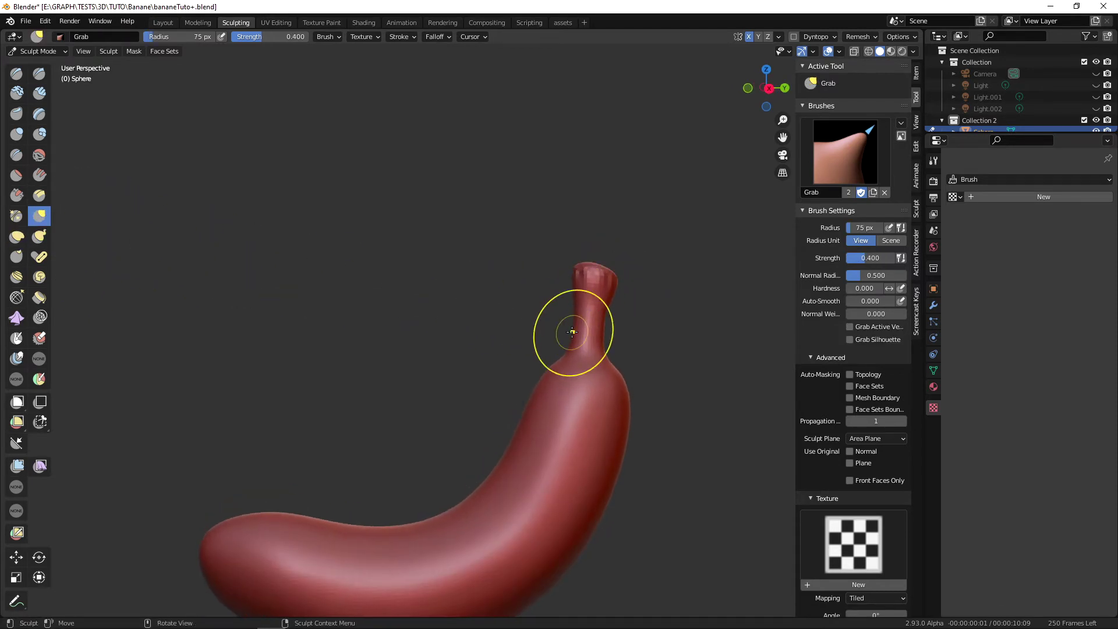
pyautogui.press('KP_3')
pyautogui.moveTo(565, 274); pyautogui.dragTo(557, 273)
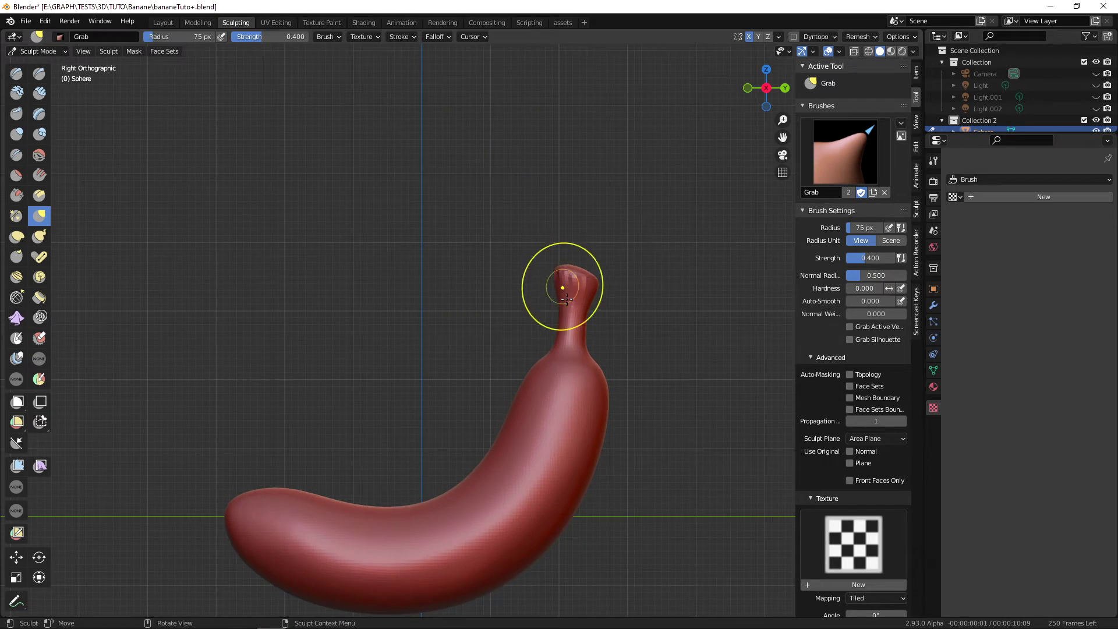
pyautogui.moveTo(570, 330); pyautogui.dragTo(586, 299)
pyautogui.hotkey('ctrl', 'z')
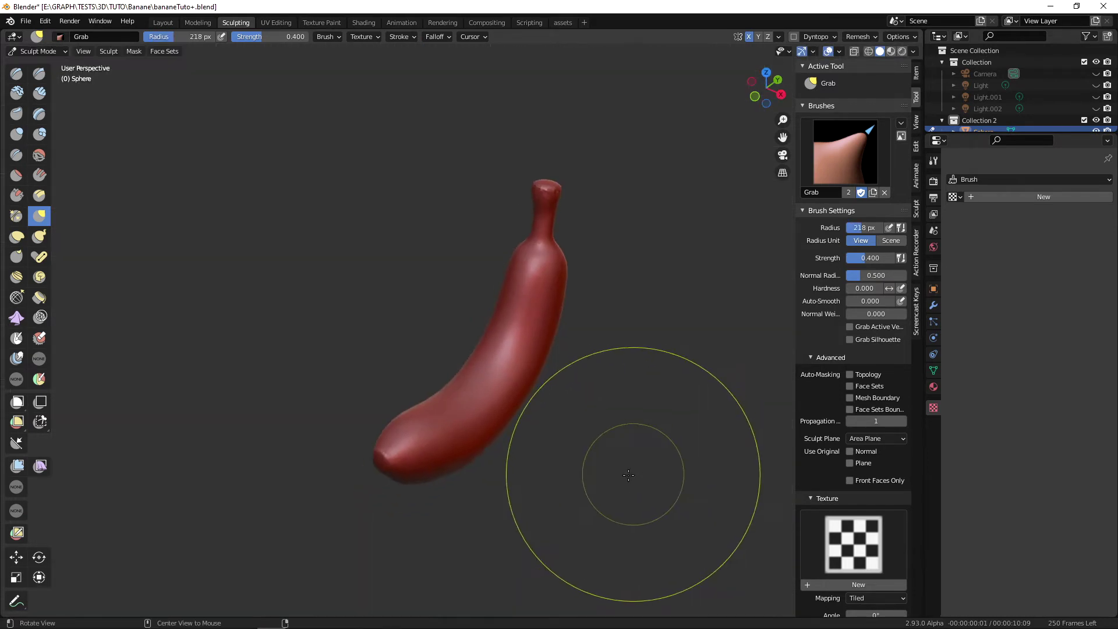
pyautogui.moveTo(633, 474); pyautogui.dragTo(553, 440, button='middle')
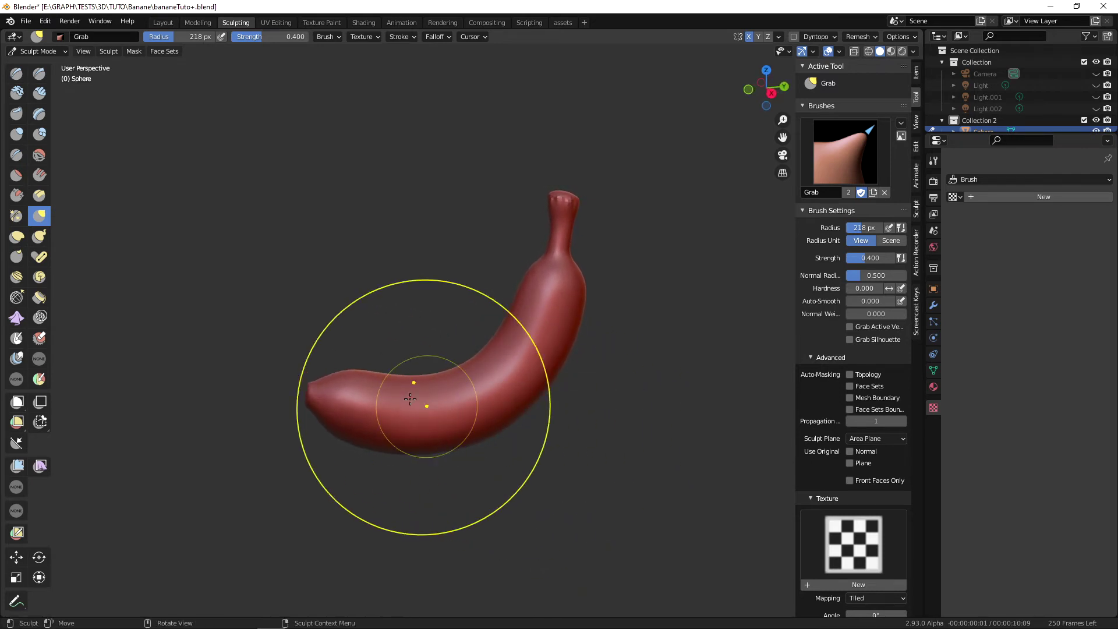
# - Switch to the Clay brush and try a long stroke in Subtract direction along the banana's side, undoing it
pyautogui.click(18, 93)
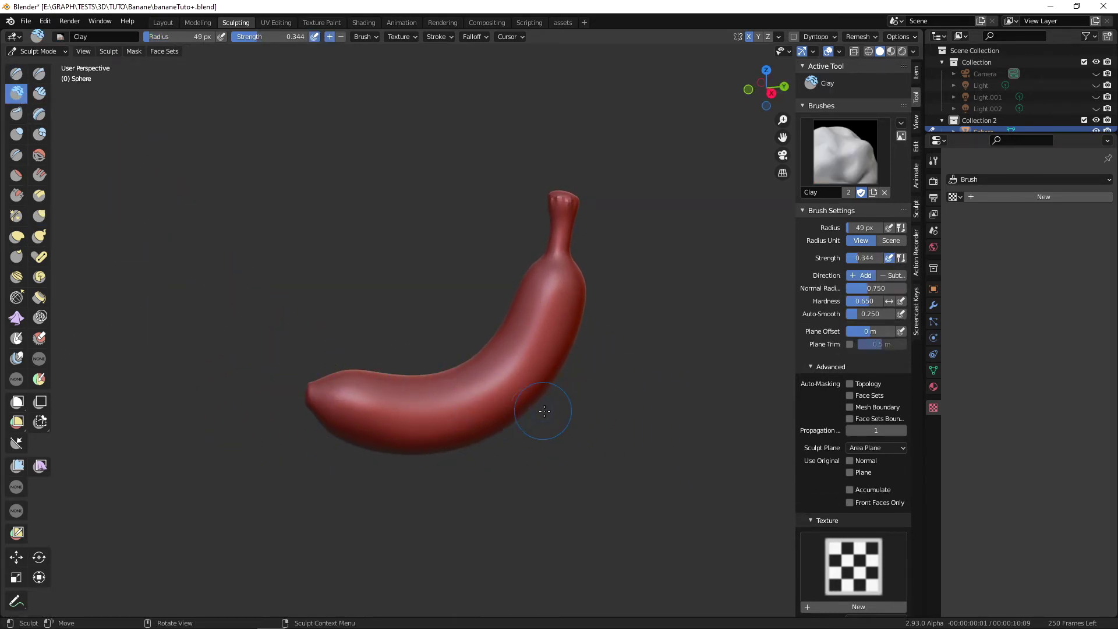
pyautogui.moveTo(549, 443); pyautogui.dragTo(467, 438, button='middle')
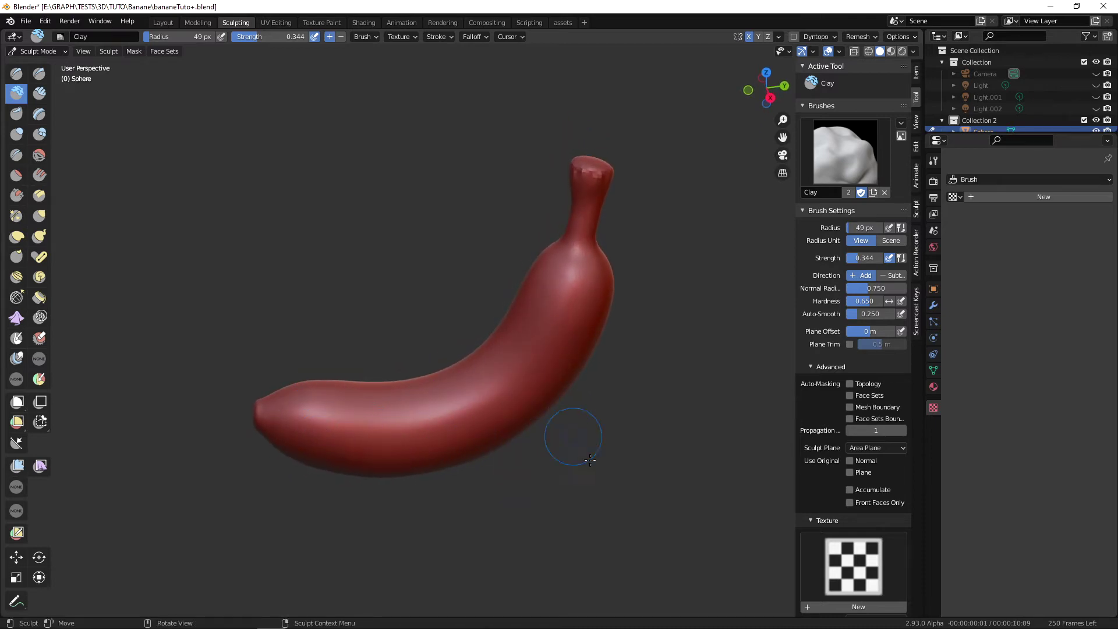
pyautogui.moveTo(663, 410); pyautogui.dragTo(580, 467, button='middle')
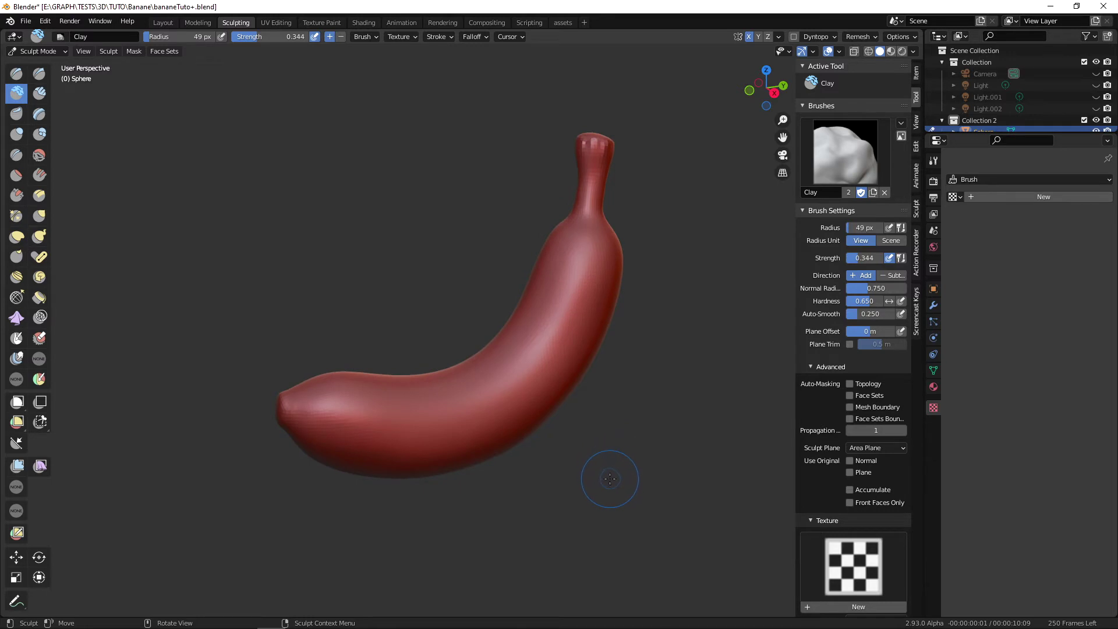
pyautogui.moveTo(620, 370); pyautogui.dragTo(627, 390, button='middle')
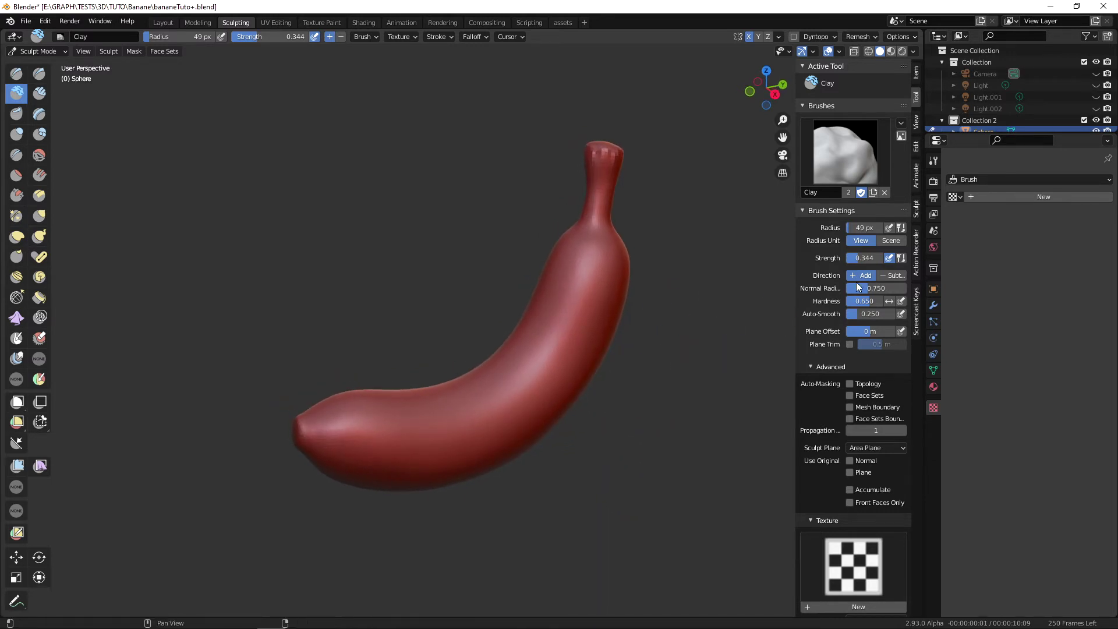
pyautogui.click(891, 275)
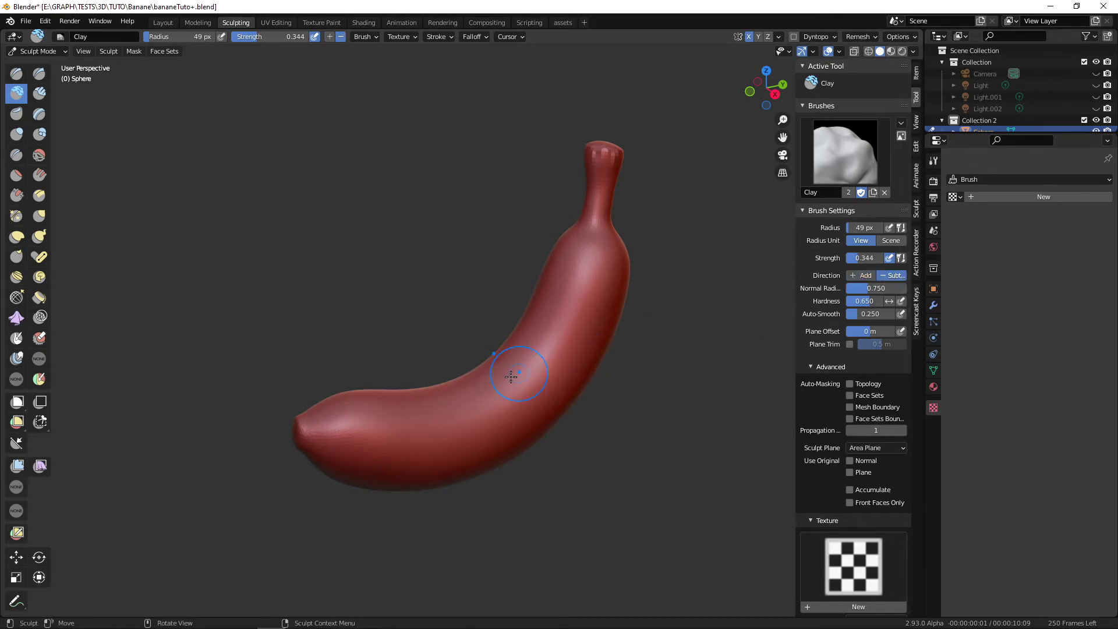
pyautogui.moveTo(443, 420); pyautogui.dragTo(585, 333)
pyautogui.hotkey('ctrl', 'z')
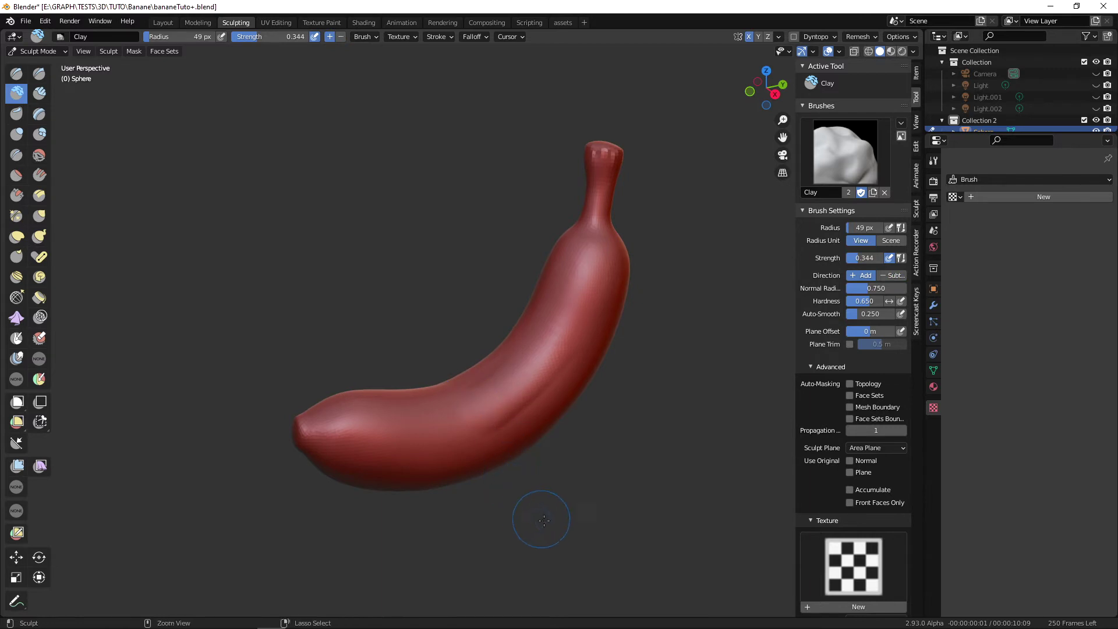
# - Try building up material across the banana's middle with the Clay brush in Add direction and undo it
pyautogui.moveTo(593, 485); pyautogui.dragTo(809, 323, button='middle')
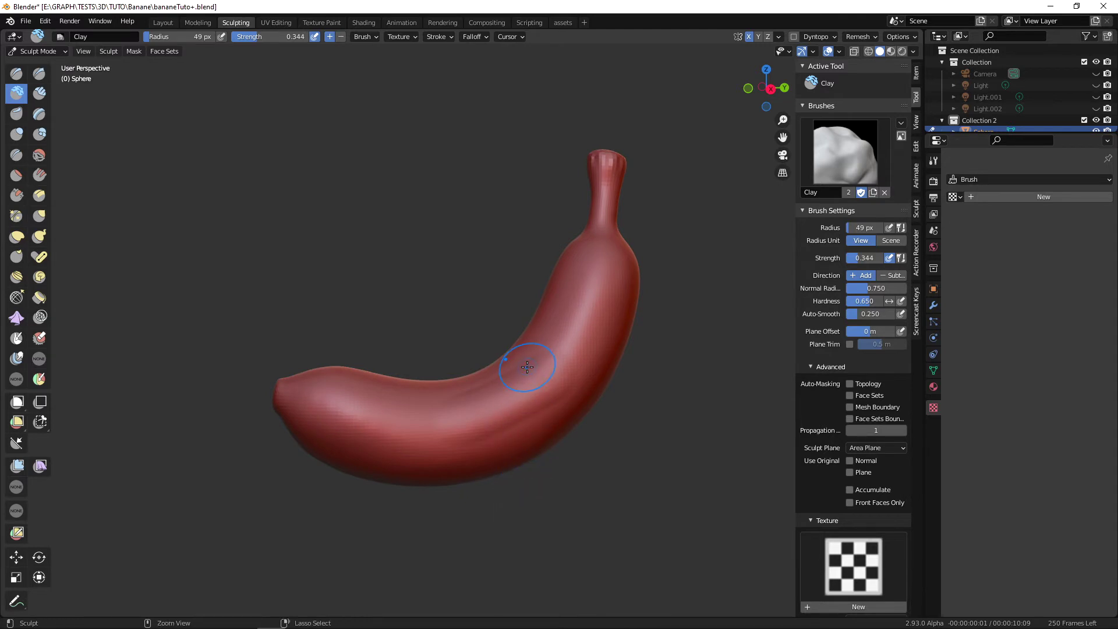
pyautogui.moveTo(527, 366); pyautogui.dragTo(483, 443)
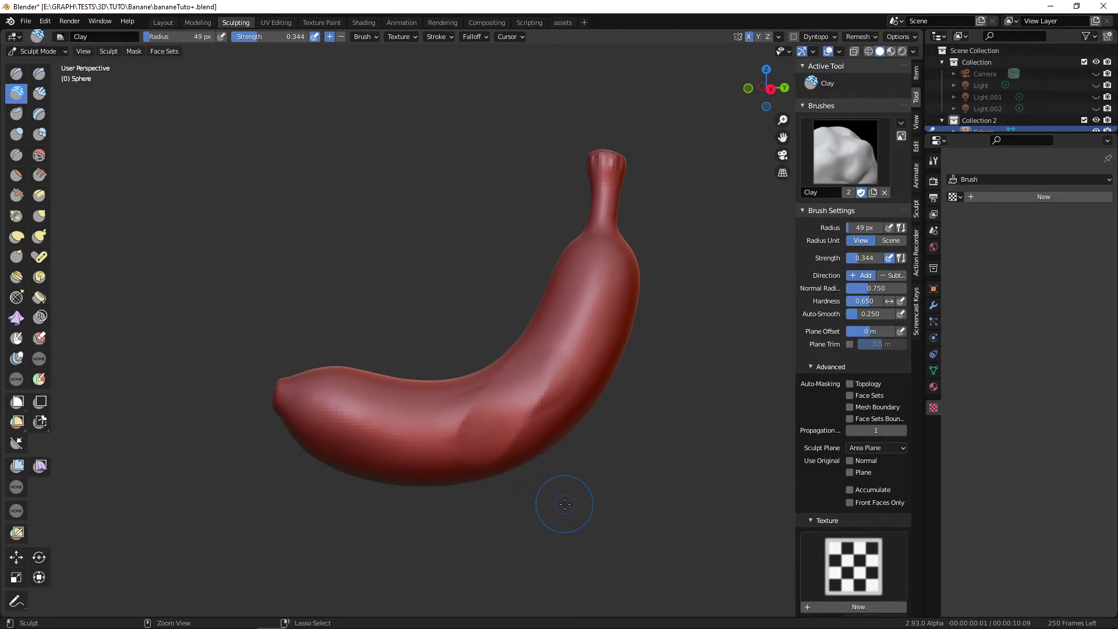
pyautogui.hotkey('ctrl', 'z')
# - Try carving strokes across the banana's middle with the Clay direction on Subtract, undo them and return the direction to Add
pyautogui.click(891, 274)
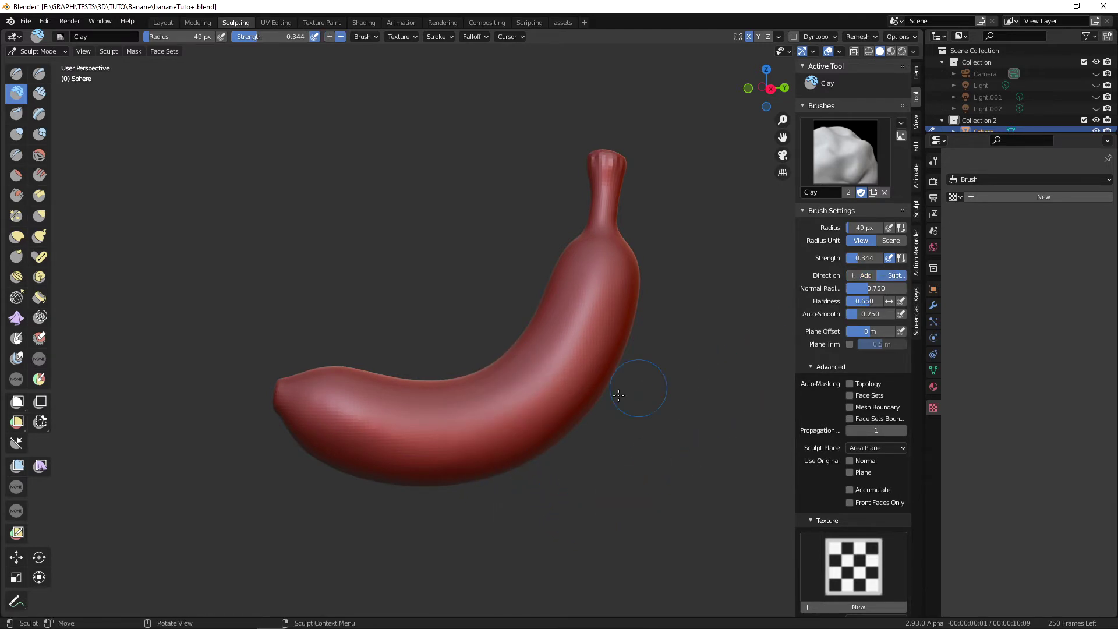
pyautogui.moveTo(537, 369); pyautogui.dragTo(505, 447)
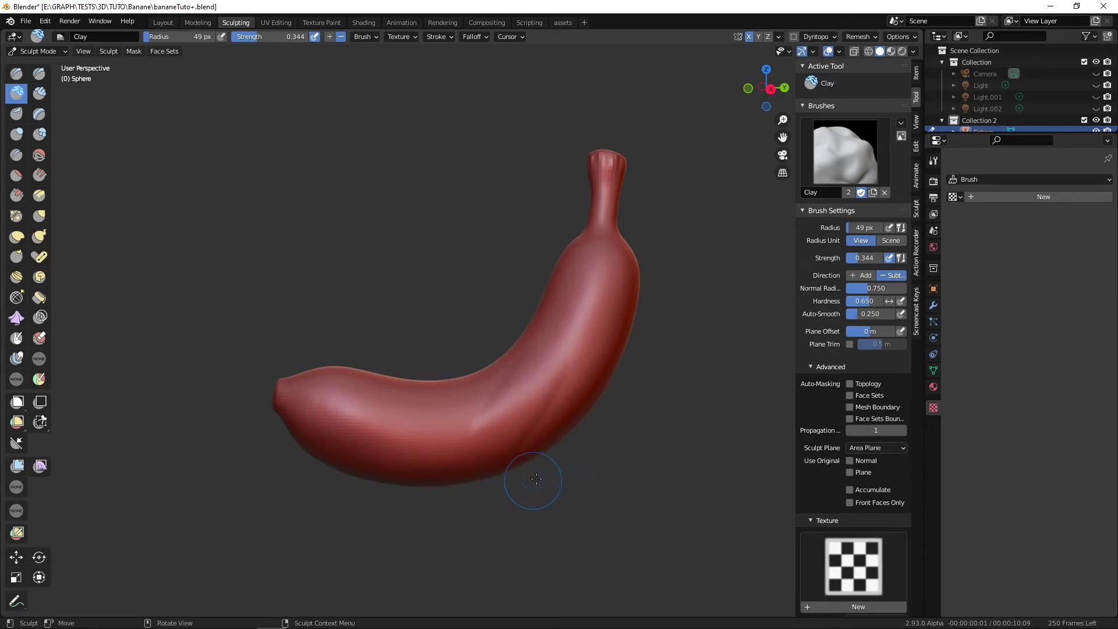
pyautogui.moveTo(536, 479); pyautogui.dragTo(550, 486, button='middle')
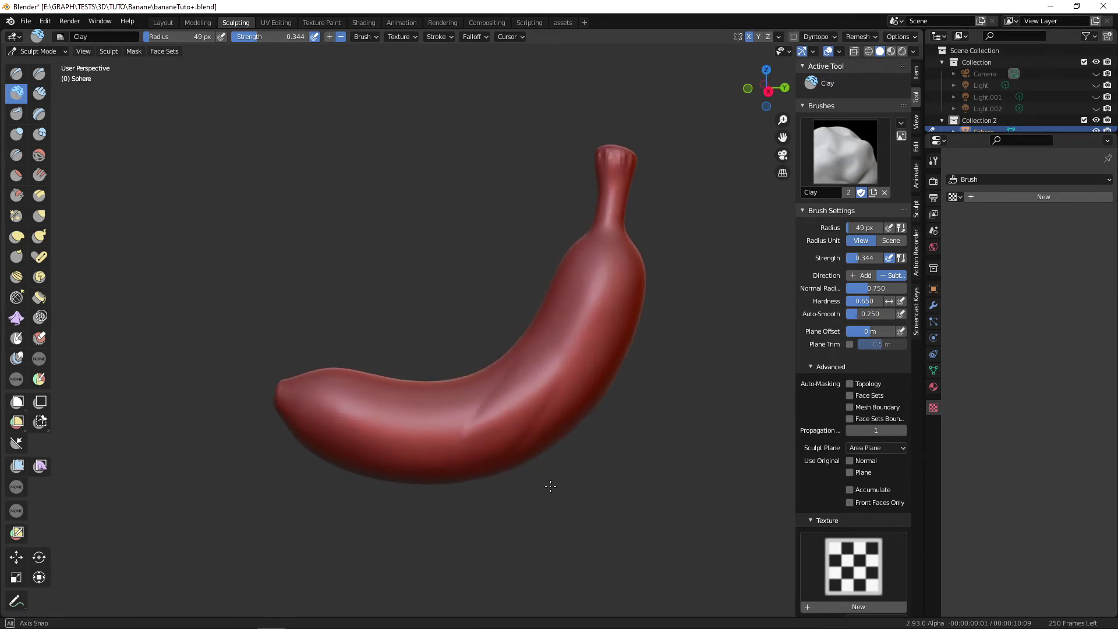
pyautogui.hotkey('ctrl', 'z')
pyautogui.moveTo(542, 372); pyautogui.dragTo(514, 453)
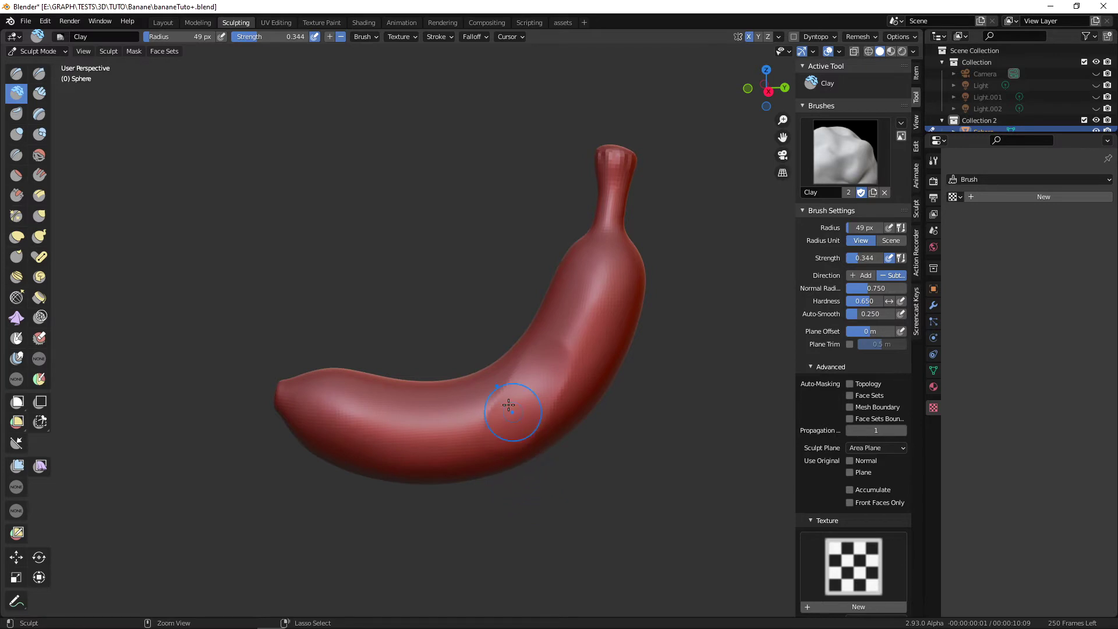
pyautogui.hotkey('ctrl', 'z')
pyautogui.moveTo(576, 507); pyautogui.dragTo(592, 493, button='middle')
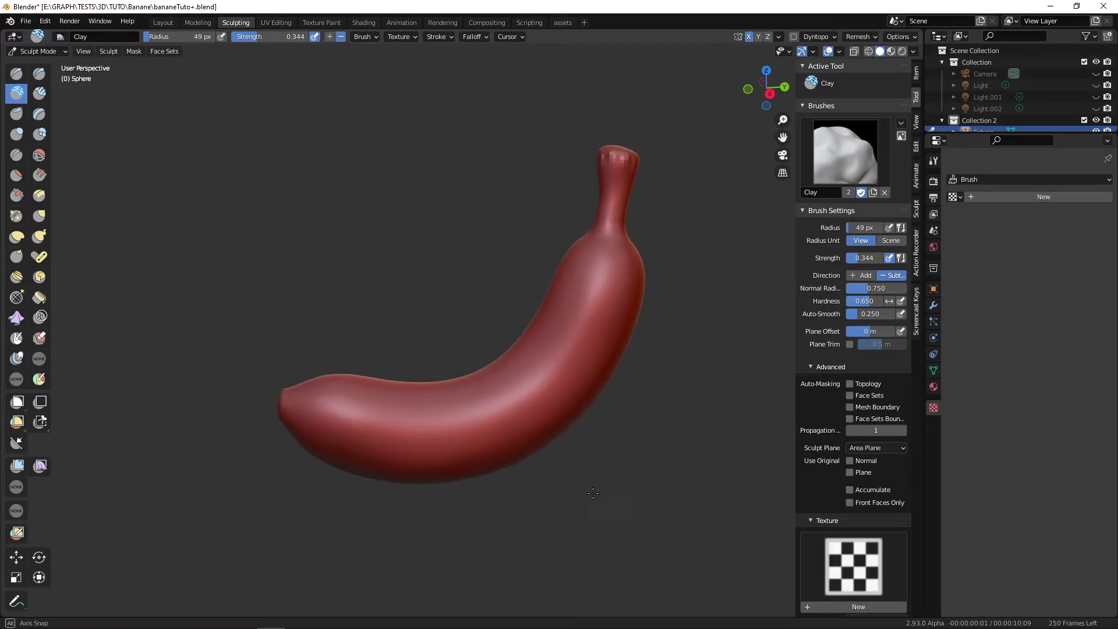
pyautogui.click(860, 275)
# - Carve flat faces along the banana's side with the Clay brush inverted to subtract at 74 px radius, undoing the last stroke
pyautogui.moveTo(704, 357)
pyautogui.mouseDown(button='middle')
pyautogui.moveTo(657, 407)
pyautogui.moveTo(650, 448)
pyautogui.moveTo(559, 441)
pyautogui.mouseUp(button='middle')
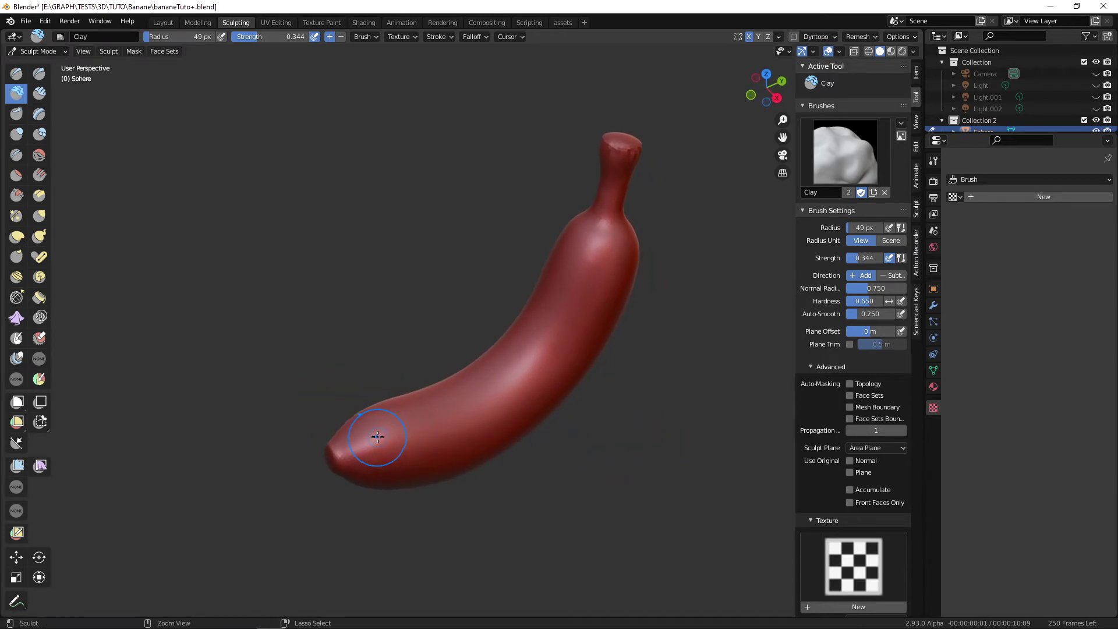
pyautogui.moveTo(377, 436); pyautogui.dragTo(548, 379, button='middle')
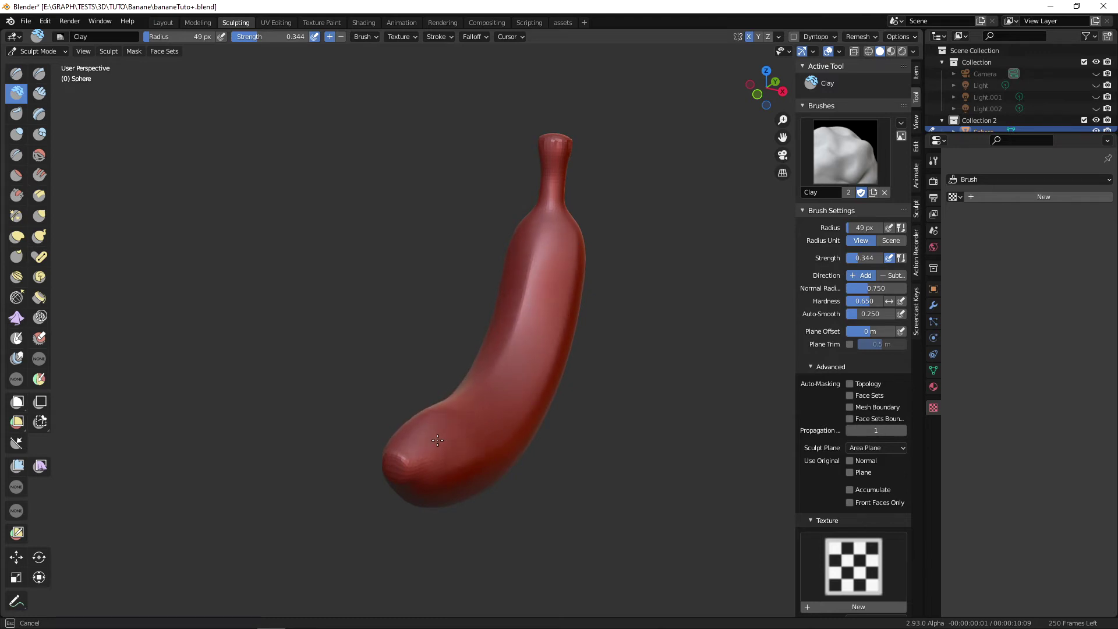
pyautogui.moveTo(437, 441)
pyautogui.mouseDown(button='middle')
pyautogui.moveTo(534, 513)
pyautogui.moveTo(505, 358)
pyautogui.moveTo(554, 394)
pyautogui.moveTo(420, 431)
pyautogui.mouseUp(button='middle')
pyautogui.press('ctrl')
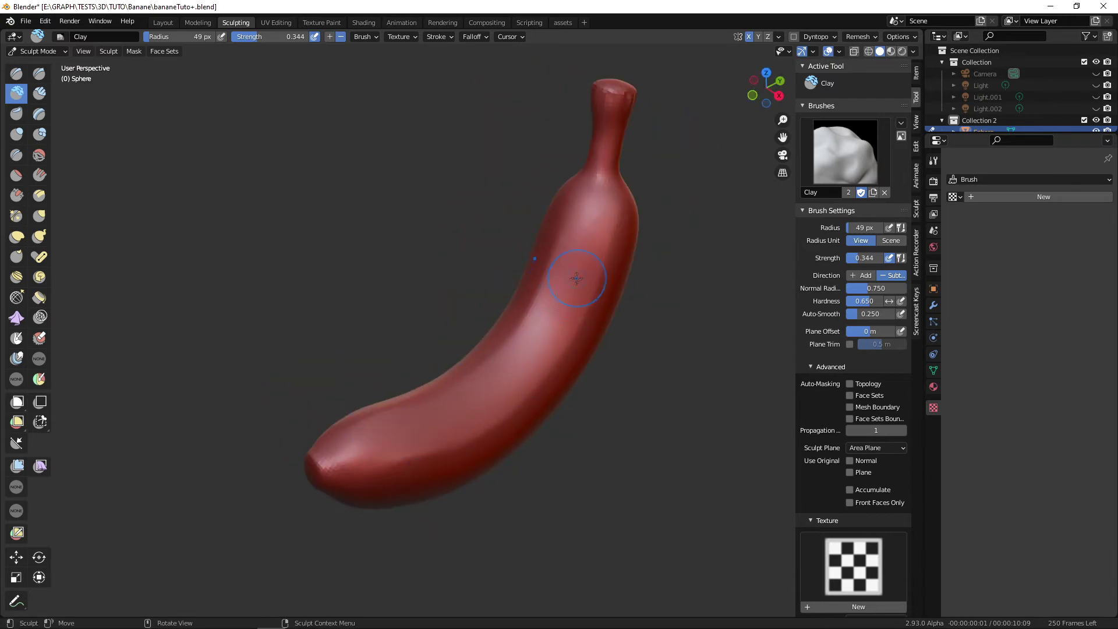
pyautogui.moveTo(576, 278)
pyautogui.mouseDown(button='middle')
pyautogui.moveTo(690, 322)
pyautogui.moveTo(559, 297)
pyautogui.moveTo(524, 273)
pyautogui.mouseUp(button='middle')
pyautogui.press('f')
pyautogui.click(568, 256)
pyautogui.moveTo(326, 349)
pyautogui.mouseDown(button='middle')
pyautogui.moveTo(298, 368)
pyautogui.moveTo(459, 404)
pyautogui.moveTo(529, 396)
pyautogui.moveTo(561, 375)
pyautogui.moveTo(561, 350)
pyautogui.moveTo(624, 393)
pyautogui.mouseUp(button='middle')
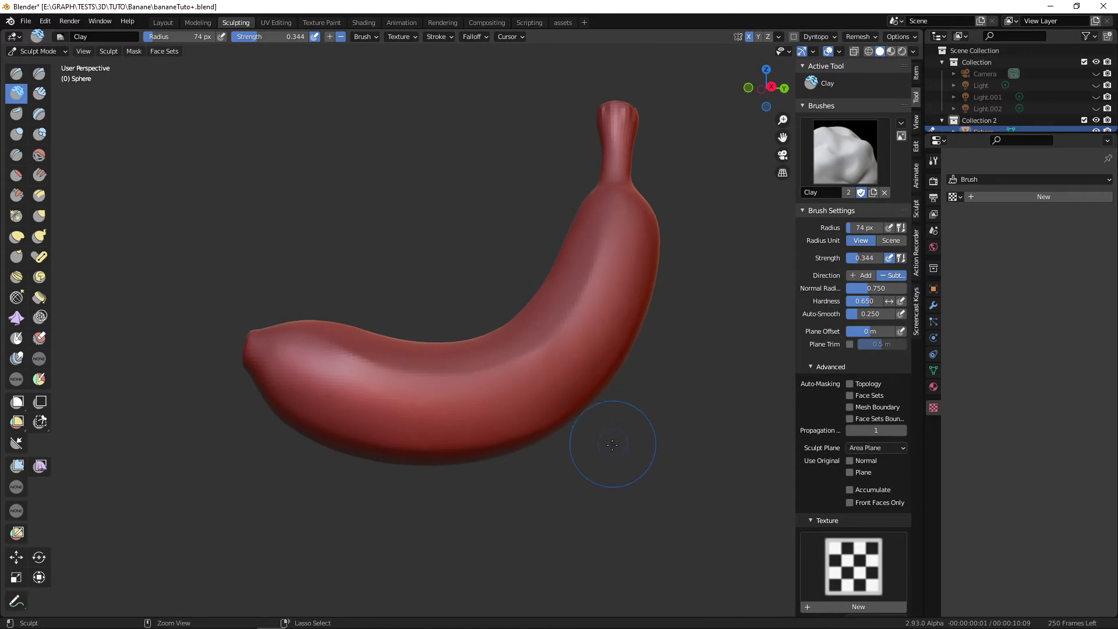
pyautogui.hotkey('ctrl', 'z')
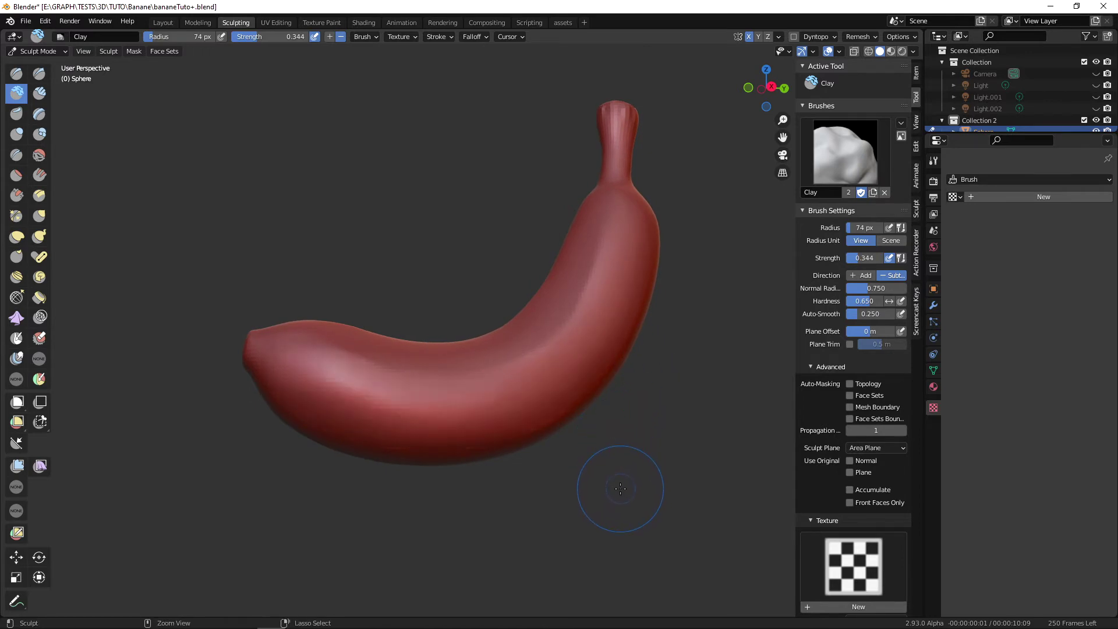
# - Turn off pen pressure for the Clay brush's strength and lower the strength to 0.307
pyautogui.moveTo(624, 482); pyautogui.dragTo(610, 469, button='middle')
pyautogui.click(314, 37)
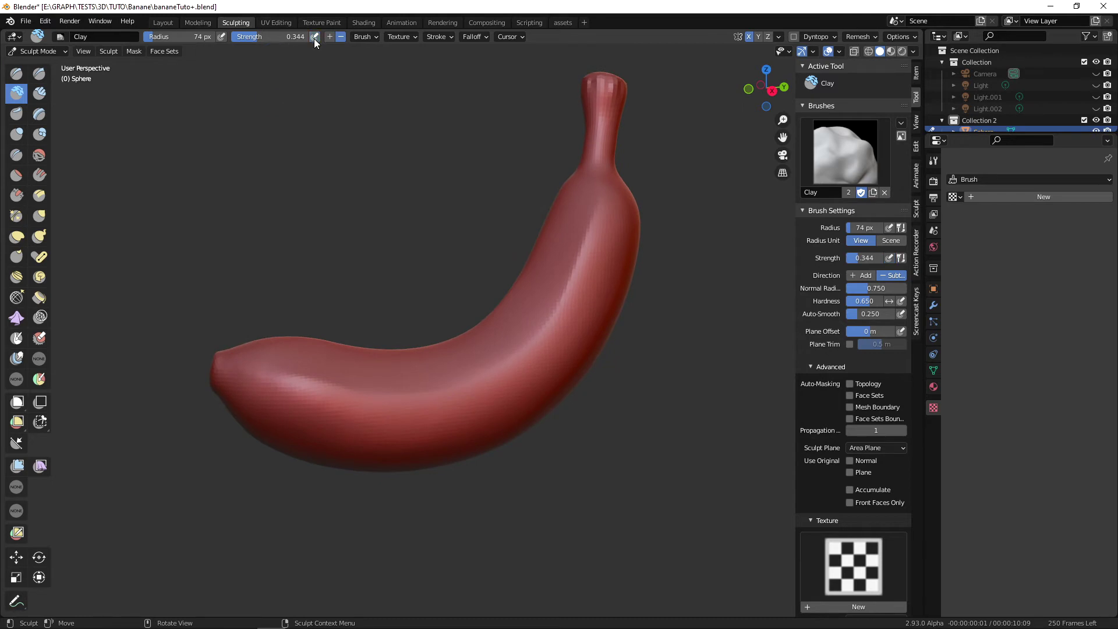
pyautogui.moveTo(259, 39); pyautogui.dragTo(252, 39)
pyautogui.moveTo(559, 372); pyautogui.dragTo(568, 385, button='middle')
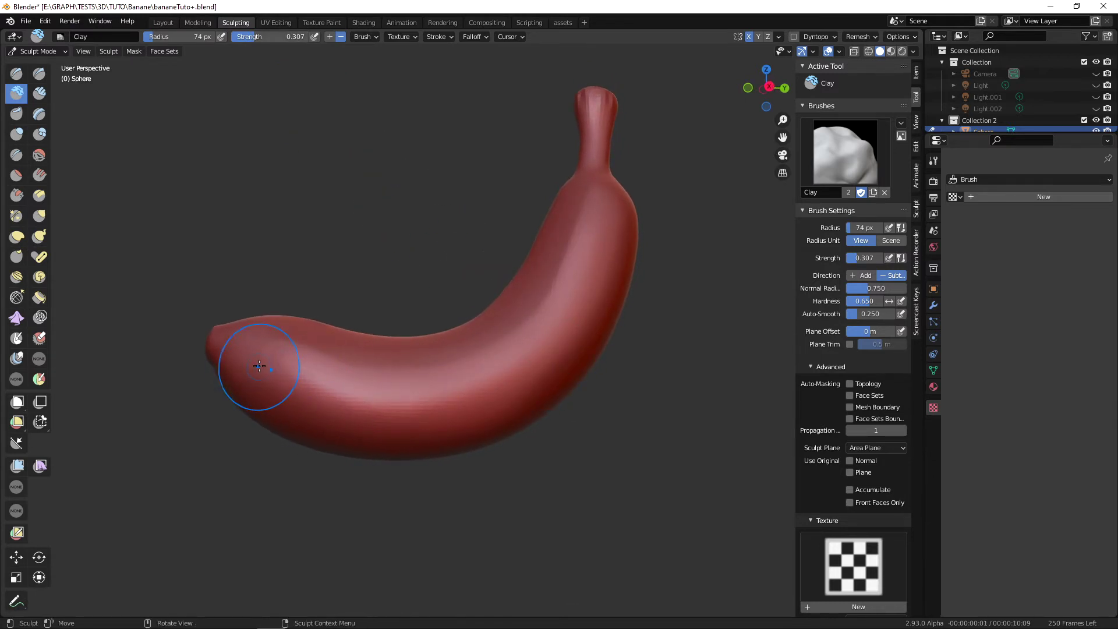
# - Carve a long flat face with subtracting Clay strokes along the banana's side from the tip towards the stem, and turn to its underside
pyautogui.moveTo(259, 366)
pyautogui.mouseDown()
pyautogui.moveTo(375, 404)
pyautogui.moveTo(489, 387)
pyautogui.moveTo(552, 353)
pyautogui.mouseUp()
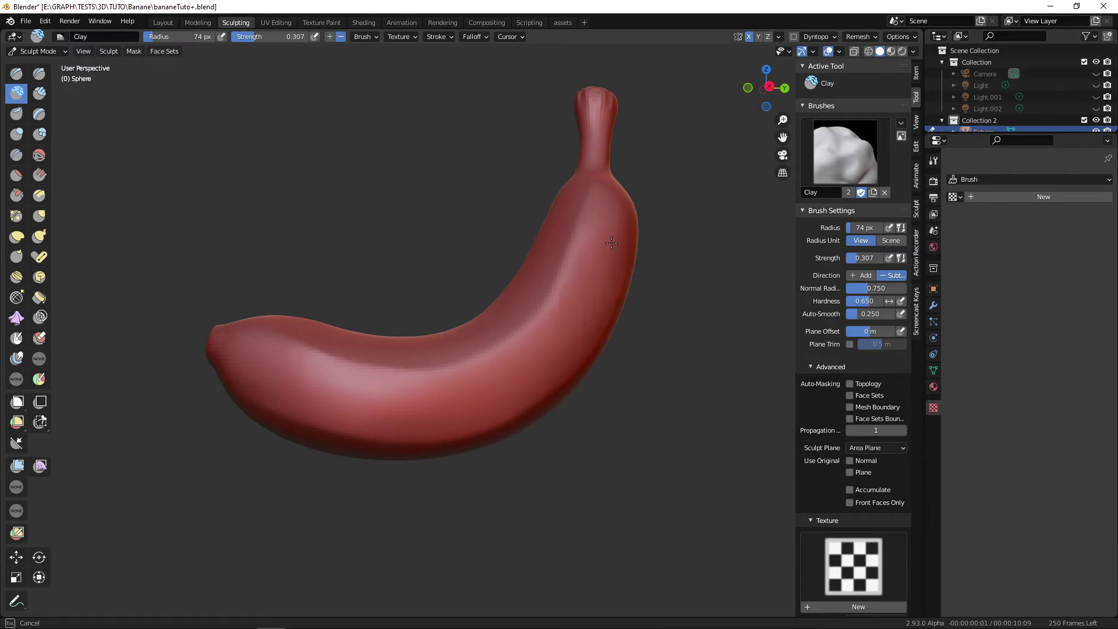
pyautogui.moveTo(623, 196)
pyautogui.mouseDown(button='middle')
pyautogui.moveTo(673, 404)
pyautogui.moveTo(571, 352)
pyautogui.mouseUp(button='middle')
pyautogui.keyDown('alt'); pyautogui.moveTo(571, 352); pyautogui.dragTo(690, 232); pyautogui.keyUp('alt')
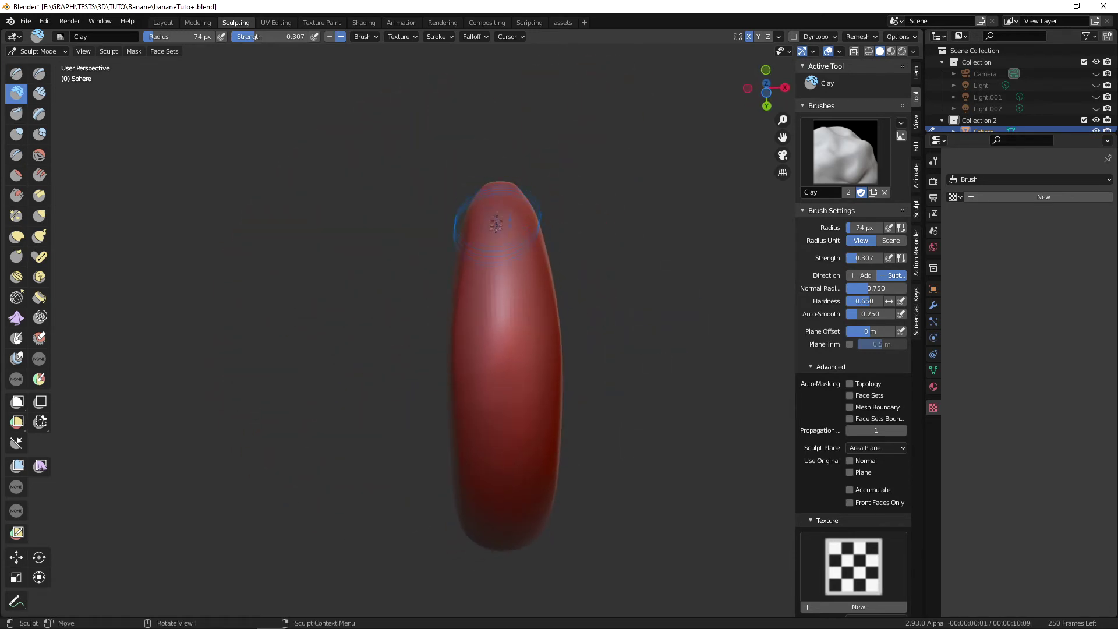
# - Enlarge the Clay brush to 87 px and carve a flat face on the banana's underside with subtracting strokes
pyautogui.press('f')
pyautogui.click(507, 225)
pyautogui.moveTo(503, 227); pyautogui.dragTo(502, 216)
pyautogui.moveTo(507, 418); pyautogui.dragTo(518, 558, button='middle')
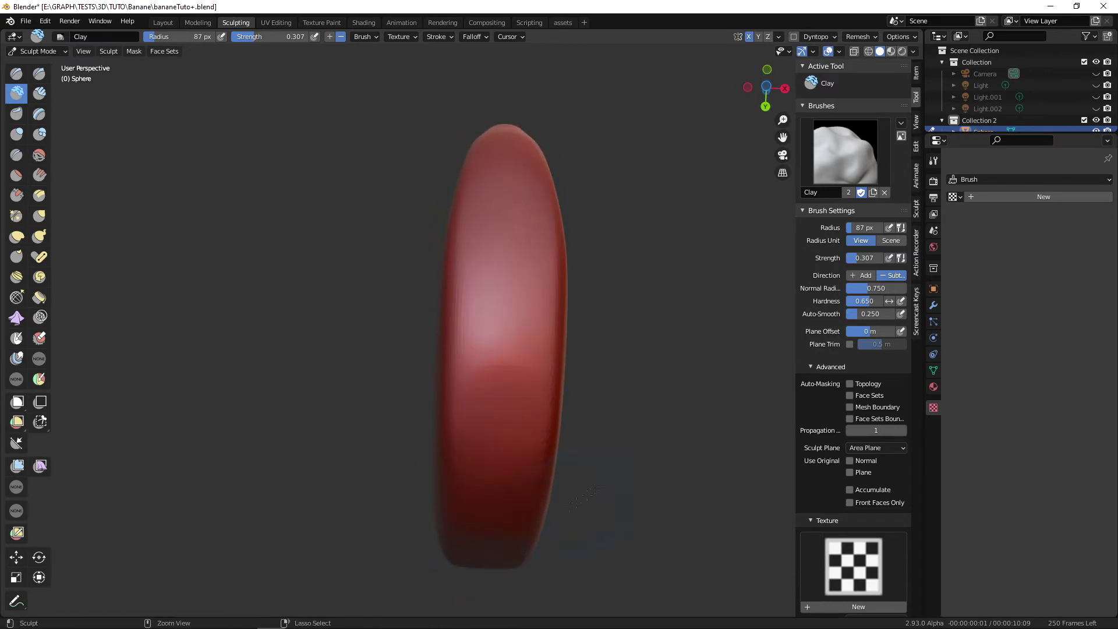
# - Lower the Clay strength to 0.107 and refine the carved side face below the stem
pyautogui.moveTo(234, 44); pyautogui.dragTo(231, 44)
pyautogui.moveTo(506, 419)
pyautogui.mouseDown(button='middle')
pyautogui.moveTo(506, 466)
pyautogui.moveTo(559, 507)
pyautogui.moveTo(528, 486)
pyautogui.moveTo(461, 297)
pyautogui.moveTo(545, 511)
pyautogui.moveTo(492, 424)
pyautogui.moveTo(531, 407)
pyautogui.moveTo(487, 449)
pyautogui.moveTo(703, 508)
pyautogui.moveTo(684, 477)
pyautogui.moveTo(707, 466)
pyautogui.moveTo(681, 227)
pyautogui.moveTo(617, 258)
pyautogui.mouseUp(button='middle')
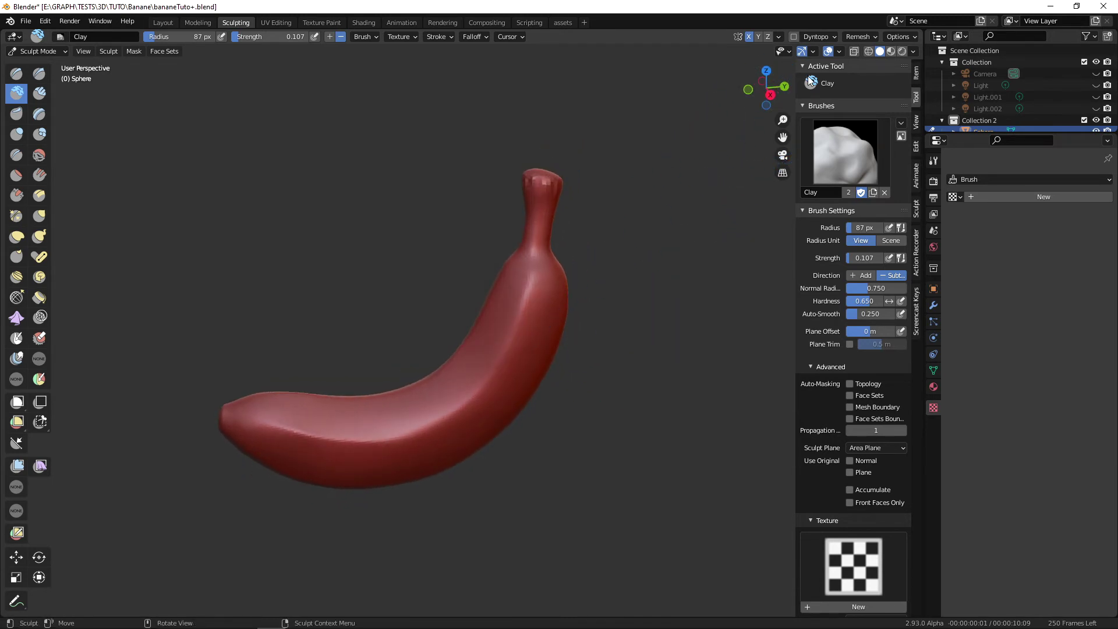
pyautogui.click(858, 36)
pyautogui.moveTo(456, 456); pyautogui.dragTo(583, 380, button='middle')
pyautogui.moveTo(583, 380); pyautogui.dragTo(579, 293)
pyautogui.moveTo(571, 332); pyautogui.dragTo(568, 326)
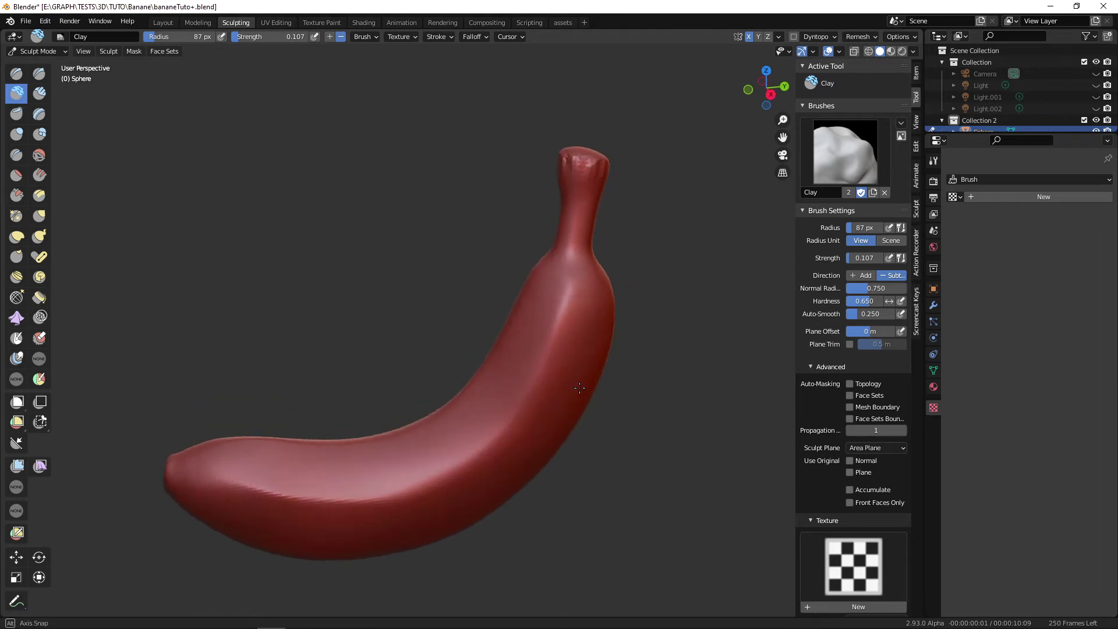
# - Continue softening the side face with light Clay strokes from the middle of the banana towards the tip
pyautogui.moveTo(567, 326); pyautogui.dragTo(549, 312, button='middle')
pyautogui.moveTo(549, 312); pyautogui.dragTo(534, 323)
pyautogui.moveTo(500, 508)
pyautogui.mouseDown(button='middle')
pyautogui.moveTo(569, 390)
pyautogui.moveTo(537, 462)
pyautogui.mouseUp(button='middle')
pyautogui.moveTo(405, 463); pyautogui.dragTo(357, 366, button='middle')
pyautogui.moveTo(357, 366); pyautogui.dragTo(308, 342)
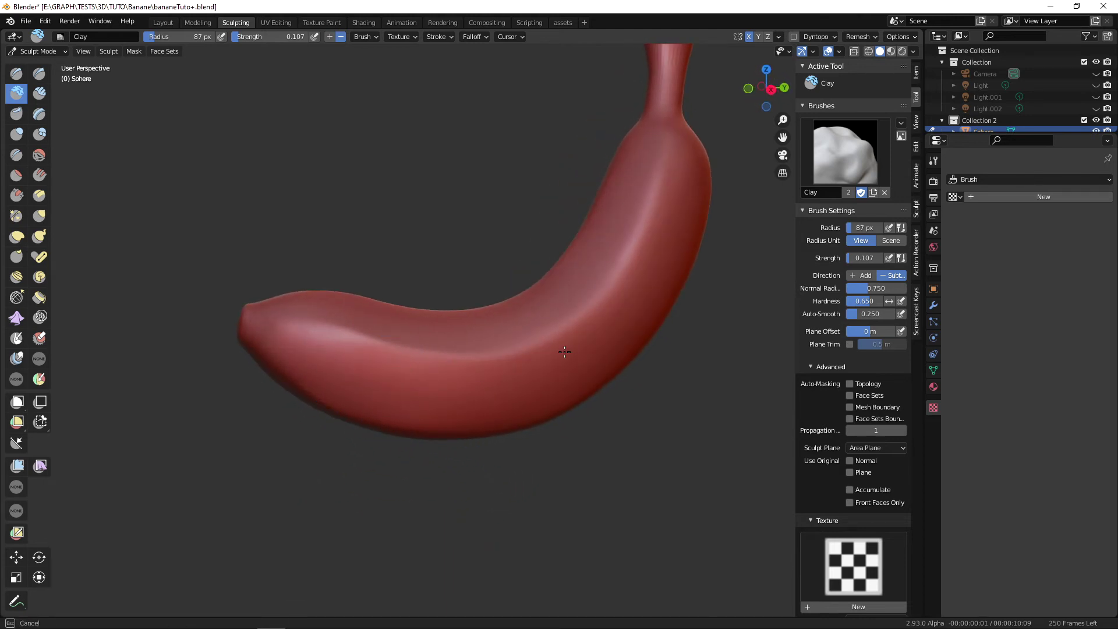
pyautogui.moveTo(626, 407)
pyautogui.keyDown('alt'); pyautogui.mouseDown()
pyautogui.moveTo(537, 407)
pyautogui.moveTo(617, 416)
pyautogui.mouseUp(); pyautogui.keyUp('alt')
# - Adjust the banana's overall curve with the Elastic Deform brush at 138 px radius
pyautogui.click(16, 237)
pyautogui.moveTo(486, 445)
pyautogui.keyDown('alt'); pyautogui.keyDown('shift'); pyautogui.mouseDown()
pyautogui.moveTo(546, 439)
pyautogui.moveTo(583, 419)
pyautogui.mouseUp(); pyautogui.keyUp('shift'); pyautogui.keyUp('alt')
pyautogui.moveTo(583, 419); pyautogui.dragTo(429, 370, button='middle')
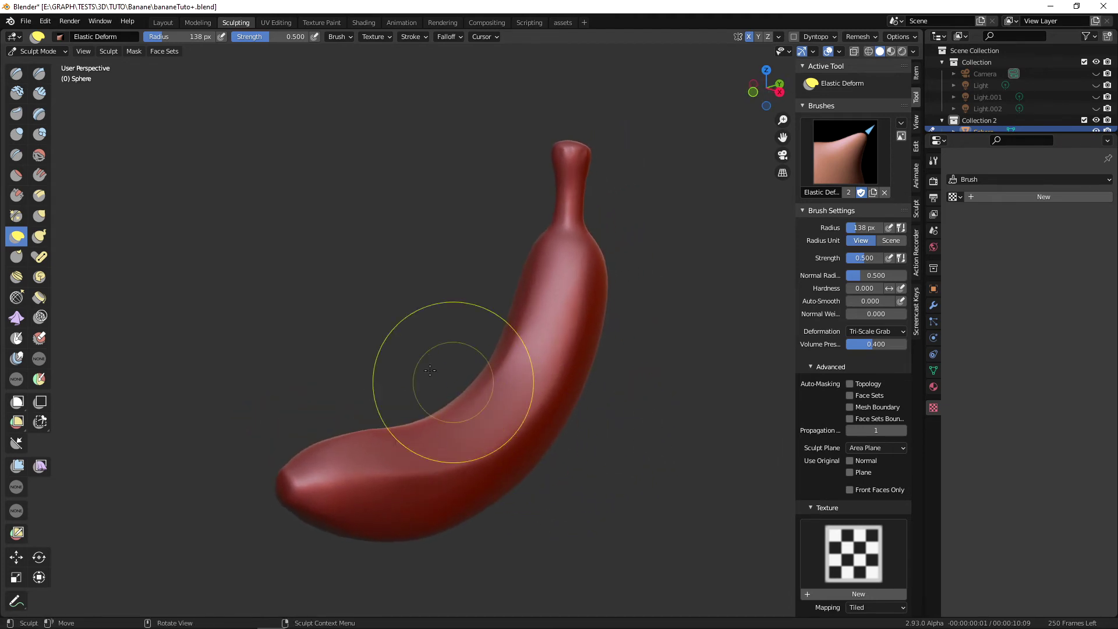
# - Engrave short, fine scratches on the upper body near the stem with subtracting Draw Sharp strokes at 7 px radius
pyautogui.click(39, 74)
pyautogui.moveTo(500, 373); pyautogui.dragTo(489, 385, button='middle')
pyautogui.scroll(3, 489, 385)
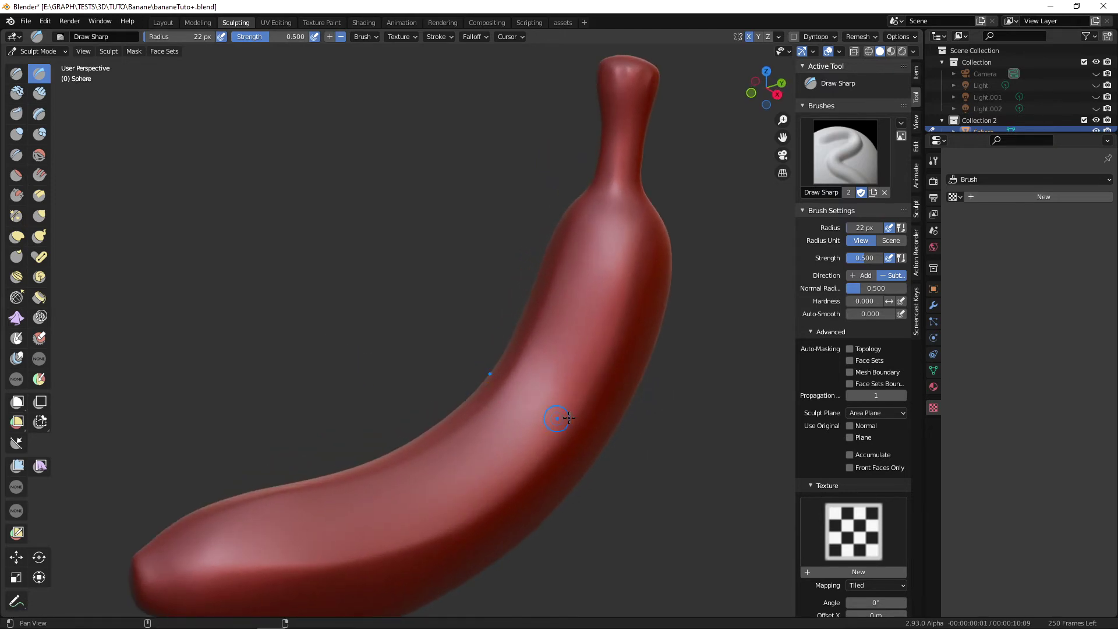
pyautogui.moveTo(569, 417)
pyautogui.mouseDown(button='middle')
pyautogui.moveTo(591, 407)
pyautogui.moveTo(595, 426)
pyautogui.mouseUp(button='middle')
pyautogui.press('f')
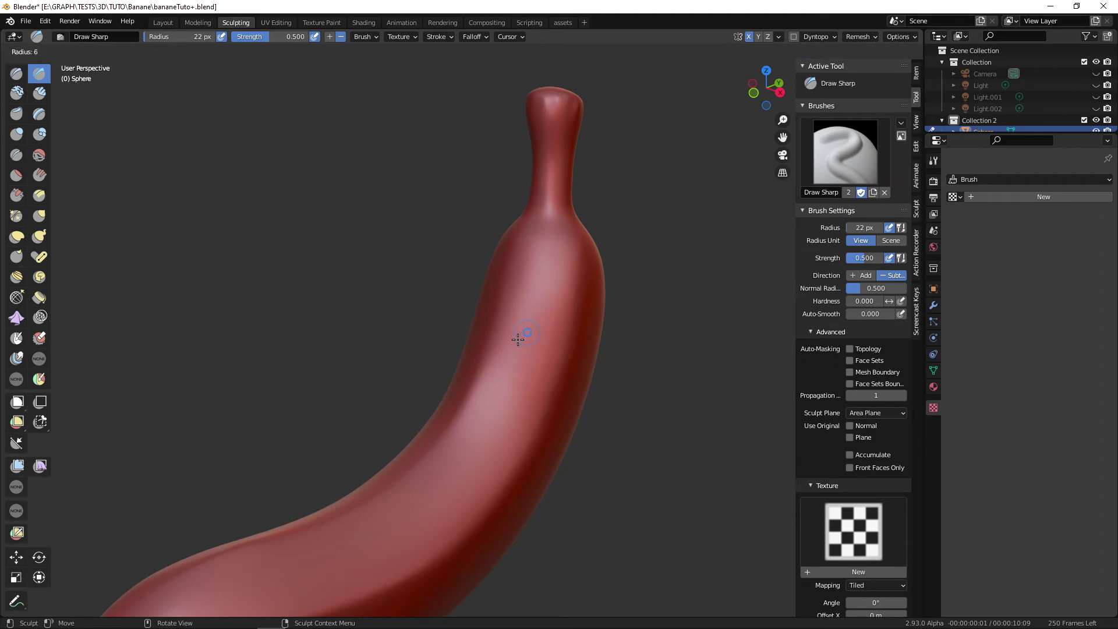
pyautogui.click(519, 339)
pyautogui.moveTo(521, 342); pyautogui.dragTo(622, 308, button='middle')
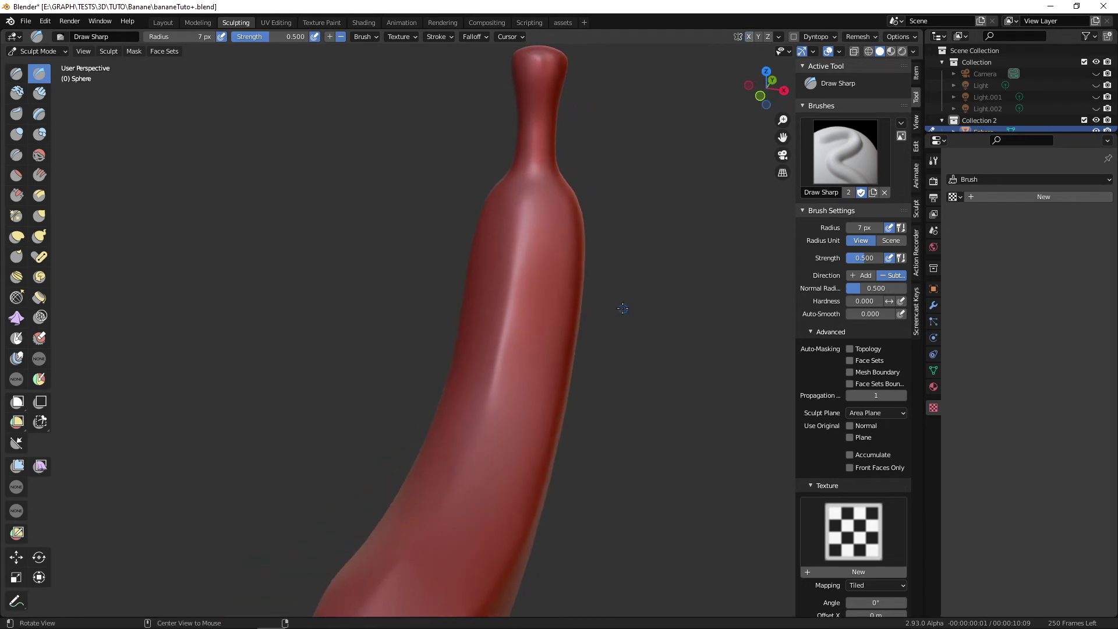
pyautogui.scroll(-3, 527, 346)
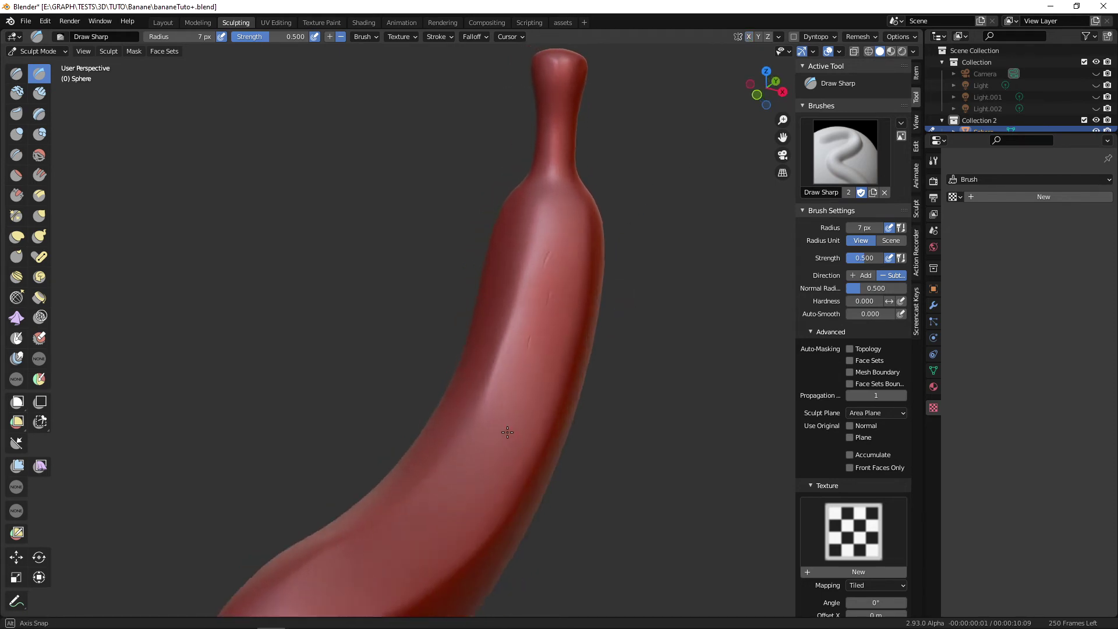
# - Add more short Draw Sharp scratches along the banana's middle and lower body towards the tip
pyautogui.moveTo(521, 401); pyautogui.dragTo(523, 420, button='middle')
pyautogui.scroll(5, 592, 398)
pyautogui.moveTo(592, 398)
pyautogui.mouseDown(button='middle')
pyautogui.moveTo(580, 381)
pyautogui.moveTo(577, 419)
pyautogui.moveTo(553, 330)
pyautogui.mouseUp(button='middle')
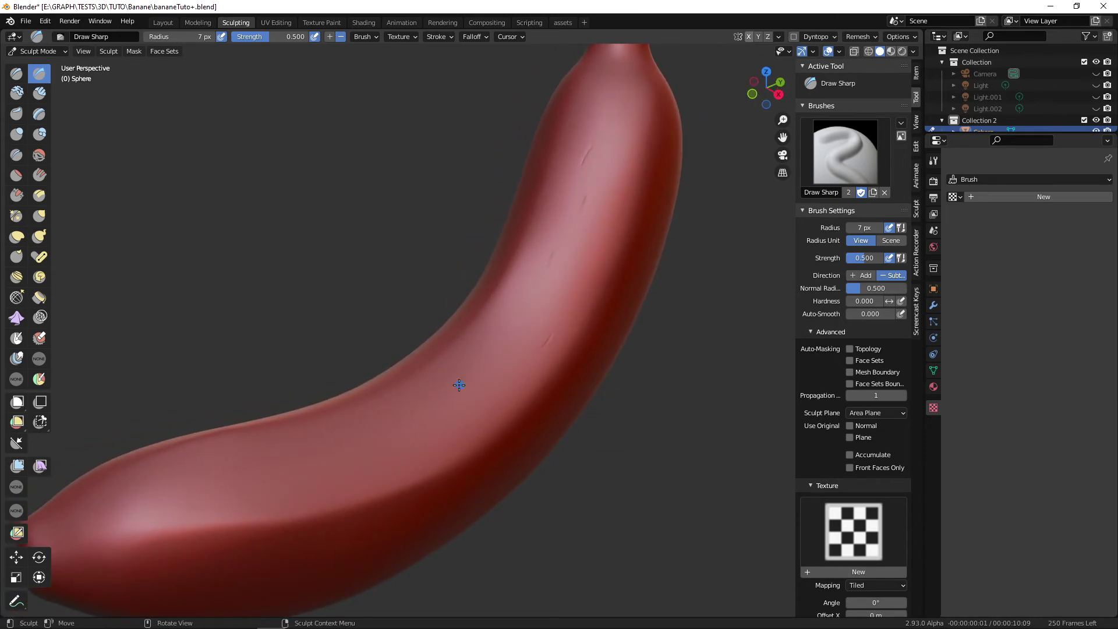
pyautogui.moveTo(402, 464); pyautogui.dragTo(316, 496, button='middle')
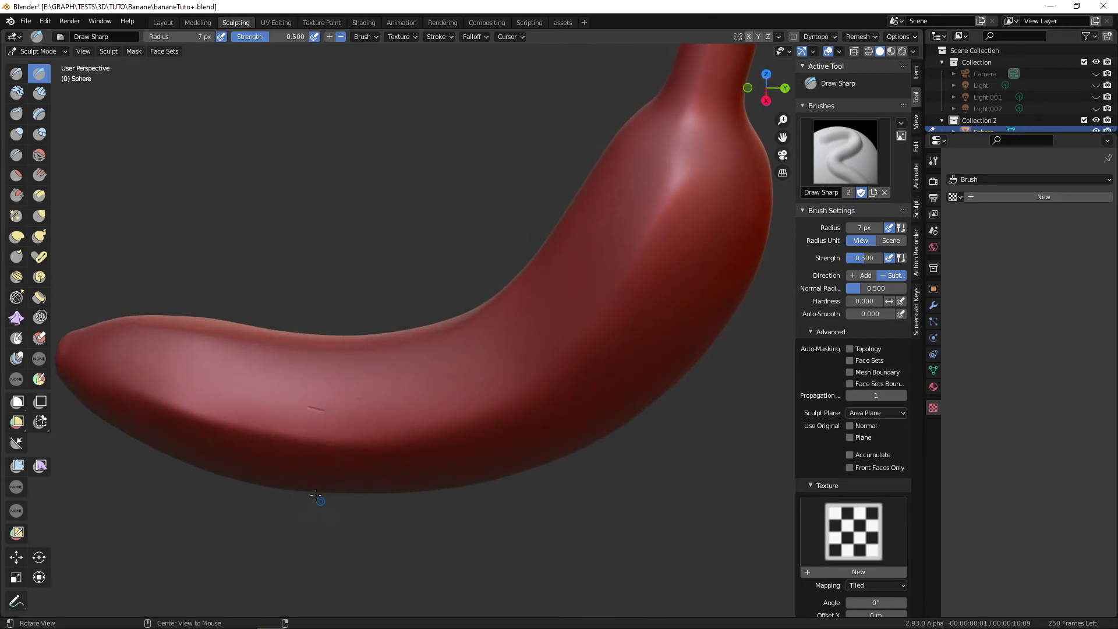
pyautogui.moveTo(265, 387); pyautogui.dragTo(557, 430, button='middle')
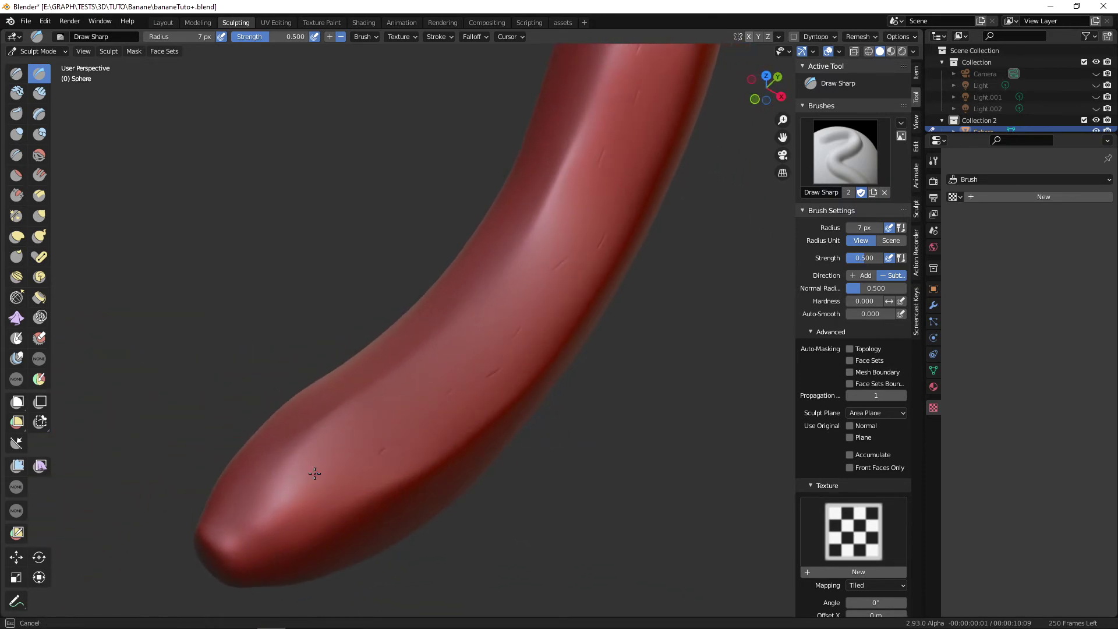
pyautogui.moveTo(399, 413); pyautogui.dragTo(626, 352, button='middle')
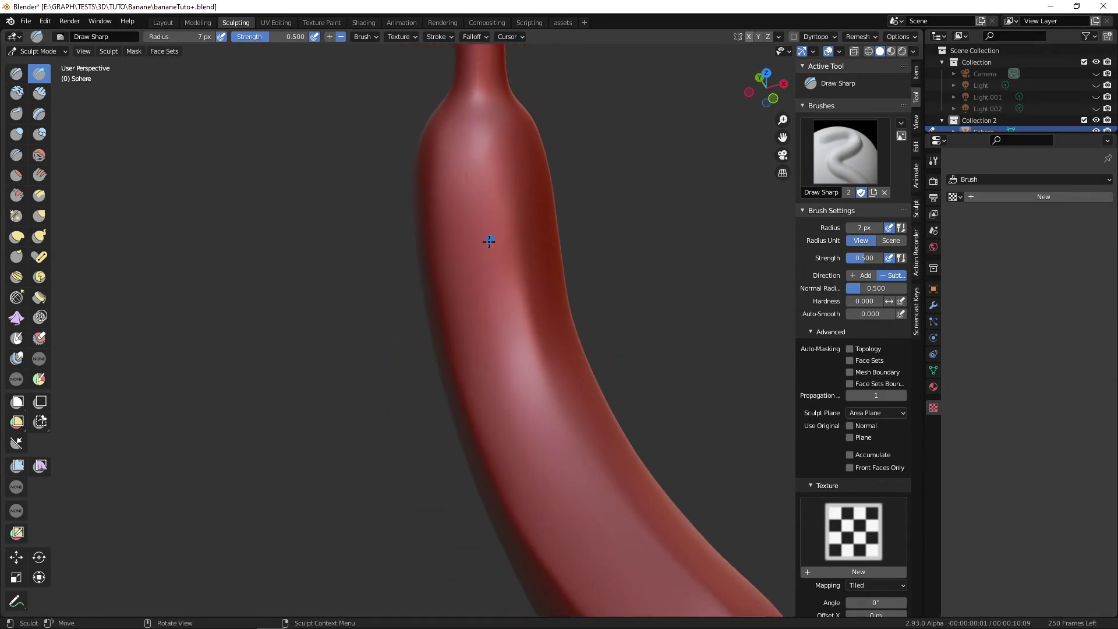
# - Set the Draw Sharp radius to 8 px and scatter further scratches over the banana's remaining faces
pyautogui.press(']')
pyautogui.keyDown('shift'); pyautogui.moveTo(523, 410); pyautogui.dragTo(466, 371, button='middle'); pyautogui.keyUp('shift')
pyautogui.keyDown('ctrl'); pyautogui.keyDown('alt'); pyautogui.moveTo(479, 365); pyautogui.dragTo(477, 408); pyautogui.keyUp('alt'); pyautogui.keyUp('ctrl')
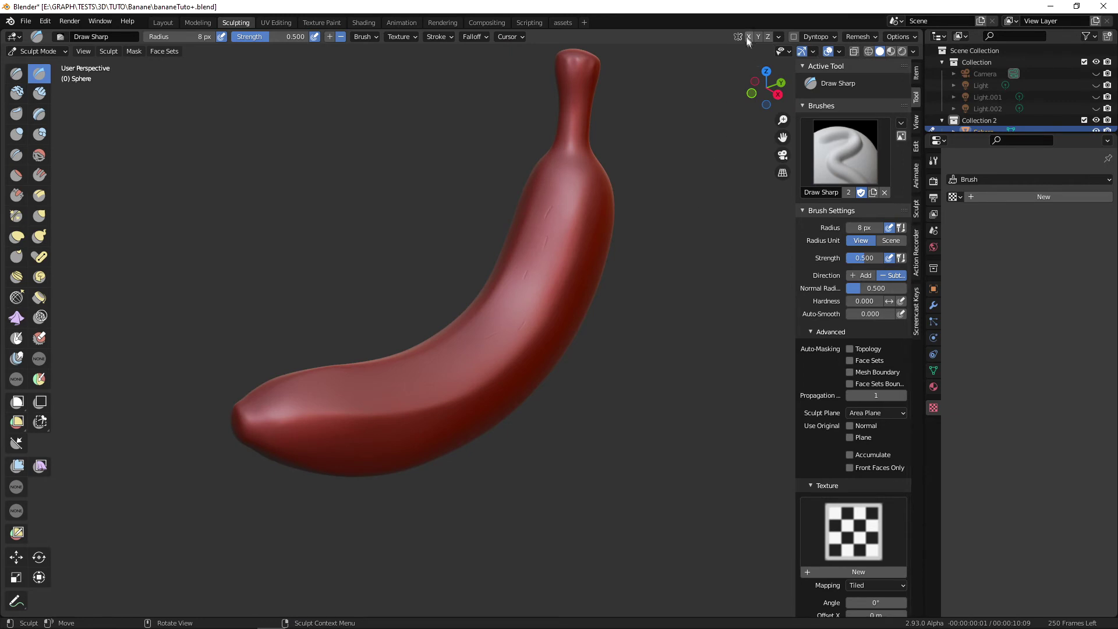
pyautogui.moveTo(650, 244); pyautogui.dragTo(583, 257, button='middle')
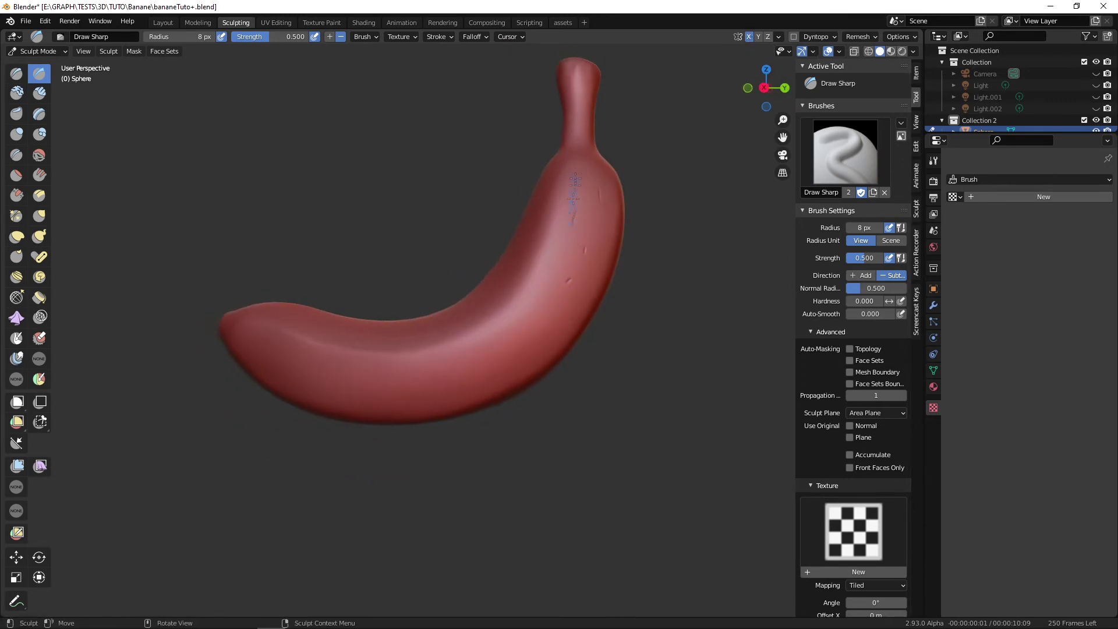
pyautogui.moveTo(573, 192)
pyautogui.mouseDown(button='middle')
pyautogui.moveTo(365, 379)
pyautogui.moveTo(486, 400)
pyautogui.moveTo(513, 384)
pyautogui.moveTo(429, 349)
pyautogui.moveTo(413, 184)
pyautogui.mouseUp(button='middle')
pyautogui.moveTo(429, 317)
pyautogui.mouseDown(button='middle')
pyautogui.moveTo(482, 503)
pyautogui.moveTo(460, 524)
pyautogui.moveTo(594, 459)
pyautogui.moveTo(567, 466)
pyautogui.moveTo(600, 420)
pyautogui.moveTo(550, 439)
pyautogui.mouseUp(button='middle')
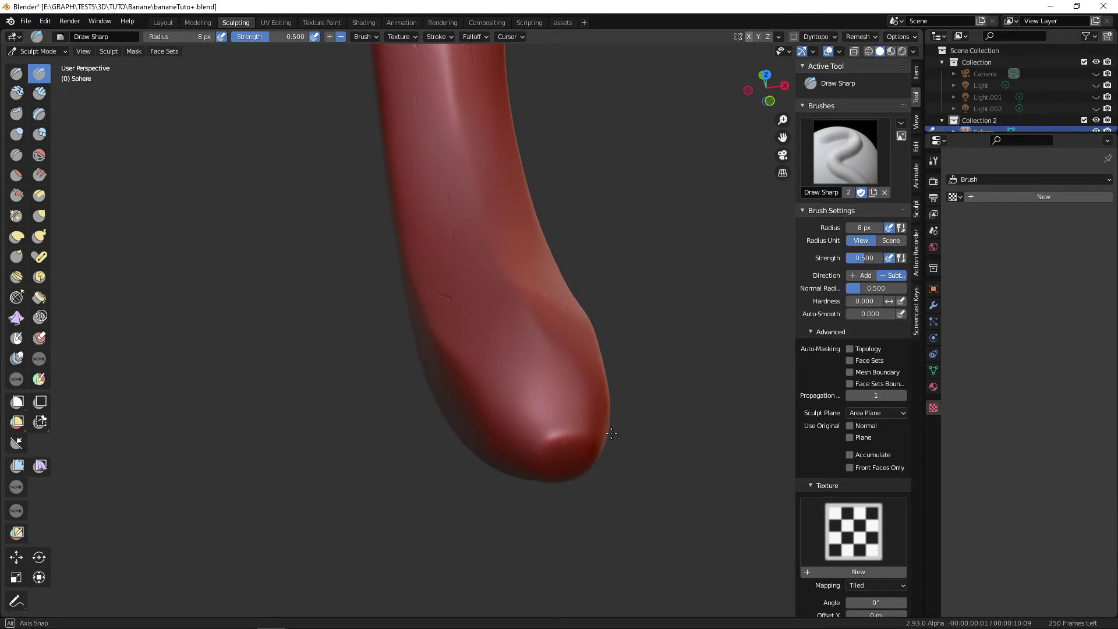
# - Enlarge the Draw Sharp brush to 18 px and start a groove at the edge of the banana's rounded tip
pyautogui.press('f')
pyautogui.click(544, 432)
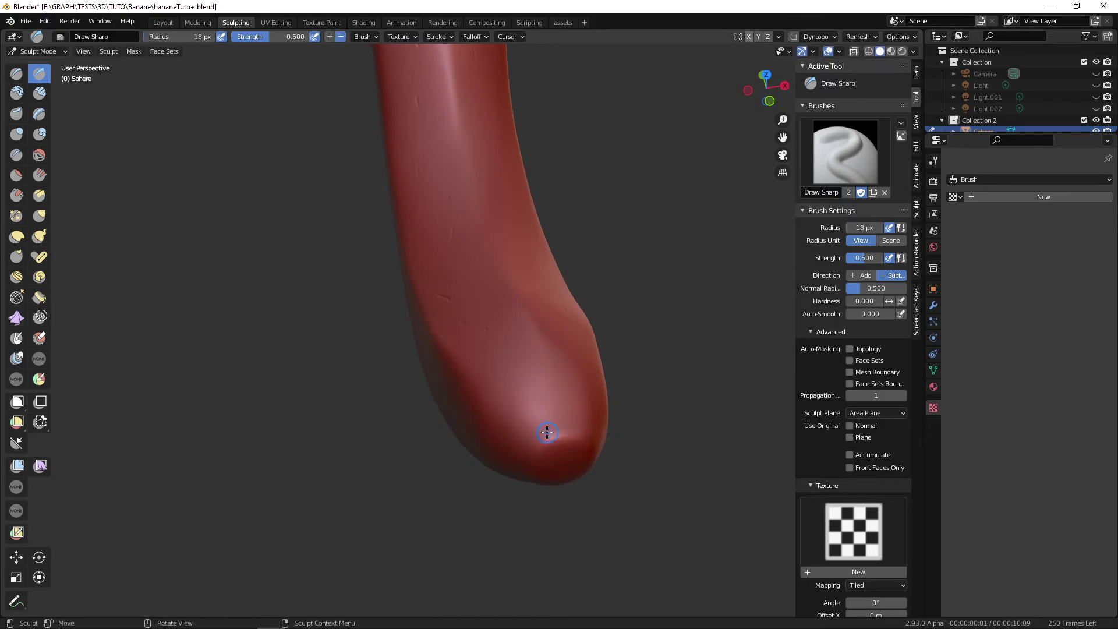
pyautogui.moveTo(545, 432)
pyautogui.mouseDown(button='middle')
pyautogui.moveTo(613, 386)
pyautogui.moveTo(579, 413)
pyautogui.moveTo(589, 358)
pyautogui.mouseUp(button='middle')
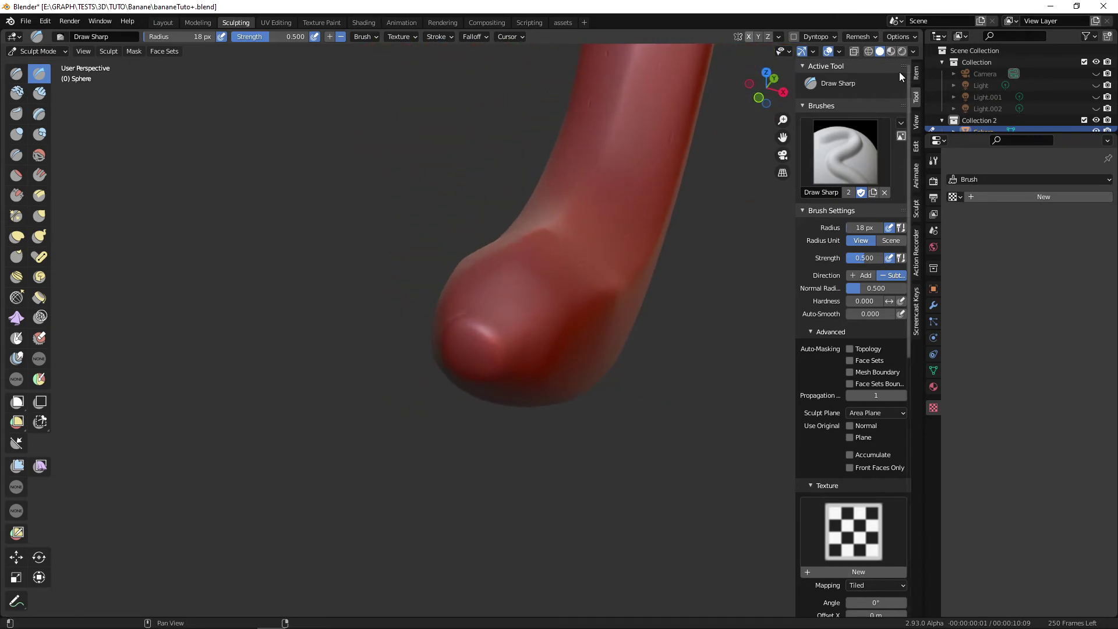
# - Switch the viewport's MatCap from the red material to a beige-brown clay one
pyautogui.click(912, 50)
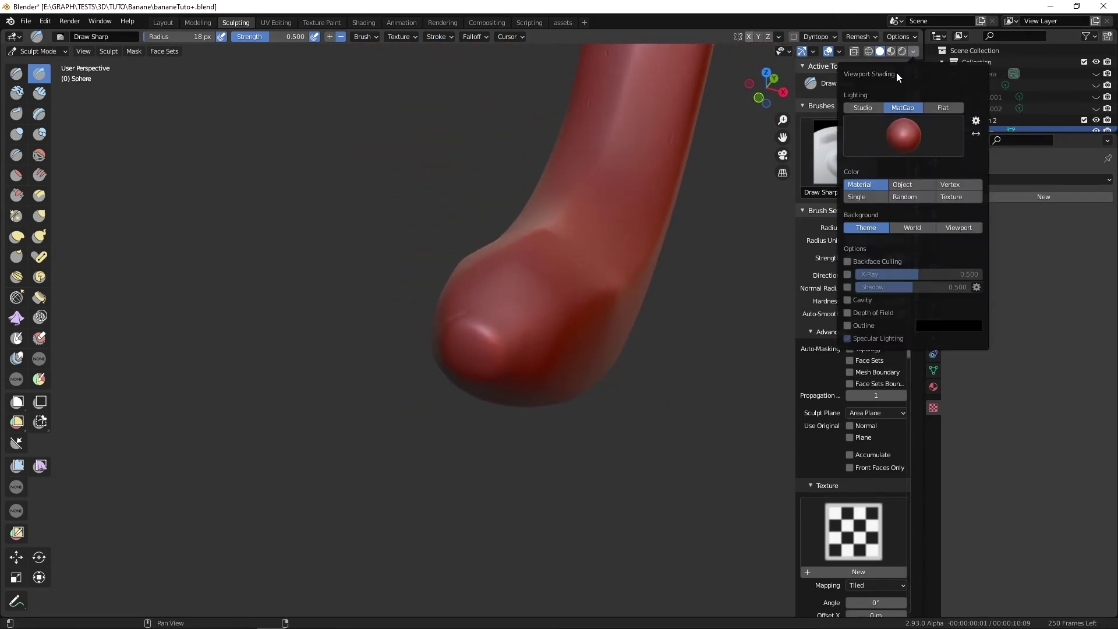
pyautogui.click(896, 136)
pyautogui.click(735, 179)
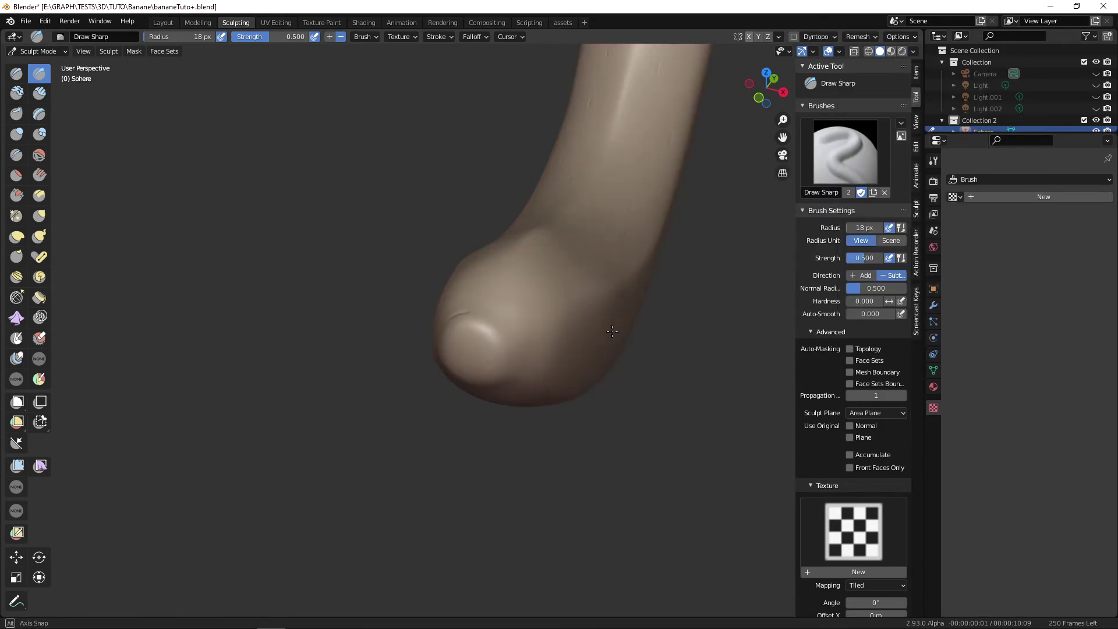
# - Carve the groove farther around the banana's tip with subtracting Draw Sharp strokes from several sides
pyautogui.moveTo(716, 291)
pyautogui.mouseDown(button='middle')
pyautogui.moveTo(679, 334)
pyautogui.moveTo(677, 355)
pyautogui.moveTo(588, 338)
pyautogui.moveTo(553, 303)
pyautogui.mouseUp(button='middle')
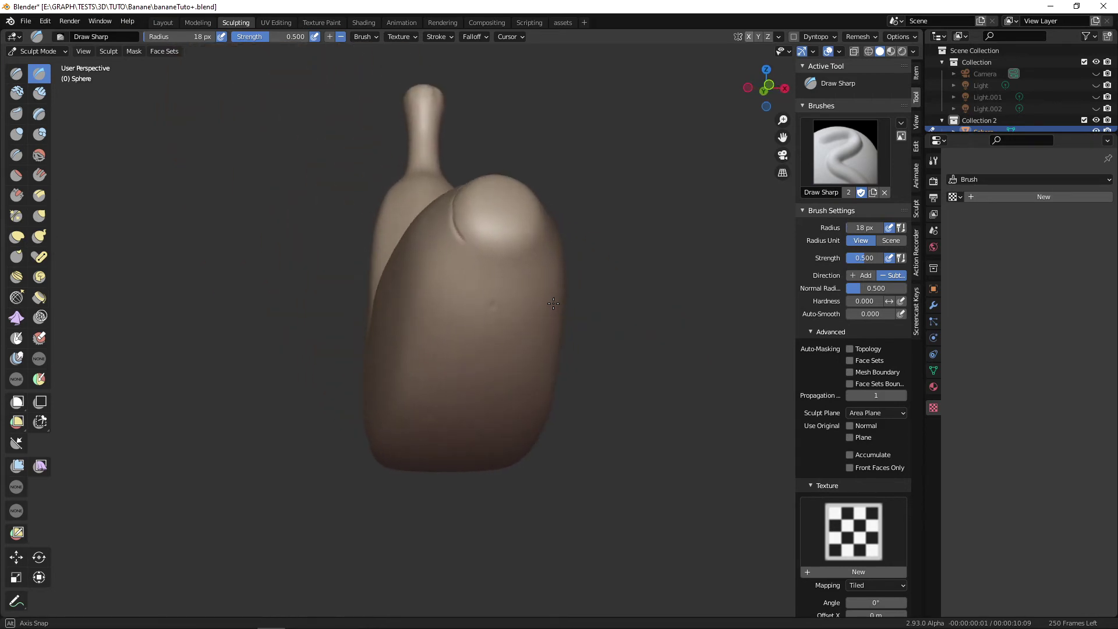
pyautogui.moveTo(460, 241); pyautogui.dragTo(531, 250)
pyautogui.moveTo(579, 237); pyautogui.dragTo(532, 261, button='middle')
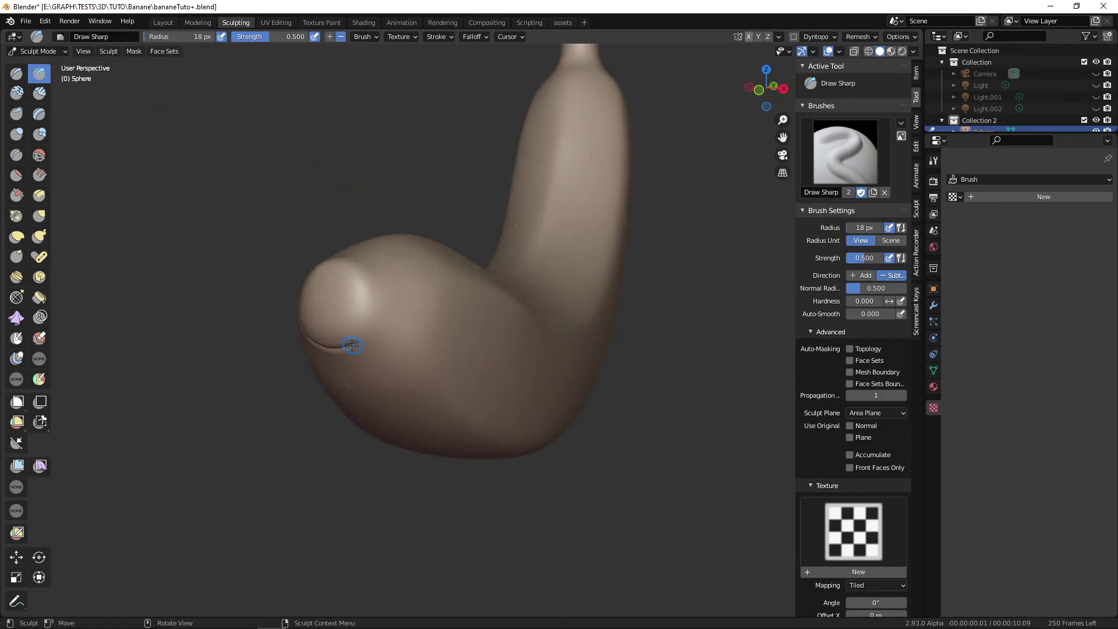
pyautogui.moveTo(352, 347); pyautogui.dragTo(384, 295)
pyautogui.moveTo(377, 265); pyautogui.dragTo(419, 330, button='middle')
pyautogui.moveTo(357, 352)
pyautogui.mouseDown()
pyautogui.moveTo(417, 404)
pyautogui.moveTo(412, 426)
pyautogui.mouseUp()
pyautogui.press('f')
pyautogui.click(417, 379)
pyautogui.moveTo(377, 354); pyautogui.dragTo(406, 377)
pyautogui.moveTo(408, 379); pyautogui.dragTo(413, 414)
pyautogui.moveTo(427, 410)
pyautogui.mouseDown(button='middle')
pyautogui.moveTo(484, 413)
pyautogui.moveTo(585, 390)
pyautogui.moveTo(630, 404)
pyautogui.moveTo(553, 284)
pyautogui.mouseUp(button='middle')
# - Set the Draw Sharp radius to 19 px and close the groove into a full ring around the tip
pyautogui.press('f')
pyautogui.click(569, 339)
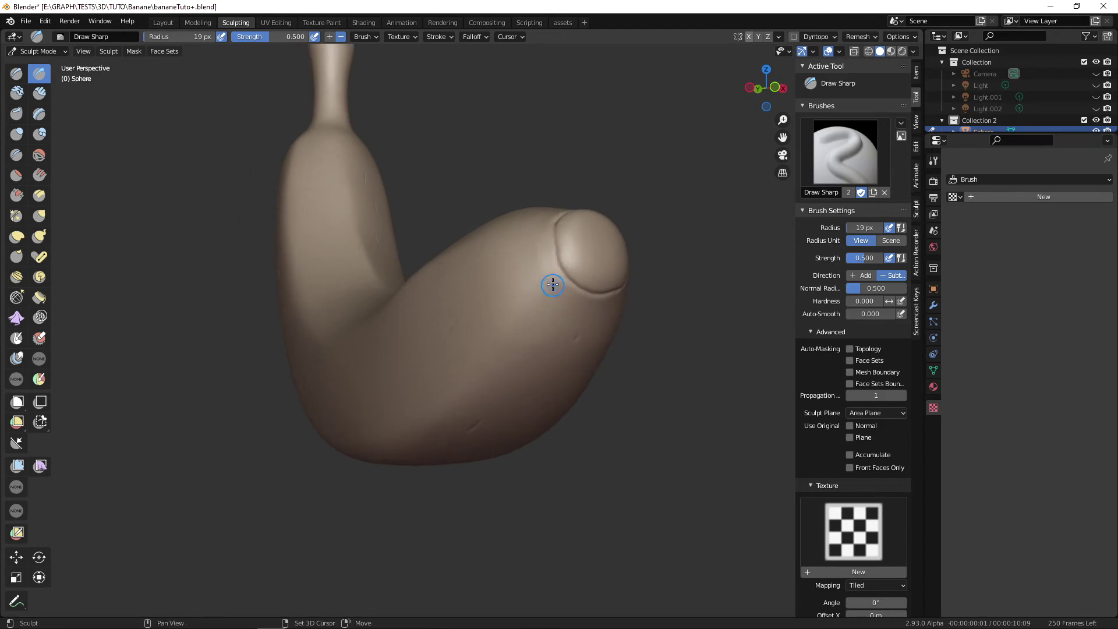
pyautogui.moveTo(598, 322); pyautogui.dragTo(452, 321, button='middle')
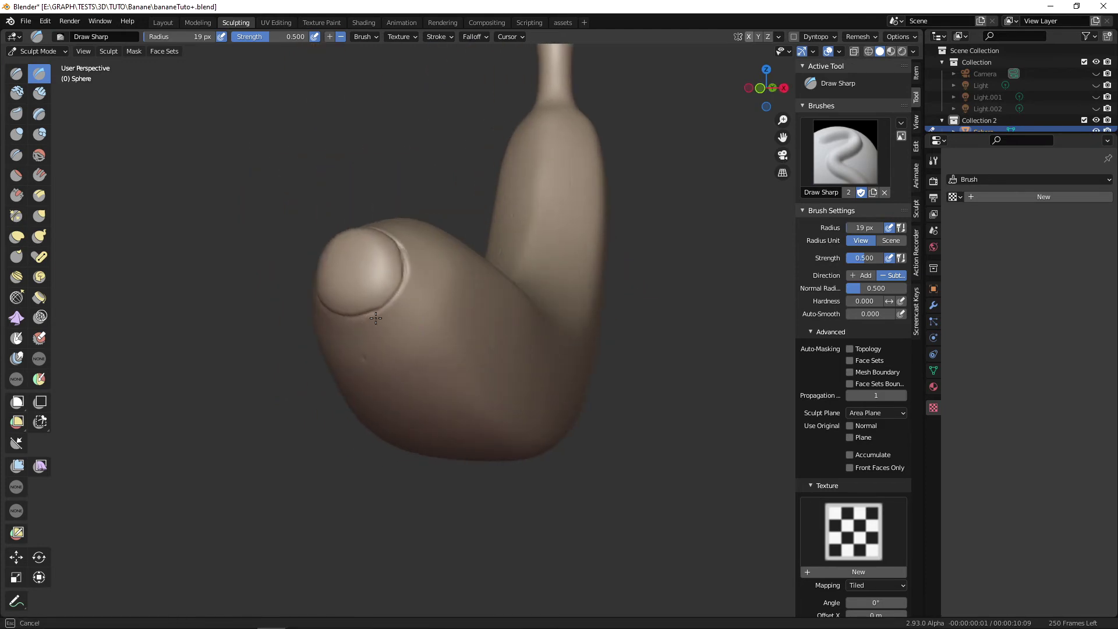
pyautogui.moveTo(412, 236)
pyautogui.mouseDown(button='middle')
pyautogui.moveTo(505, 436)
pyautogui.moveTo(586, 412)
pyautogui.moveTo(641, 371)
pyautogui.mouseUp(button='middle')
pyautogui.moveTo(636, 332); pyautogui.dragTo(525, 379, button='middle')
pyautogui.moveTo(401, 342); pyautogui.dragTo(413, 375)
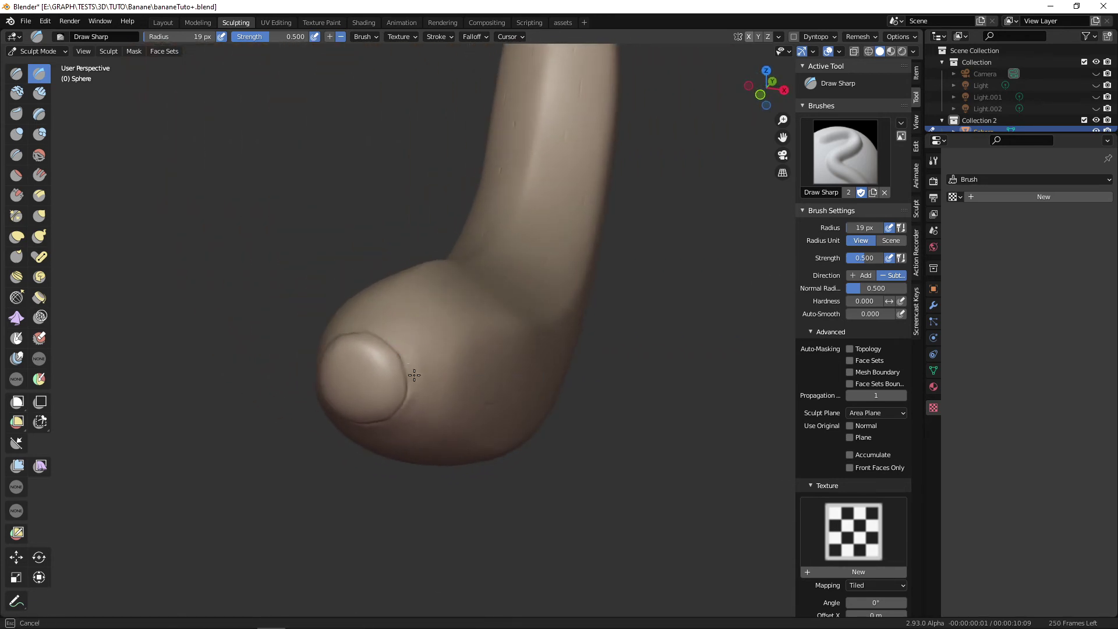
pyautogui.moveTo(421, 417); pyautogui.dragTo(476, 361, button='middle')
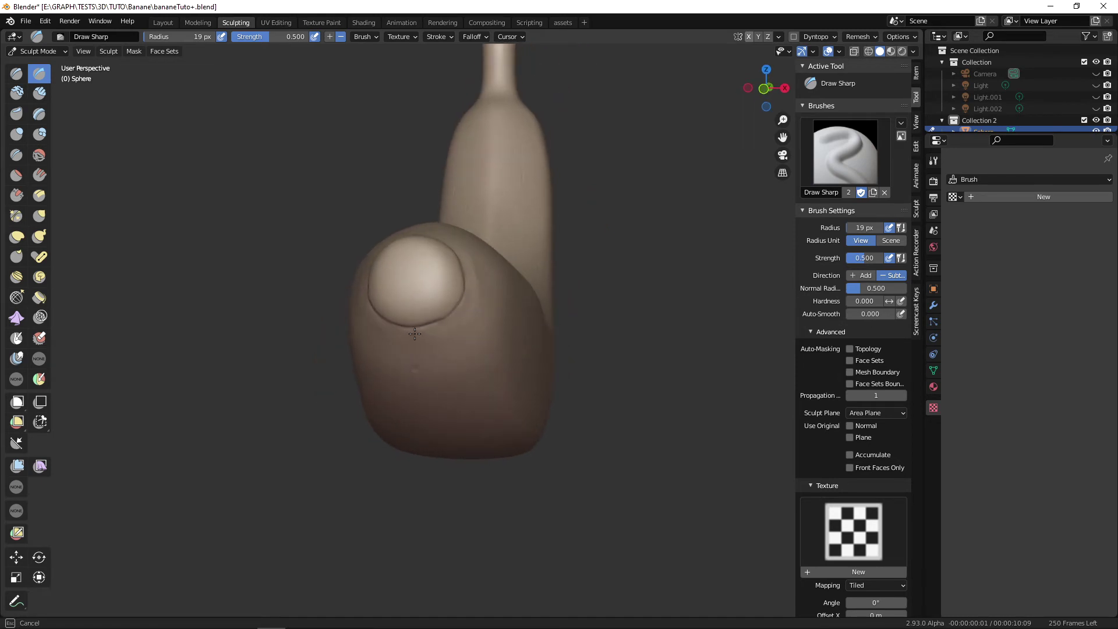
pyautogui.moveTo(477, 293)
pyautogui.mouseDown(button='middle')
pyautogui.moveTo(596, 354)
pyautogui.moveTo(576, 407)
pyautogui.moveTo(649, 380)
pyautogui.moveTo(658, 321)
pyautogui.moveTo(640, 350)
pyautogui.moveTo(515, 385)
pyautogui.mouseUp(button='middle')
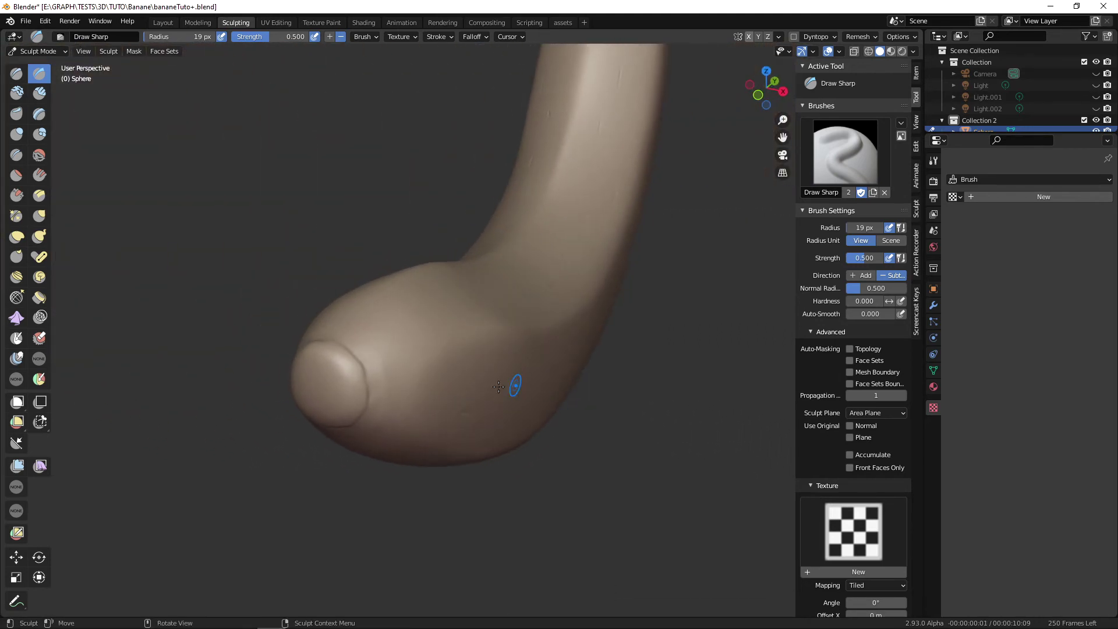
# - Enlarge the Draw Sharp brush to 39 px and deepen the area just behind the tip's groove
pyautogui.press('f')
pyautogui.click(397, 388)
pyautogui.moveTo(369, 374); pyautogui.dragTo(385, 350)
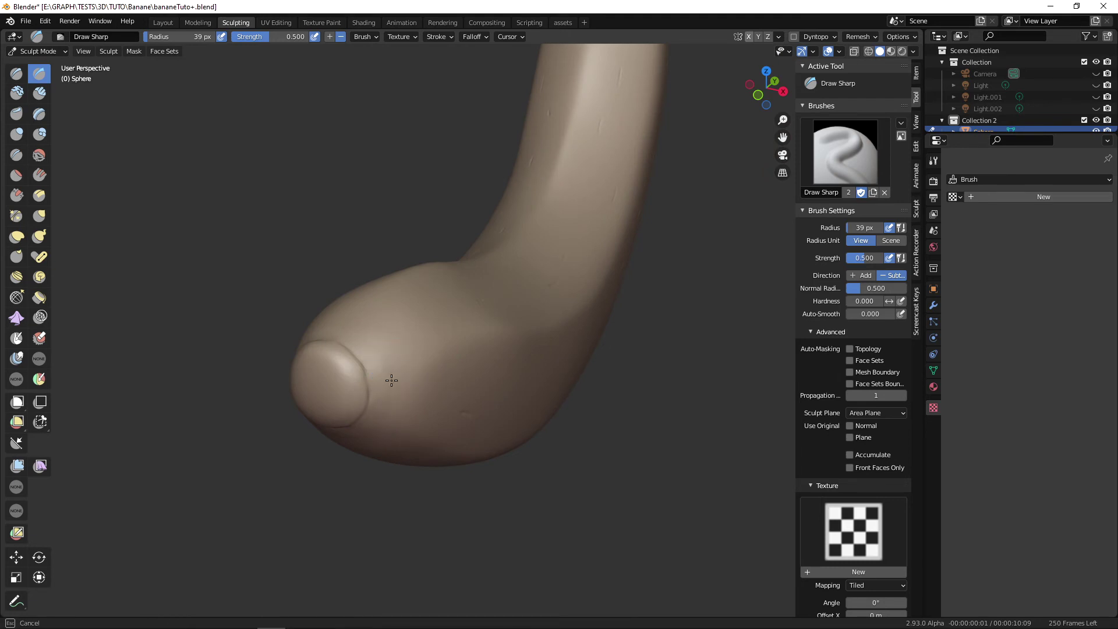
pyautogui.moveTo(391, 380); pyautogui.dragTo(598, 429, button='middle')
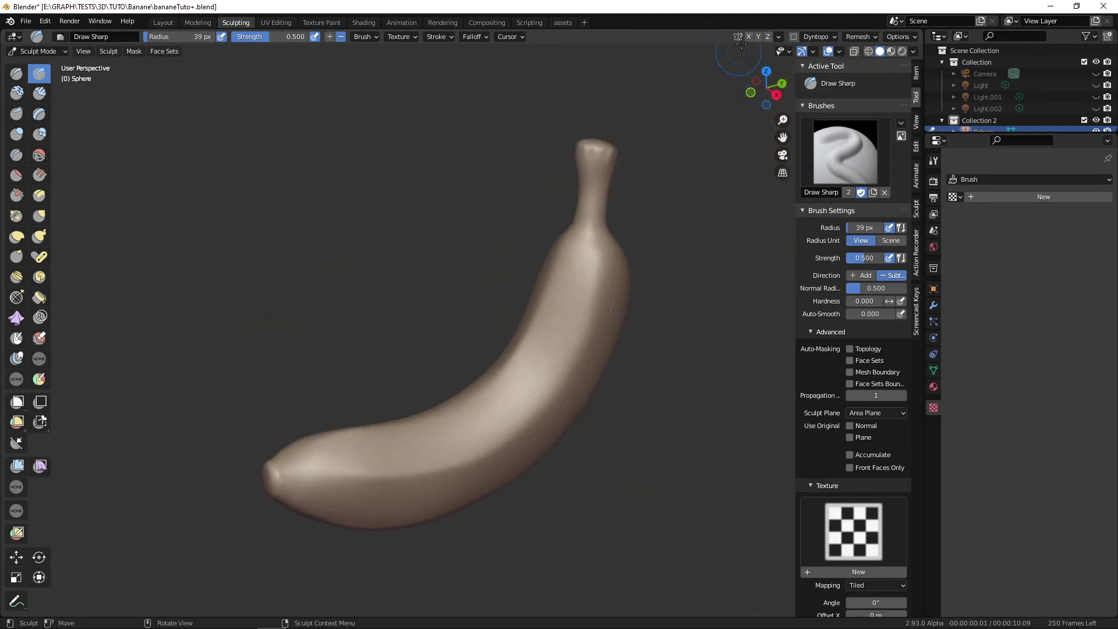
# - Paint a mask over the stem's flat end with the Mask brush at 36 px radius
pyautogui.click(22, 338)
pyautogui.moveTo(536, 270)
pyautogui.mouseDown(button='middle')
pyautogui.moveTo(599, 337)
pyautogui.moveTo(694, 312)
pyautogui.moveTo(578, 370)
pyautogui.moveTo(613, 394)
pyautogui.moveTo(547, 438)
pyautogui.mouseUp(button='middle')
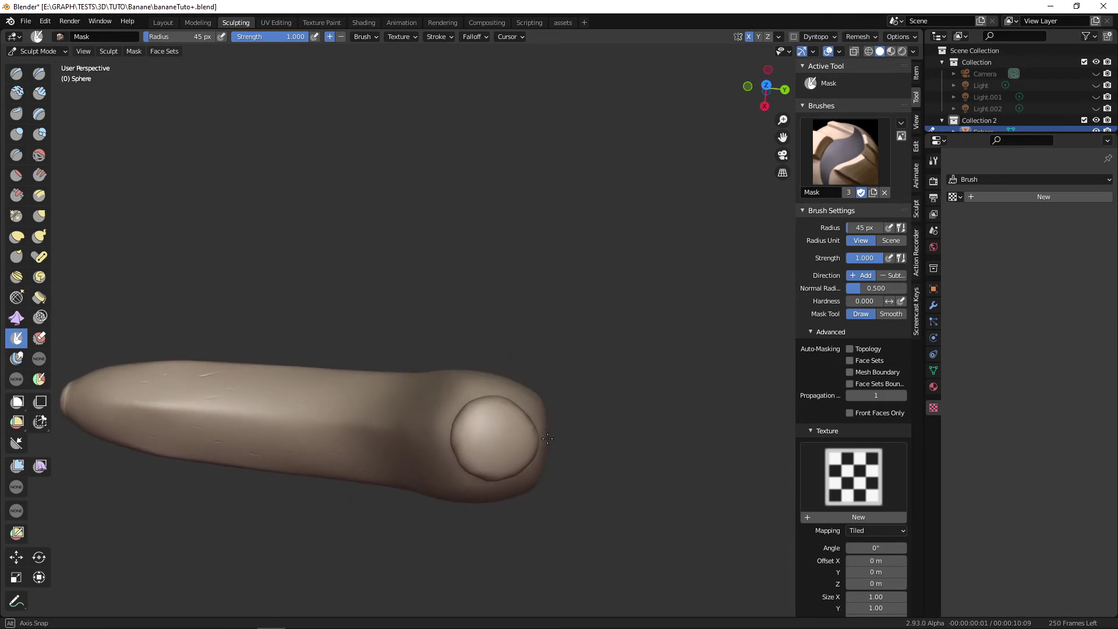
pyautogui.press('f')
pyautogui.click(517, 442)
pyautogui.moveTo(503, 431)
pyautogui.mouseDown()
pyautogui.moveTo(494, 425)
pyautogui.moveTo(482, 448)
pyautogui.moveTo(514, 438)
pyautogui.moveTo(491, 422)
pyautogui.mouseUp()
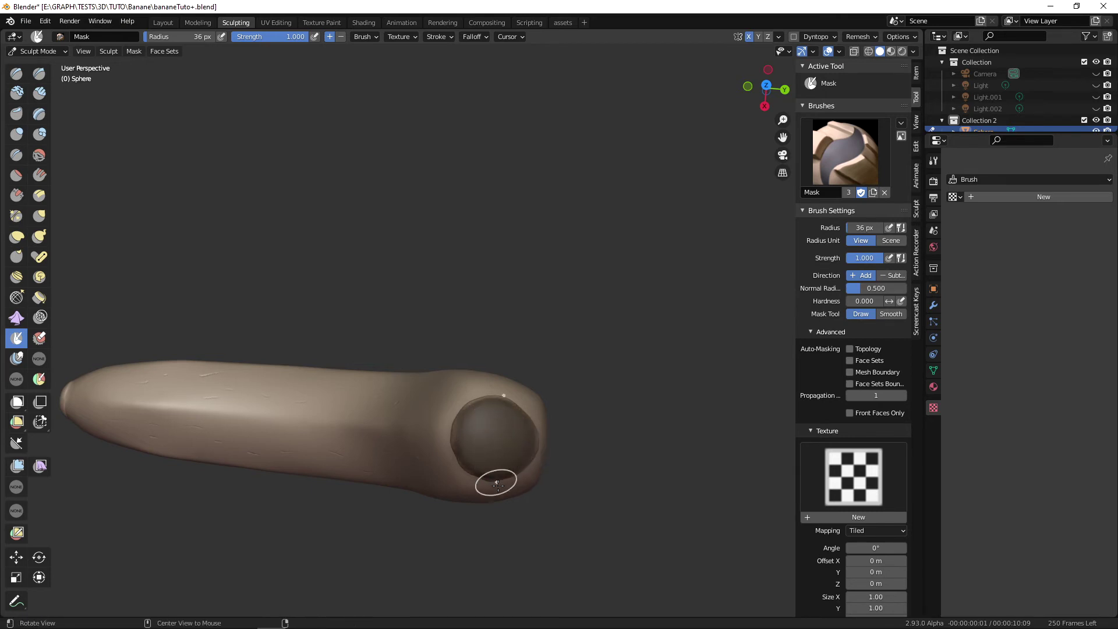
# - Mask the round tip inside its groove at the banana's other end
pyautogui.moveTo(491, 474)
pyautogui.mouseDown(button='middle')
pyautogui.moveTo(525, 443)
pyautogui.moveTo(617, 267)
pyautogui.moveTo(600, 378)
pyautogui.moveTo(512, 393)
pyautogui.mouseUp(button='middle')
pyautogui.moveTo(511, 391)
pyautogui.mouseDown()
pyautogui.moveTo(512, 379)
pyautogui.moveTo(526, 416)
pyautogui.mouseUp()
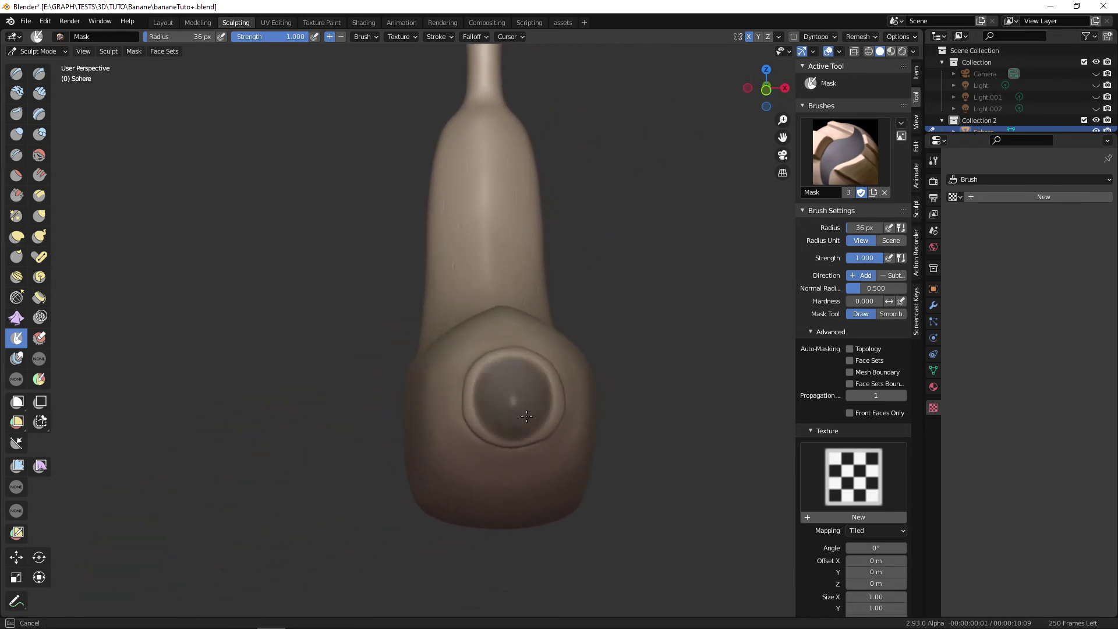
pyautogui.moveTo(515, 373); pyautogui.dragTo(482, 402)
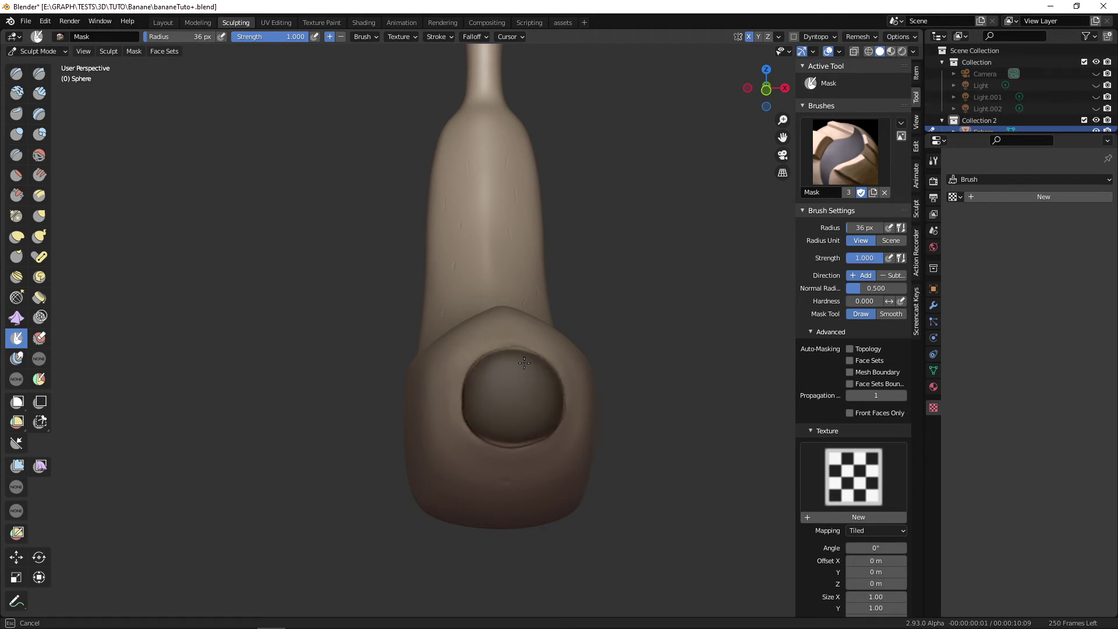
# - Invert the mask so only the stem's end and the banana's tip are left editable
pyautogui.moveTo(533, 400); pyautogui.dragTo(493, 516, button='middle')
pyautogui.hotkey('ctrl', 'i')
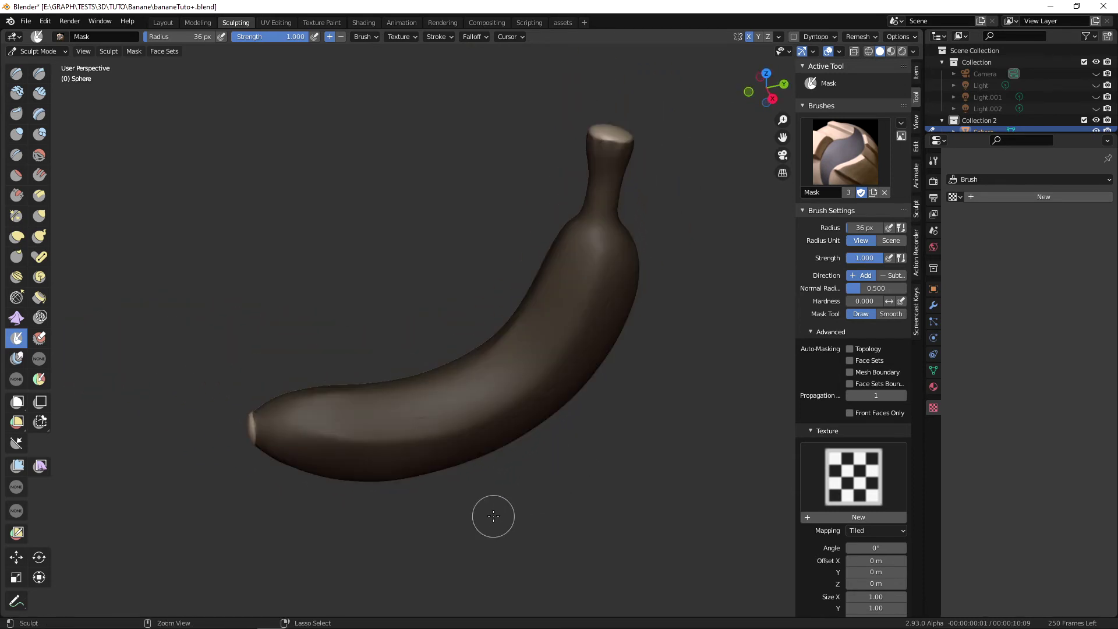
pyautogui.moveTo(502, 454); pyautogui.dragTo(400, 447, button='middle')
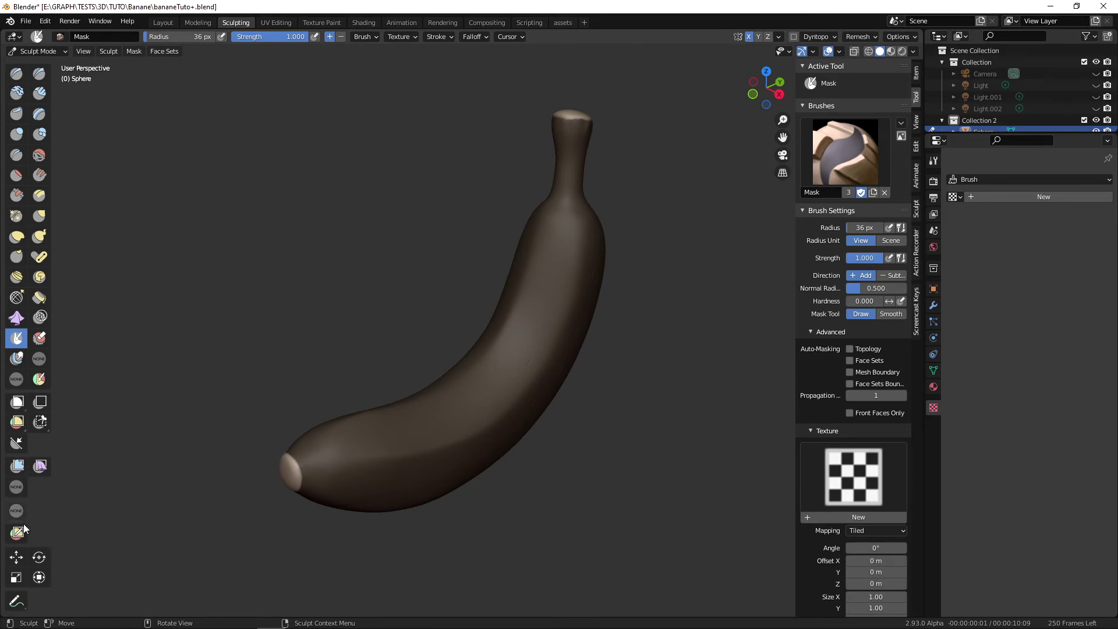
# - Set up the Mesh Filter tool with the Random filter type at strength 1.000, facing the stem's unmasked end
pyautogui.click(17, 466)
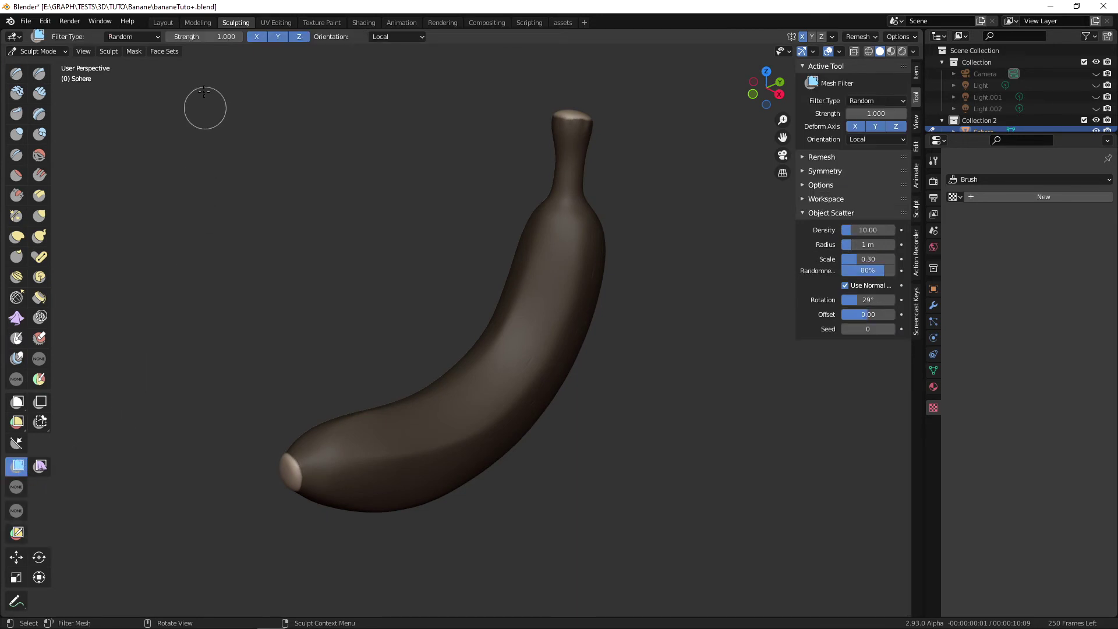
pyautogui.click(155, 36)
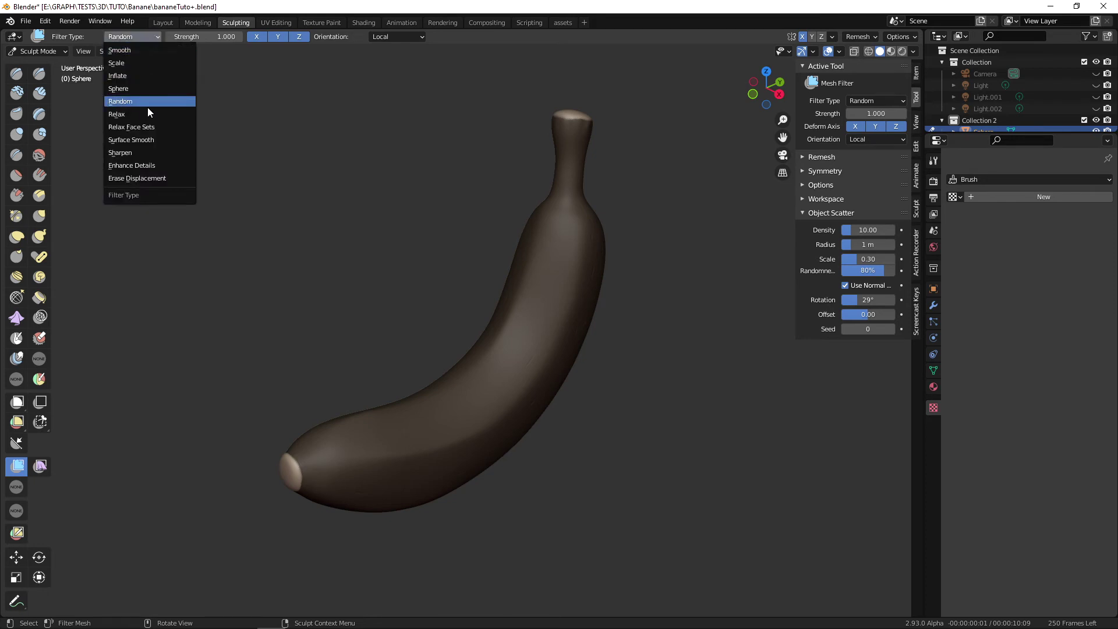
pyautogui.click(144, 99)
pyautogui.moveTo(392, 237); pyautogui.dragTo(537, 357, button='middle')
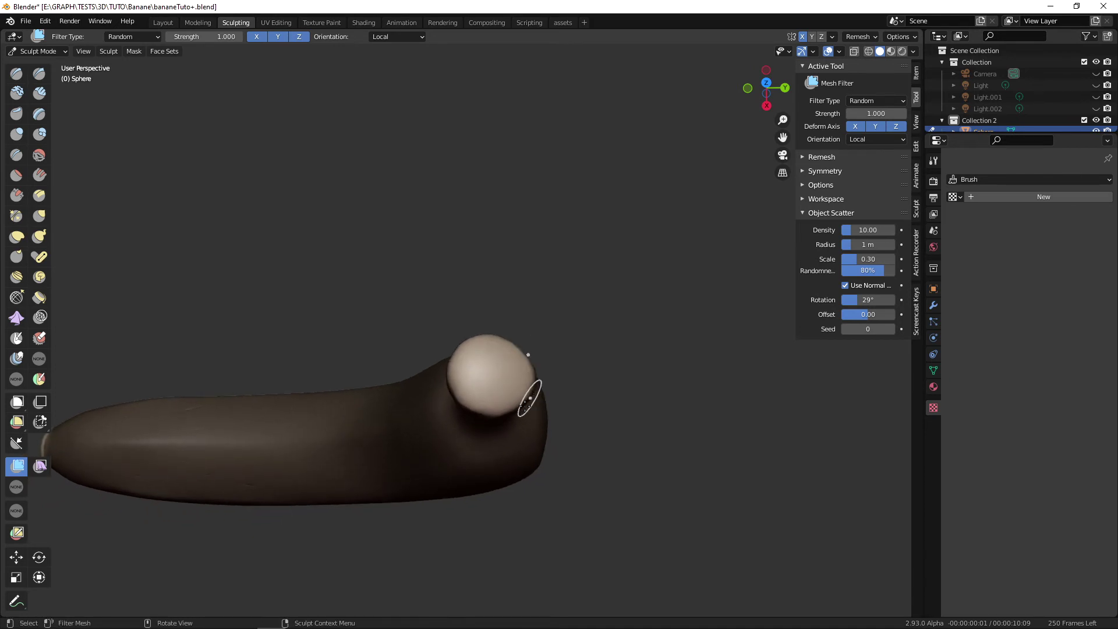
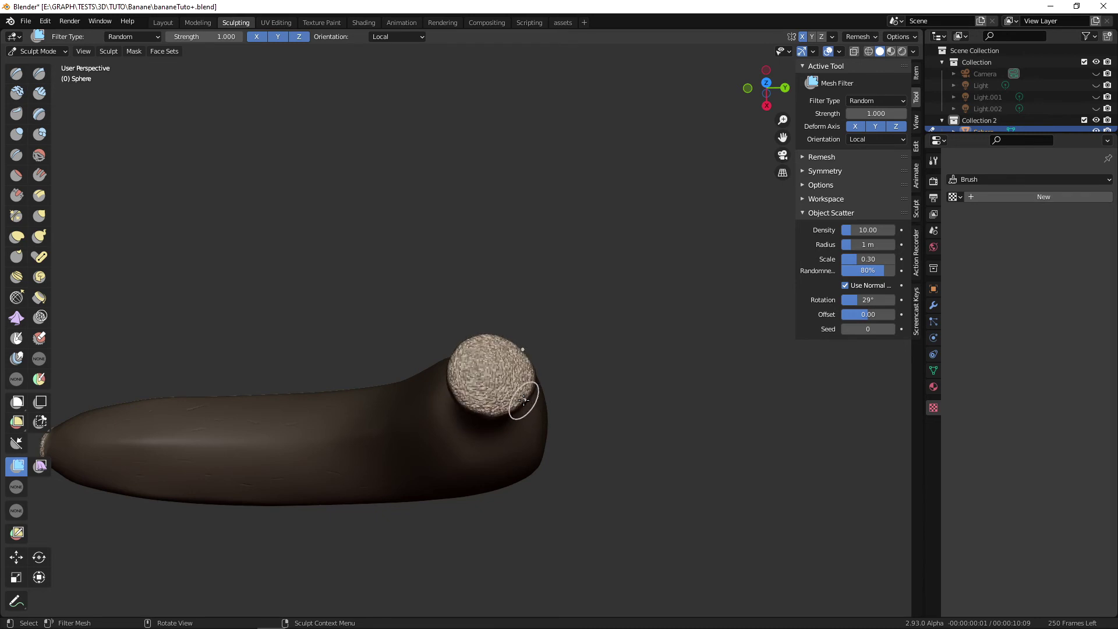
# - Roughen the unmasked stem end and tip with the random mesh filter, redoing it once, and clear the mask
pyautogui.moveTo(521, 399); pyautogui.dragTo(537, 391, button='middle')
pyautogui.keyDown('alt'); pyautogui.moveTo(537, 390); pyautogui.dragTo(582, 363); pyautogui.keyUp('alt')
pyautogui.moveTo(582, 363)
pyautogui.keyDown('ctrl'); pyautogui.mouseDown(button='middle')
pyautogui.moveTo(559, 408)
pyautogui.moveTo(531, 425)
pyautogui.mouseUp(button='middle'); pyautogui.keyUp('ctrl')
pyautogui.keyDown('alt'); pyautogui.moveTo(579, 385); pyautogui.dragTo(567, 398); pyautogui.keyUp('alt')
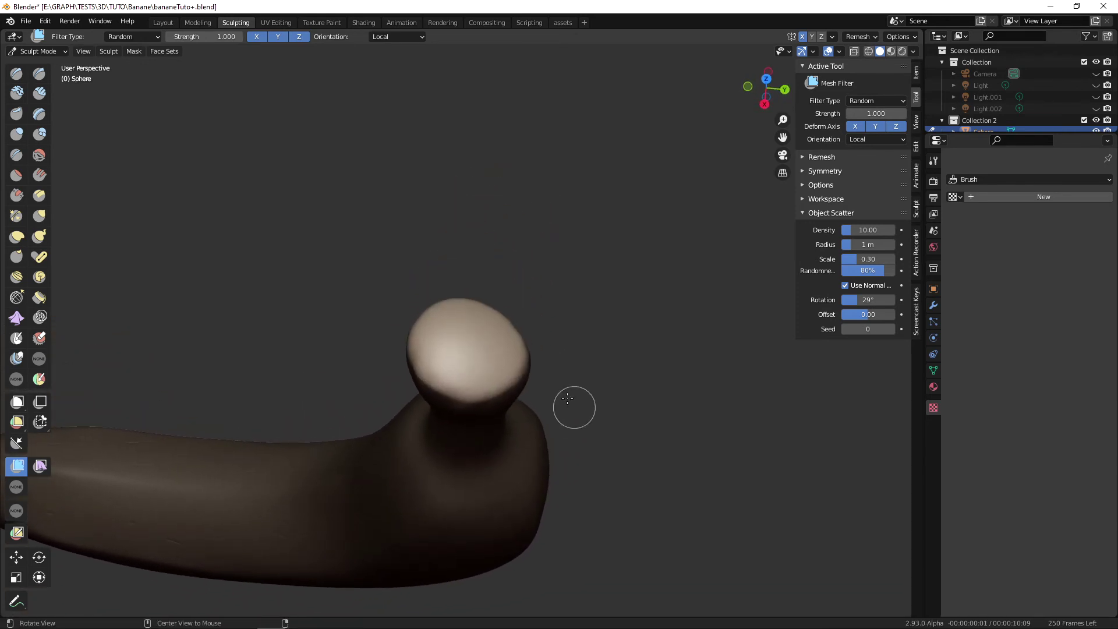
pyautogui.moveTo(607, 320); pyautogui.dragTo(629, 308)
pyautogui.hotkey('ctrl', 'z')
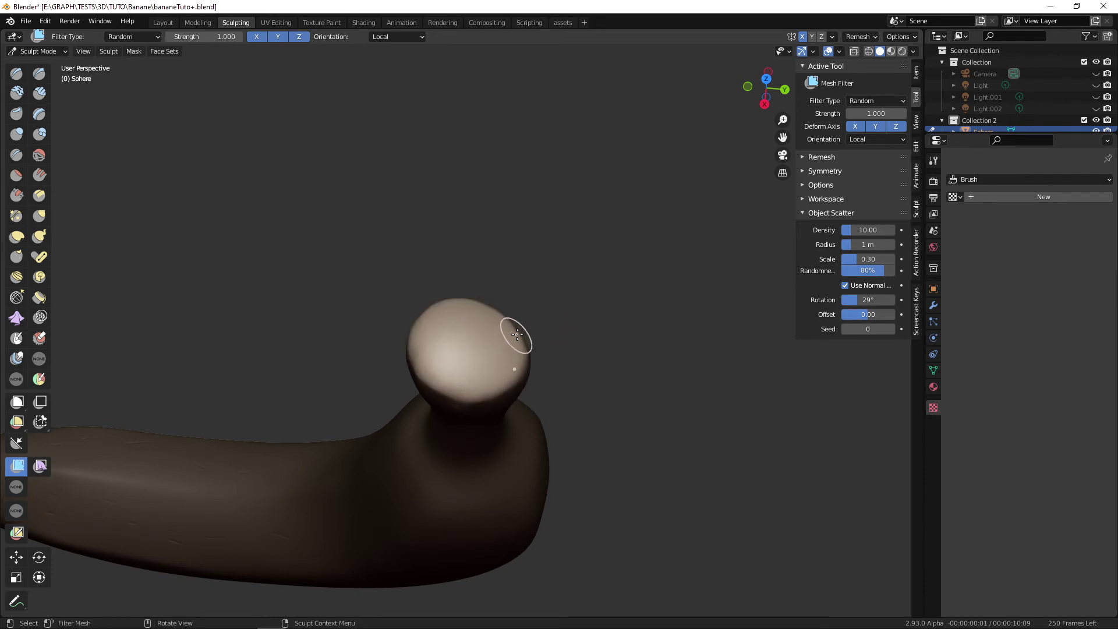
pyautogui.moveTo(521, 332); pyautogui.dragTo(521, 332)
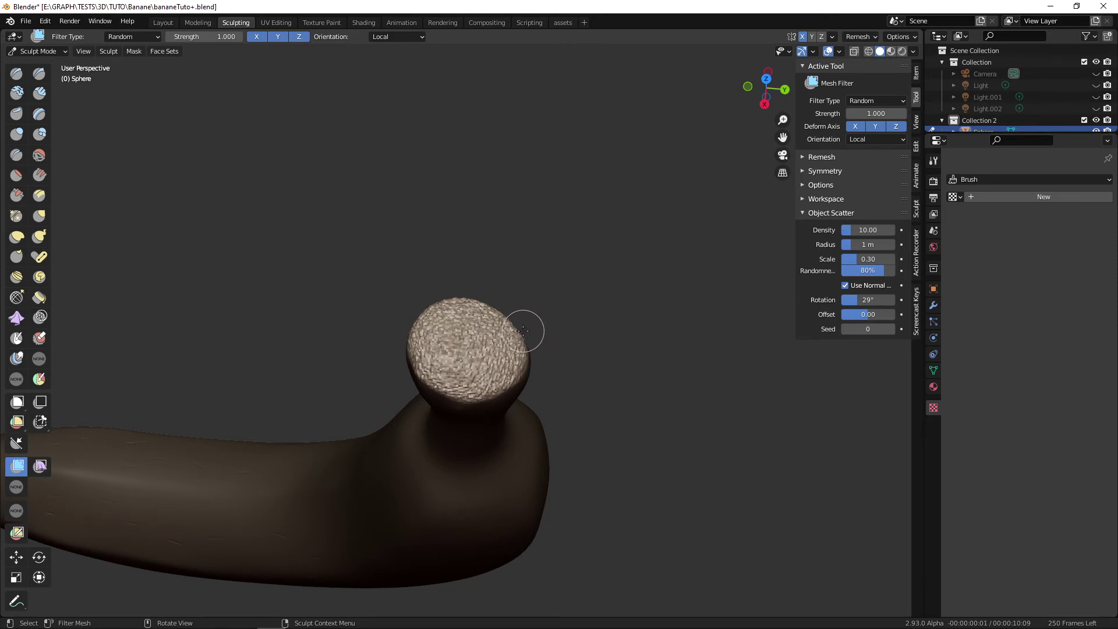
pyautogui.moveTo(506, 406)
pyautogui.keyDown('shift'); pyautogui.mouseDown(button='middle')
pyautogui.moveTo(512, 372)
pyautogui.moveTo(544, 367)
pyautogui.moveTo(503, 471)
pyautogui.moveTo(559, 444)
pyautogui.moveTo(547, 415)
pyautogui.moveTo(449, 391)
pyautogui.mouseUp(button='middle'); pyautogui.keyUp('shift')
pyautogui.hotkey('alt', 'm')
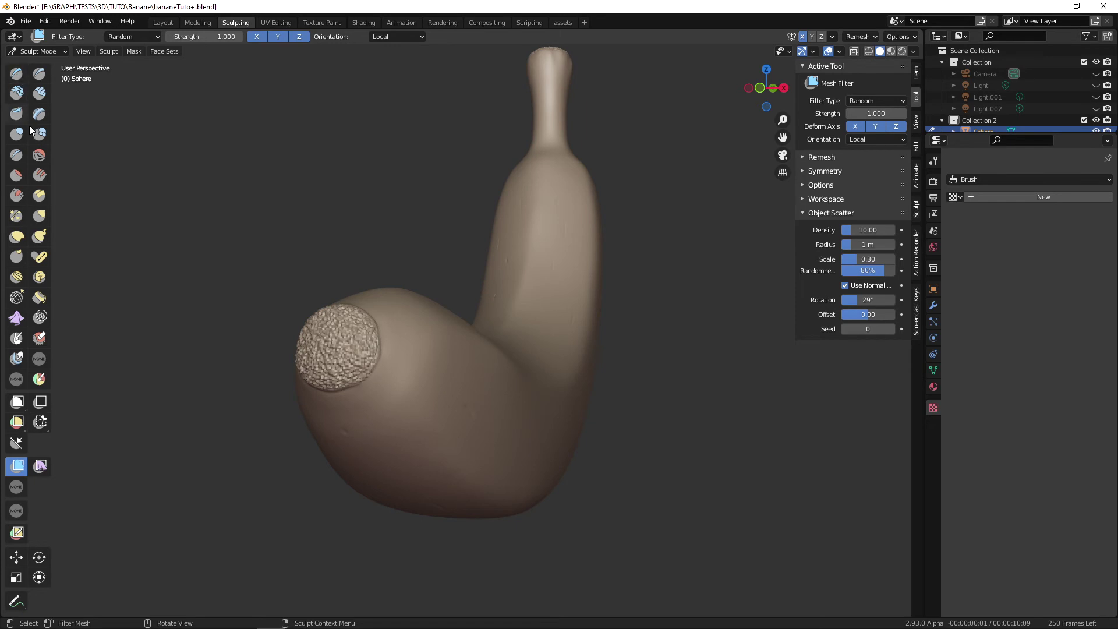
# - Carve a crease around the banana's roughened tip with the subtracting Draw Sharp brush at 26 px radius
pyautogui.click(39, 76)
pyautogui.moveTo(397, 368)
pyautogui.mouseDown(button='middle')
pyautogui.moveTo(357, 364)
pyautogui.moveTo(370, 372)
pyautogui.moveTo(362, 343)
pyautogui.moveTo(379, 294)
pyautogui.moveTo(599, 396)
pyautogui.moveTo(635, 428)
pyautogui.mouseUp(button='middle')
pyautogui.press('[')
pyautogui.press('[')
pyautogui.press('[')
pyautogui.press('[')
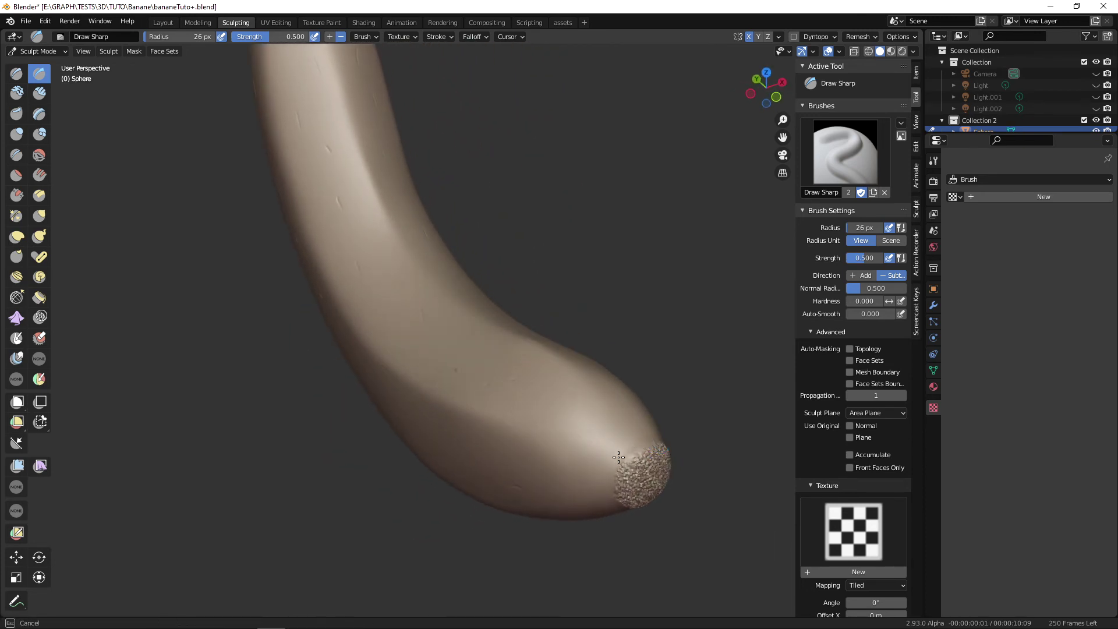
pyautogui.moveTo(617, 466); pyautogui.dragTo(503, 390, button='middle')
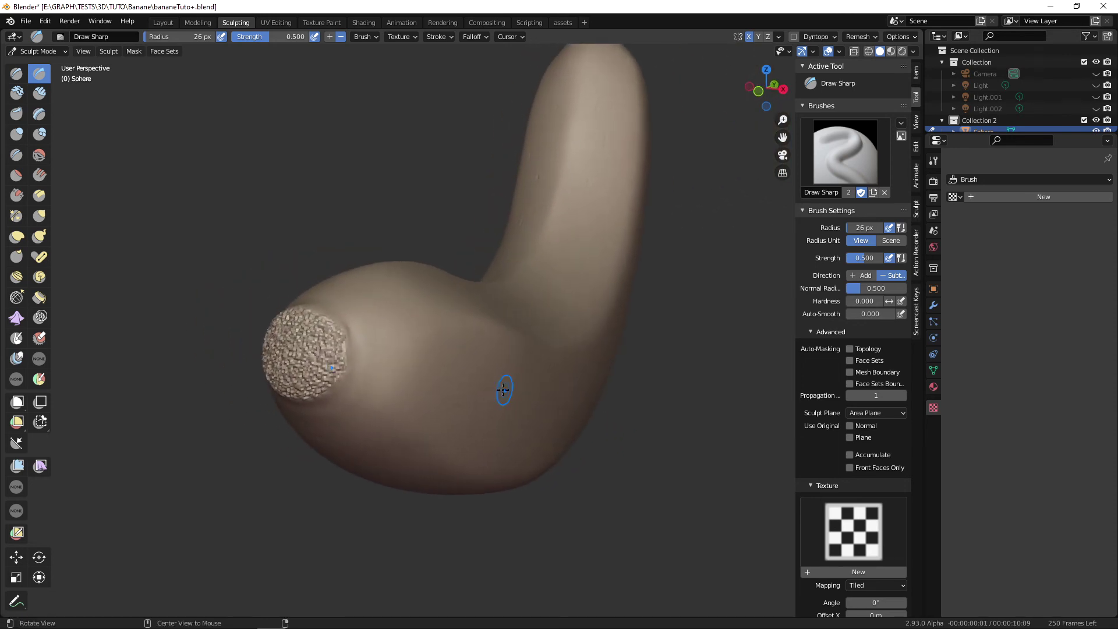
pyautogui.moveTo(360, 366)
pyautogui.mouseDown(button='middle')
pyautogui.moveTo(441, 317)
pyautogui.moveTo(444, 357)
pyautogui.moveTo(289, 429)
pyautogui.mouseUp(button='middle')
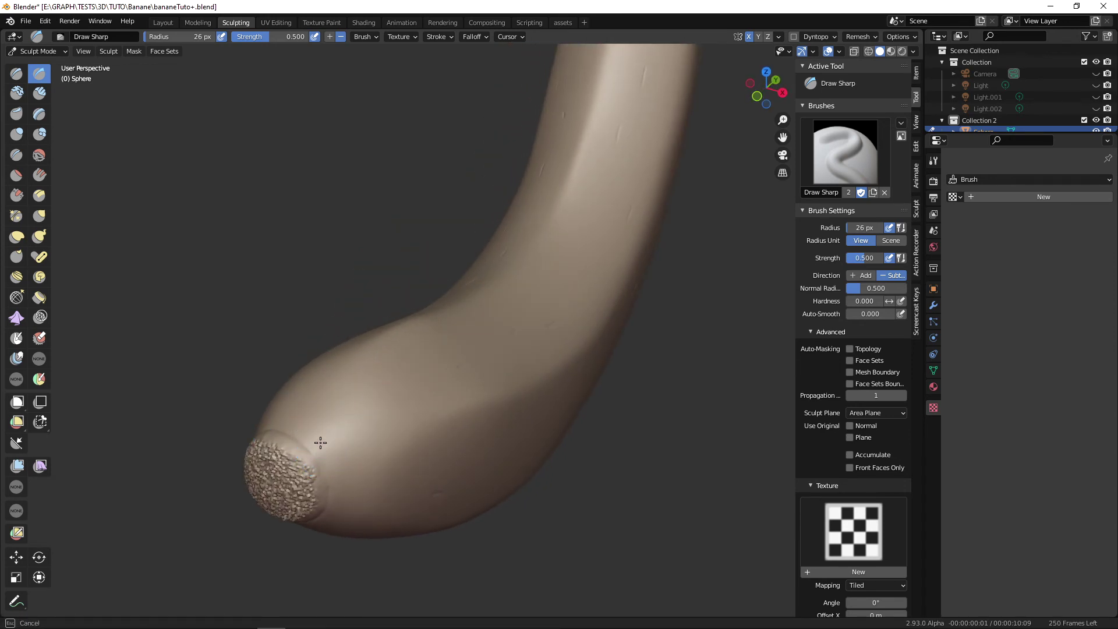
pyautogui.moveTo(361, 473); pyautogui.dragTo(351, 355, button='middle')
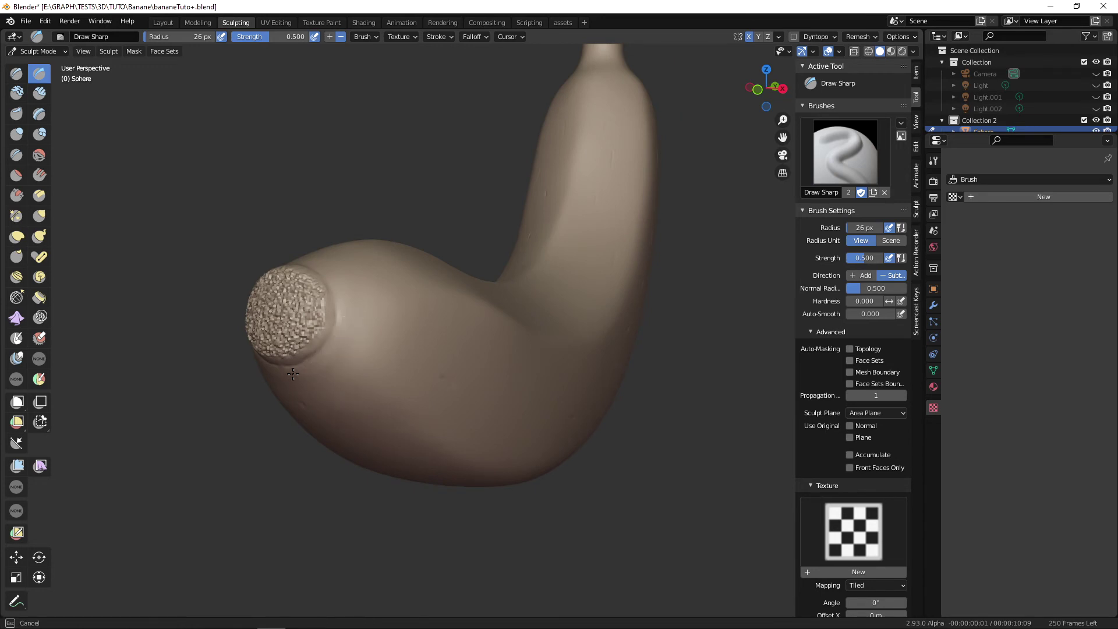
pyautogui.moveTo(432, 357); pyautogui.dragTo(488, 399, button='middle')
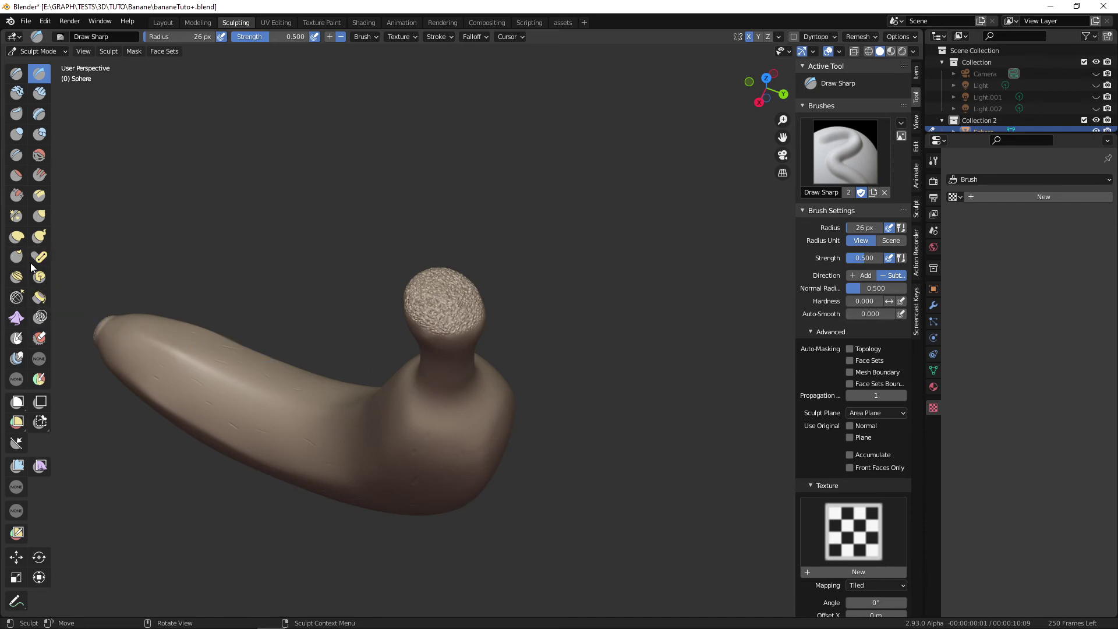
# - Set the Scrape brush radius to 120 px and try a stroke on the stem's rough end, undoing it
pyautogui.click(16, 195)
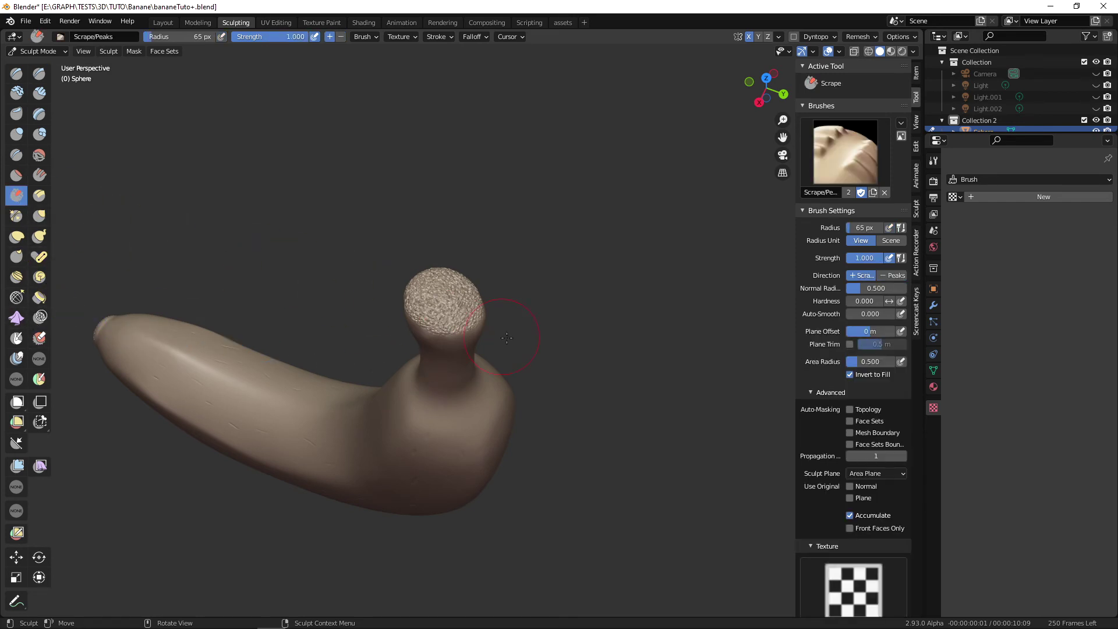
pyautogui.scroll(3, 506, 337)
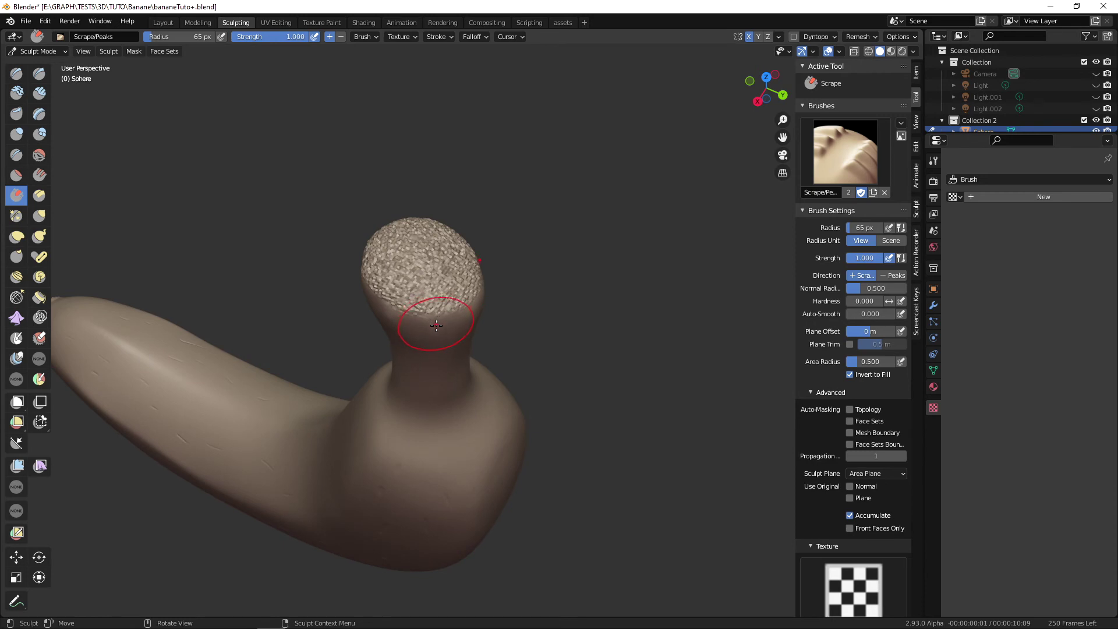
pyautogui.press('f')
pyautogui.click(499, 324)
pyautogui.keyDown('shift'); pyautogui.moveTo(432, 309); pyautogui.dragTo(459, 334, button='middle'); pyautogui.keyUp('shift')
pyautogui.moveTo(459, 335)
pyautogui.mouseDown()
pyautogui.moveTo(458, 321)
pyautogui.moveTo(470, 329)
pyautogui.mouseUp()
pyautogui.hotkey('ctrl', 'z')
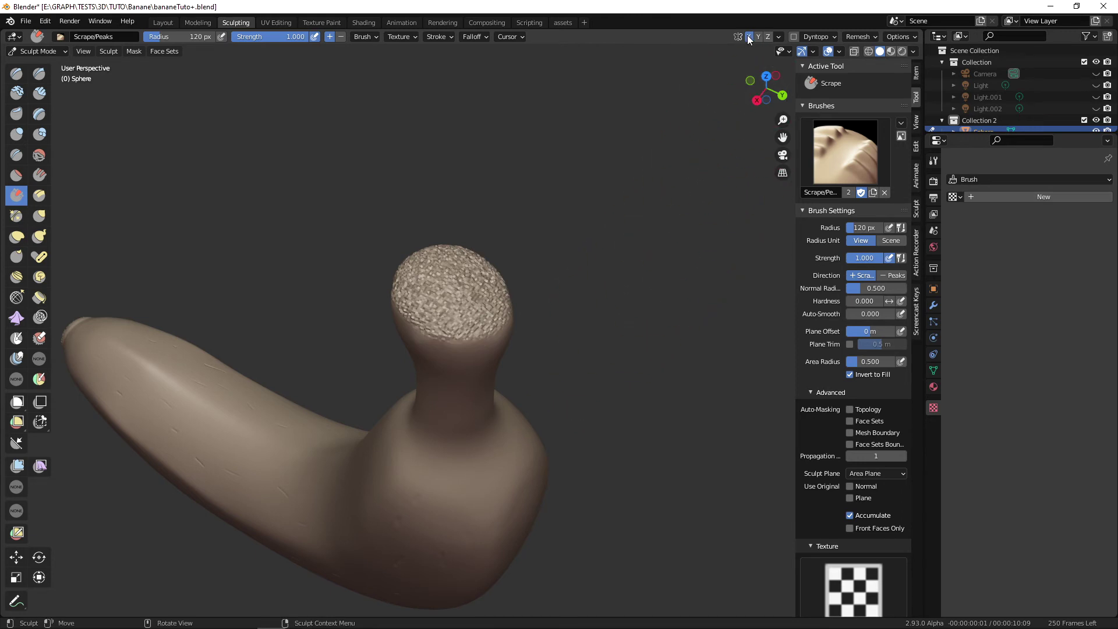
# - Scrape the stem's end from several sides into flat, angled facets with the 120 px Scrape brush
pyautogui.moveTo(458, 337); pyautogui.dragTo(441, 321)
pyautogui.moveTo(441, 321)
pyautogui.mouseDown(button='middle')
pyautogui.moveTo(514, 348)
pyautogui.moveTo(582, 273)
pyautogui.mouseUp(button='middle')
pyautogui.moveTo(582, 274)
pyautogui.mouseDown()
pyautogui.moveTo(607, 249)
pyautogui.moveTo(603, 304)
pyautogui.mouseUp()
pyautogui.moveTo(603, 304)
pyautogui.mouseDown(button='middle')
pyautogui.moveTo(337, 287)
pyautogui.moveTo(315, 313)
pyautogui.moveTo(294, 219)
pyautogui.mouseUp(button='middle')
pyautogui.moveTo(294, 218)
pyautogui.mouseDown()
pyautogui.moveTo(303, 197)
pyautogui.moveTo(291, 207)
pyautogui.moveTo(306, 216)
pyautogui.mouseUp()
pyautogui.moveTo(355, 229); pyautogui.dragTo(358, 215, button='middle')
pyautogui.moveTo(358, 216); pyautogui.dragTo(290, 233)
pyautogui.moveTo(290, 233)
pyautogui.mouseDown(button='middle')
pyautogui.moveTo(308, 244)
pyautogui.moveTo(444, 229)
pyautogui.moveTo(453, 327)
pyautogui.moveTo(394, 155)
pyautogui.mouseUp(button='middle')
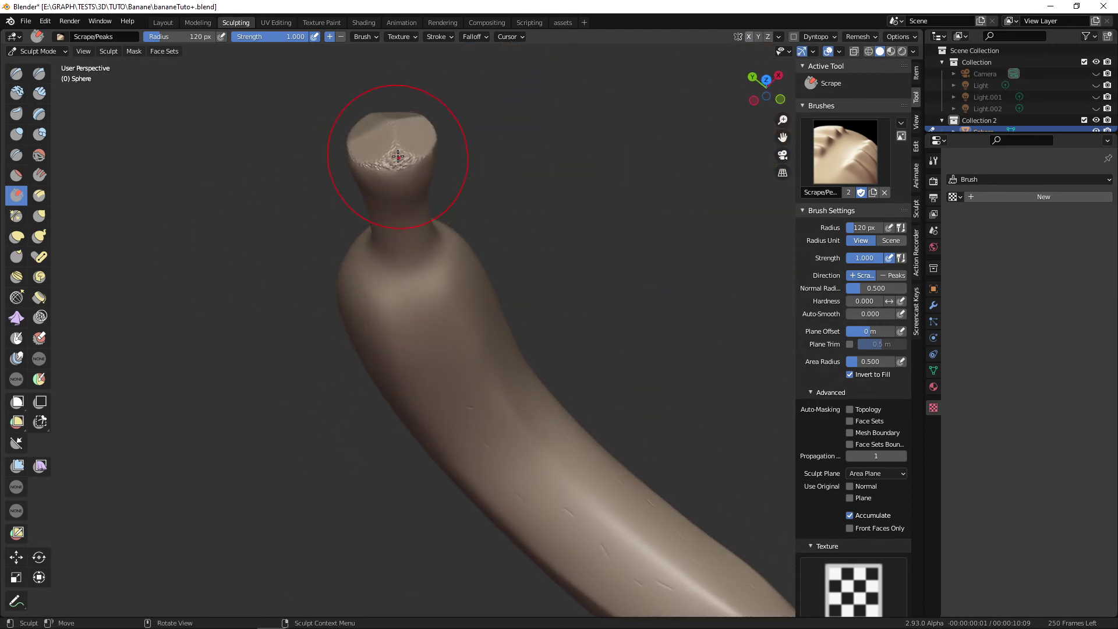
pyautogui.moveTo(394, 154); pyautogui.dragTo(386, 140)
pyautogui.moveTo(387, 139)
pyautogui.mouseDown(button='middle')
pyautogui.moveTo(448, 274)
pyautogui.moveTo(439, 309)
pyautogui.moveTo(530, 392)
pyautogui.moveTo(529, 375)
pyautogui.moveTo(517, 404)
pyautogui.moveTo(501, 399)
pyautogui.moveTo(489, 379)
pyautogui.moveTo(507, 392)
pyautogui.moveTo(536, 382)
pyautogui.mouseUp(button='middle')
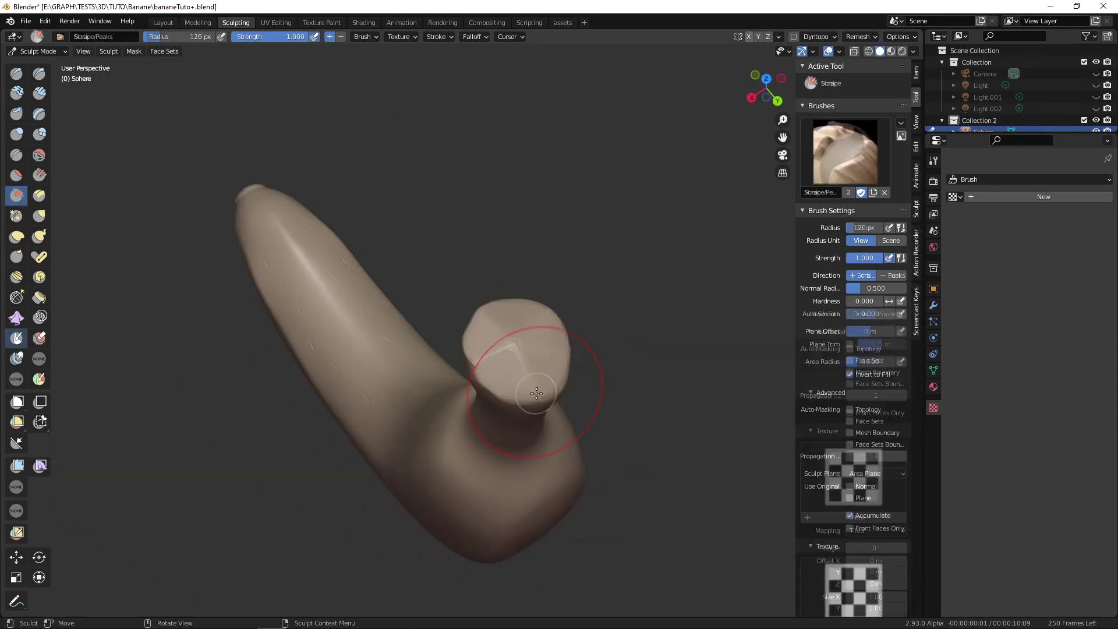
# - Paint a mask over the faceted stem end at 36 px radius and invert it to protect the body
pyautogui.press('m')
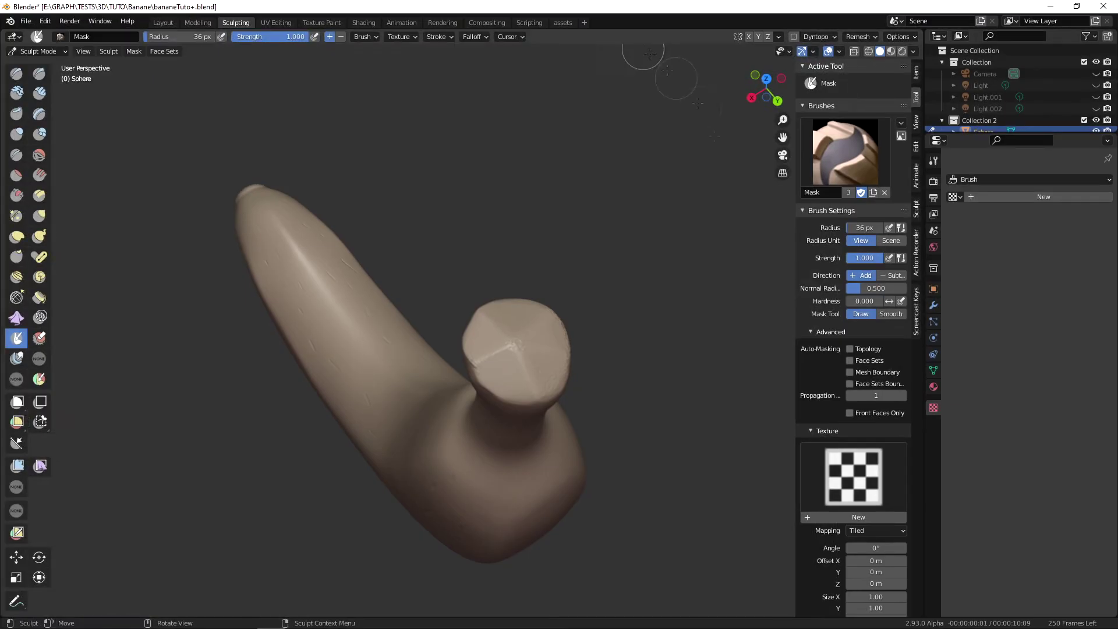
pyautogui.moveTo(448, 384); pyautogui.dragTo(461, 412, button='middle')
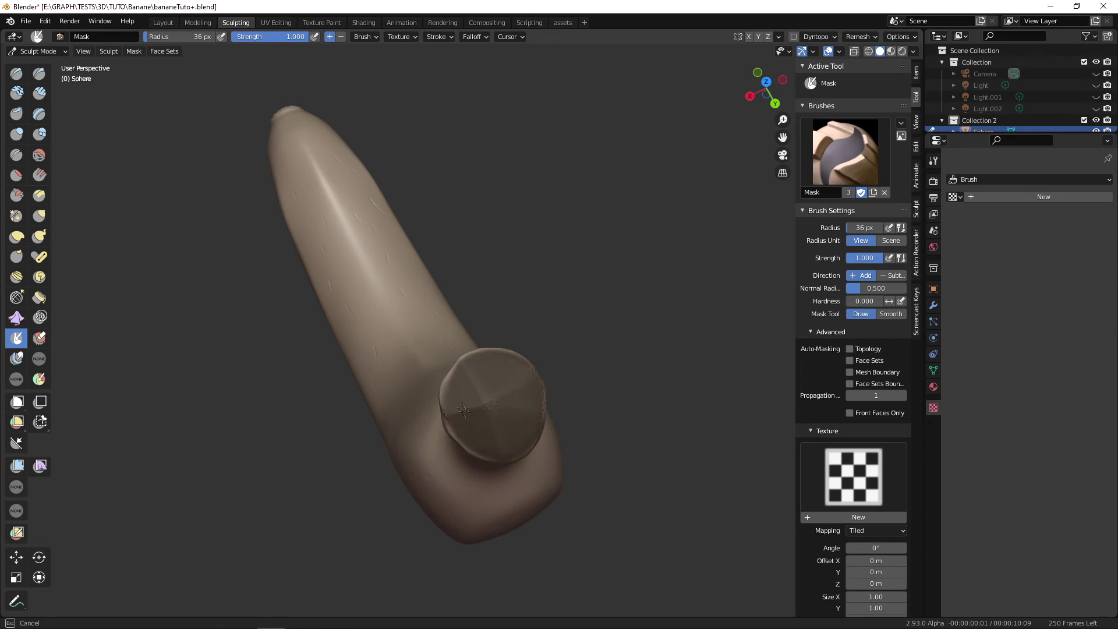
pyautogui.moveTo(508, 428)
pyautogui.mouseDown(button='middle')
pyautogui.moveTo(536, 443)
pyautogui.moveTo(456, 448)
pyautogui.mouseUp(button='middle')
# - Apply the Random mesh filter to the stem's unmasked end for a fine rough texture, and clear the mask
pyautogui.click(17, 466)
pyautogui.moveTo(686, 179); pyautogui.dragTo(682, 228, button='middle')
pyautogui.moveTo(548, 291); pyautogui.dragTo(593, 291)
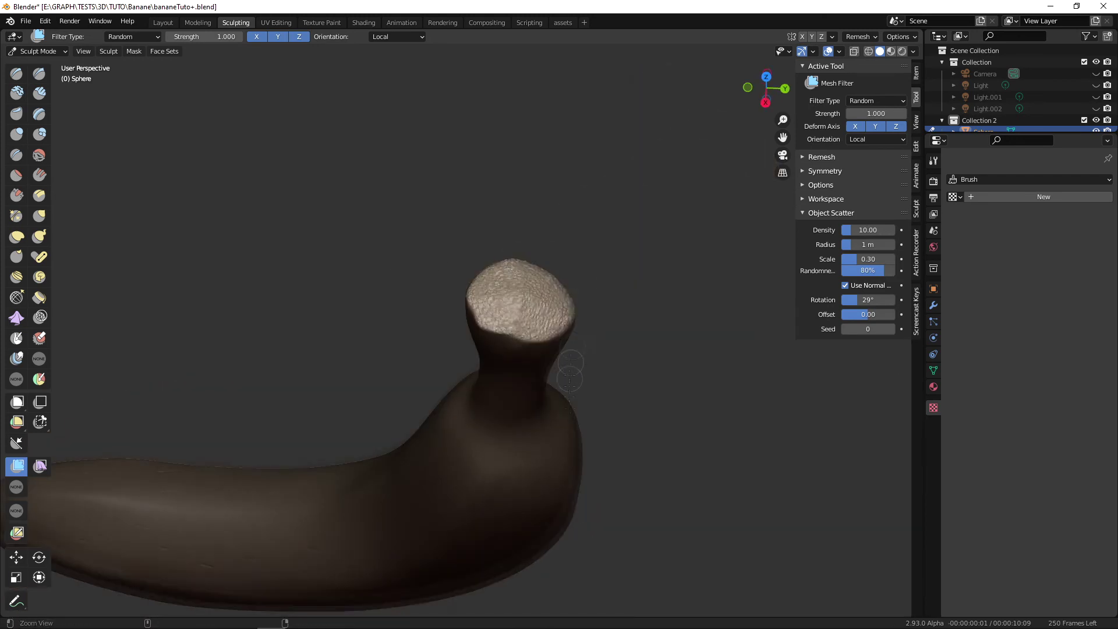
pyautogui.keyDown('ctrl'); pyautogui.moveTo(570, 387); pyautogui.dragTo(562, 538, button='middle'); pyautogui.keyUp('ctrl')
pyautogui.moveTo(562, 538); pyautogui.dragTo(526, 491, button='middle')
pyautogui.hotkey('alt', 'm')
# - Carve the stem and its base with the subtracting Clay brush at 58 px radius and pressure-sensitive strength 0.574
pyautogui.moveTo(530, 419)
pyautogui.keyDown('ctrl'); pyautogui.mouseDown(button='middle')
pyautogui.moveTo(547, 479)
pyautogui.moveTo(617, 469)
pyautogui.moveTo(588, 463)
pyautogui.moveTo(594, 377)
pyautogui.mouseUp(button='middle'); pyautogui.keyUp('ctrl')
pyautogui.keyDown('shift'); pyautogui.moveTo(597, 232); pyautogui.dragTo(550, 285, button='middle'); pyautogui.keyUp('shift')
pyautogui.click(16, 93)
pyautogui.keyDown('ctrl'); pyautogui.moveTo(539, 349); pyautogui.dragTo(535, 250, button='middle'); pyautogui.keyUp('ctrl')
pyautogui.press('f')
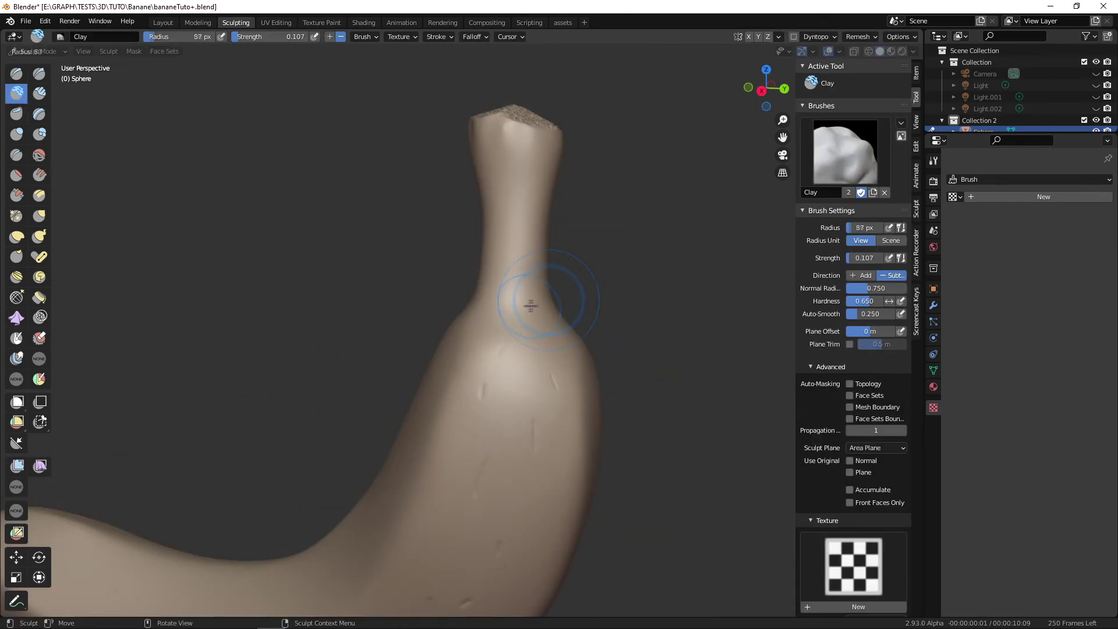
pyautogui.moveTo(515, 201); pyautogui.dragTo(342, 397, button='middle')
pyautogui.moveTo(256, 36); pyautogui.dragTo(292, 37)
pyautogui.click(314, 37)
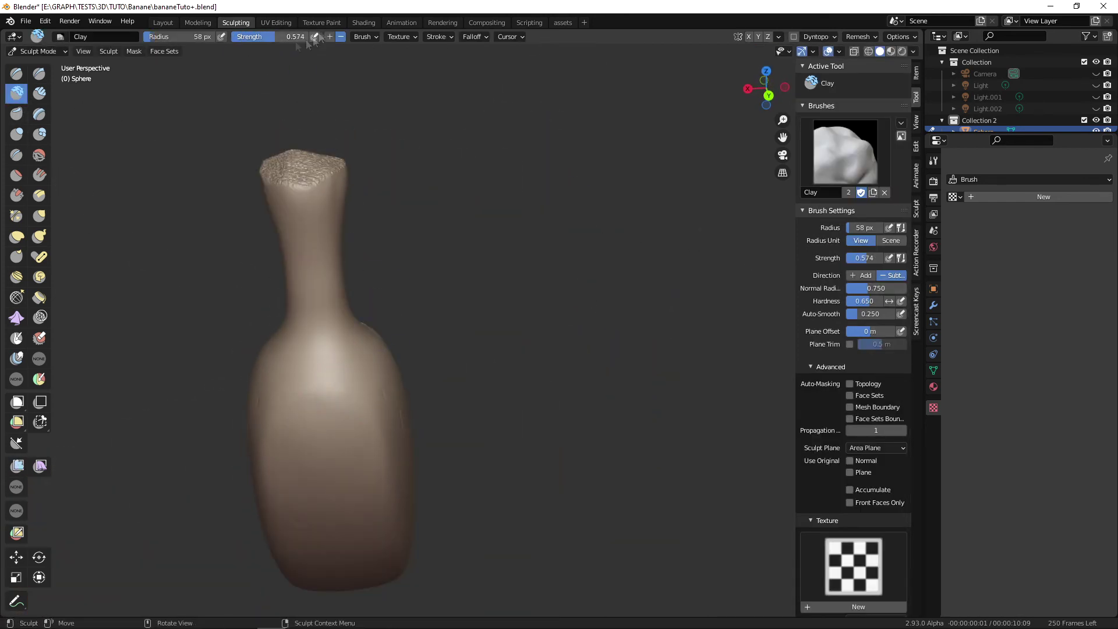
pyautogui.moveTo(330, 408); pyautogui.dragTo(327, 372, button='middle')
pyautogui.moveTo(326, 218)
pyautogui.mouseDown(button='middle')
pyautogui.moveTo(532, 301)
pyautogui.moveTo(443, 308)
pyautogui.moveTo(693, 320)
pyautogui.mouseUp(button='middle')
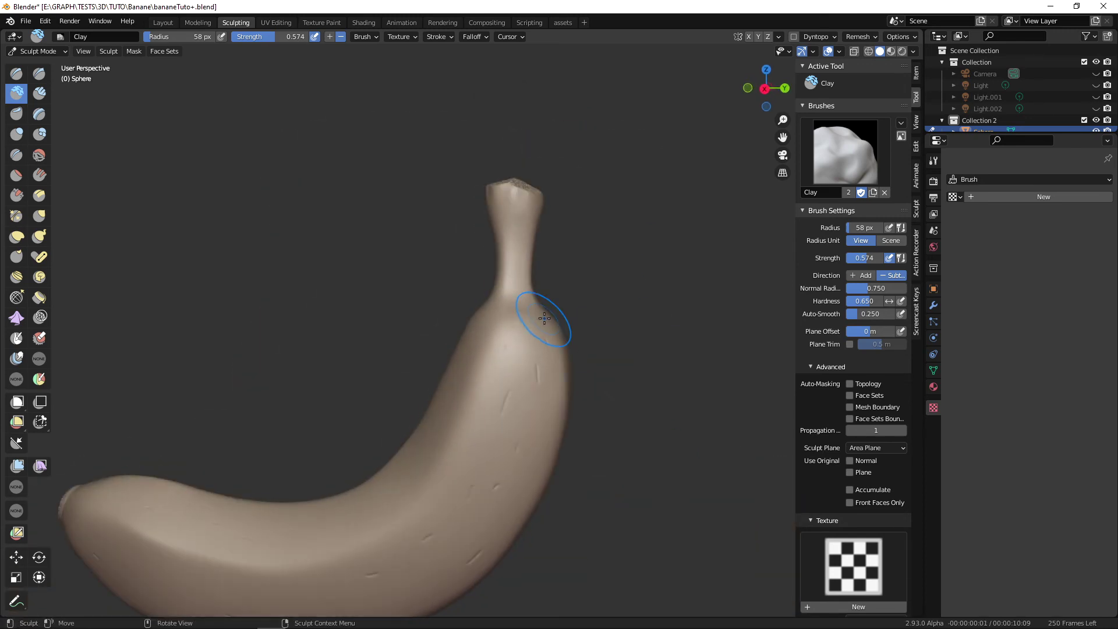
# - Resize the Grab brush and adjust the shape of the banana around its stem
pyautogui.press('g')
pyautogui.press('f')
pyautogui.click(512, 323)
pyautogui.moveTo(547, 297)
pyautogui.mouseDown(button='middle')
pyautogui.moveTo(484, 287)
pyautogui.moveTo(562, 280)
pyautogui.moveTo(477, 378)
pyautogui.moveTo(568, 369)
pyautogui.moveTo(608, 445)
pyautogui.moveTo(600, 419)
pyautogui.mouseUp(button='middle')
pyautogui.moveTo(560, 249)
pyautogui.mouseDown(button='middle')
pyautogui.moveTo(479, 362)
pyautogui.moveTo(603, 419)
pyautogui.moveTo(584, 409)
pyautogui.moveTo(574, 434)
pyautogui.mouseUp(button='middle')
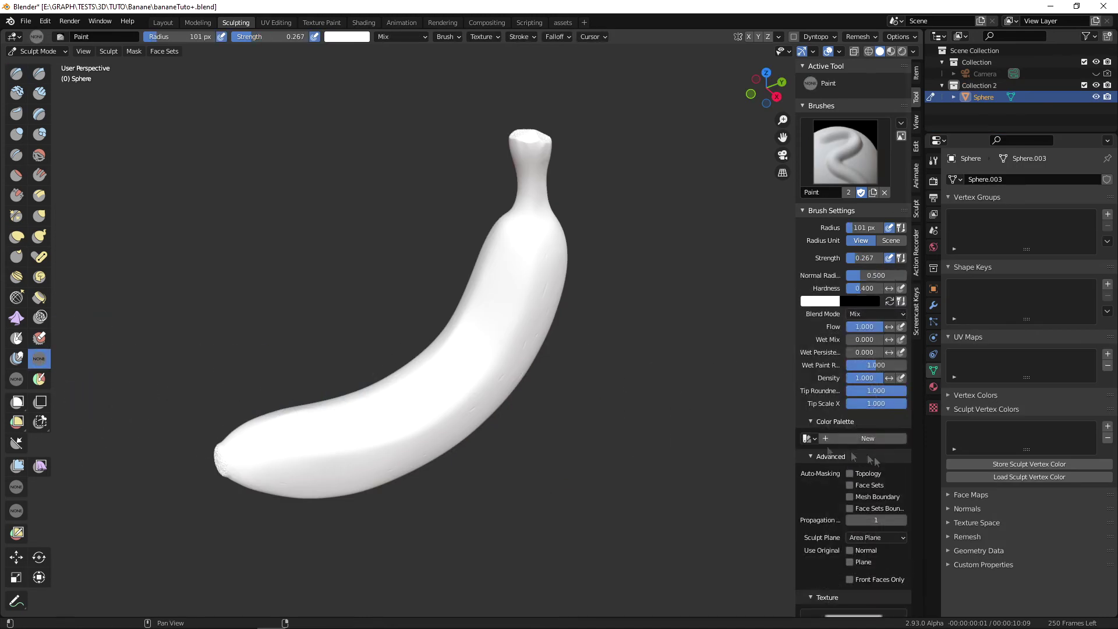
# - Create a color palette for the Paint brush and add yellow (H 0.137, S 0.652, V 1.000) and orange
pyautogui.click(861, 422)
pyautogui.click(823, 302)
pyautogui.click(827, 208)
pyautogui.click(823, 301)
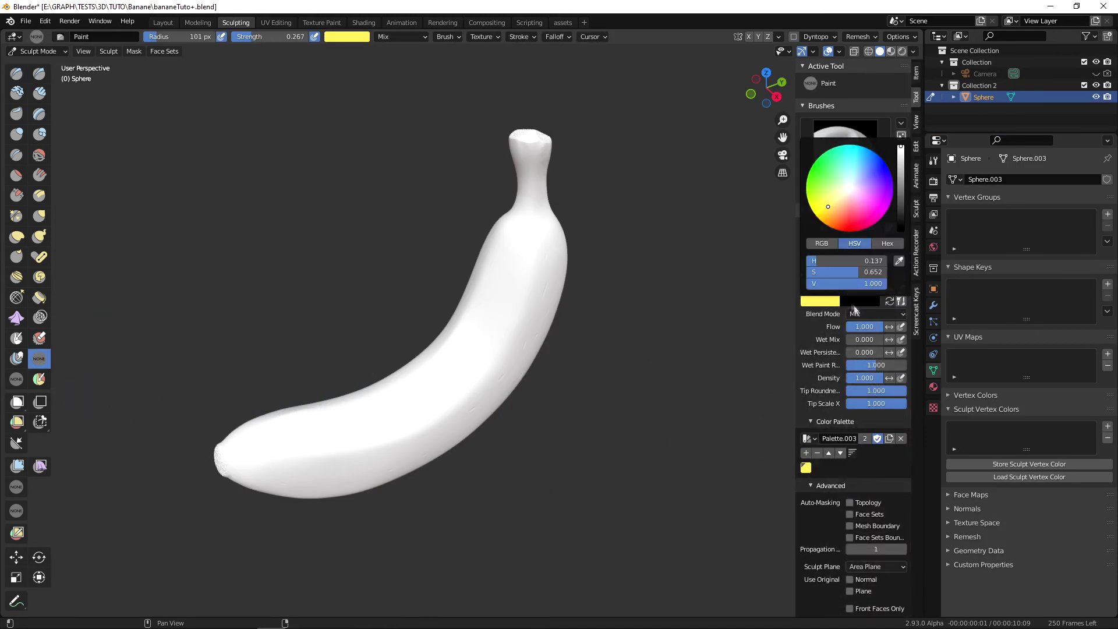
pyautogui.click(830, 212)
# - Add a green (H 0.216, S 0.751, V 0.660) and a very dark brown to the color palette
pyautogui.click(823, 302)
pyautogui.click(827, 198)
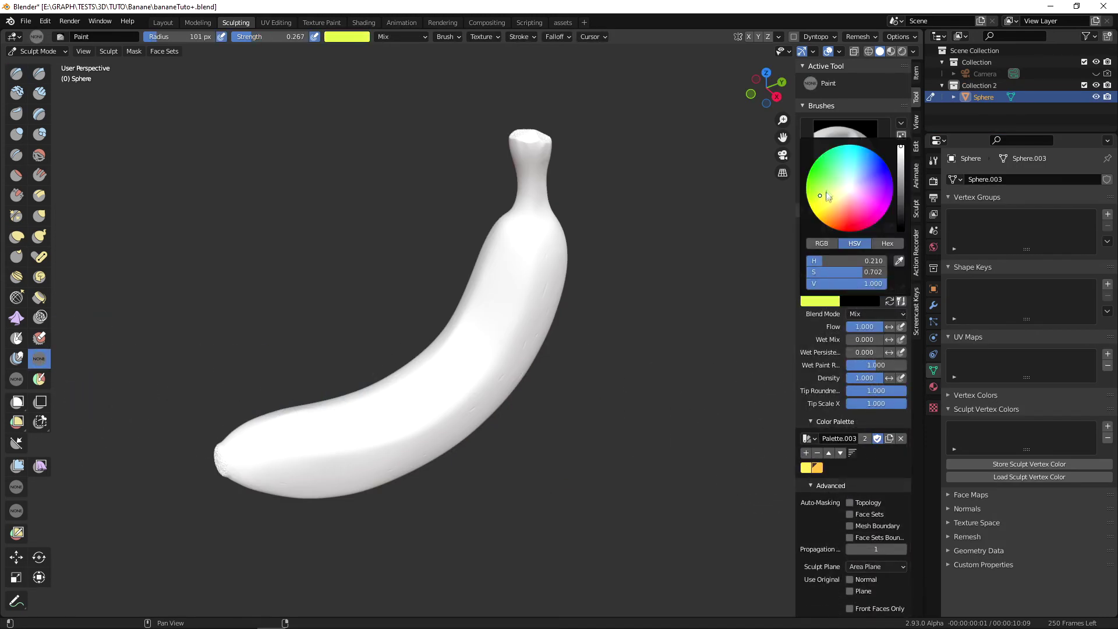
pyautogui.click(900, 173)
pyautogui.click(806, 453)
pyautogui.click(823, 302)
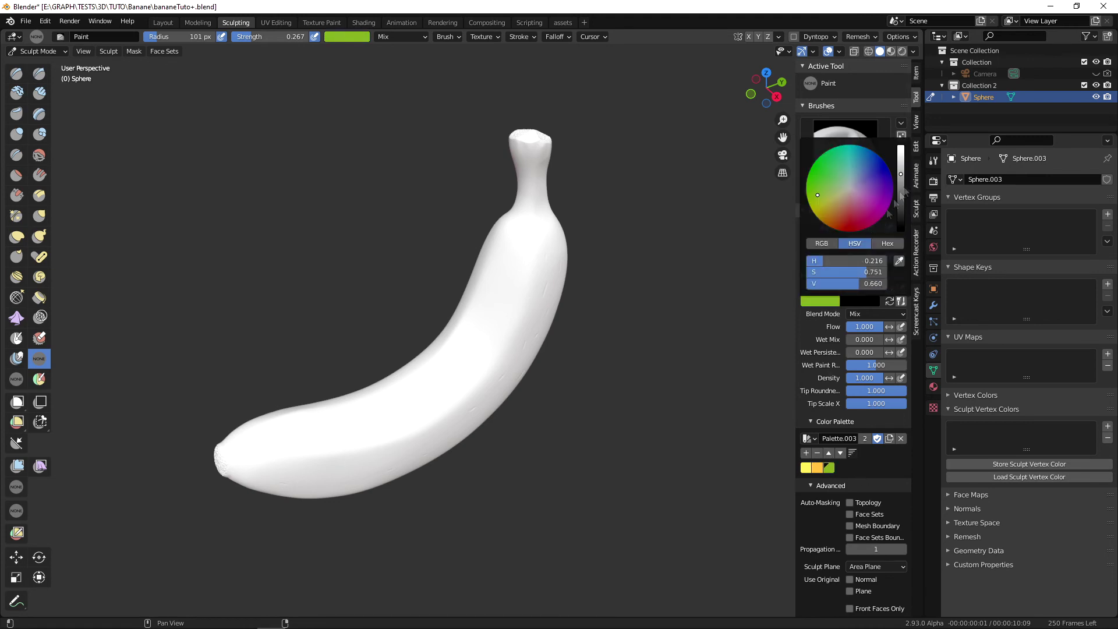
pyautogui.moveTo(901, 221); pyautogui.dragTo(901, 228)
pyautogui.click(806, 453)
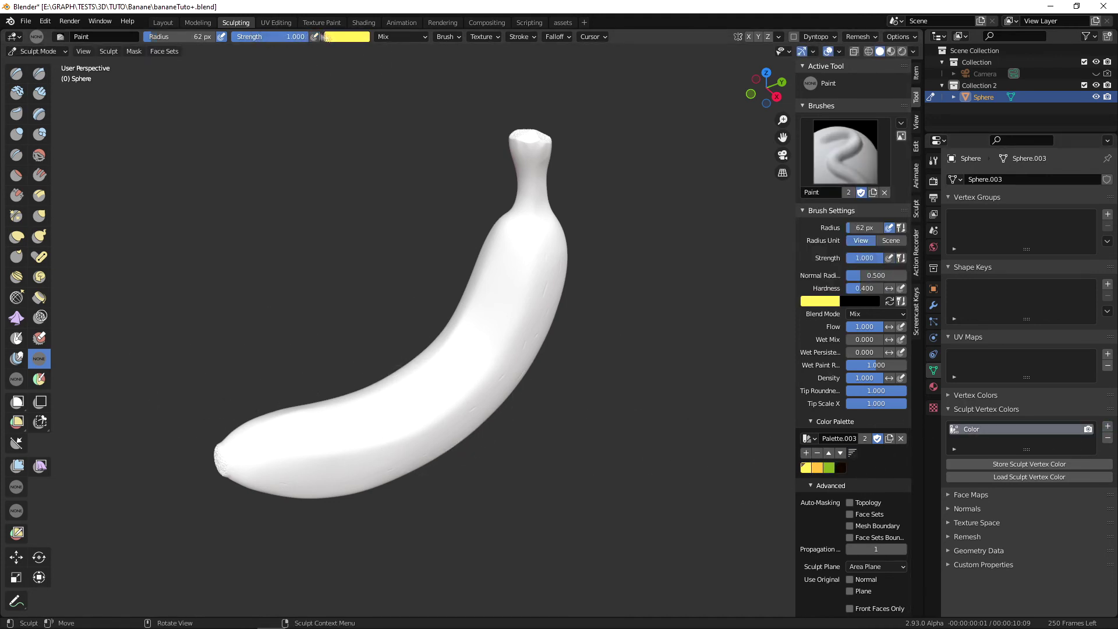
# - Paint the whole banana yellow at strength 1.000, with the Paint brush enlarged to 124 px
pyautogui.moveTo(518, 233)
pyautogui.mouseDown()
pyautogui.moveTo(349, 419)
pyautogui.moveTo(274, 460)
pyautogui.mouseUp()
pyautogui.hotkey('ctrl', 'z')
pyautogui.moveTo(514, 360); pyautogui.dragTo(351, 437)
pyautogui.moveTo(510, 277); pyautogui.dragTo(540, 201)
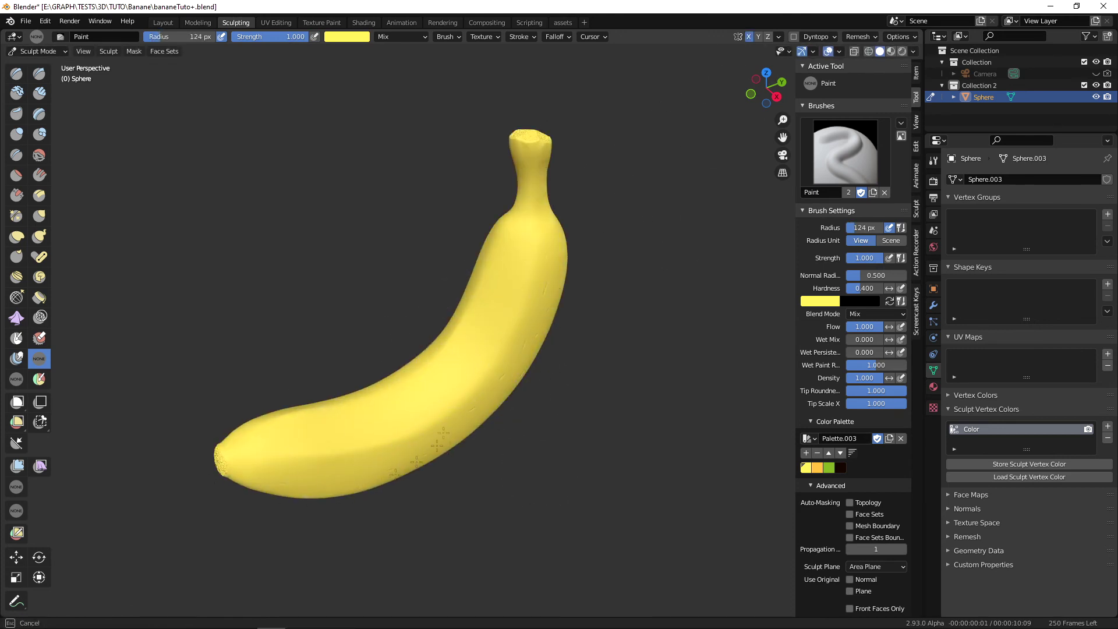
pyautogui.moveTo(436, 445)
pyautogui.mouseDown(button='middle')
pyautogui.moveTo(588, 326)
pyautogui.moveTo(466, 259)
pyautogui.moveTo(481, 419)
pyautogui.moveTo(469, 489)
pyautogui.mouseUp(button='middle')
# - Softly shade the banana's body with the palette's orange at strength 0.356, adjusting the brush size between strokes
pyautogui.click(817, 468)
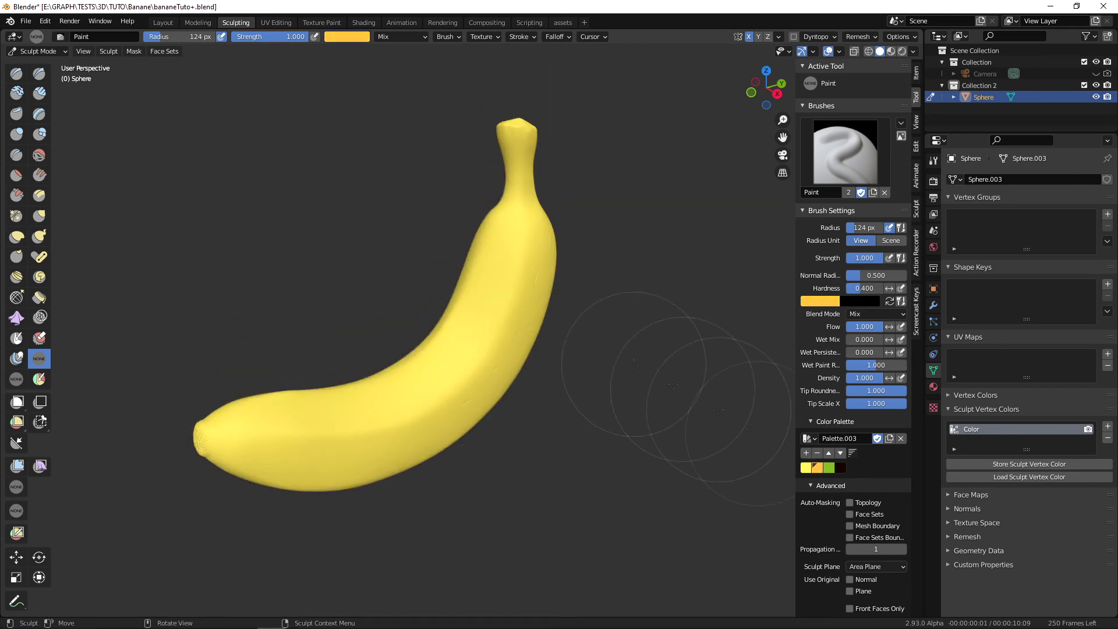
pyautogui.click(521, 38)
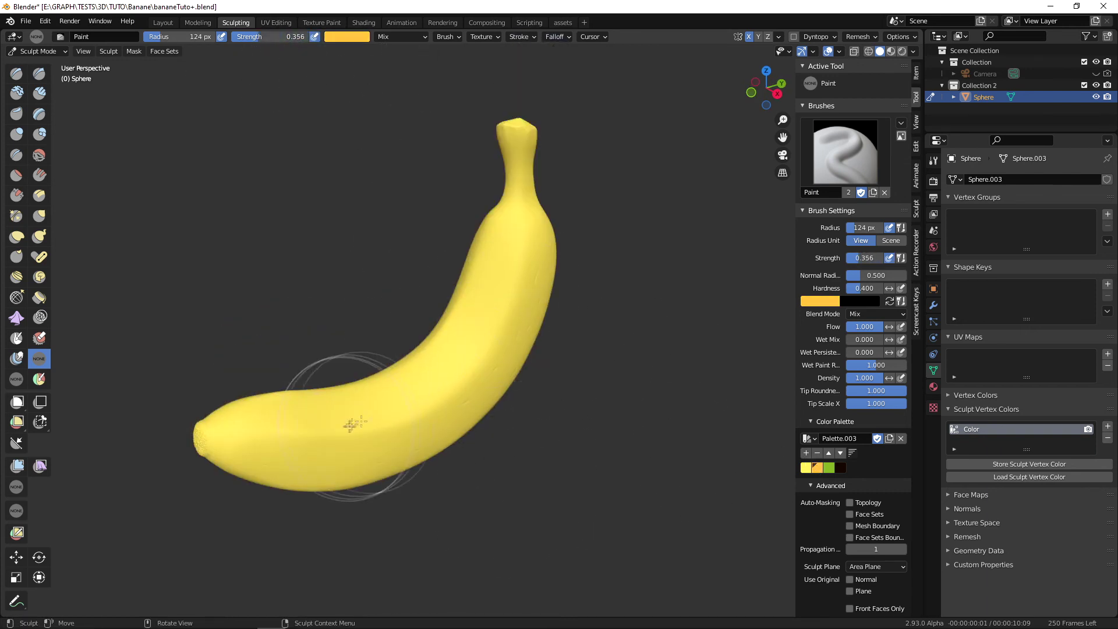
pyautogui.press('f')
pyautogui.click(436, 455)
pyautogui.moveTo(434, 454); pyautogui.dragTo(406, 479, button='middle')
pyautogui.press('f')
pyautogui.moveTo(576, 266)
pyautogui.mouseDown(button='middle')
pyautogui.moveTo(629, 303)
pyautogui.moveTo(519, 317)
pyautogui.moveTo(436, 356)
pyautogui.moveTo(413, 349)
pyautogui.mouseUp(button='middle')
pyautogui.click(703, 263)
pyautogui.moveTo(468, 204); pyautogui.dragTo(448, 280)
pyautogui.moveTo(447, 288)
pyautogui.mouseDown(button='middle')
pyautogui.moveTo(561, 138)
pyautogui.moveTo(536, 387)
pyautogui.moveTo(612, 367)
pyautogui.moveTo(373, 395)
pyautogui.mouseUp(button='middle')
# - Tint the stem and the opposite tip with the palette's green, using a 111 px Paint brush at strength 0.356
pyautogui.click(829, 467)
pyautogui.moveTo(721, 349); pyautogui.dragTo(728, 384, button='middle')
pyautogui.press('f')
pyautogui.click(634, 385)
pyautogui.moveTo(612, 360); pyautogui.dragTo(602, 387, button='middle')
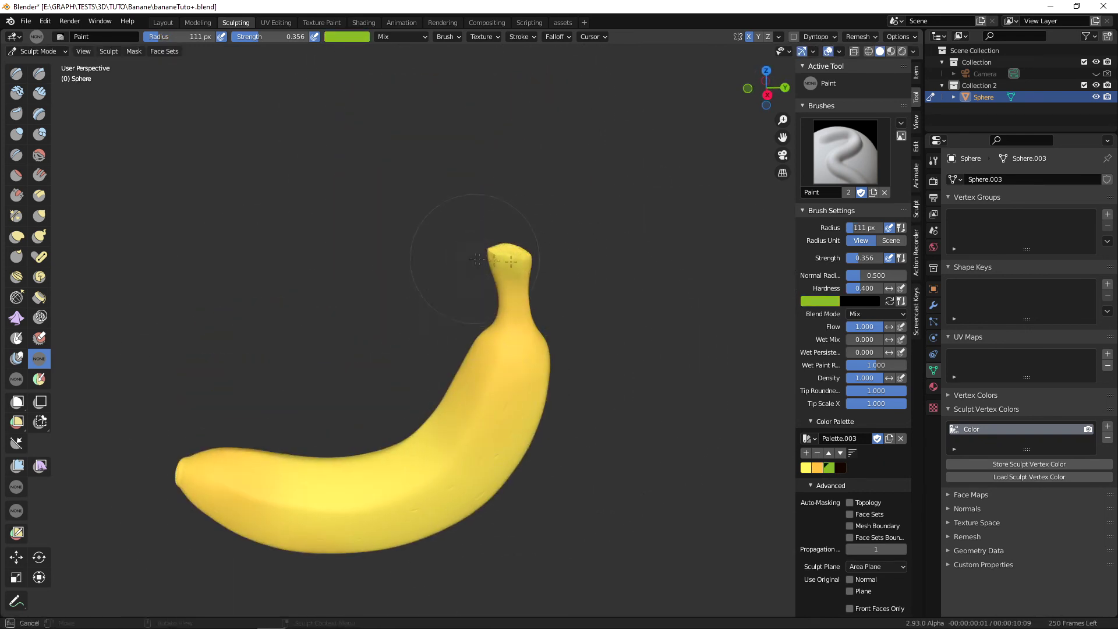
pyautogui.moveTo(526, 333)
pyautogui.mouseDown(button='middle')
pyautogui.moveTo(374, 274)
pyautogui.moveTo(512, 250)
pyautogui.mouseUp(button='middle')
pyautogui.moveTo(513, 250); pyautogui.dragTo(519, 253)
pyautogui.moveTo(511, 322)
pyautogui.mouseDown(button='middle')
pyautogui.moveTo(444, 212)
pyautogui.moveTo(620, 447)
pyautogui.moveTo(349, 400)
pyautogui.moveTo(794, 467)
pyautogui.mouseUp(button='middle')
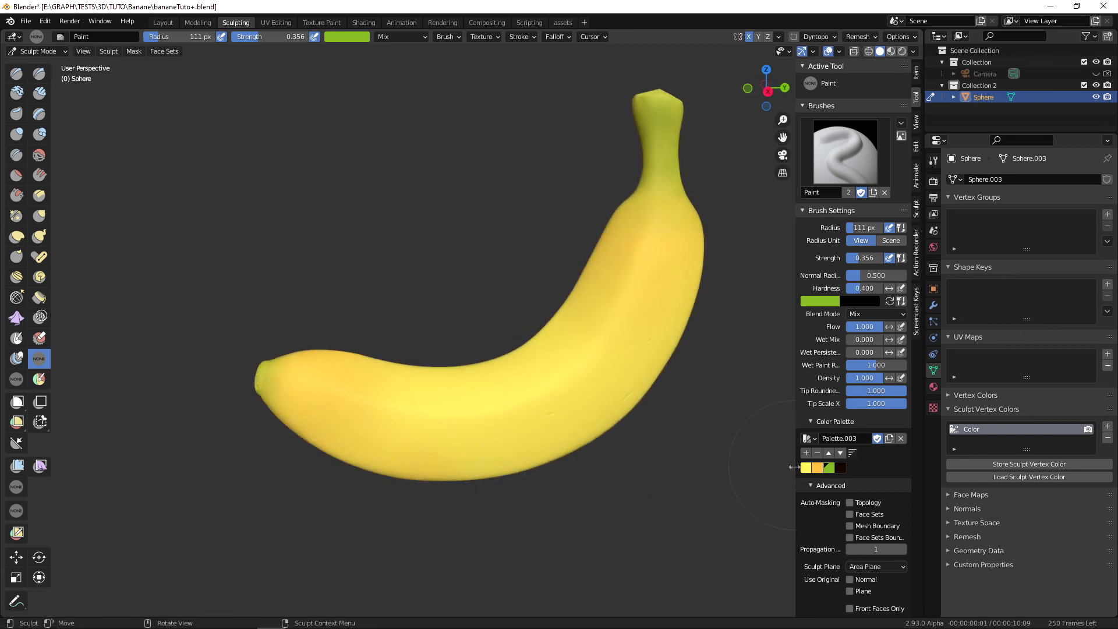
# - Soften the banana's body color with the palette's yellow at strength 0.356, reducing the Paint brush to 236 px
pyautogui.press('f')
pyautogui.click(608, 415)
pyautogui.moveTo(608, 416); pyautogui.dragTo(312, 284, button='middle')
pyautogui.moveTo(309, 233)
pyautogui.mouseDown(button='middle')
pyautogui.moveTo(378, 140)
pyautogui.moveTo(553, 442)
pyautogui.mouseUp(button='middle')
pyautogui.click(806, 469)
pyautogui.press('f')
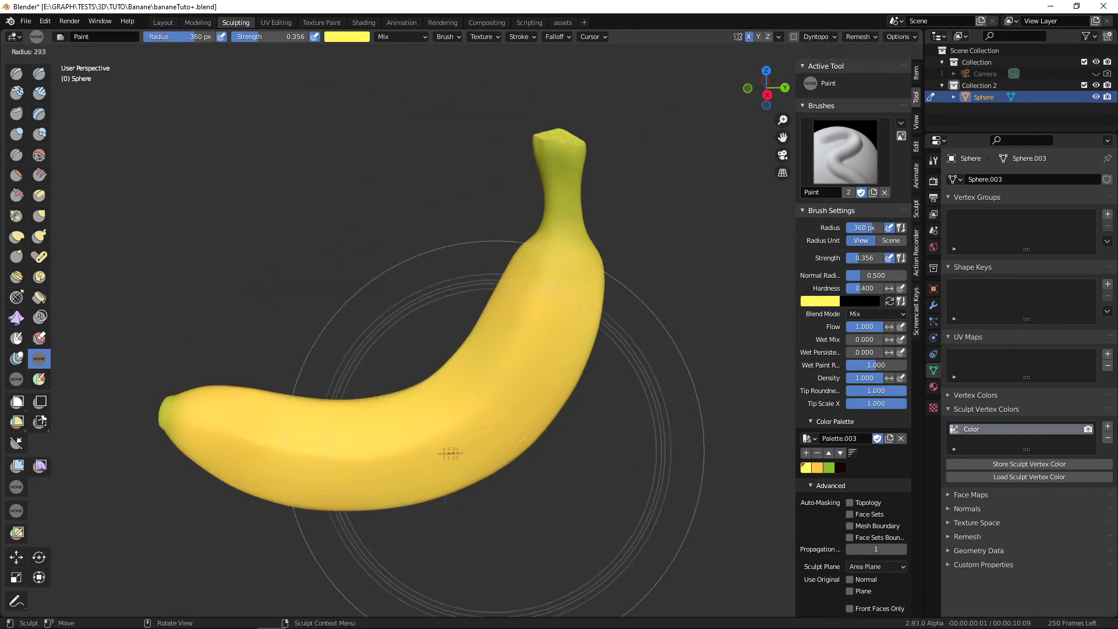
pyautogui.click(589, 452)
# - Retouch the banana's ends with the palette's green, resizing the Paint brush to suit
pyautogui.moveTo(538, 279)
pyautogui.mouseDown(button='middle')
pyautogui.moveTo(400, 425)
pyautogui.moveTo(512, 462)
pyautogui.moveTo(620, 454)
pyautogui.moveTo(470, 472)
pyautogui.moveTo(524, 408)
pyautogui.mouseUp(button='middle')
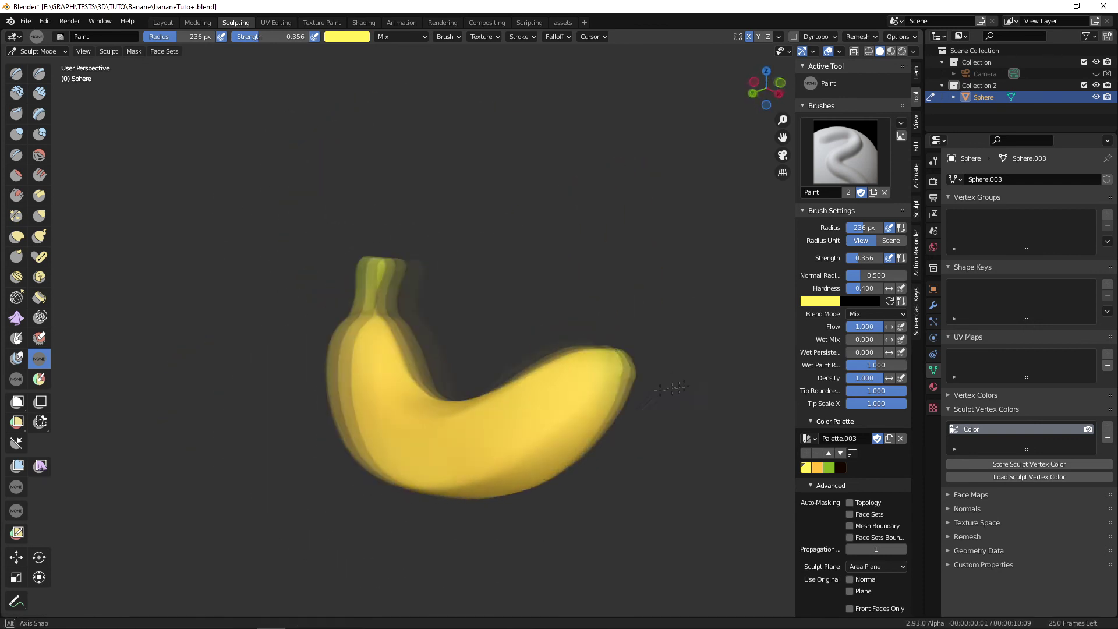
pyautogui.click(828, 468)
pyautogui.press('f')
pyautogui.click(619, 401)
pyautogui.moveTo(647, 440); pyautogui.dragTo(477, 442, button='middle')
# - Dab small ripeness spots around the body with the palette's very dark brown, using a 9 px Paint brush at strength 0.859
pyautogui.press('f')
pyautogui.moveTo(459, 347); pyautogui.dragTo(533, 399, button='middle')
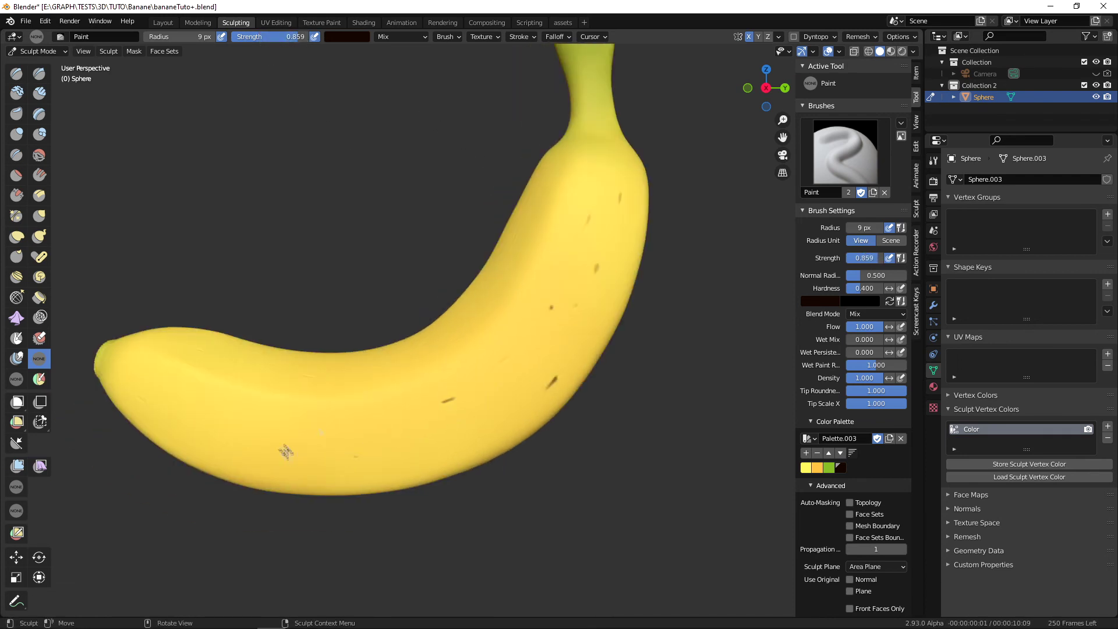
pyautogui.moveTo(217, 420); pyautogui.dragTo(303, 480, button='middle')
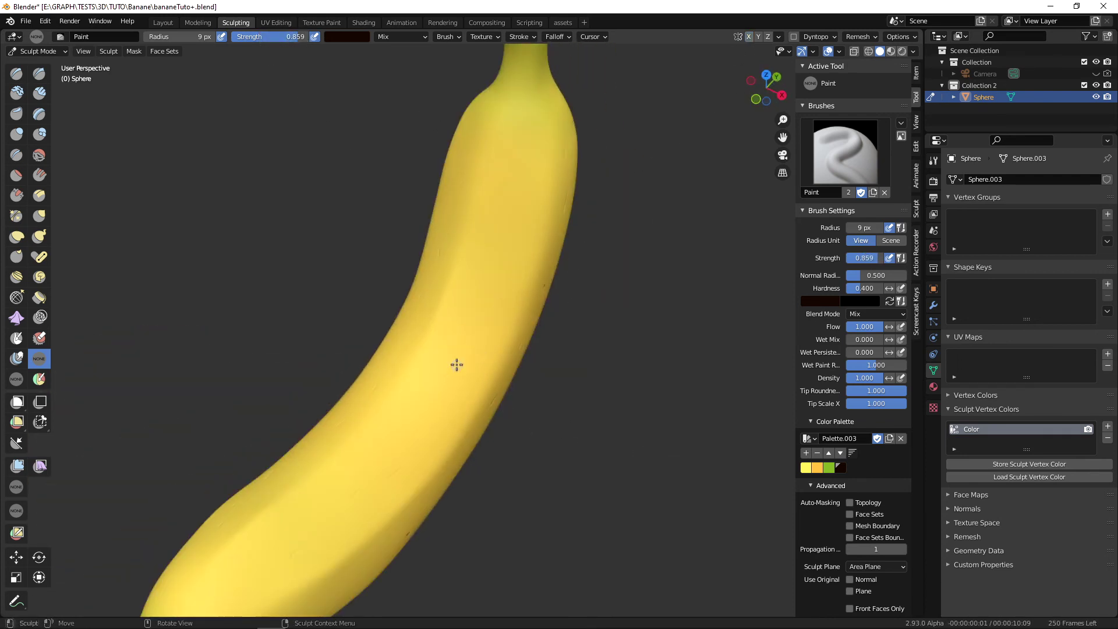
pyautogui.moveTo(448, 399); pyautogui.dragTo(617, 450, button='middle')
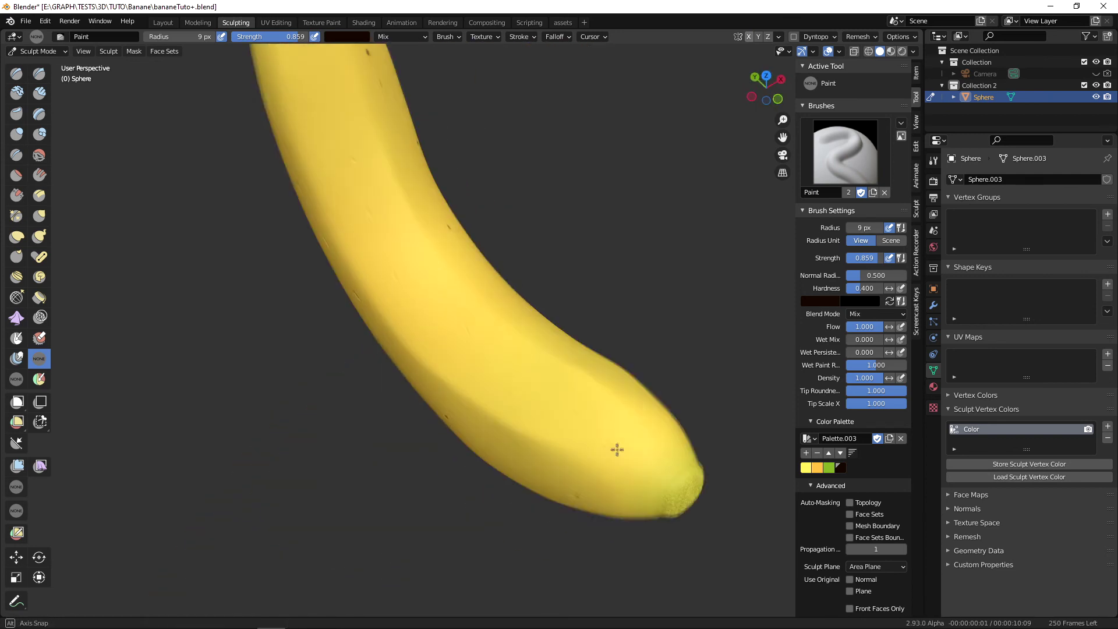
pyautogui.moveTo(489, 352); pyautogui.dragTo(473, 408, button='middle')
# - Darken the rim of the stem's cut end with the very dark brown, enlarging the Paint brush to about 24 px
pyautogui.moveTo(457, 320); pyautogui.dragTo(521, 312, button='middle')
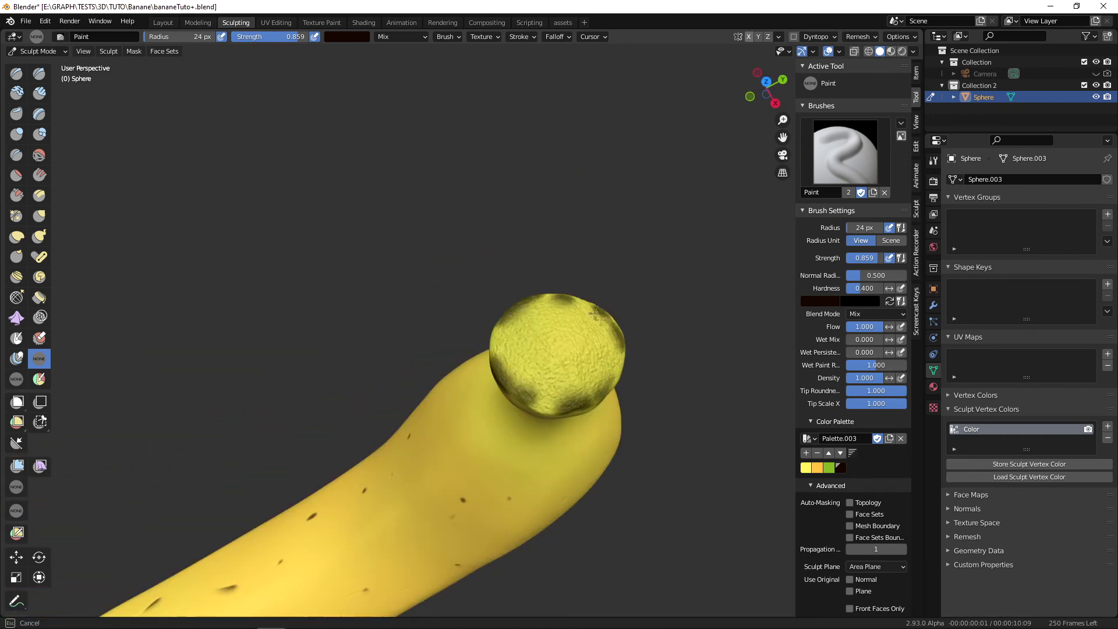
pyautogui.moveTo(512, 378); pyautogui.dragTo(524, 325, button='middle')
pyautogui.moveTo(533, 235); pyautogui.dragTo(605, 222, button='middle')
pyautogui.moveTo(620, 219); pyautogui.dragTo(600, 219)
pyautogui.moveTo(605, 221)
pyautogui.mouseDown(button='middle')
pyautogui.moveTo(547, 210)
pyautogui.moveTo(521, 238)
pyautogui.mouseUp(button='middle')
# - Set the brush color to a pale beige and paint the stem's cut face with a 52 px Paint brush at strength 0.859
pyautogui.click(820, 301)
pyautogui.click(900, 159)
pyautogui.click(827, 271)
pyautogui.write('0.2')
pyautogui.press('Return')
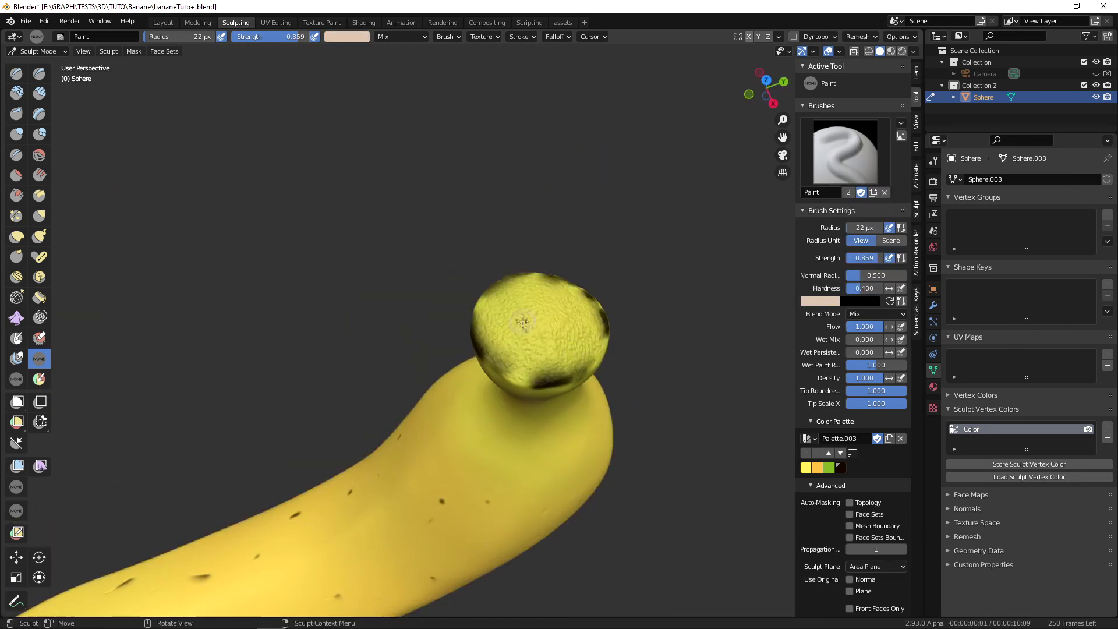
pyautogui.moveTo(546, 335); pyautogui.dragTo(498, 397, button='middle')
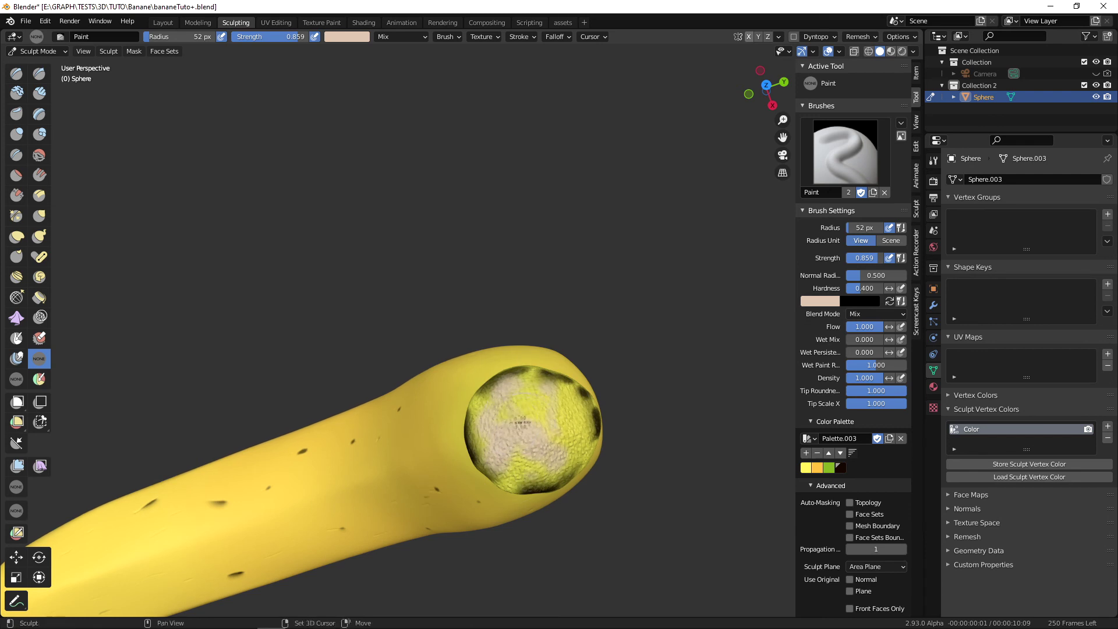
pyautogui.moveTo(506, 386); pyautogui.dragTo(464, 417, button='middle')
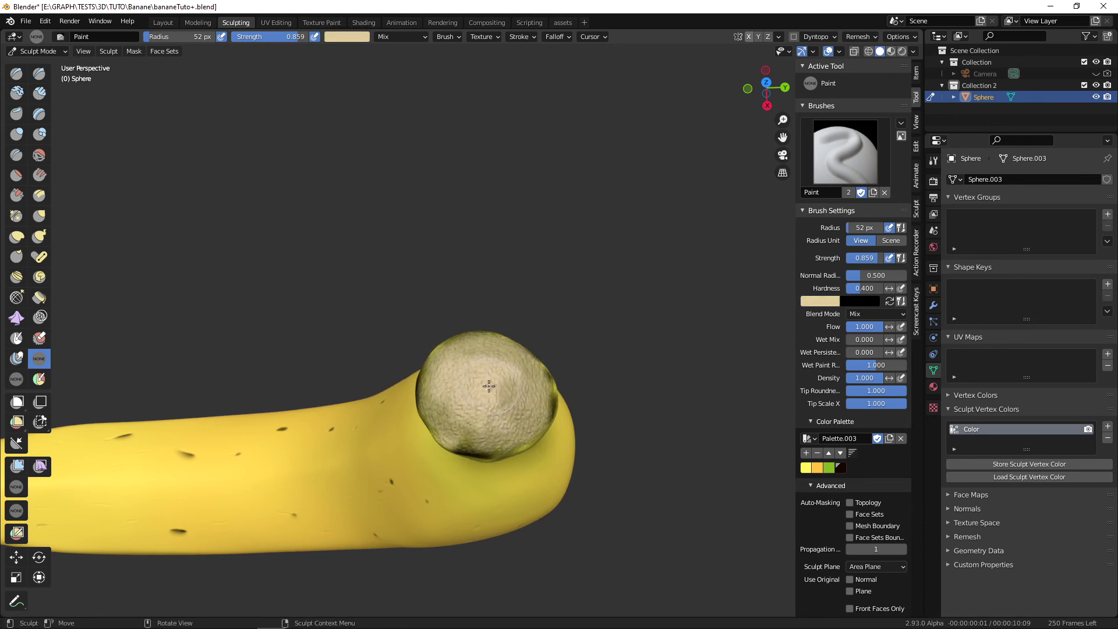
# - Pick up a dark olive color from the mesh and detail the banana's ends with a 13 px Paint brush
pyautogui.moveTo(538, 402)
pyautogui.mouseDown(button='middle')
pyautogui.moveTo(569, 354)
pyautogui.moveTo(434, 344)
pyautogui.moveTo(492, 355)
pyautogui.moveTo(492, 378)
pyautogui.moveTo(384, 315)
pyautogui.moveTo(302, 300)
pyautogui.moveTo(273, 322)
pyautogui.moveTo(372, 236)
pyautogui.moveTo(502, 265)
pyautogui.moveTo(451, 411)
pyautogui.moveTo(501, 349)
pyautogui.moveTo(524, 431)
pyautogui.moveTo(389, 368)
pyautogui.moveTo(530, 394)
pyautogui.moveTo(573, 344)
pyautogui.moveTo(298, 337)
pyautogui.moveTo(399, 418)
pyautogui.moveTo(530, 448)
pyautogui.moveTo(438, 355)
pyautogui.moveTo(478, 326)
pyautogui.moveTo(428, 251)
pyautogui.moveTo(373, 291)
pyautogui.moveTo(378, 308)
pyautogui.moveTo(460, 356)
pyautogui.moveTo(503, 458)
pyautogui.moveTo(512, 408)
pyautogui.mouseUp(button='middle')
pyautogui.press('s')
pyautogui.press('f')
pyautogui.moveTo(582, 297)
pyautogui.keyDown('shift'); pyautogui.mouseDown(button='middle')
pyautogui.moveTo(517, 365)
pyautogui.moveTo(507, 403)
pyautogui.moveTo(496, 398)
pyautogui.moveTo(512, 373)
pyautogui.moveTo(547, 364)
pyautogui.moveTo(532, 435)
pyautogui.mouseUp(button='middle'); pyautogui.keyUp('shift')
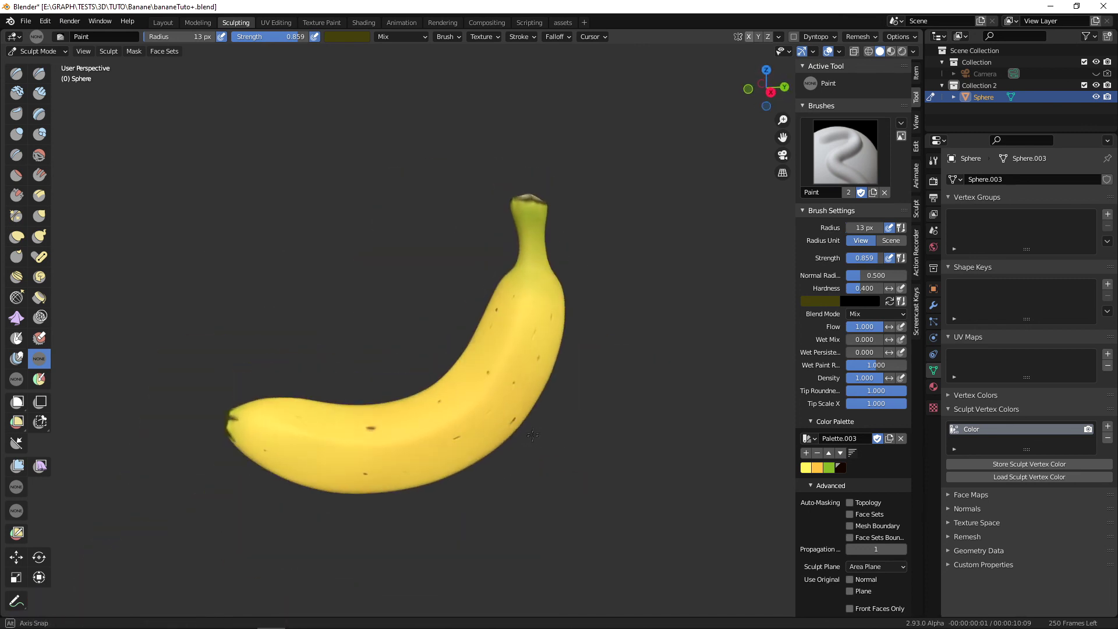
# - Replace the material's Vertex Color node with an Attribute node and link its Color output to the Principled BSDF's Base Color
pyautogui.click(363, 23)
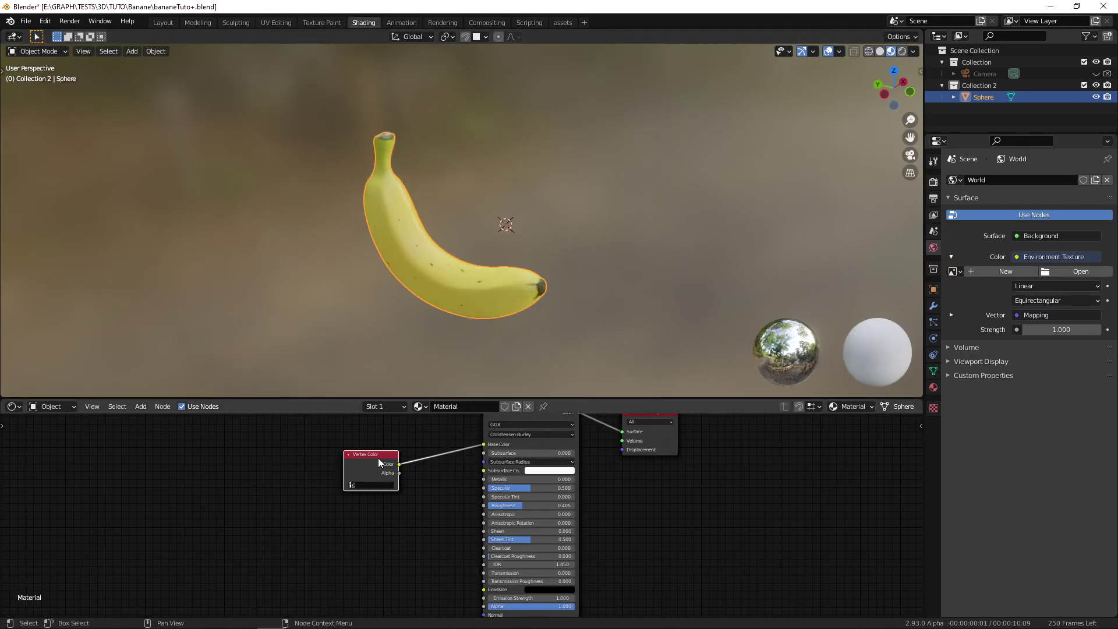
pyautogui.moveTo(500, 397); pyautogui.dragTo(500, 337)
pyautogui.moveTo(492, 420); pyautogui.dragTo(503, 390)
pyautogui.hotkey('shift', 'a')
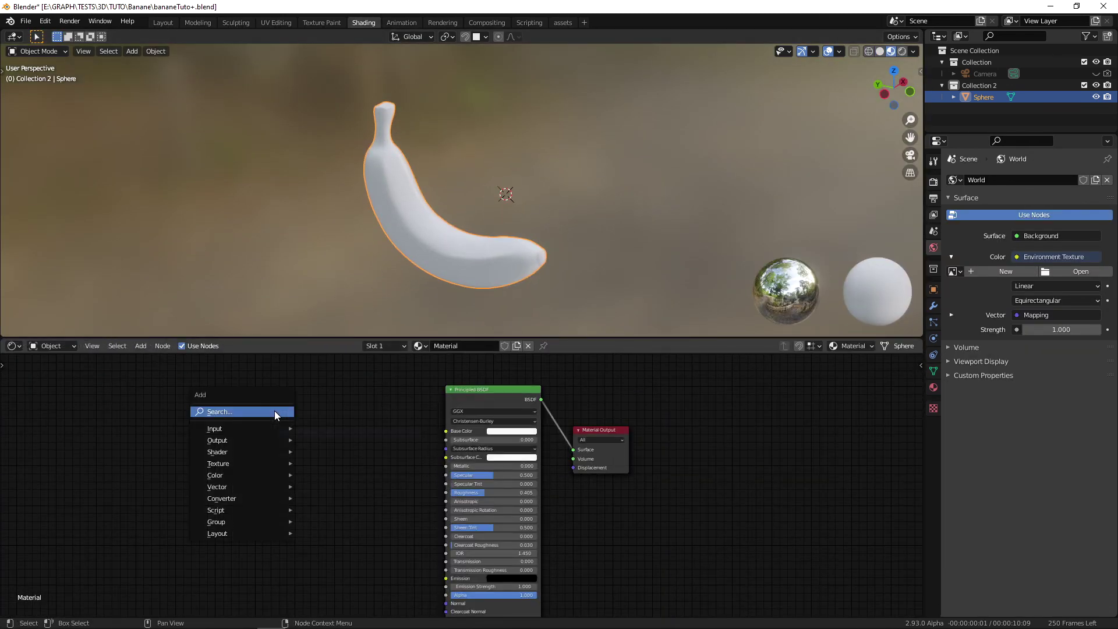
pyautogui.click(274, 414)
pyautogui.write('attrib')
pyautogui.press('Return')
pyautogui.click(299, 426)
pyautogui.moveTo(332, 419); pyautogui.dragTo(417, 432)
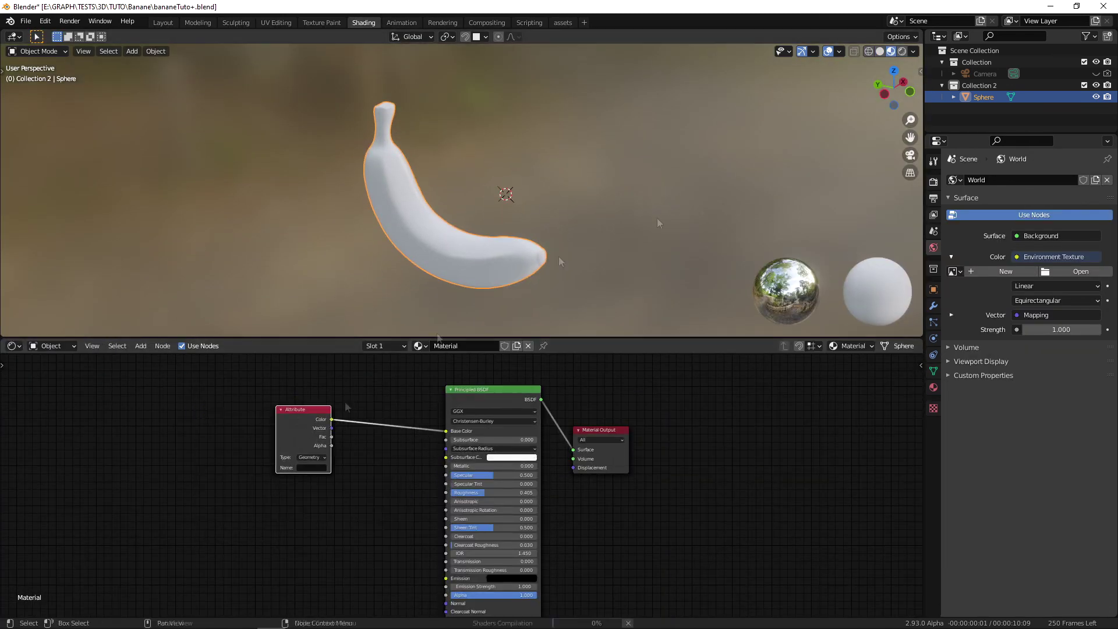
# - Set the Attribute node's name to Color, matching the sculpt vertex color layer, and inspect the painted banana
pyautogui.click(933, 370)
pyautogui.click(954, 366)
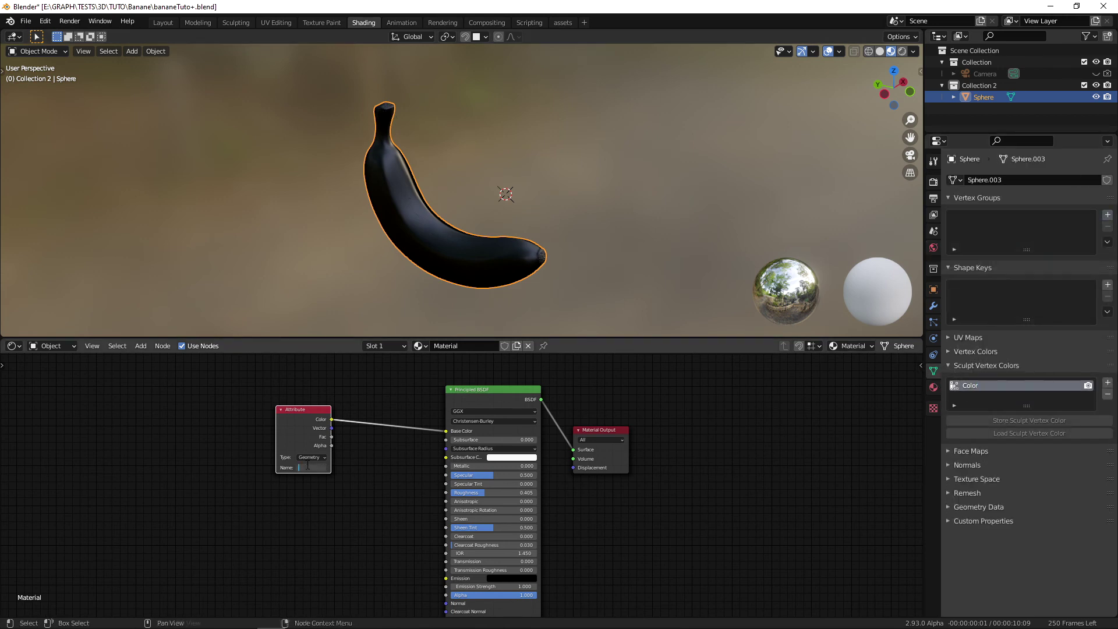
pyautogui.write('Color')
pyautogui.press('Return')
pyautogui.moveTo(606, 244); pyautogui.dragTo(549, 217, button='middle')
pyautogui.scroll(3, 549, 217)
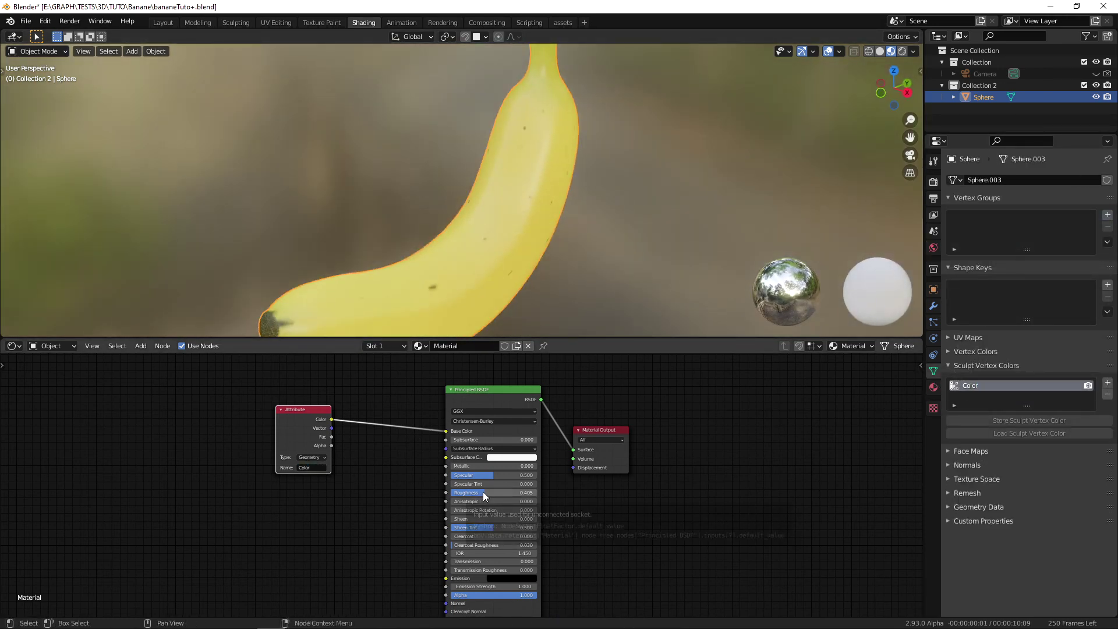
pyautogui.moveTo(500, 251)
pyautogui.mouseDown(button='middle')
pyautogui.moveTo(587, 249)
pyautogui.moveTo(504, 262)
pyautogui.mouseUp(button='middle')
pyautogui.scroll(-3, 587, 249)
# - Show the scene in Material Preview in the Layout workspace and reset the 3D cursor to the world origin
pyautogui.click(163, 23)
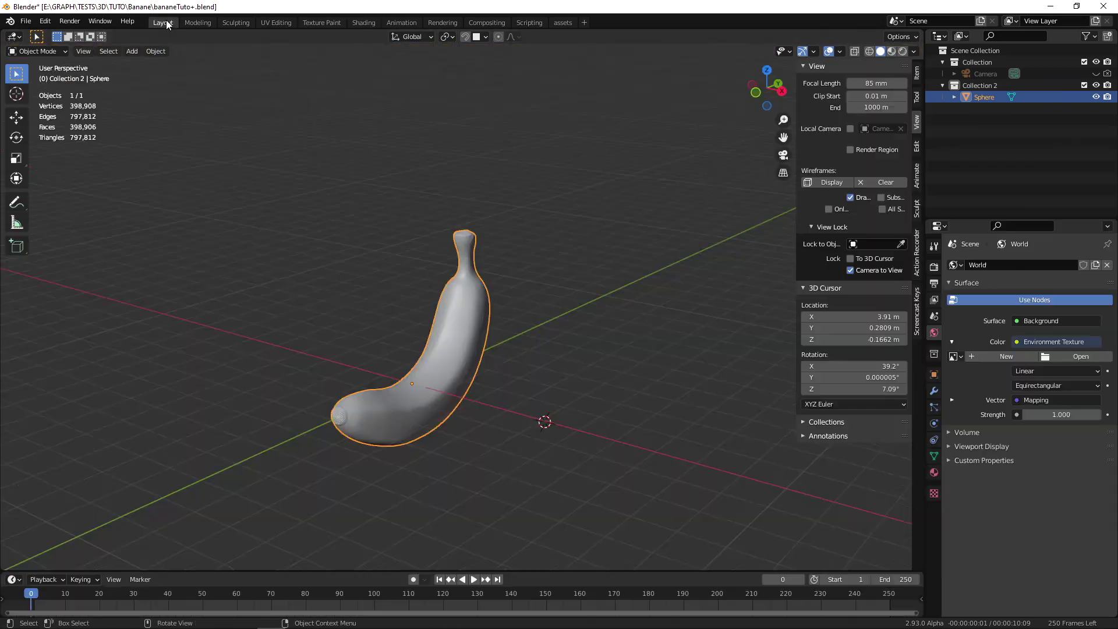
pyautogui.click(891, 52)
pyautogui.hotkey('shift', 'c')
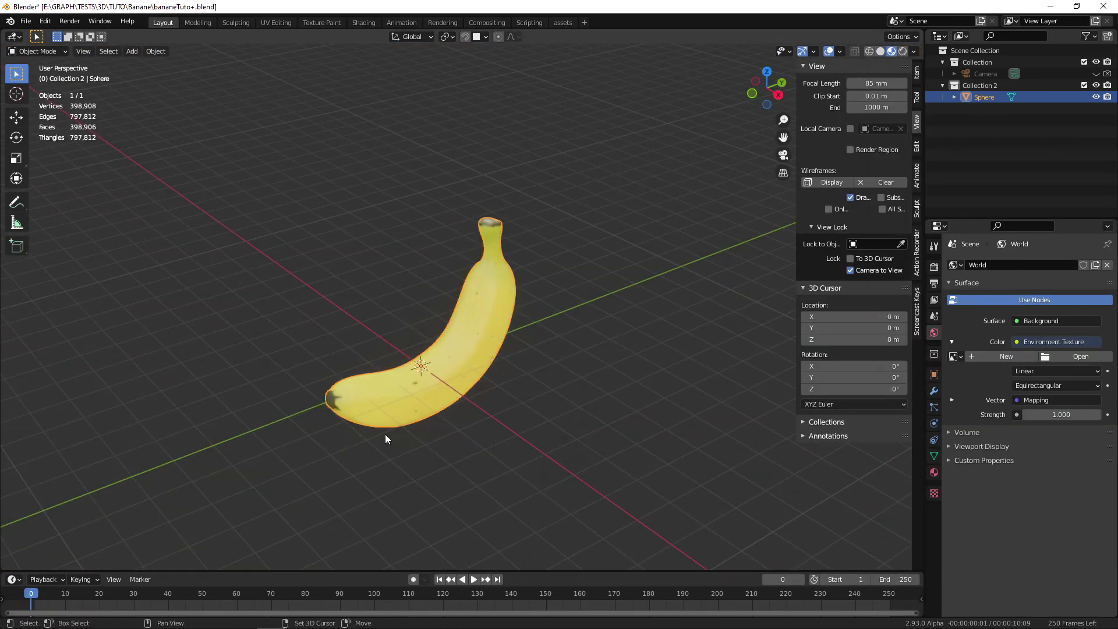
# - Add a plane at the world origin, scale it up around the banana, and open it in Edit Mode
pyautogui.hotkey('shift', 'a')
pyautogui.moveTo(352, 368)
pyautogui.click(455, 117)
pyautogui.press('s')
pyautogui.press('Tab')
pyautogui.scroll(-3, 499, 391)
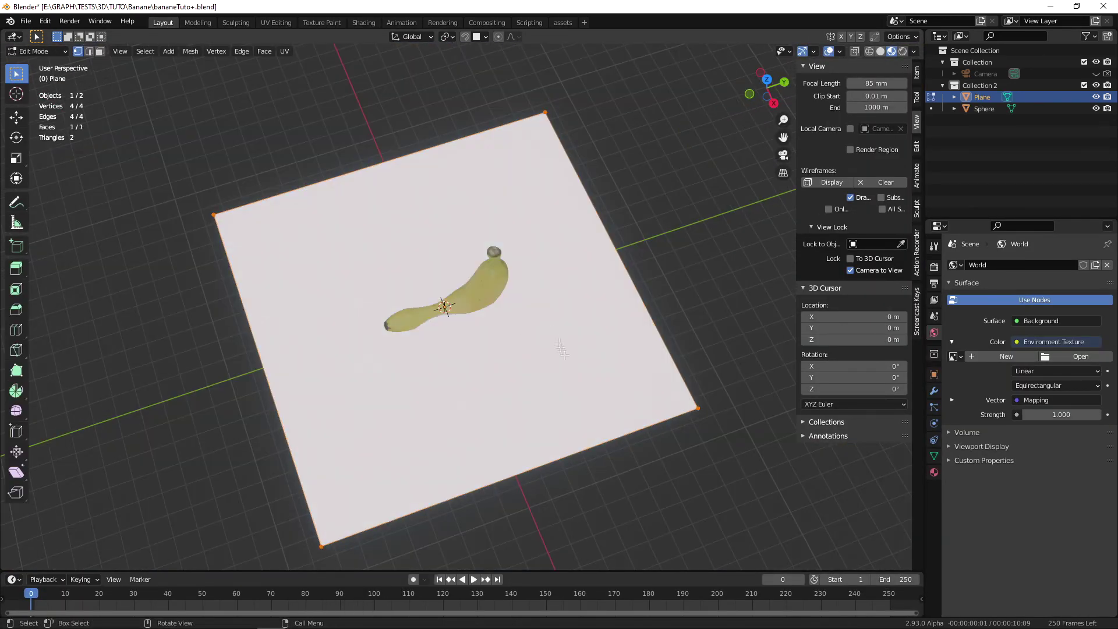
# - Extrude the plane's edge behind the banana straight up to form a tall backdrop wall
pyautogui.press('KP_3')
pyautogui.keyDown('shift'); pyautogui.moveTo(595, 265); pyautogui.dragTo(542, 288, button='middle'); pyautogui.keyUp('shift')
pyautogui.hotkey('shift', 'z')
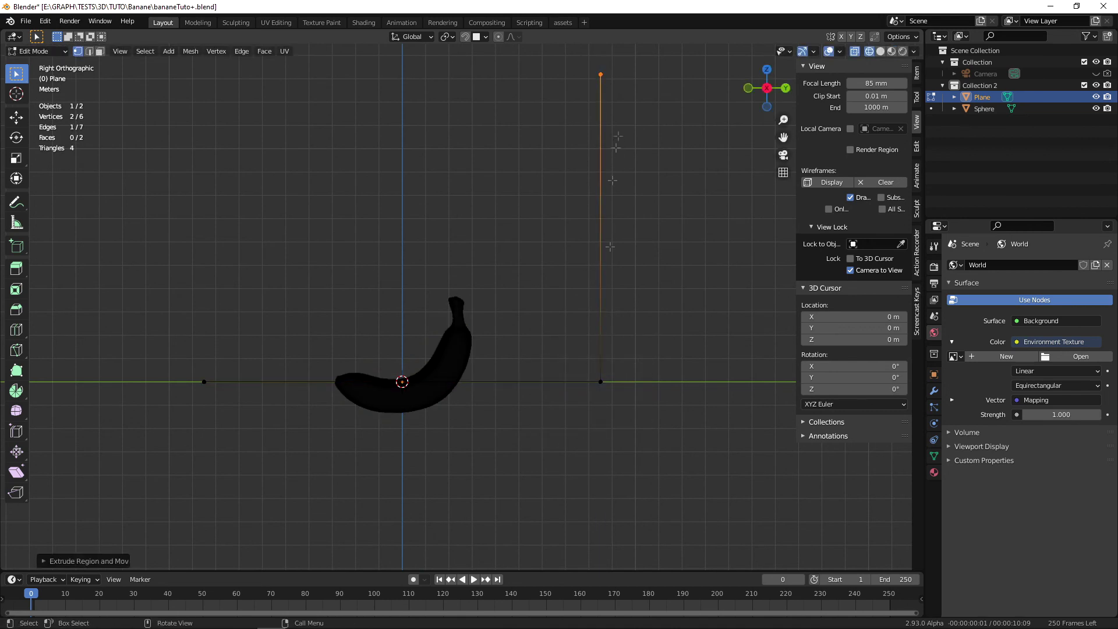
# - Bevel the edge between the floor and the backdrop wall with 5 segments and a width of about 0.266 m
pyautogui.moveTo(610, 247); pyautogui.dragTo(589, 379, button='middle')
pyautogui.scroll(3, 657, 468)
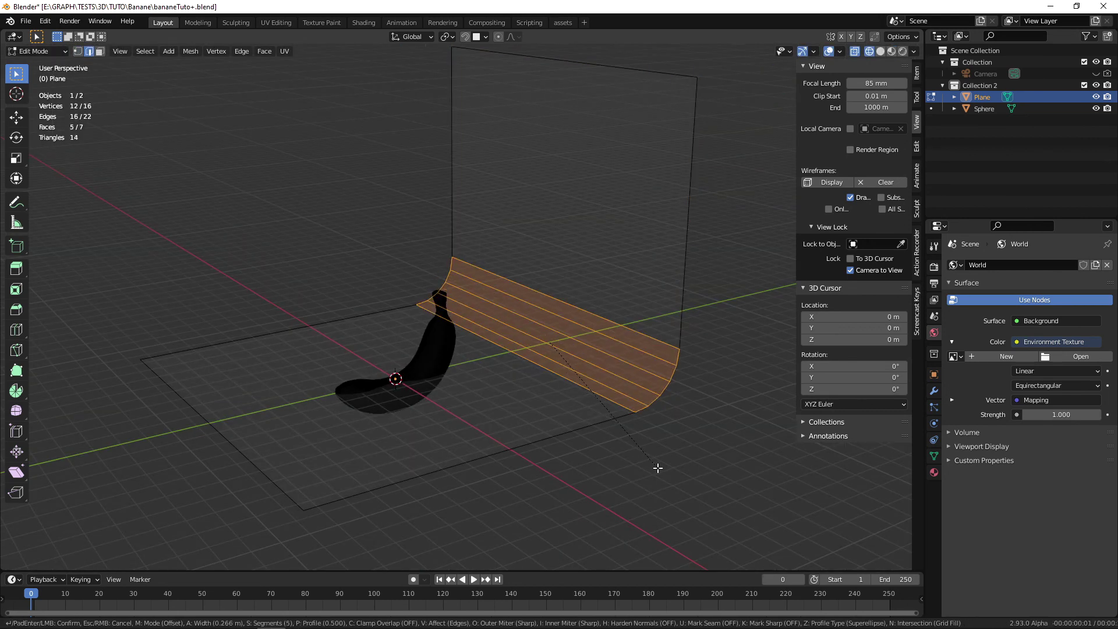
pyautogui.click(657, 468)
# - Return the backdrop to Object Mode in Material Preview and apply Shade Smooth
pyautogui.press('Tab')
pyautogui.moveTo(536, 436); pyautogui.dragTo(662, 417, button='middle')
pyautogui.hotkey('shift', 'z')
pyautogui.rightClick(585, 300)
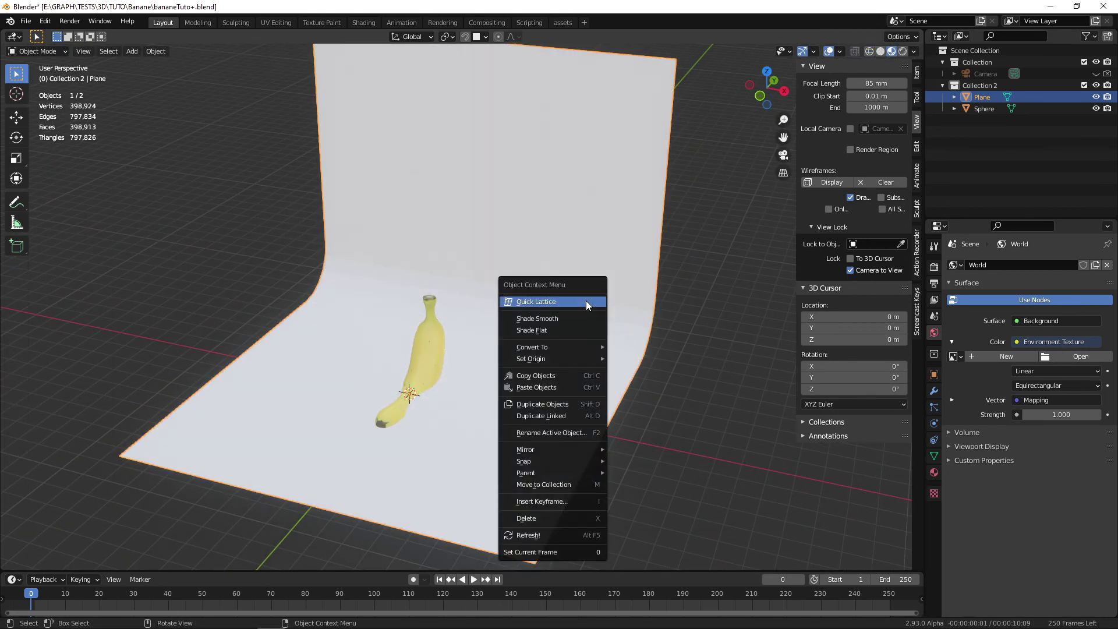
pyautogui.click(584, 317)
# - Raise the banana along the Z axis so it sits above the backdrop's floor
pyautogui.moveTo(615, 357); pyautogui.dragTo(574, 416, button='middle')
pyautogui.scroll(-1, 617, 384)
pyautogui.click(426, 370)
pyautogui.press('g')
pyautogui.press('z')
pyautogui.click(428, 296)
# - Frame the banana through the camera with the backdrop selected, and turn off Camera to View locking
pyautogui.moveTo(506, 411); pyautogui.dragTo(494, 391, button='middle')
pyautogui.press('KP_0')
pyautogui.click(599, 346)
pyautogui.moveTo(599, 345); pyautogui.dragTo(581, 340, button='middle')
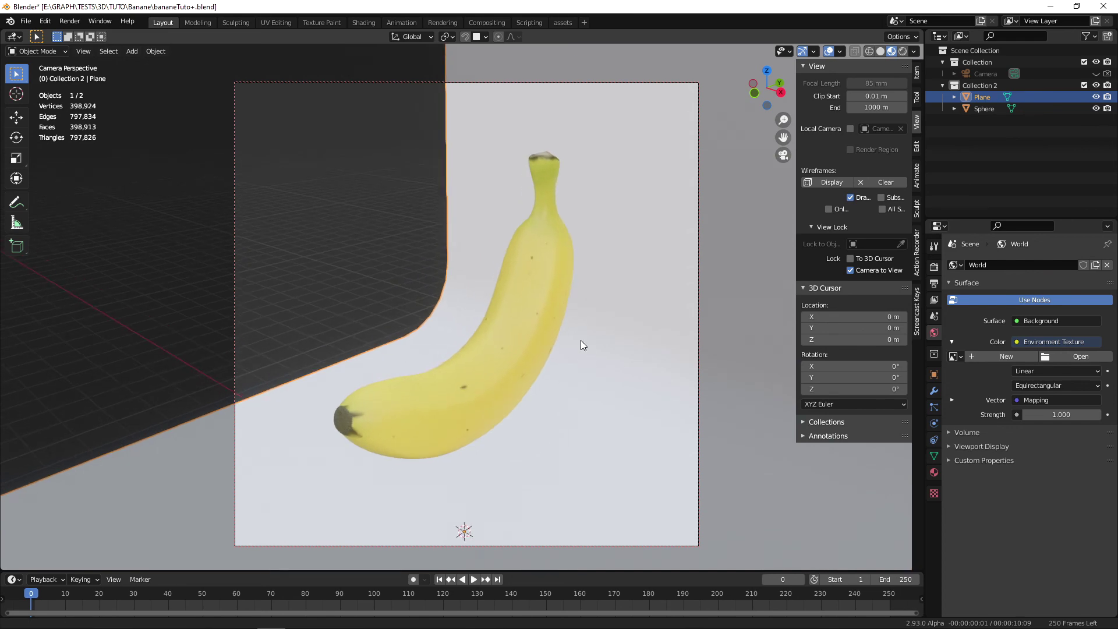
pyautogui.click(850, 271)
# - Shift the backdrop and widen it along the X axis so it fills the camera frame
pyautogui.scroll(-4, 634, 277)
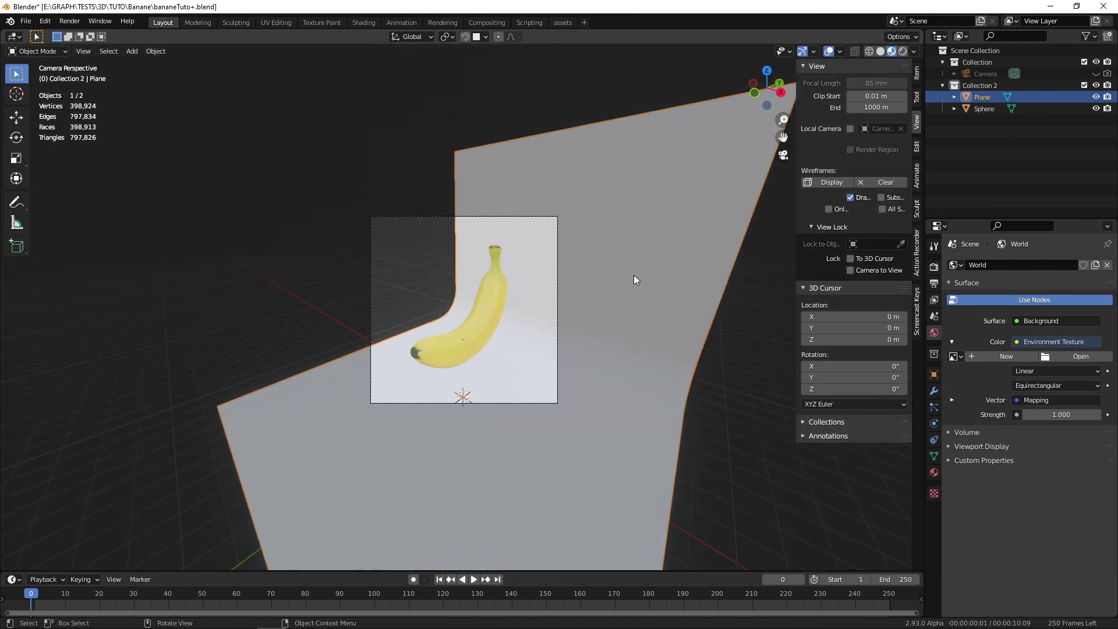
pyautogui.press('s')
pyautogui.press('x')
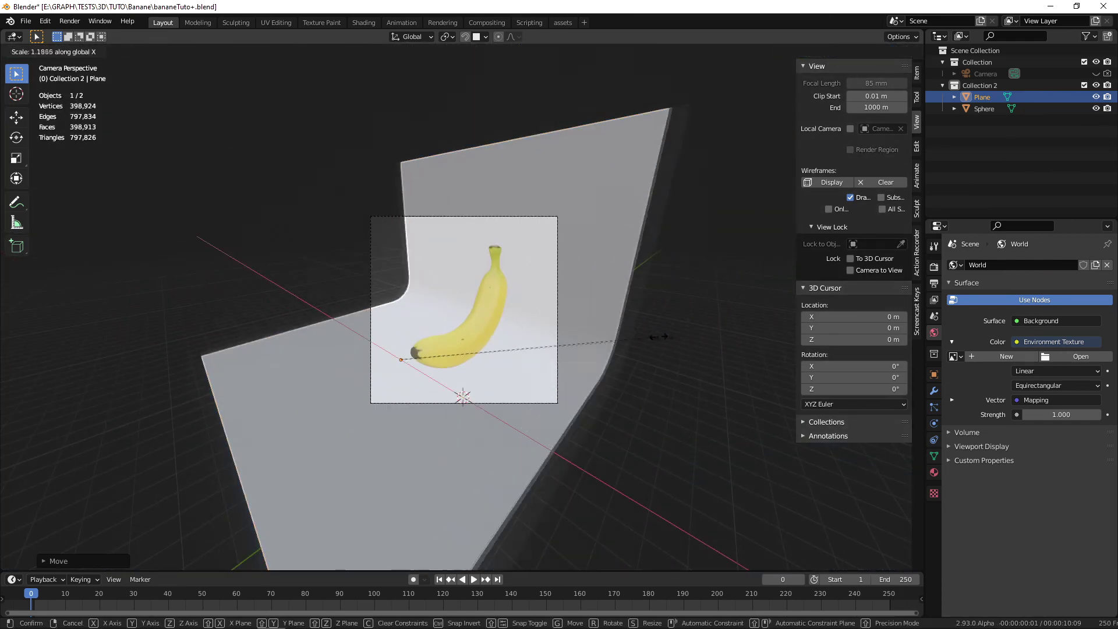
pyautogui.click(663, 362)
# - Place the 3D cursor on the backdrop's floor beside the banana and add an Area light there
pyautogui.moveTo(662, 362); pyautogui.dragTo(559, 459, button='middle')
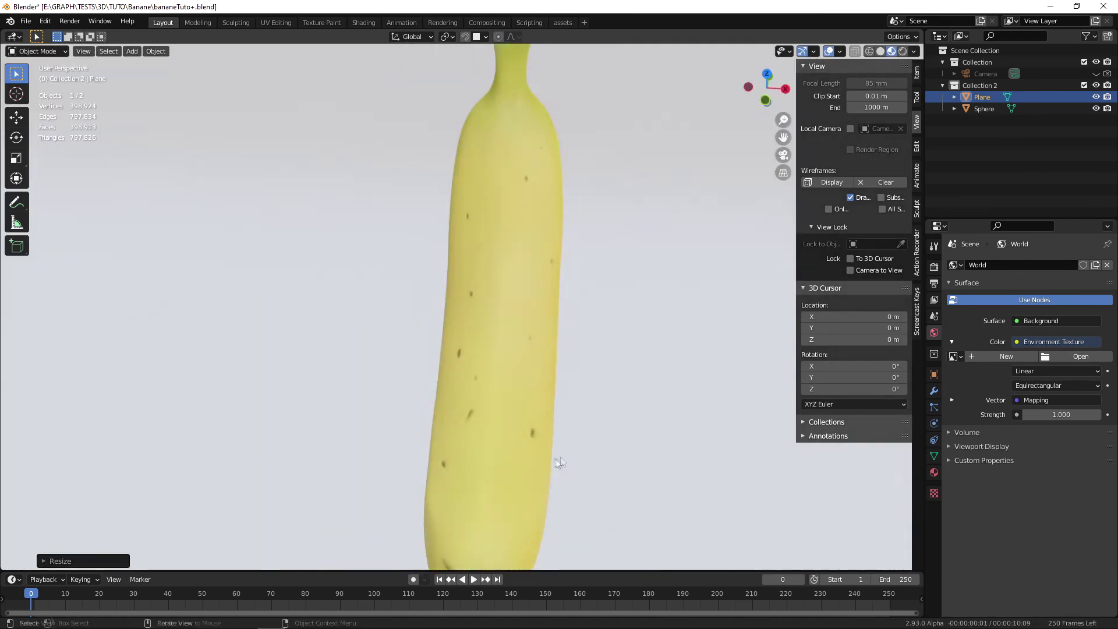
pyautogui.scroll(-5, 527, 438)
pyautogui.keyDown('shift'); pyautogui.rightClick(515, 387); pyautogui.keyUp('shift')
pyautogui.moveTo(515, 388); pyautogui.dragTo(510, 362, button='middle')
pyautogui.hotkey('shift', 'a')
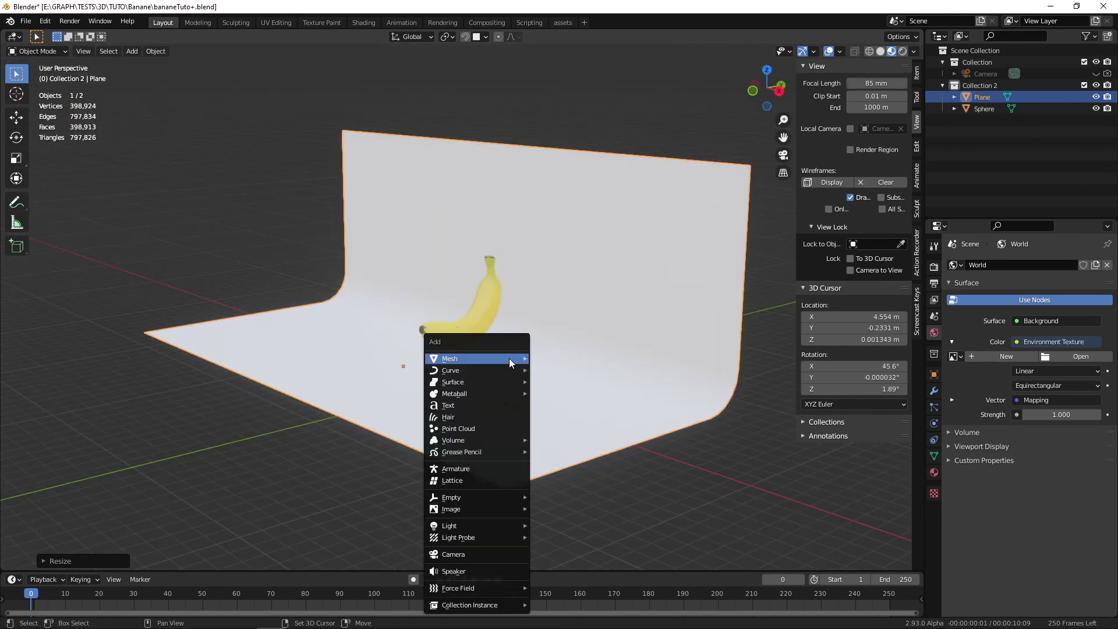
pyautogui.moveTo(482, 526)
pyautogui.click(547, 562)
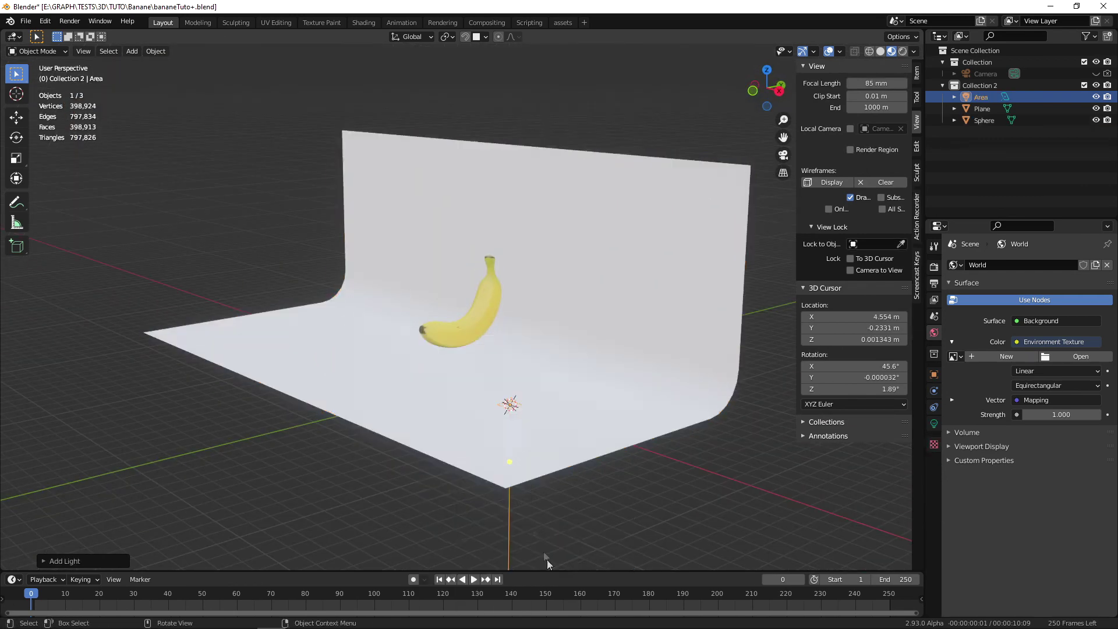
# - Raise the Area light along the Z axis above the floor and move it to the other side of the banana
pyautogui.moveTo(502, 396); pyautogui.dragTo(549, 428, button='middle')
pyautogui.press('g')
pyautogui.press('z')
pyautogui.press('KP_1')
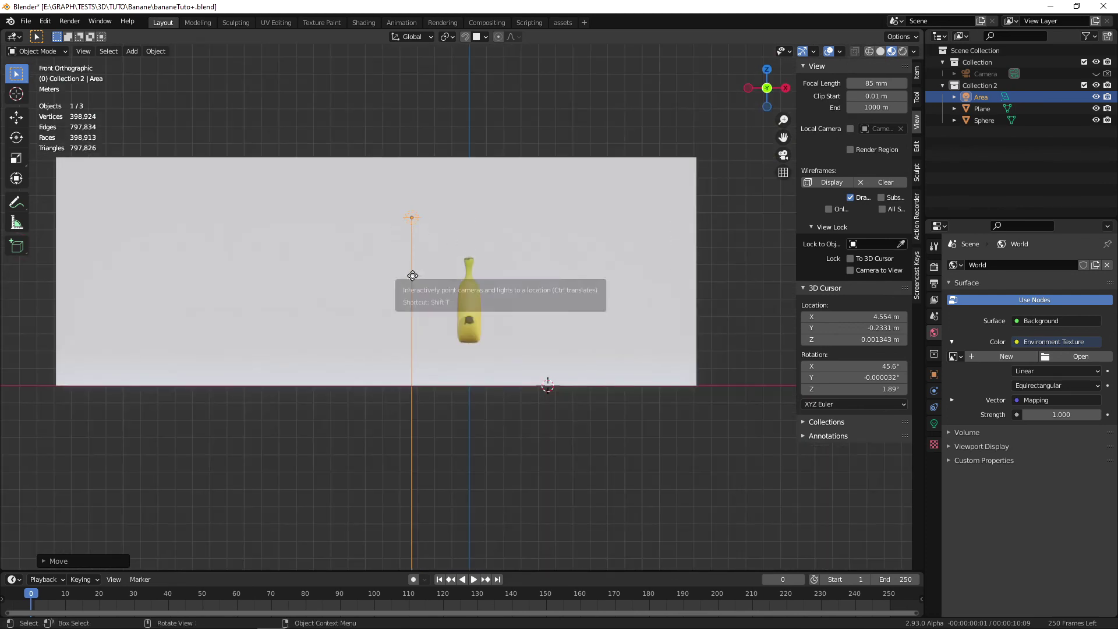
pyautogui.moveTo(412, 275); pyautogui.dragTo(444, 314, button='middle')
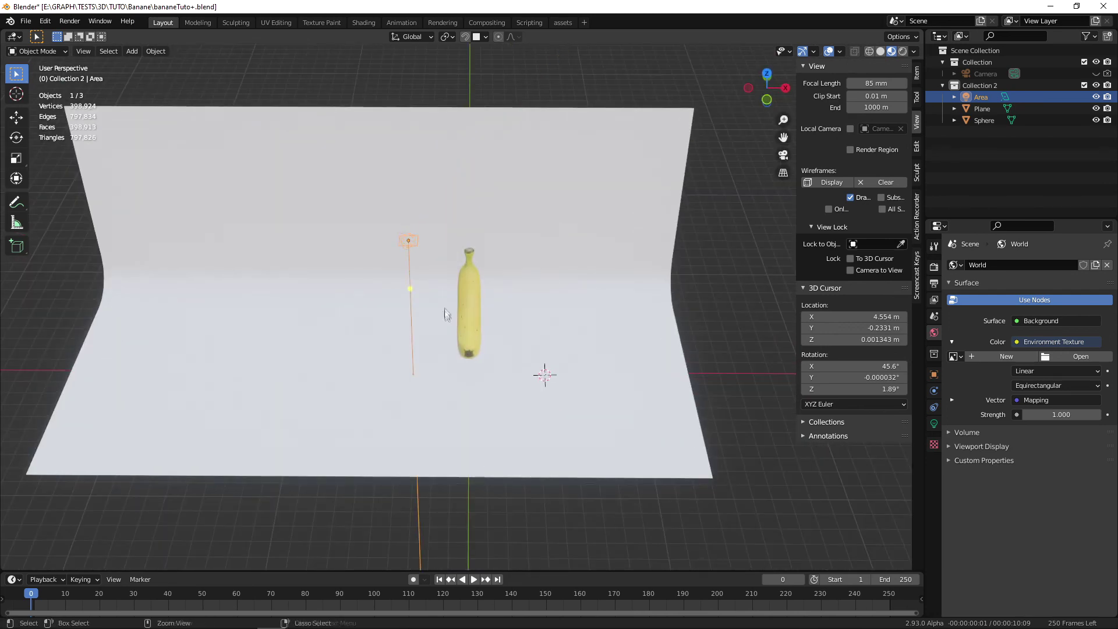
# - Rotate the Area light around the Y axis to aim at the banana and move it out to the backdrop's far side
pyautogui.press('KP_1')
pyautogui.press('r')
pyautogui.press('y')
pyautogui.click(507, 172)
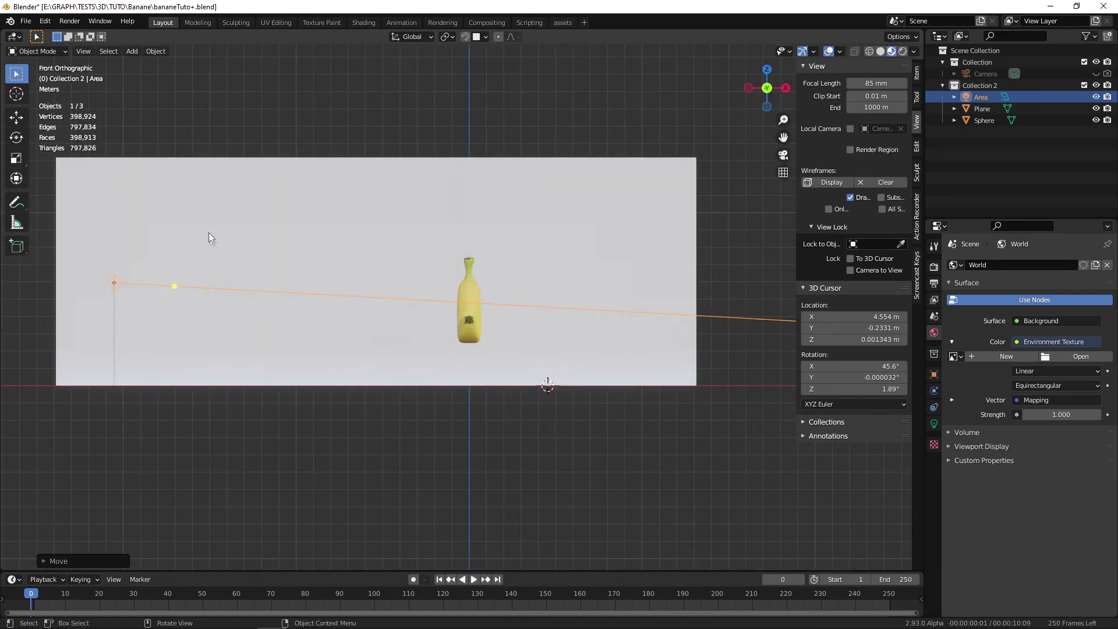
pyautogui.moveTo(208, 232); pyautogui.dragTo(422, 344, button='middle')
# - Disconnect the Environment Texture from the world's Background node in the Shading workspace, with the viewport in Rendered shading
pyautogui.keyDown('alt'); pyautogui.moveTo(574, 470); pyautogui.dragTo(477, 459); pyautogui.keyUp('alt')
pyautogui.press('z')
pyautogui.scroll(-1, 667, 297)
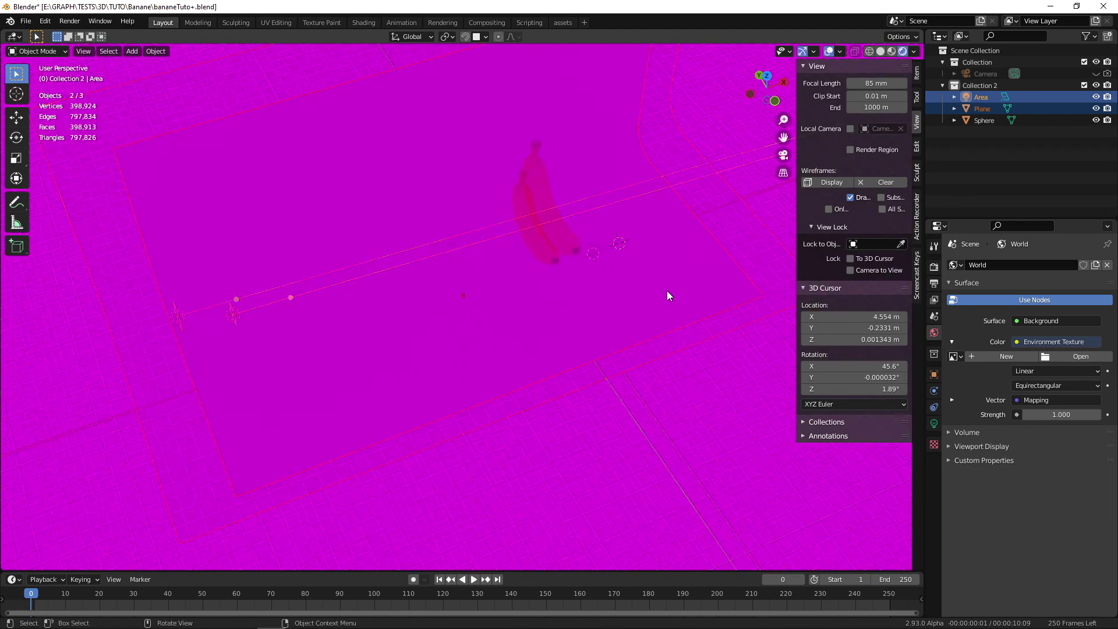
pyautogui.click(363, 22)
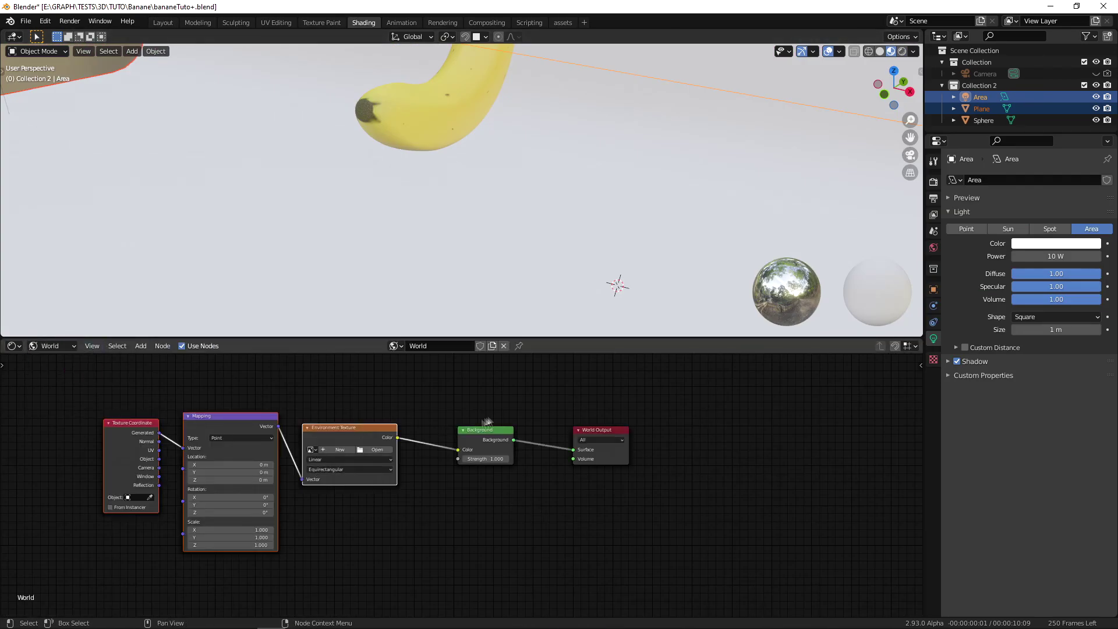
pyautogui.click(901, 51)
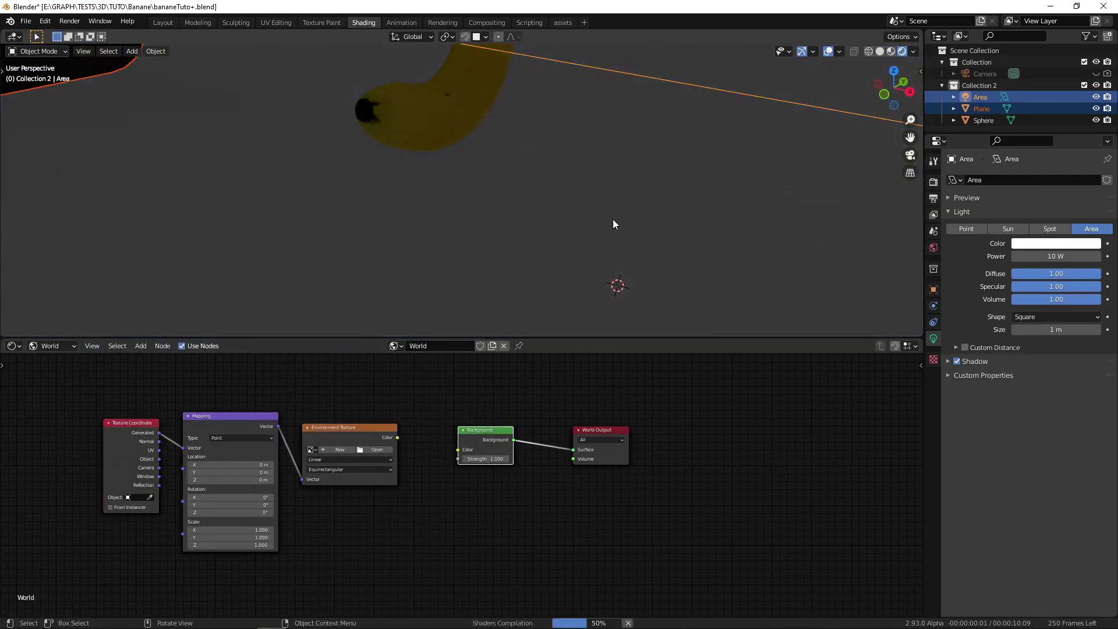
# - Select the Area light beside the banana and change its type to Sun
pyautogui.scroll(-4, 612, 219)
pyautogui.click(456, 125)
pyautogui.keyDown('alt'); pyautogui.moveTo(516, 187); pyautogui.dragTo(477, 199); pyautogui.keyUp('alt')
pyautogui.click(100, 105)
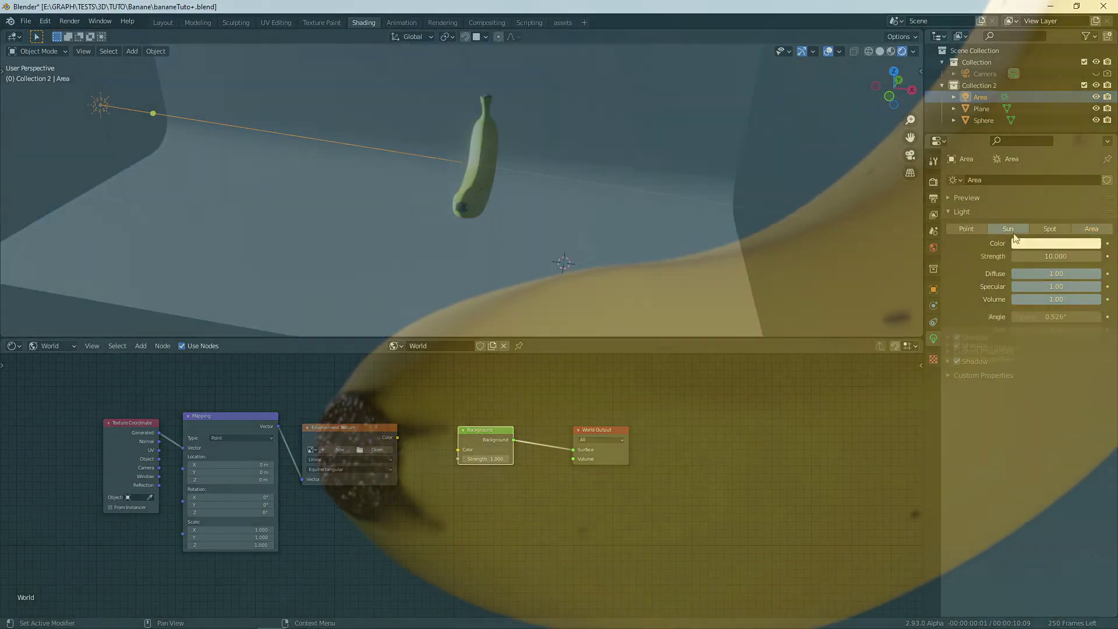